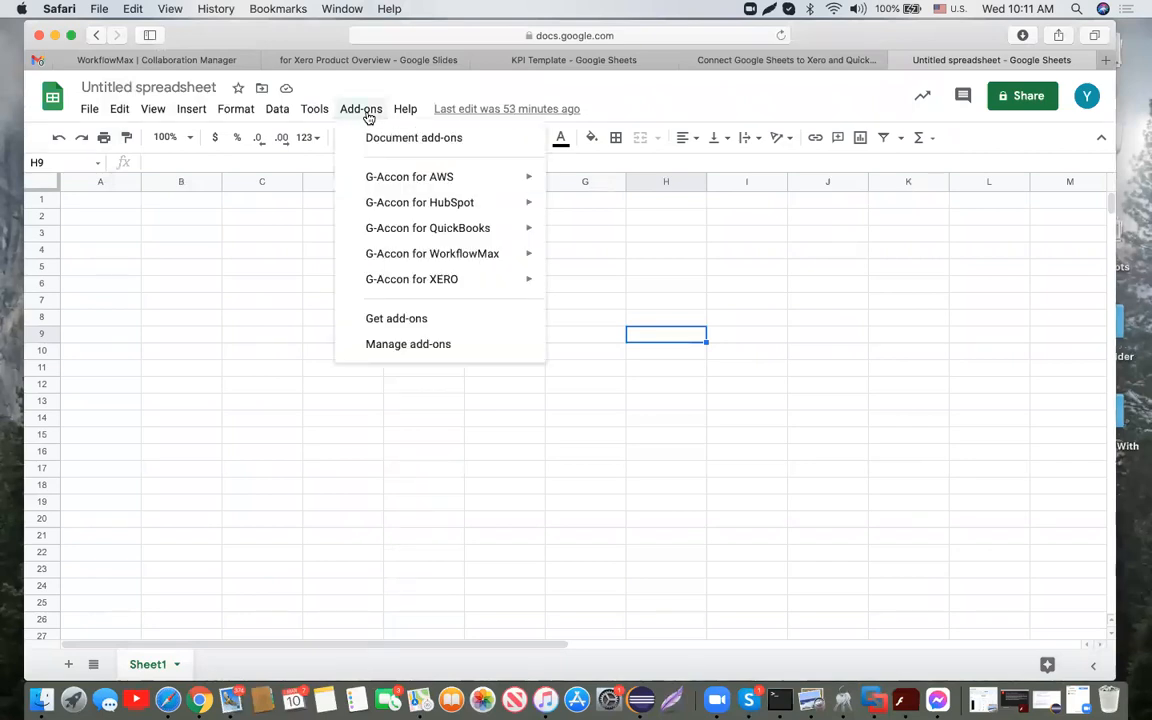
Start a G-Accon for XERO standard report template, choose Profit And Loss, and switch its date range to static
{"action": "mouse_move", "coordinate": [449, 287]}
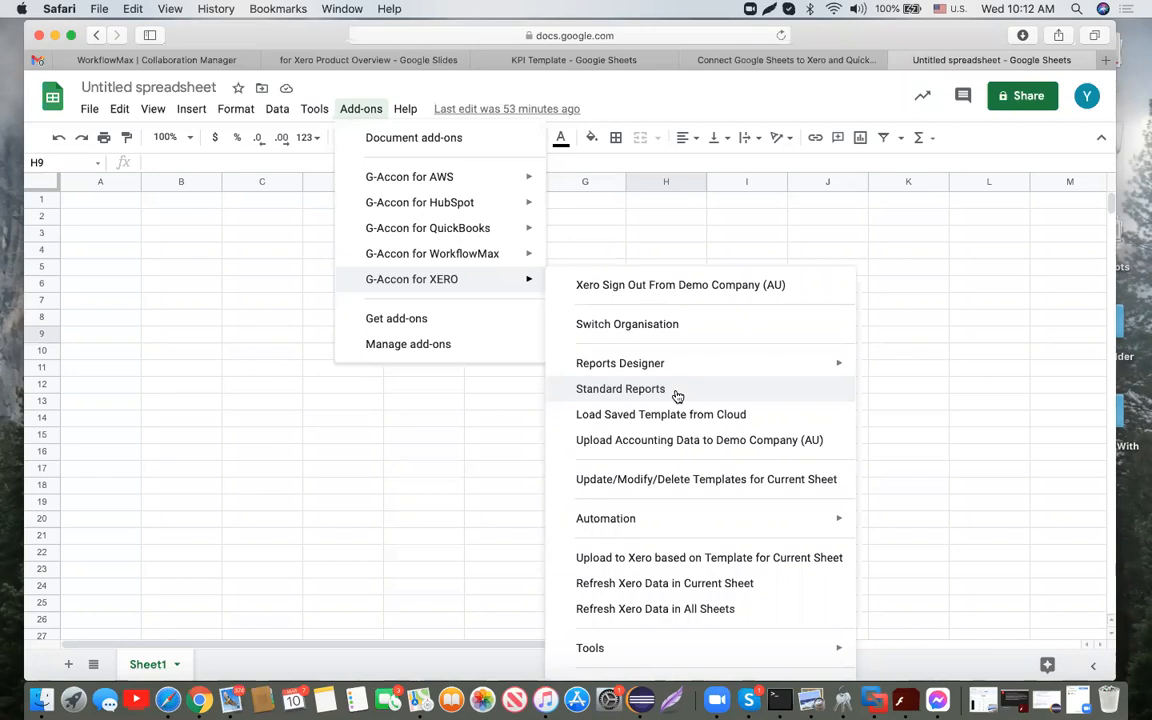
{"action": "mouse_move", "coordinate": [675, 371]}
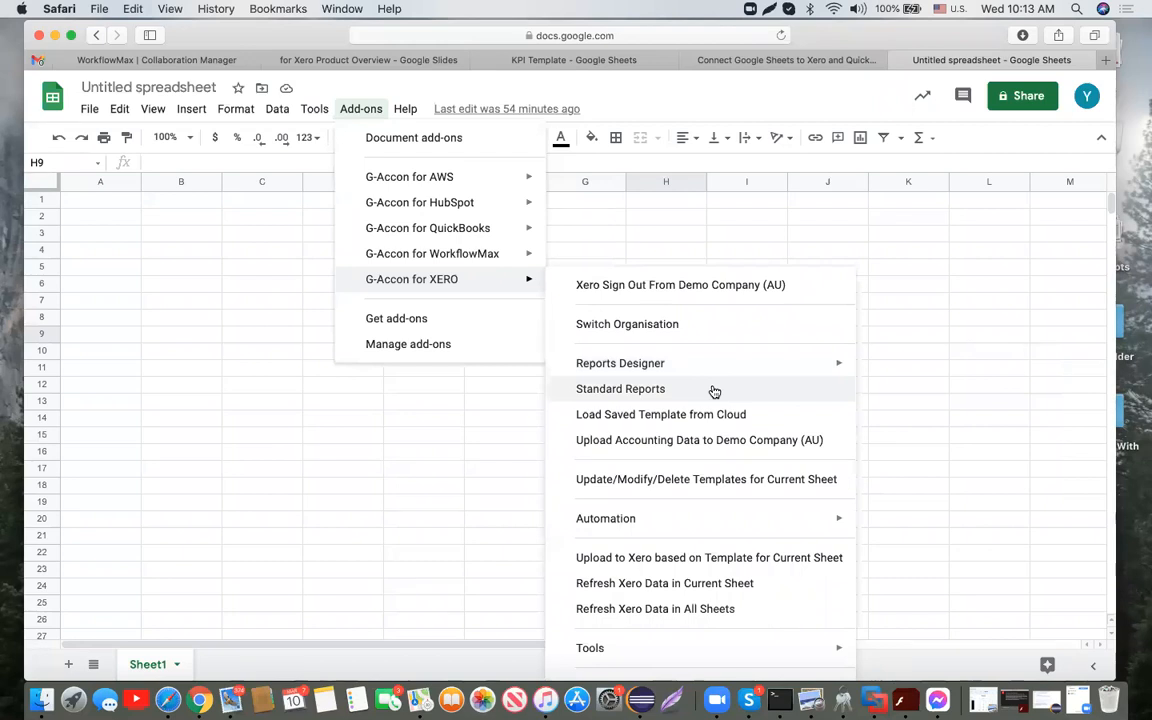
{"action": "left_click", "coordinate": [714, 391]}
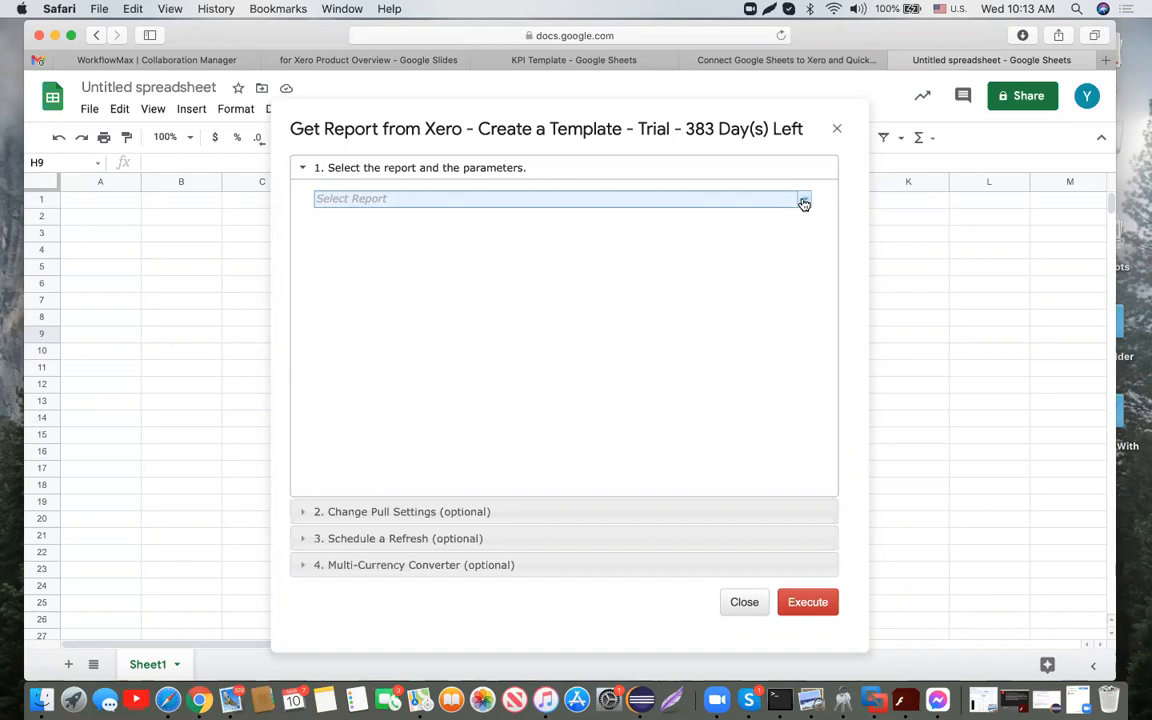
{"action": "left_click", "coordinate": [804, 204]}
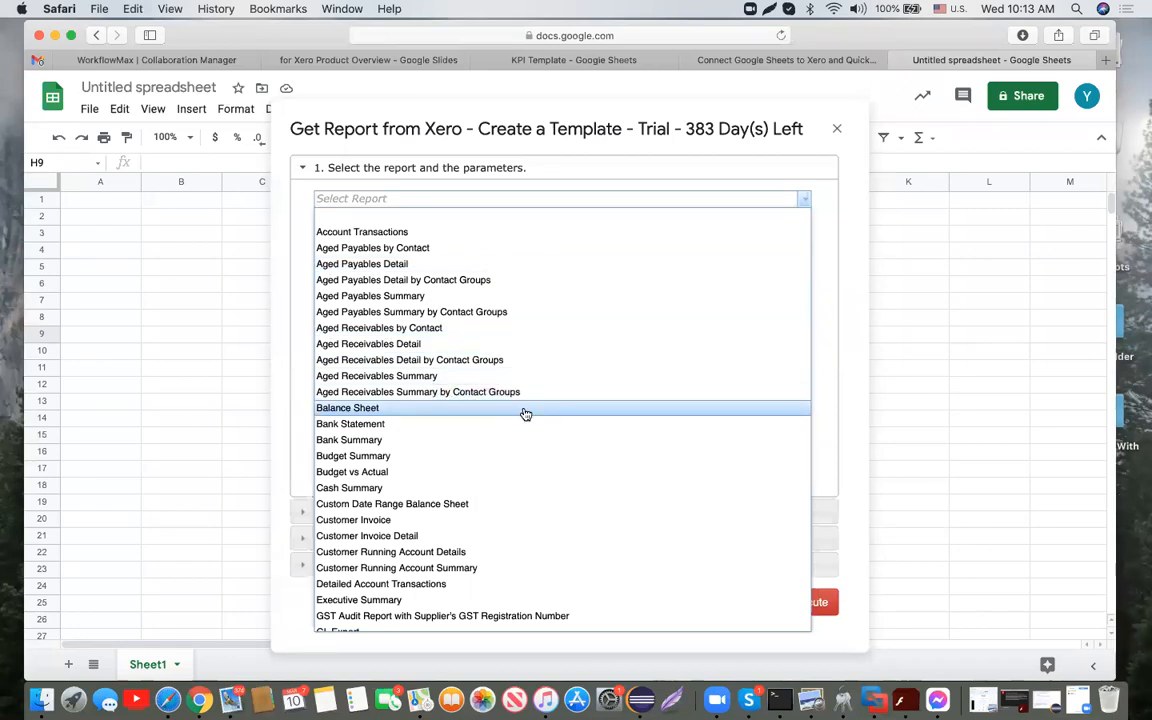
{"action": "scroll", "coordinate": [525, 414], "scroll_direction": "down", "scroll_amount": 3}
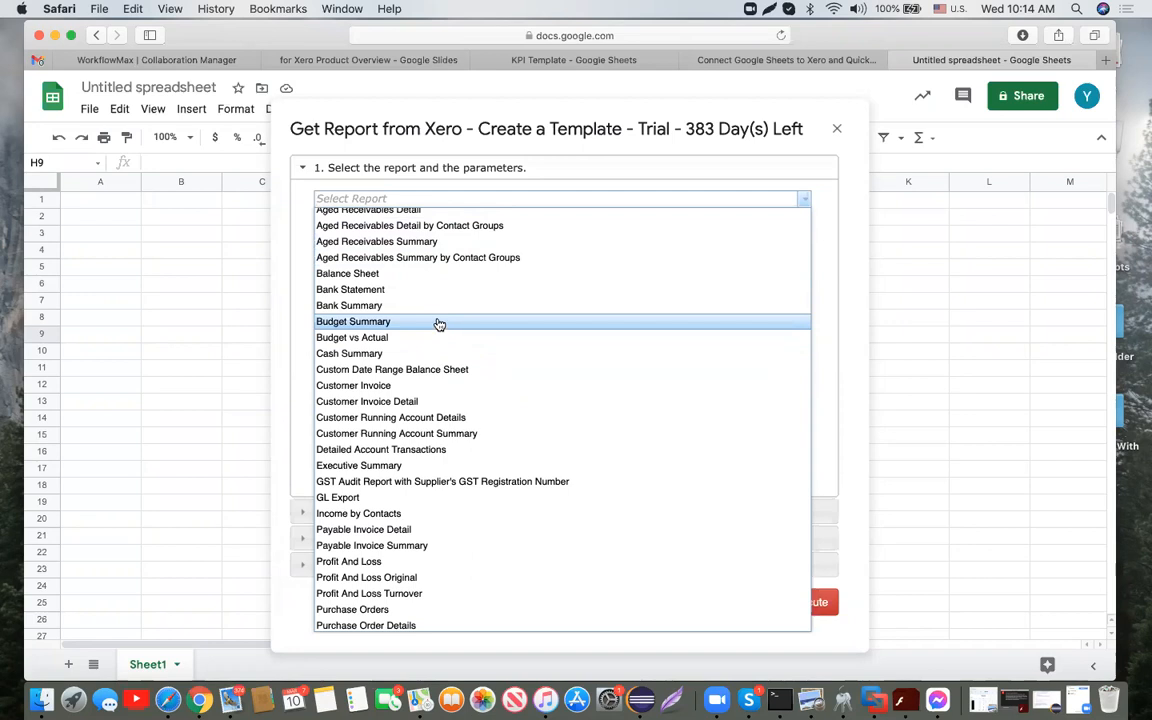
{"action": "scroll", "coordinate": [629, 455], "scroll_direction": "down", "scroll_amount": 1}
{"action": "scroll", "coordinate": [629, 455], "scroll_direction": "down", "scroll_amount": 5}
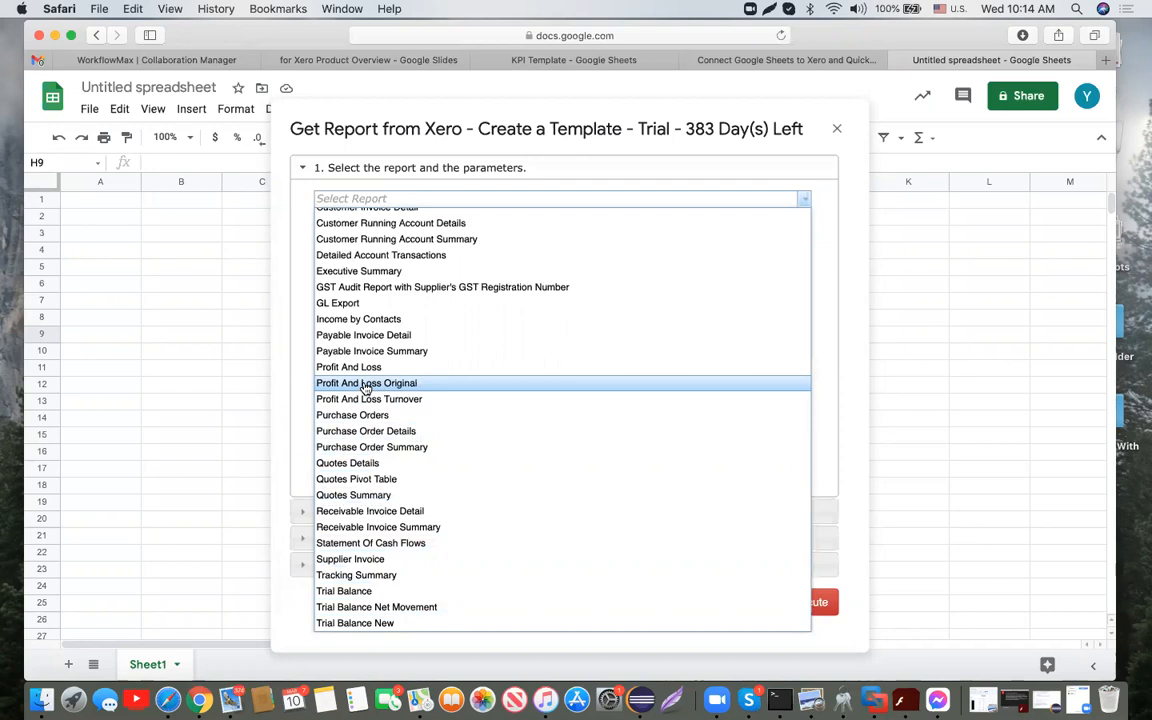
{"action": "left_click", "coordinate": [376, 368]}
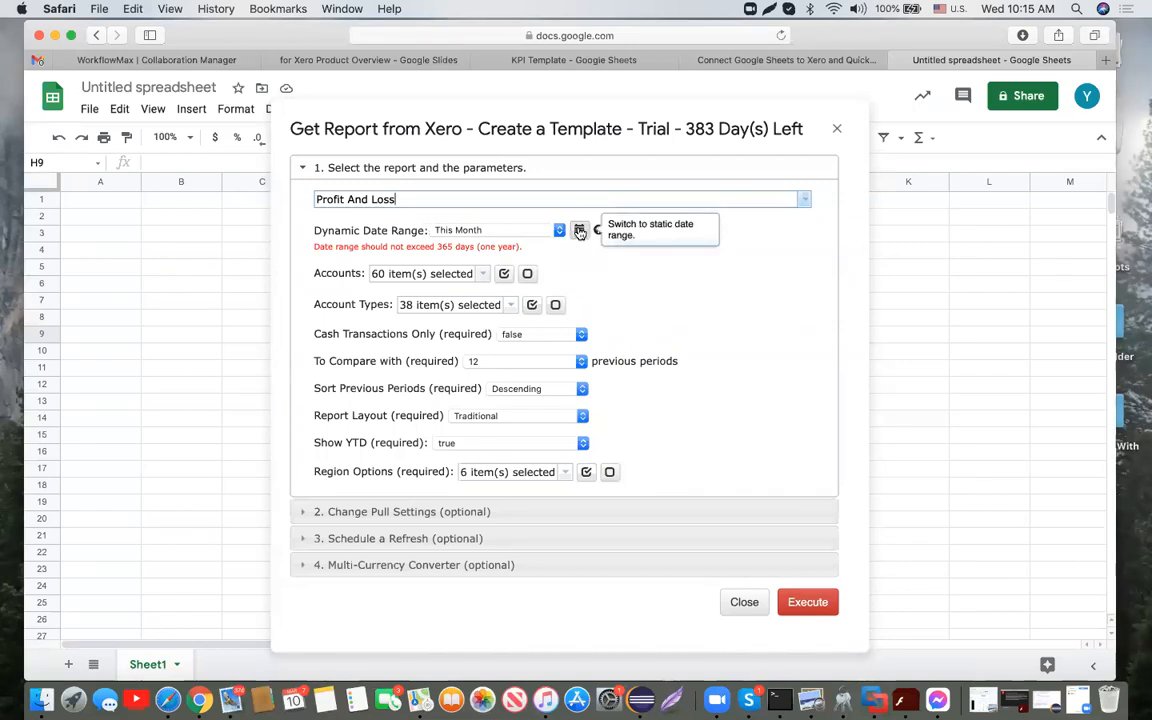
{"action": "left_click", "coordinate": [579, 231]}
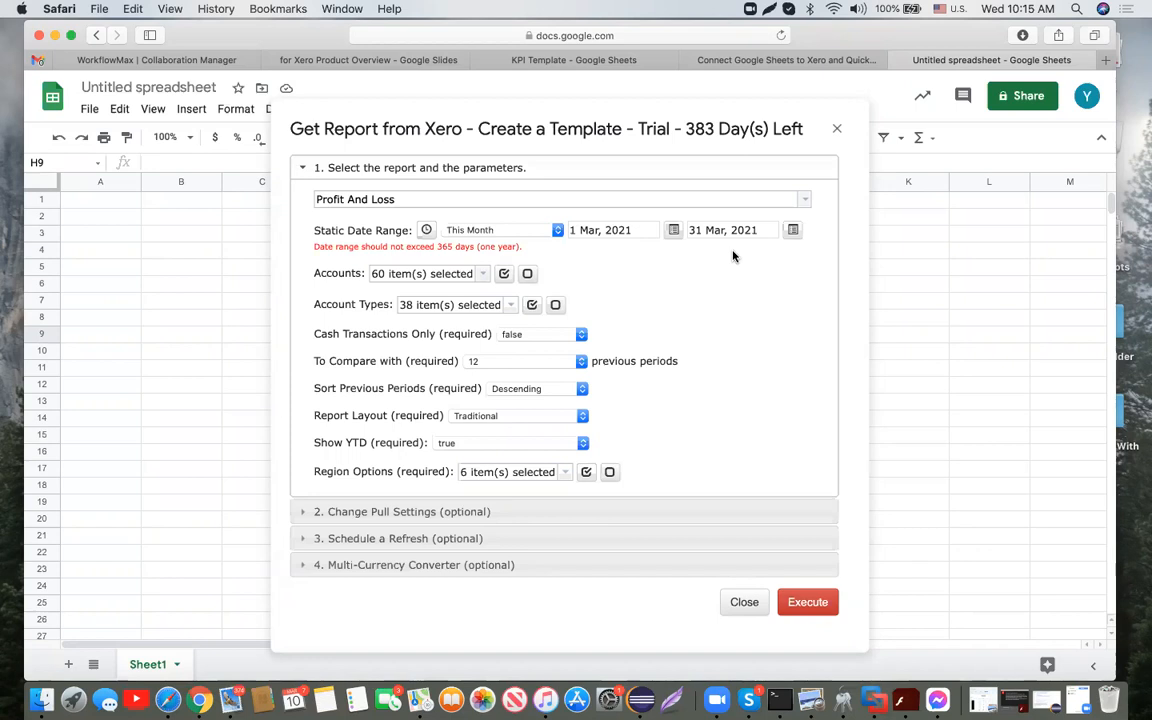
{"action": "left_click", "coordinate": [627, 229]}
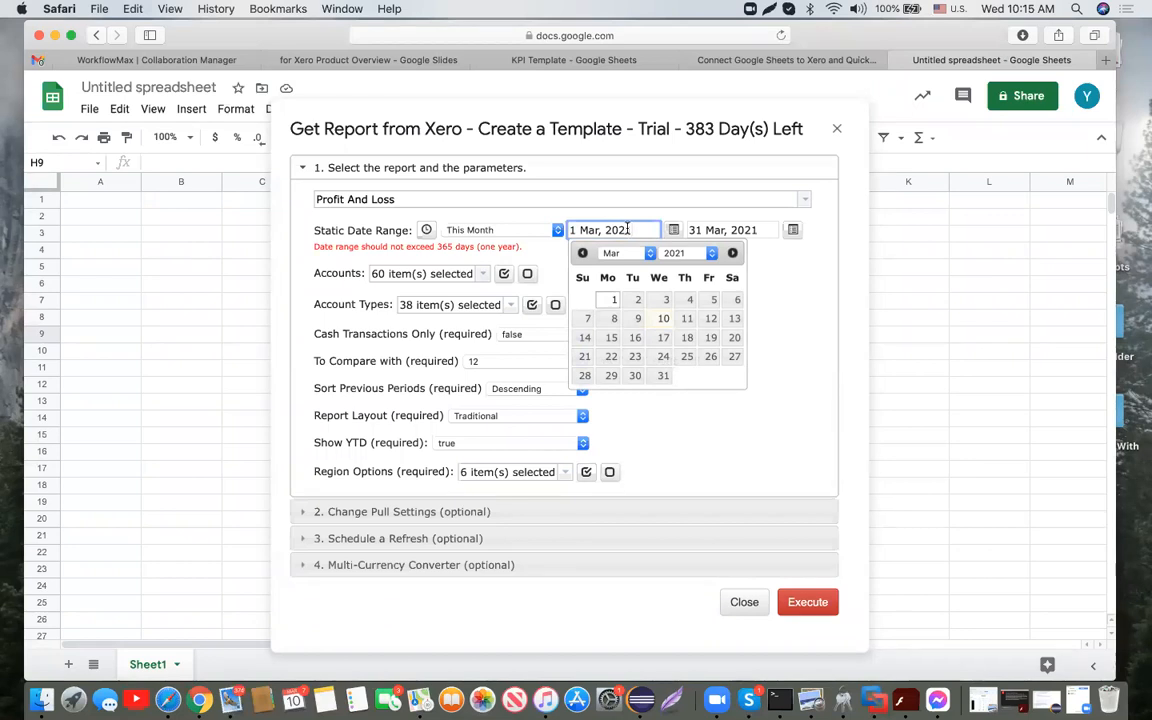
Enter the formula =today() in cell L3 of the sheet behind the report dialog and select that cell
{"action": "left_click", "coordinate": [969, 235]}
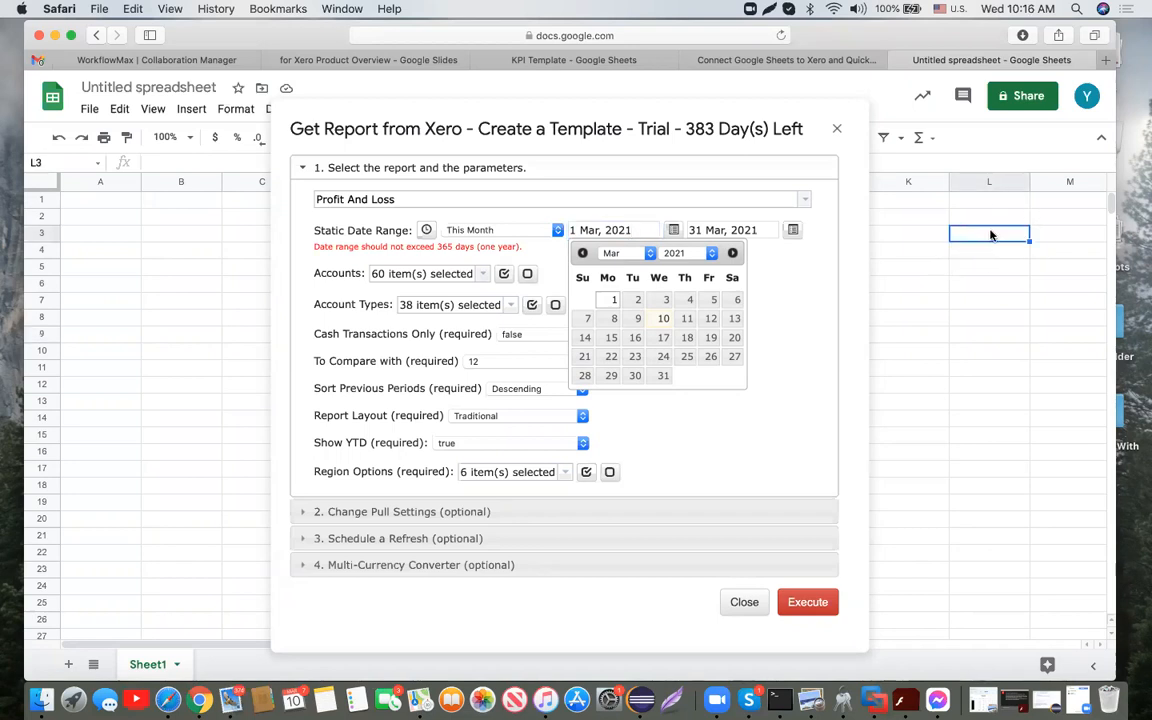
{"action": "type", "text": "="}
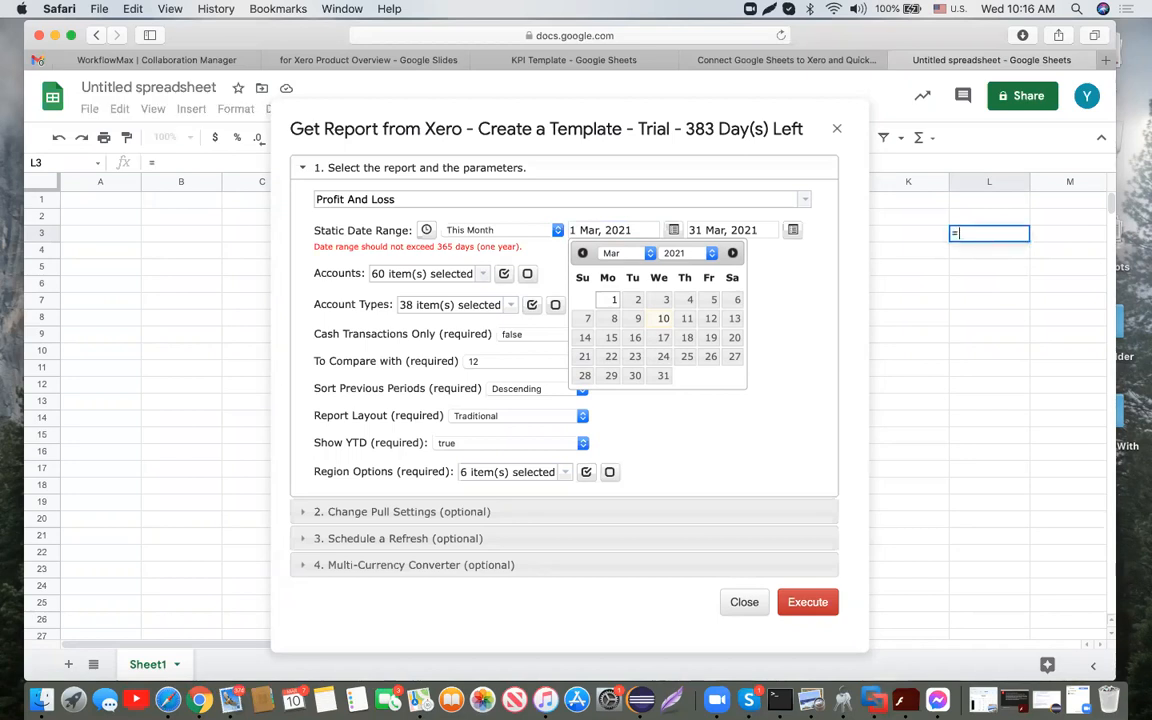
{"action": "type", "text": "today"}
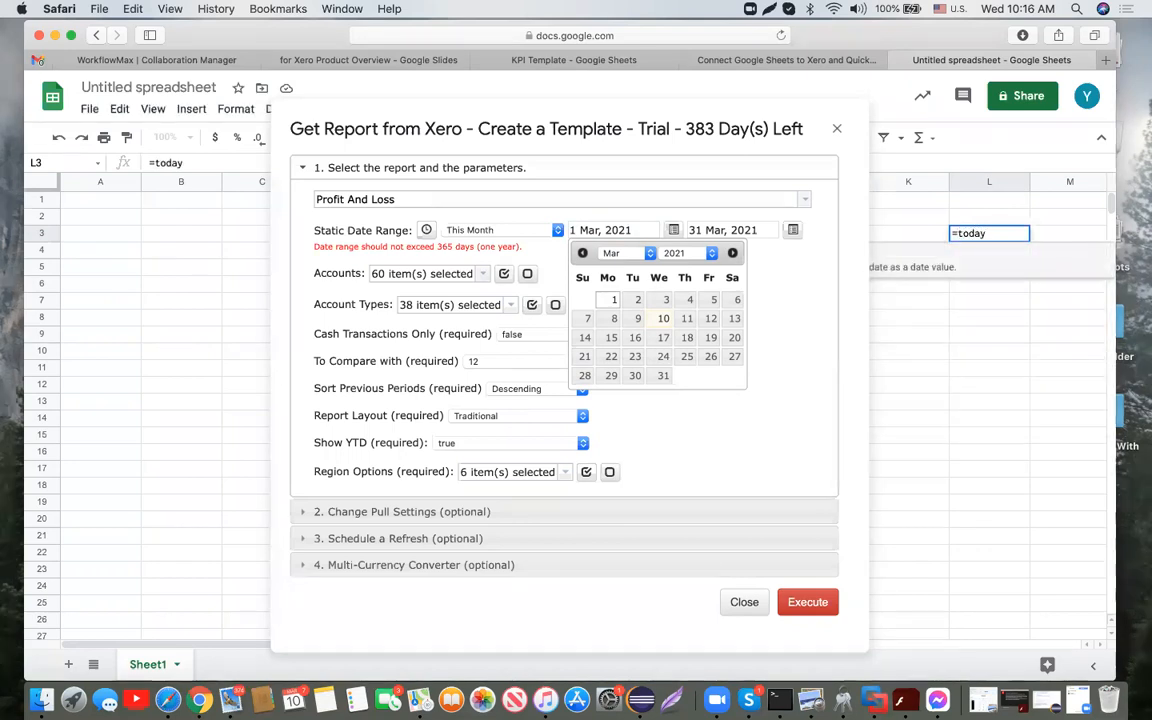
{"action": "type", "text": "()"}
{"action": "key", "text": "Return"}
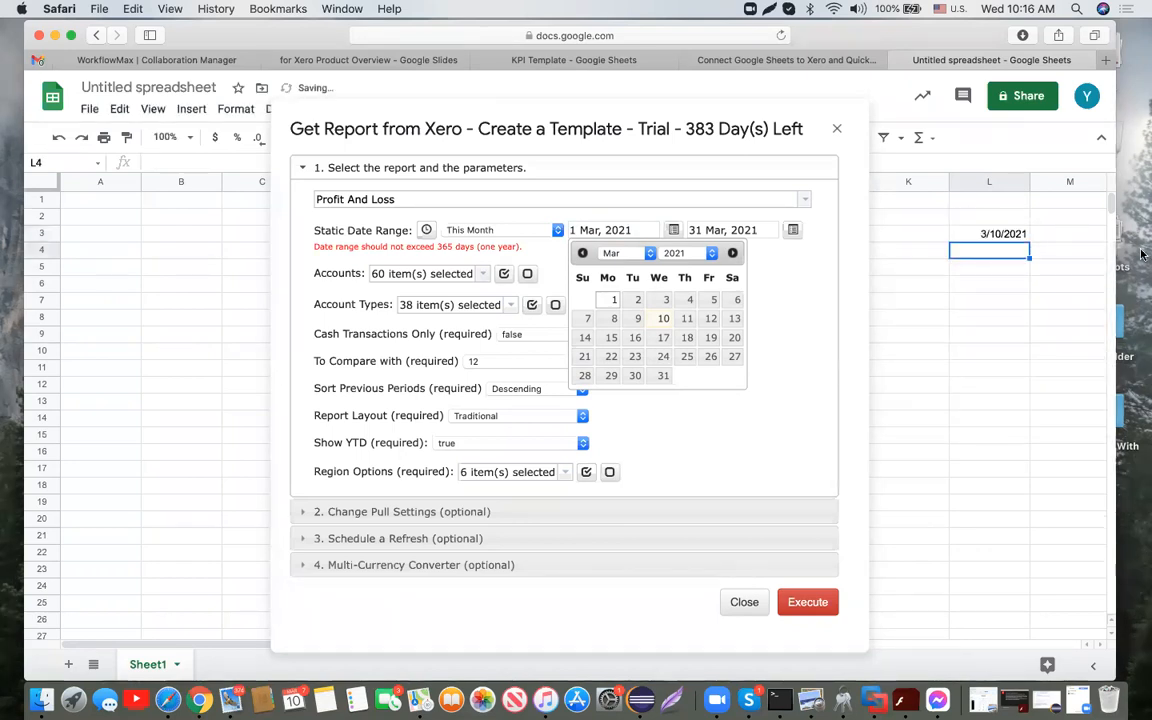
{"action": "left_click", "coordinate": [1001, 236]}
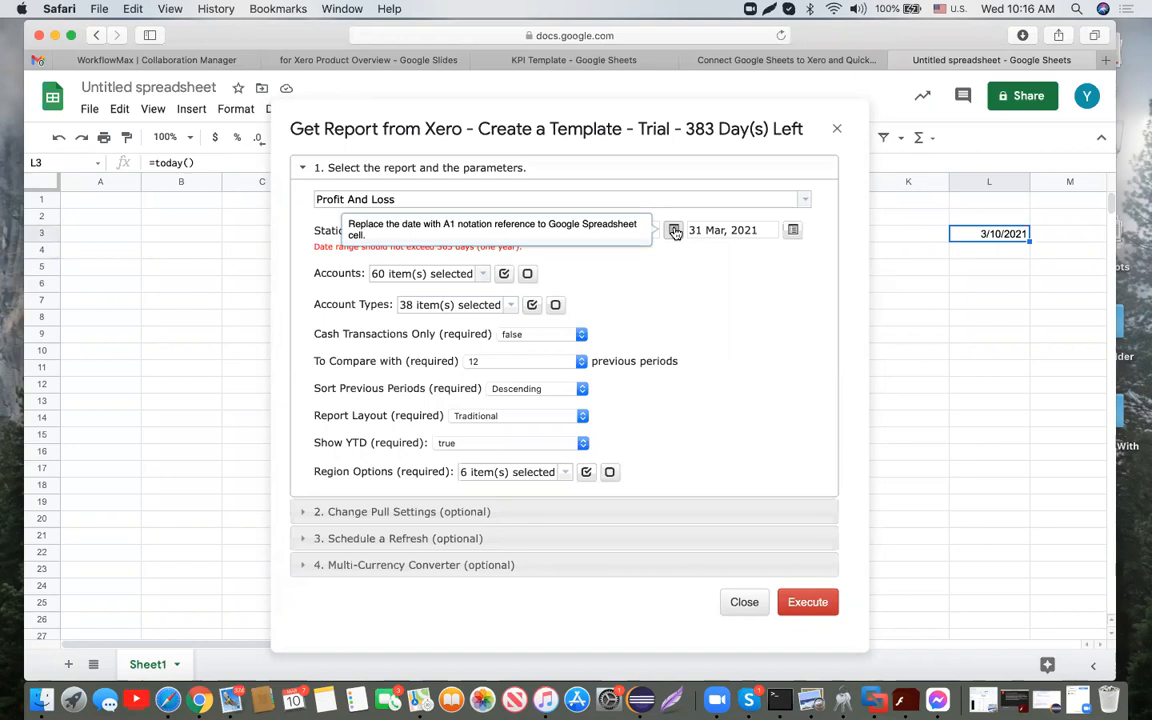
Replace the report's start date with a reference to 'Sheet1'!L3, and set it back to 1 Mar, 2021
{"action": "left_click", "coordinate": [675, 231]}
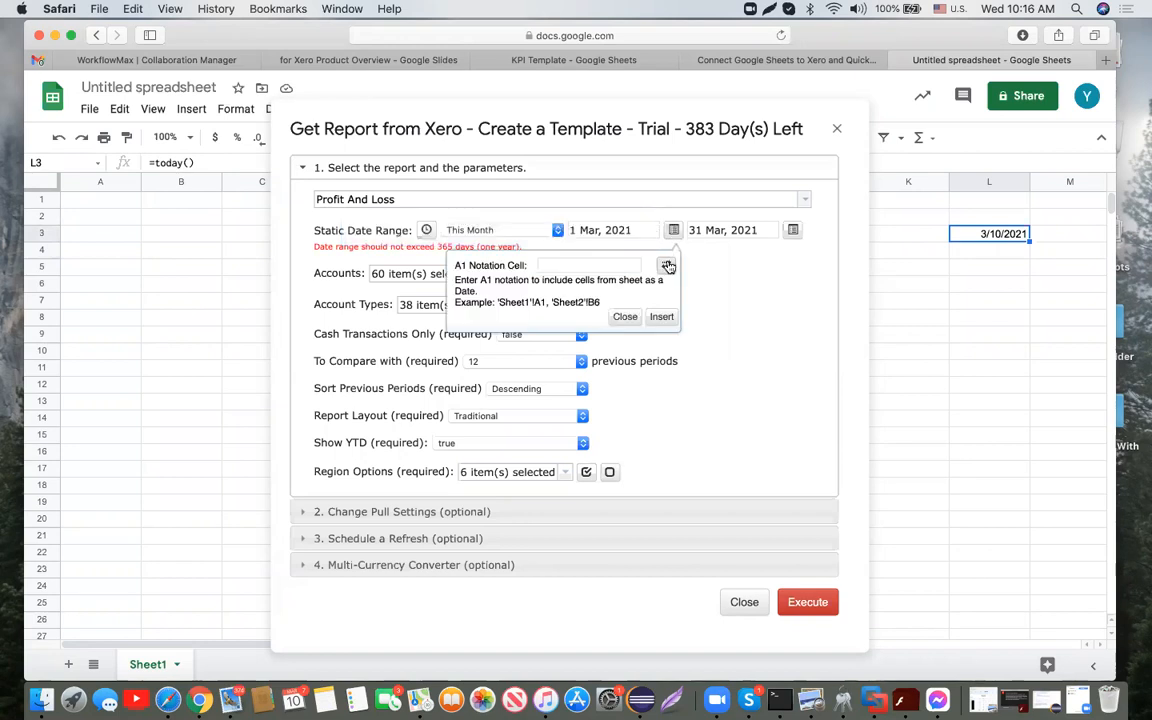
{"action": "left_click", "coordinate": [666, 265]}
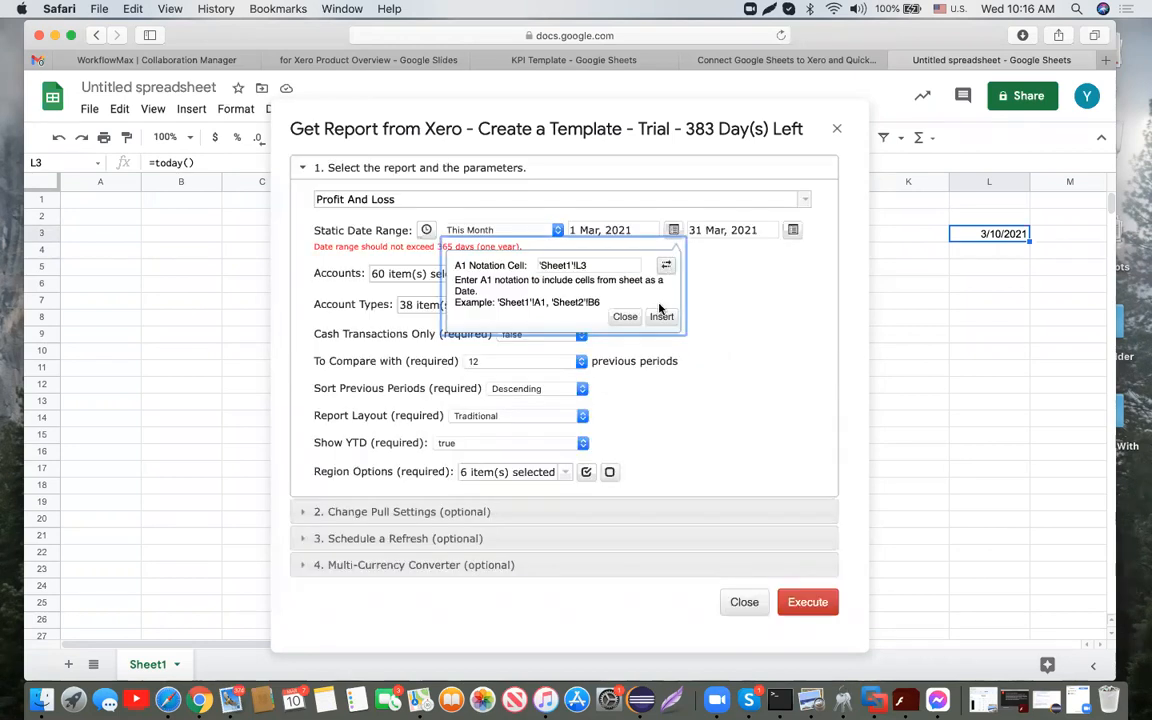
{"action": "left_click", "coordinate": [664, 317]}
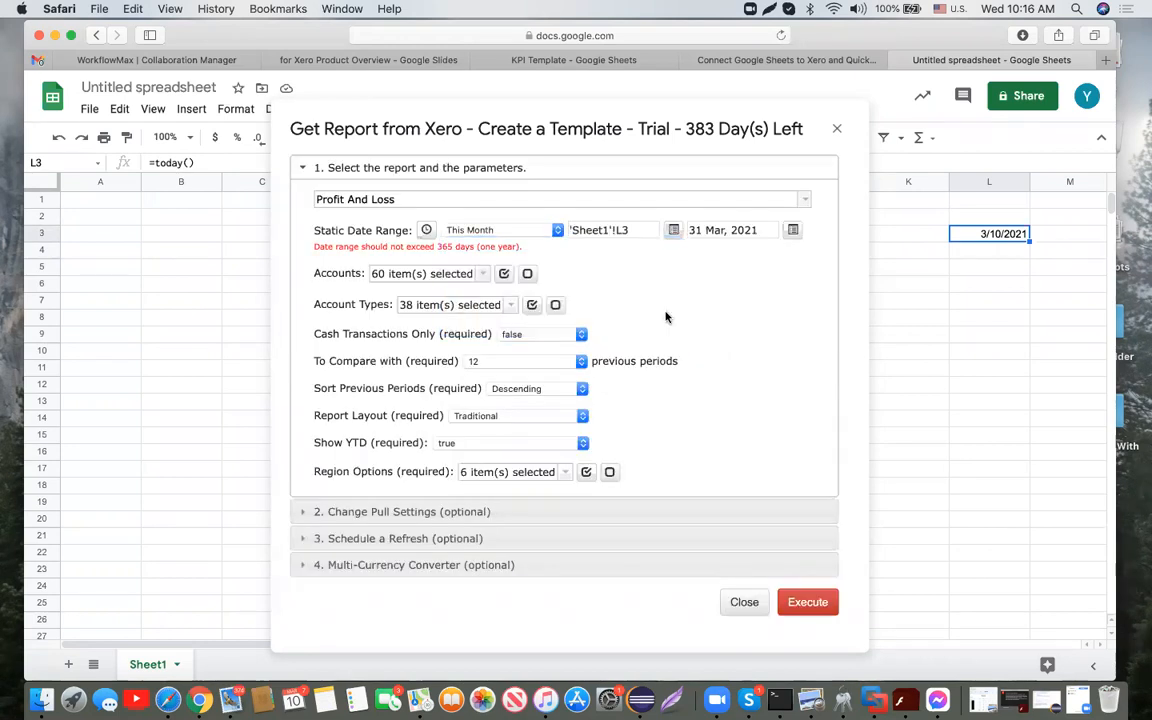
{"action": "left_click", "coordinate": [635, 230]}
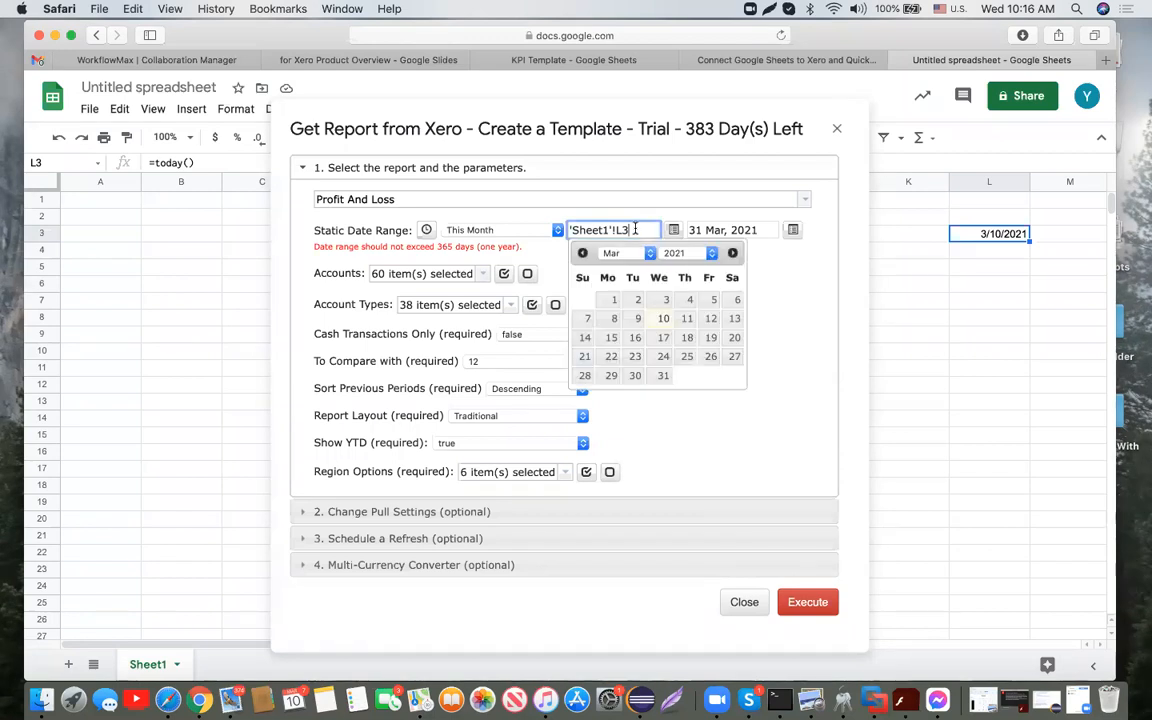
{"action": "left_click", "coordinate": [610, 300]}
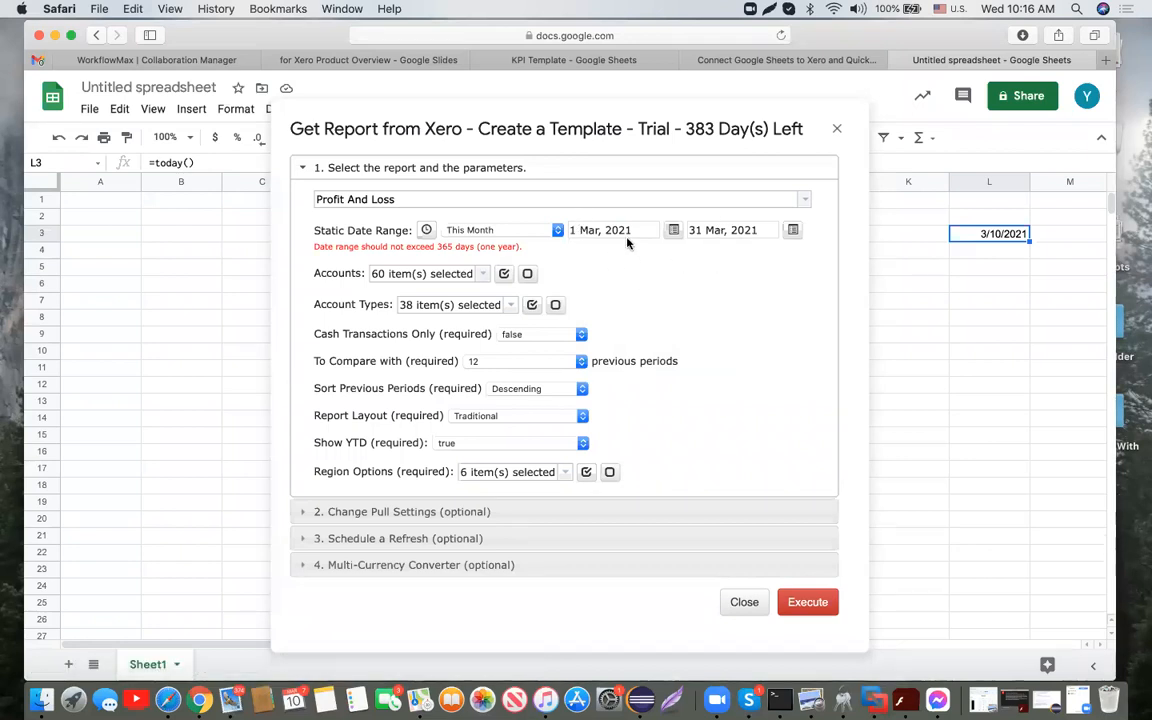
Check the Accounts and Account Types lists, and set the report to compare with 3 previous periods
{"action": "left_click", "coordinate": [483, 274]}
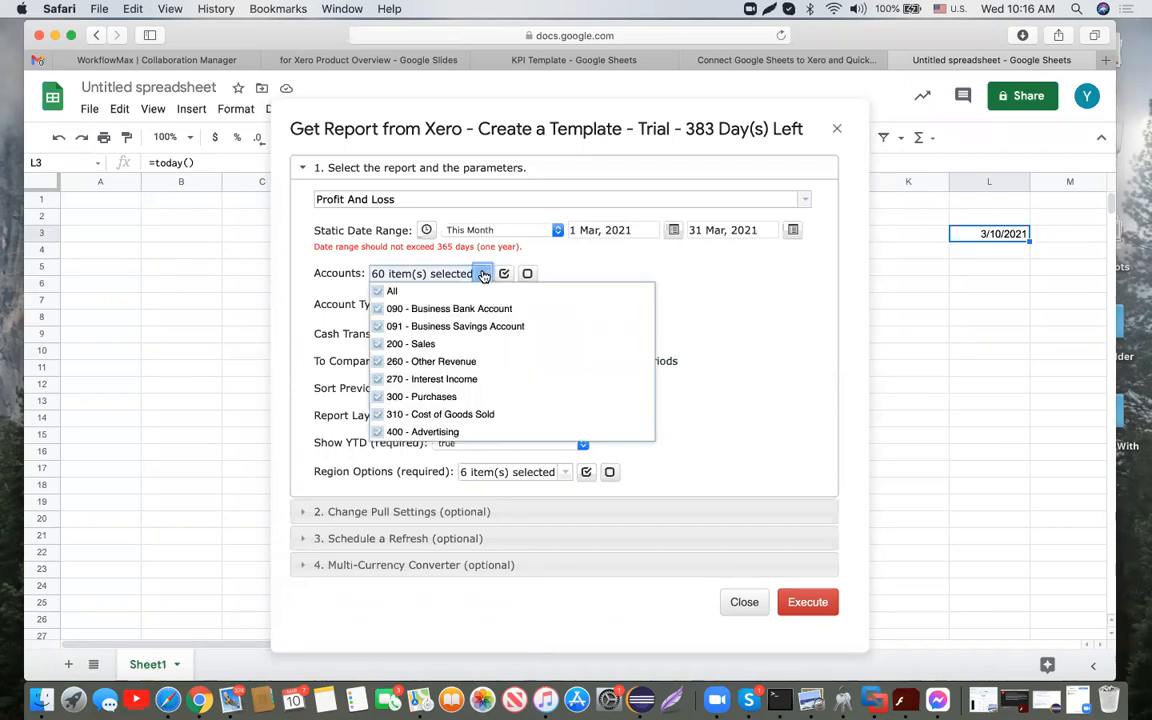
{"action": "left_click", "coordinate": [583, 272]}
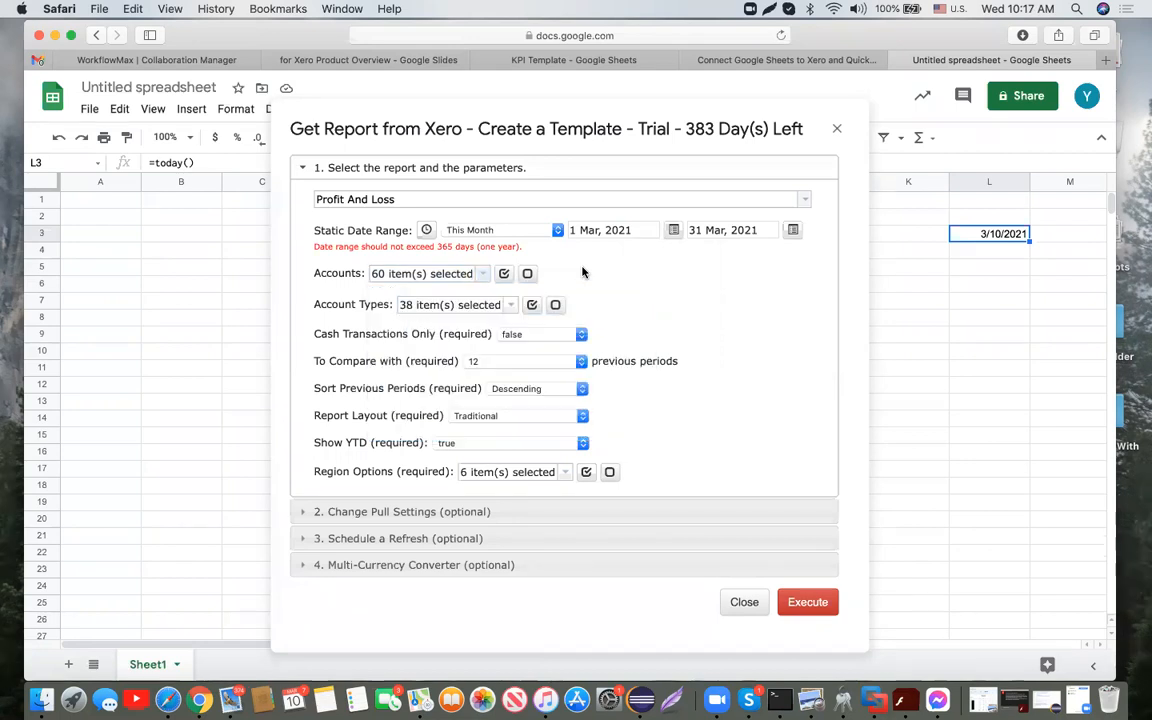
{"action": "left_click", "coordinate": [513, 305]}
{"action": "left_click", "coordinate": [707, 297]}
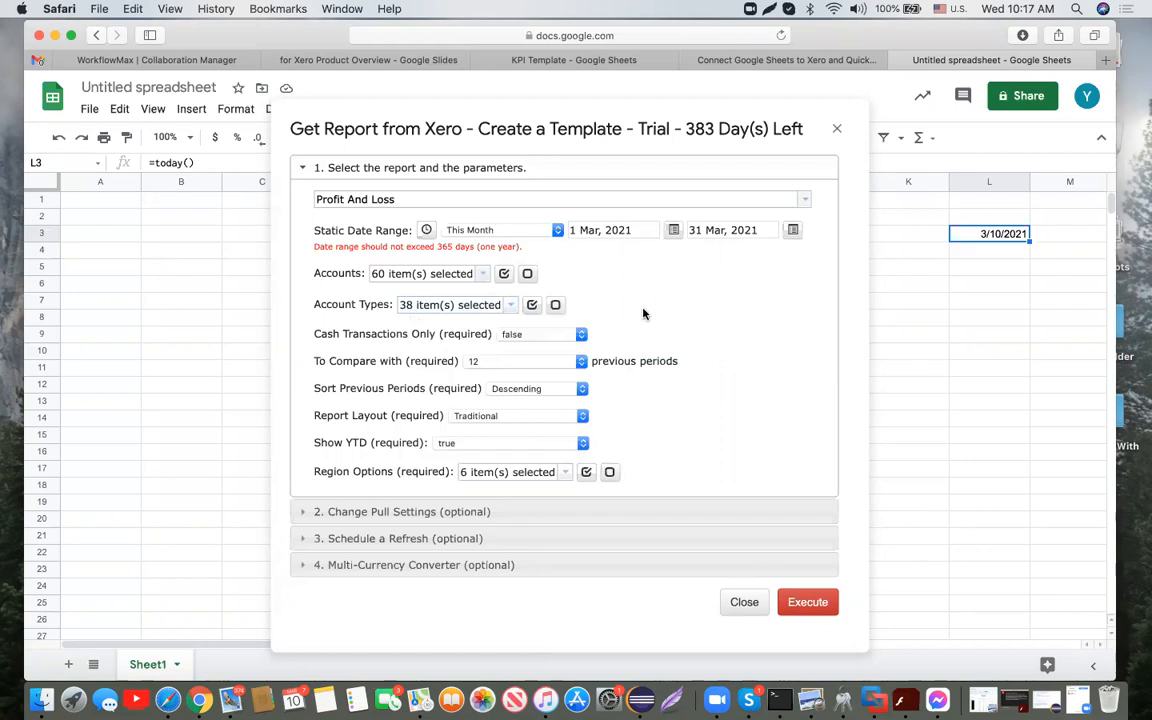
{"action": "left_click", "coordinate": [581, 361]}
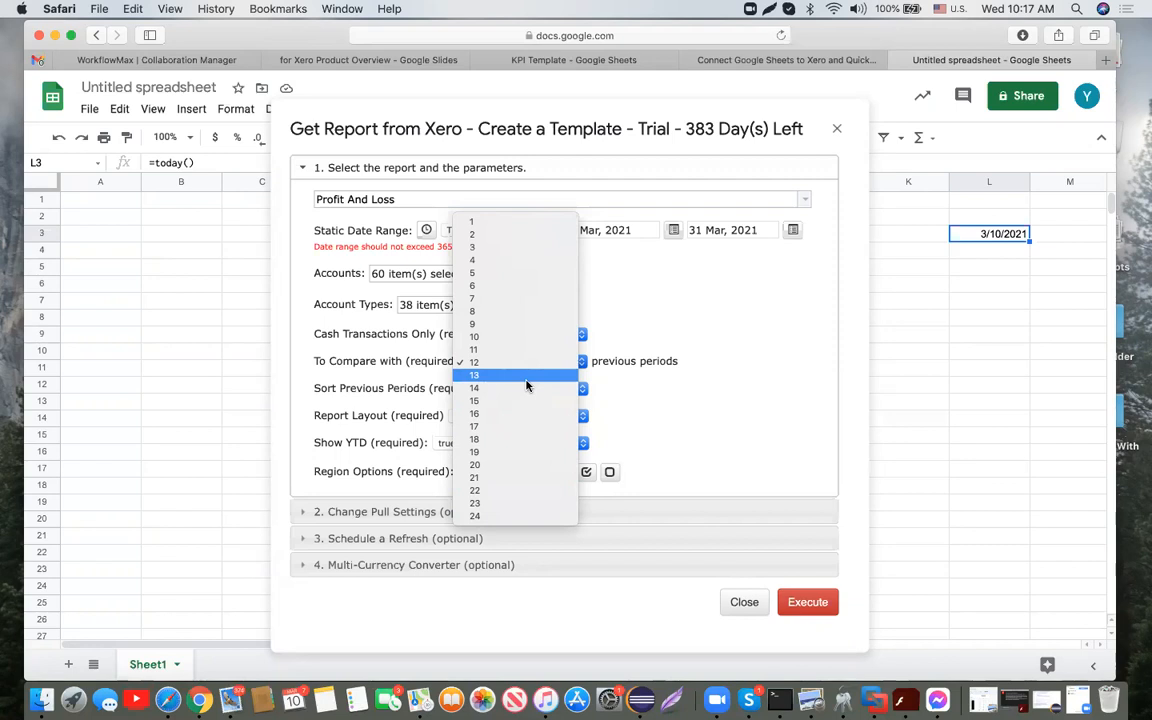
{"action": "left_click", "coordinate": [498, 247]}
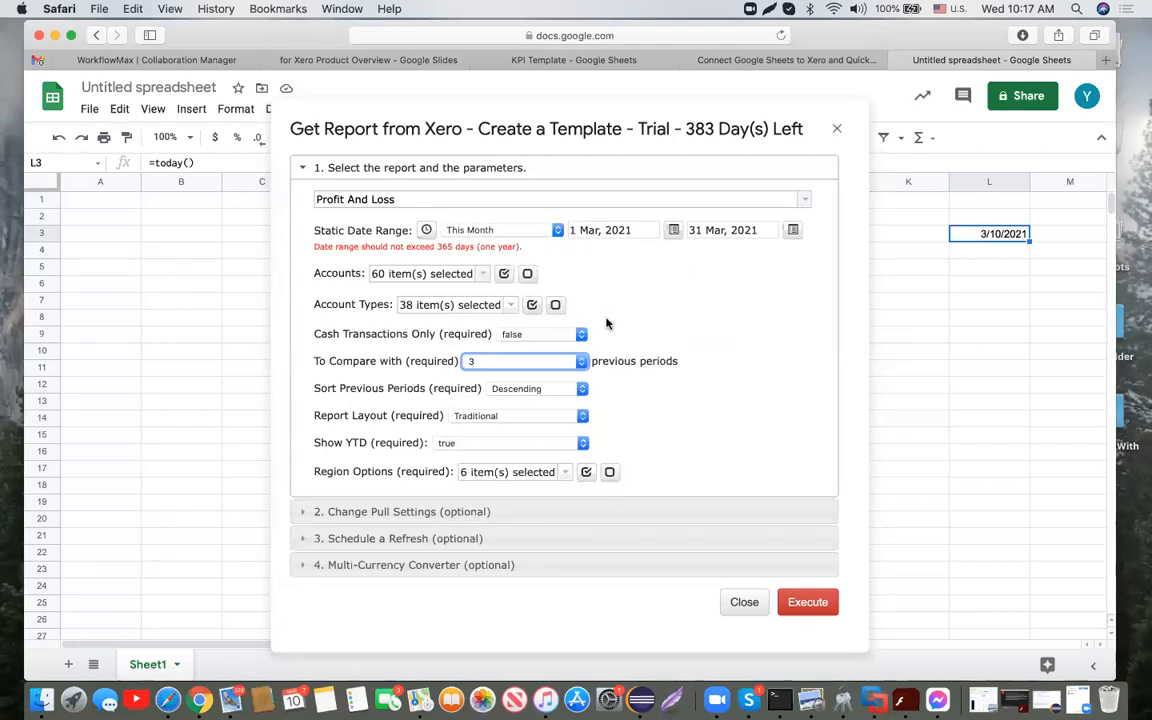
Review the choices offered for sorting previous periods, the report layout and the region options
{"action": "left_click", "coordinate": [583, 389]}
{"action": "left_click", "coordinate": [583, 389]}
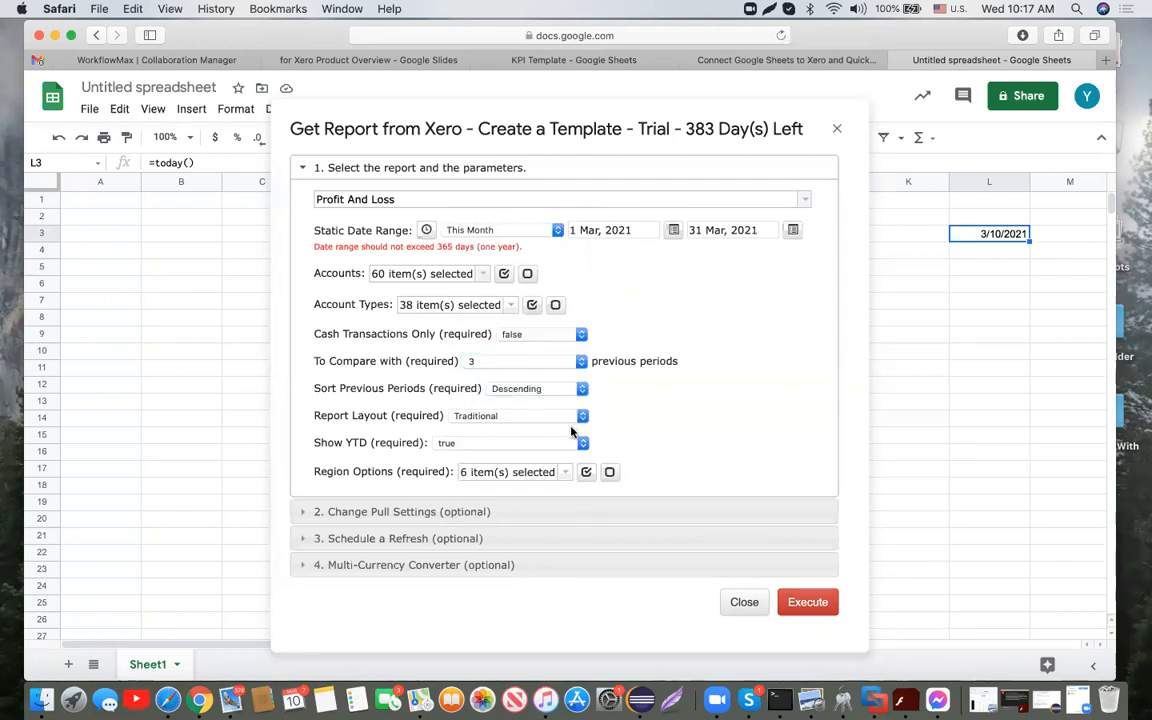
{"action": "left_click", "coordinate": [583, 418]}
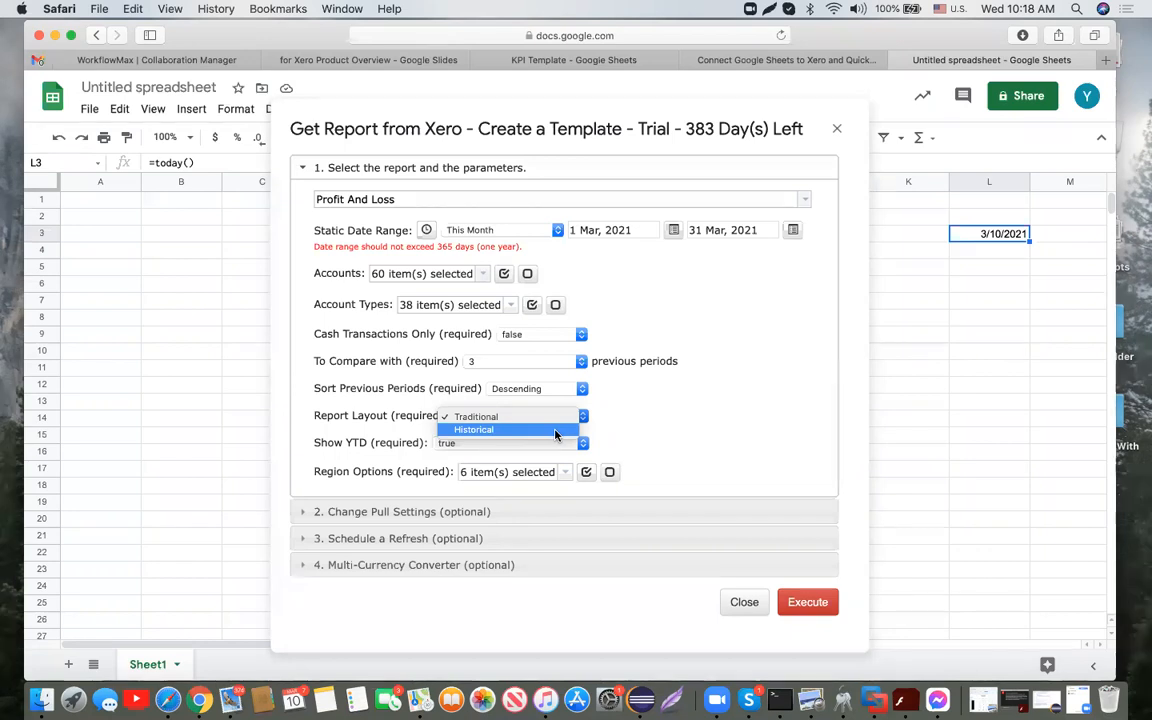
{"action": "left_click", "coordinate": [628, 427]}
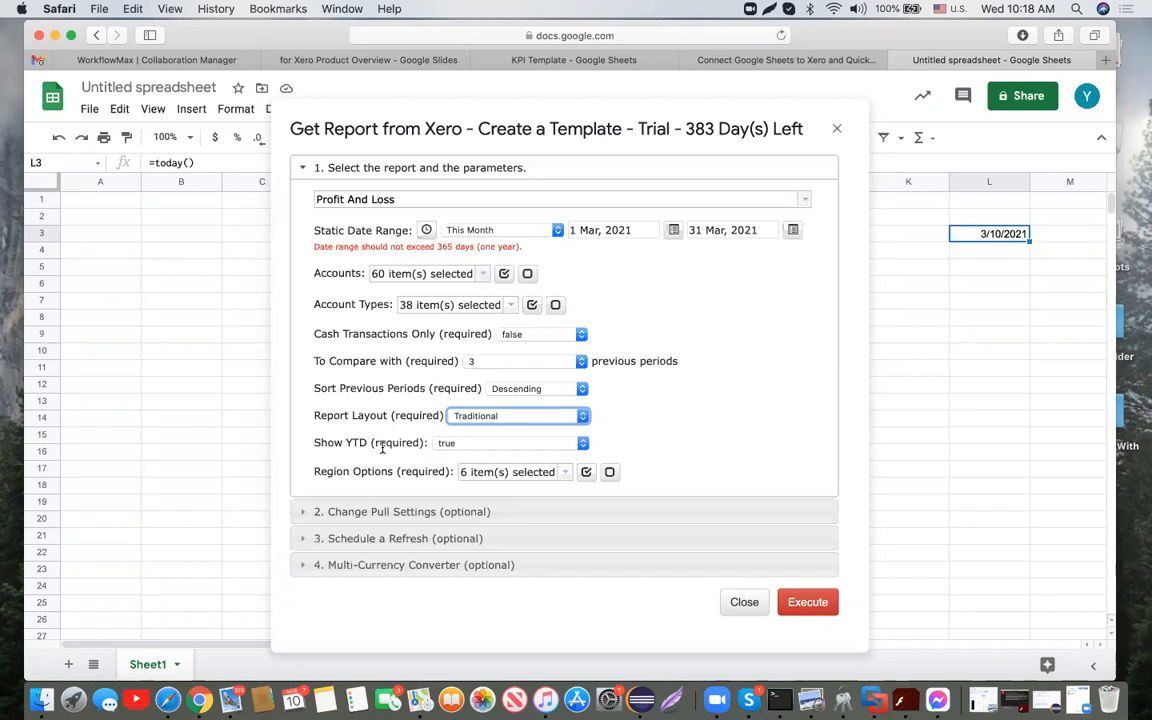
{"action": "left_click", "coordinate": [565, 473]}
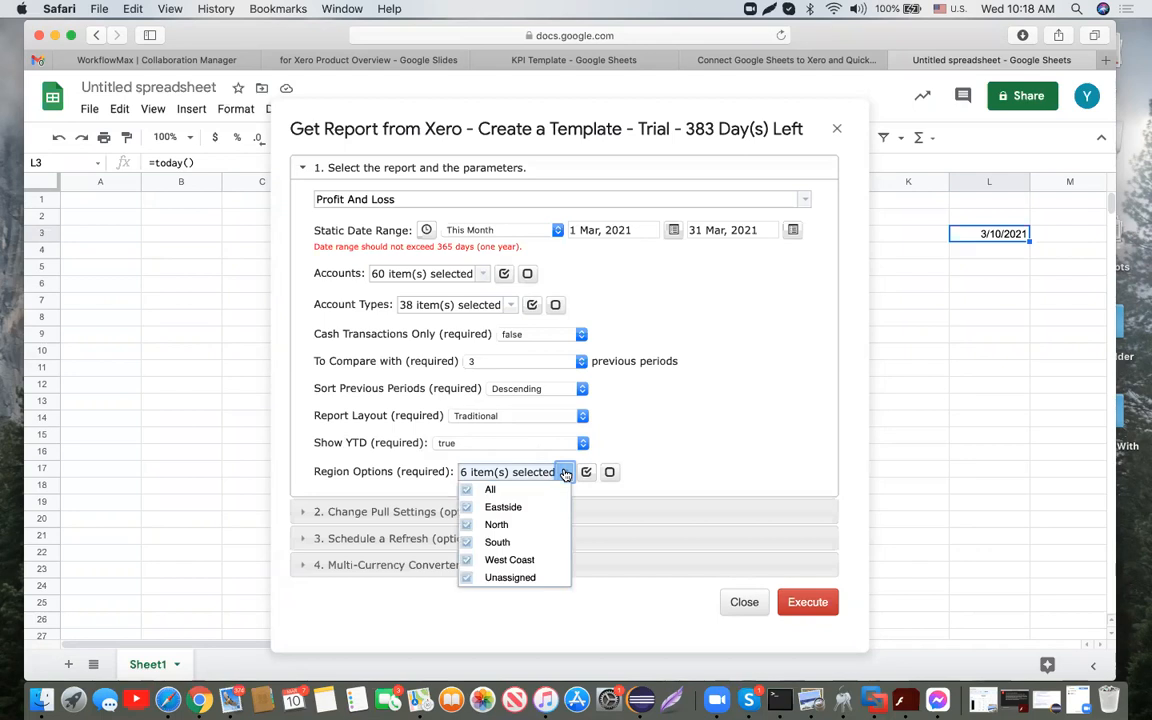
{"action": "left_click", "coordinate": [718, 429]}
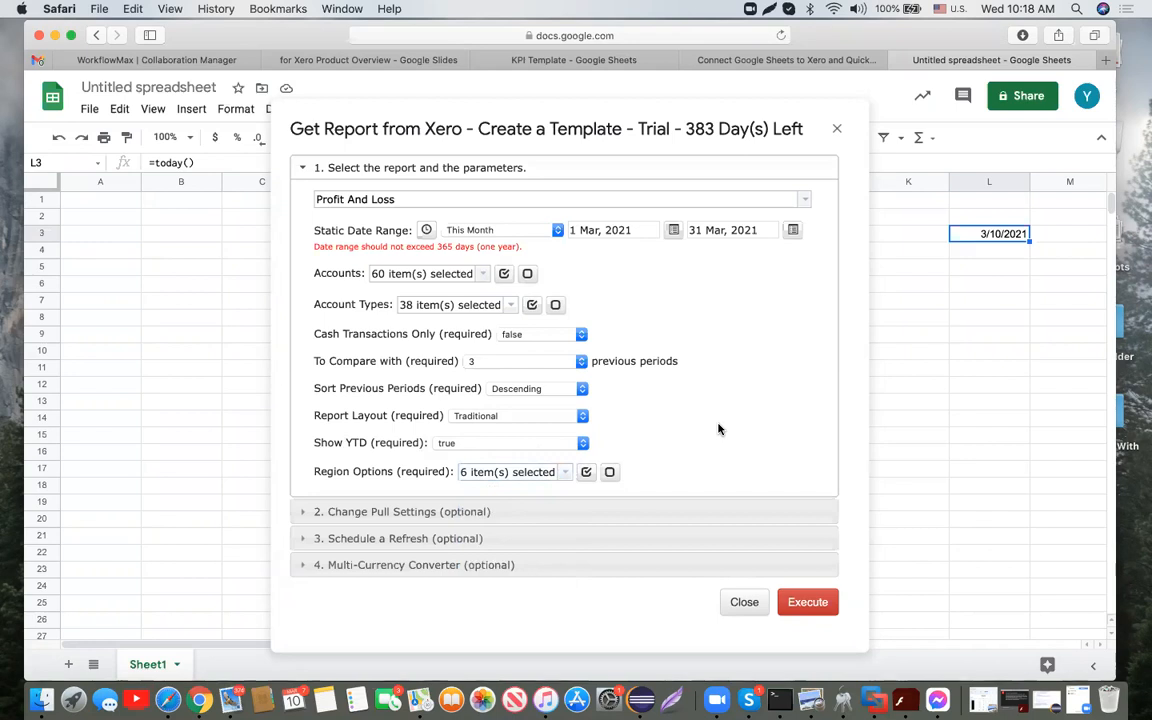
In the pull settings, disable creating a new sheet and enable keeping the original formatting
{"action": "left_click", "coordinate": [459, 512]}
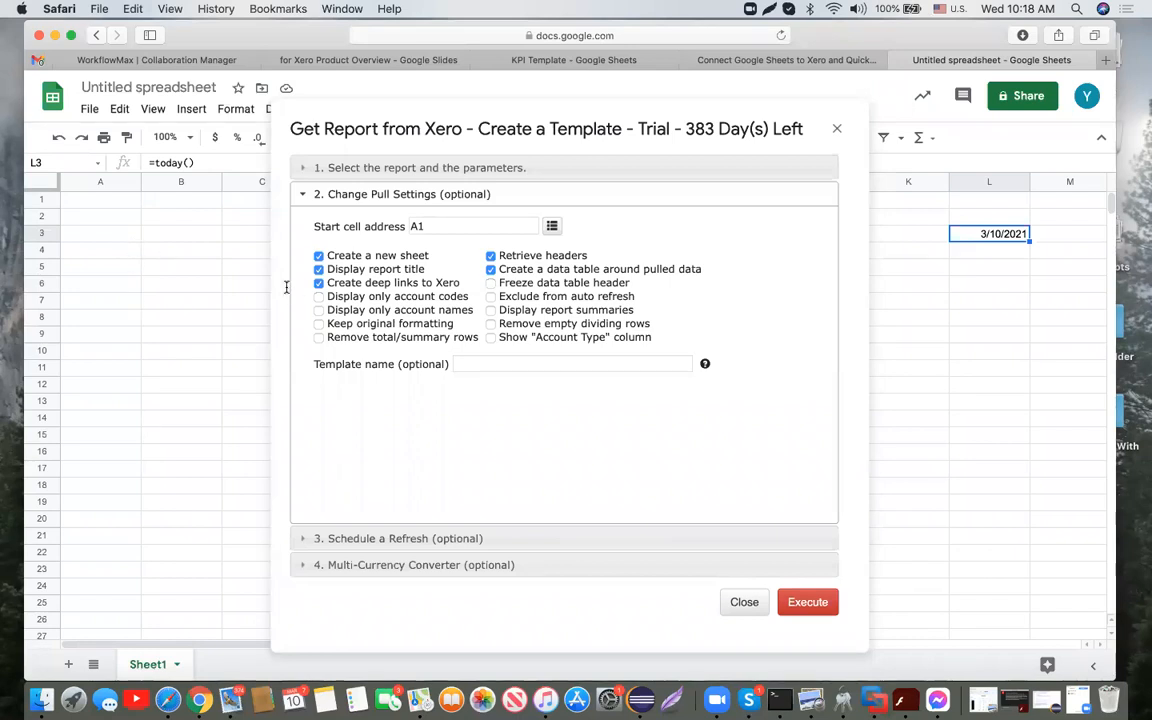
{"action": "left_click", "coordinate": [318, 257]}
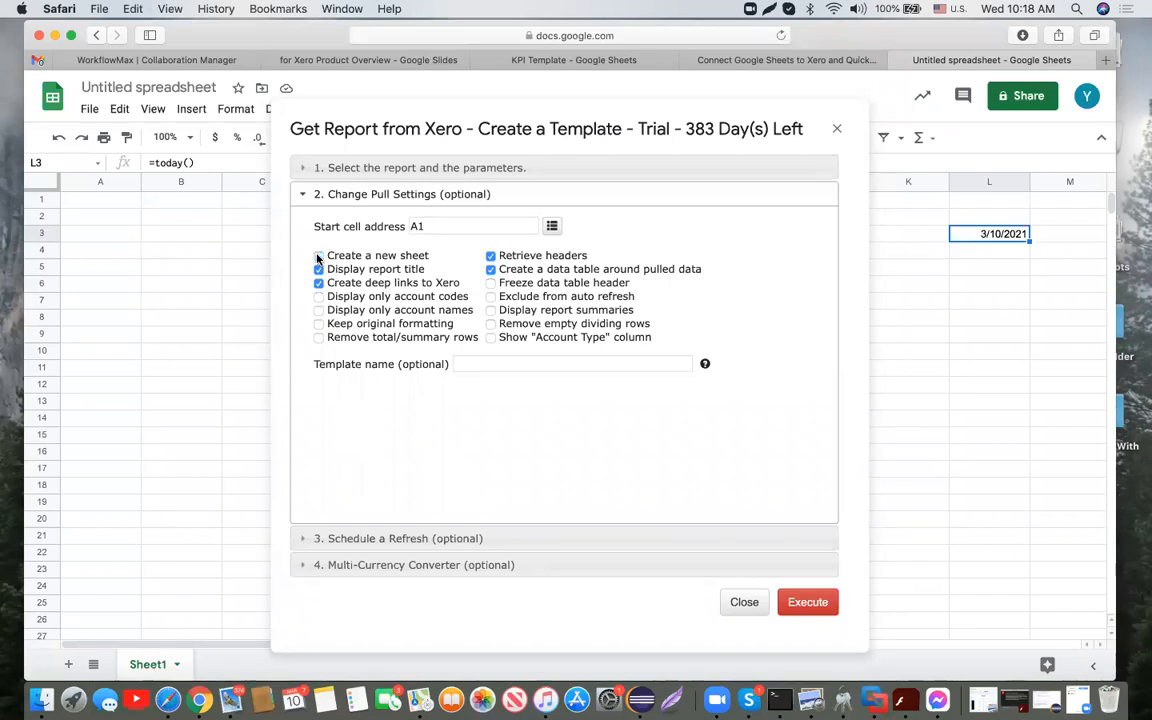
{"action": "left_click", "coordinate": [318, 325]}
Turn the options for removing total/summary rows and excluding from auto refresh on and back off
{"action": "left_click", "coordinate": [319, 339]}
{"action": "left_click", "coordinate": [319, 339]}
{"action": "left_click", "coordinate": [490, 297]}
{"action": "left_click", "coordinate": [490, 297]}
Recheck the report parameters, execute the Profit And Loss pull into the sheet, and widen column A to fit more of the account names
{"action": "left_click", "coordinate": [573, 169]}
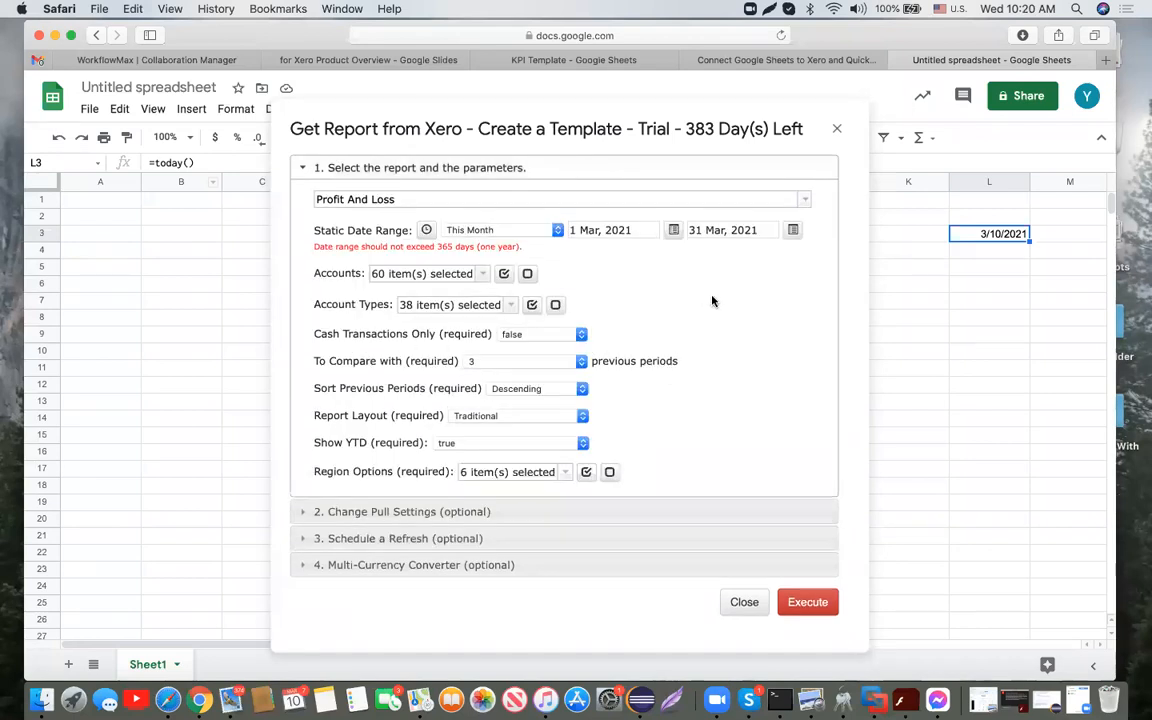
{"action": "left_click", "coordinate": [820, 604]}
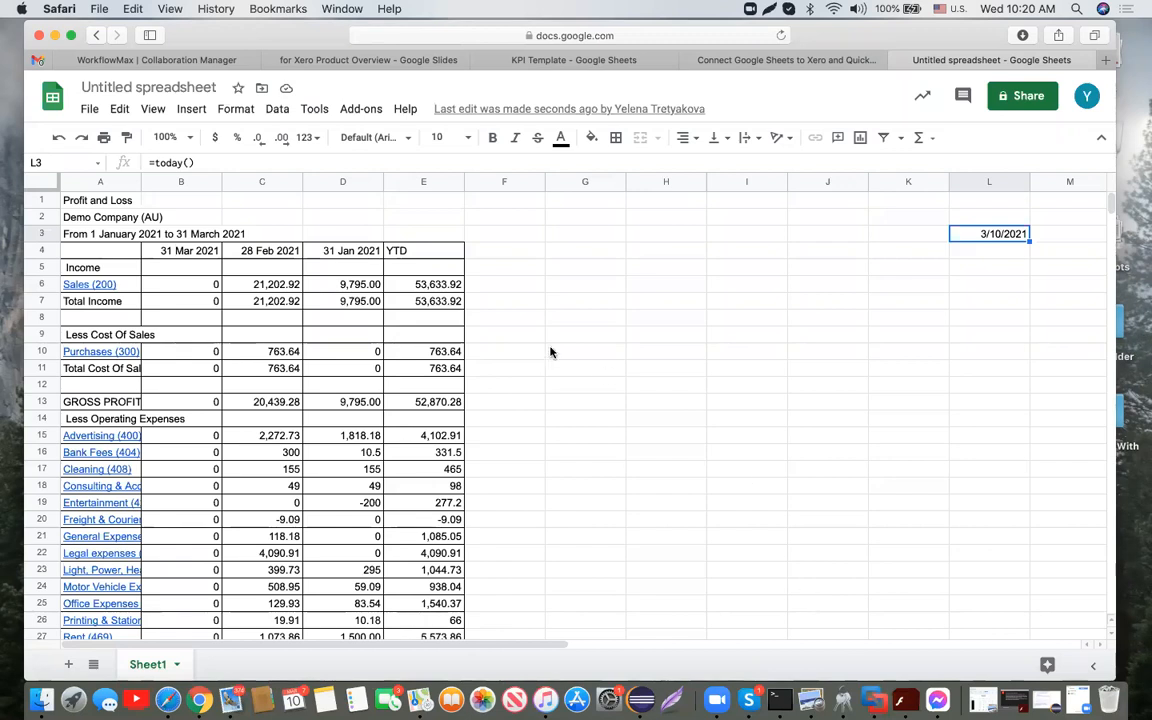
{"action": "left_click_drag", "start_coordinate": [141, 182], "coordinate": [175, 184]}
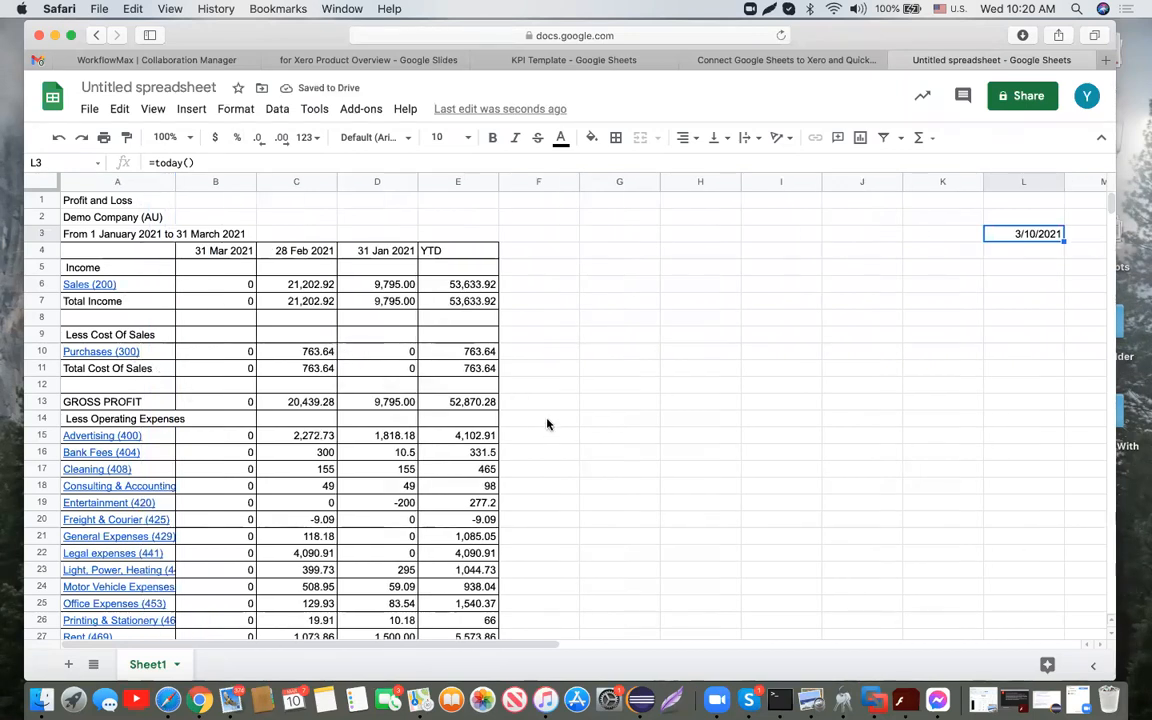
{"action": "scroll", "coordinate": [547, 424], "scroll_direction": "down", "scroll_amount": 3}
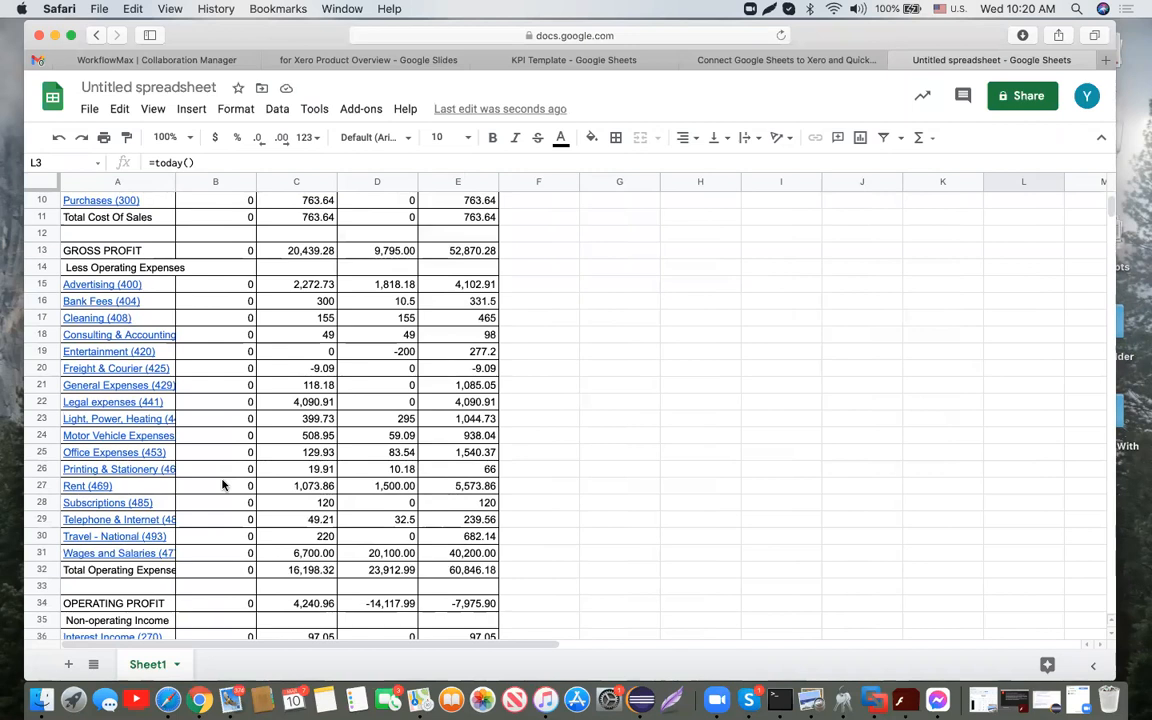
Clear the =today() formula from cell L3 beside the pulled Profit and Loss report
{"action": "scroll", "coordinate": [223, 485], "scroll_direction": "down", "scroll_amount": 3}
{"action": "scroll", "coordinate": [223, 485], "scroll_direction": "down", "scroll_amount": 1}
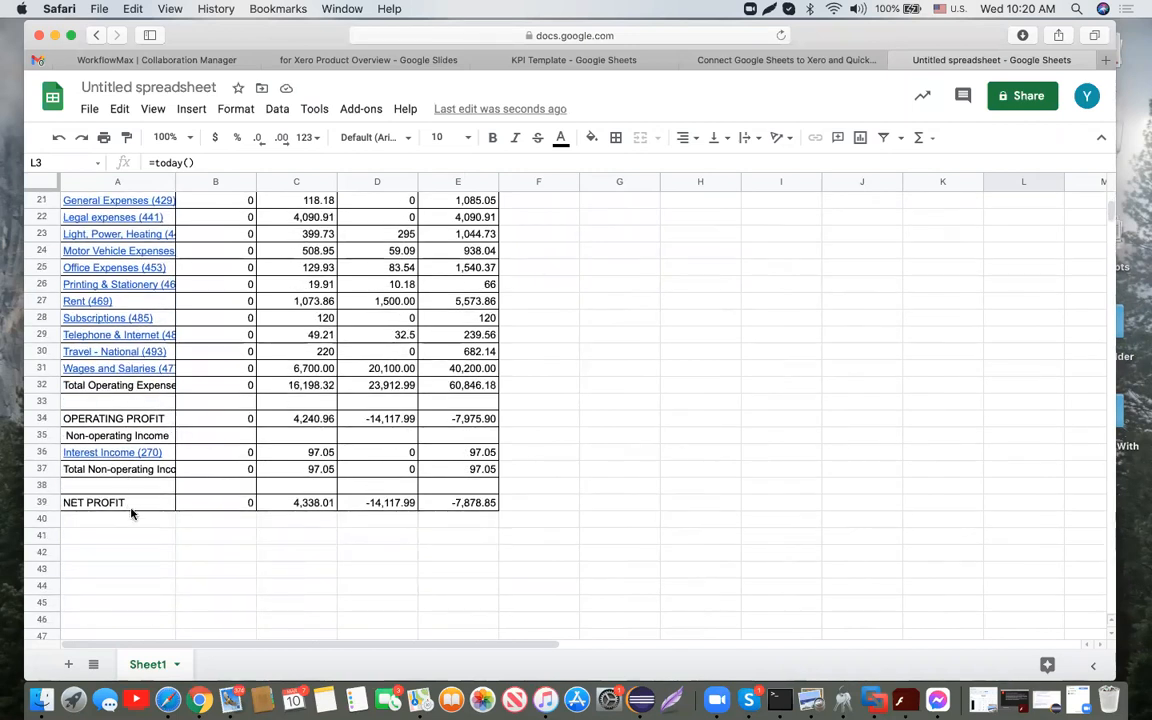
{"action": "scroll", "coordinate": [262, 555], "scroll_direction": "up", "scroll_amount": 6}
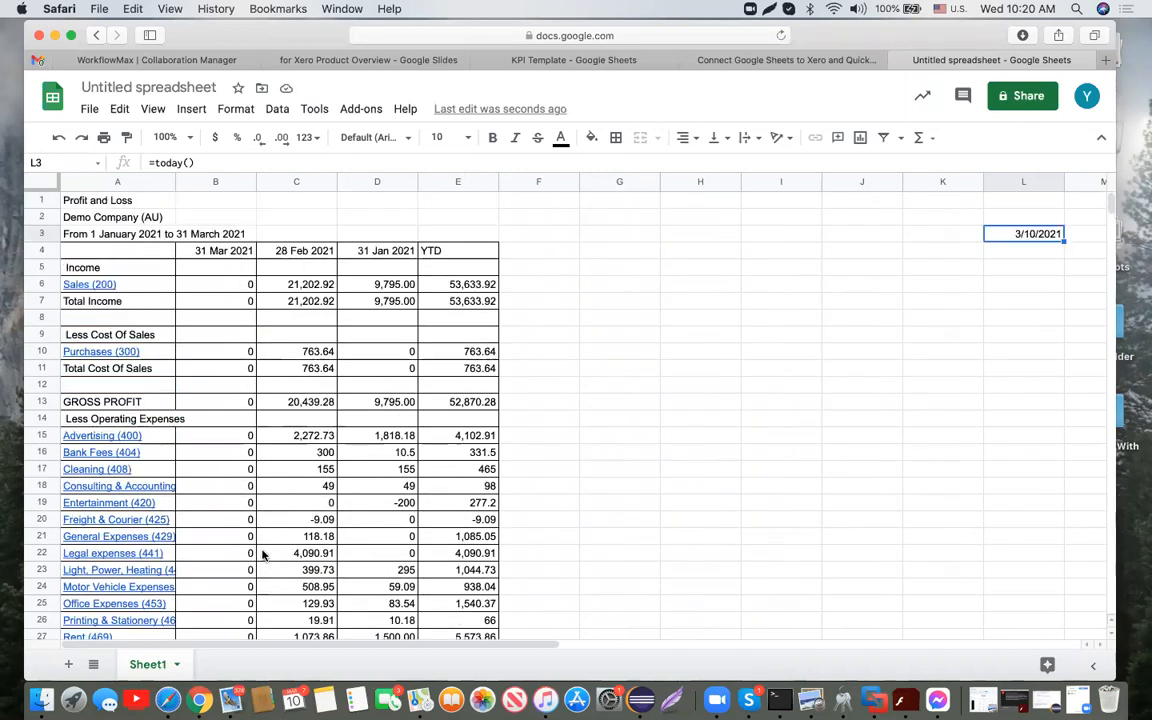
{"action": "left_click", "coordinate": [1055, 270]}
{"action": "left_click", "coordinate": [1041, 234]}
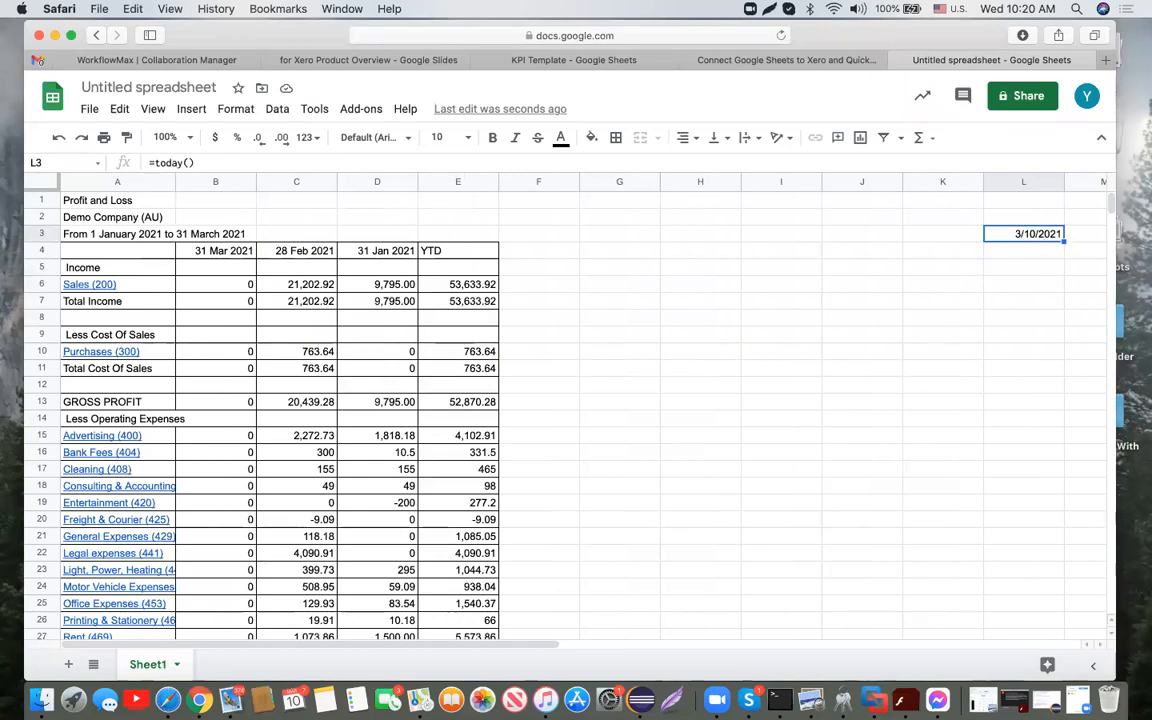
{"action": "key", "text": "Delete"}
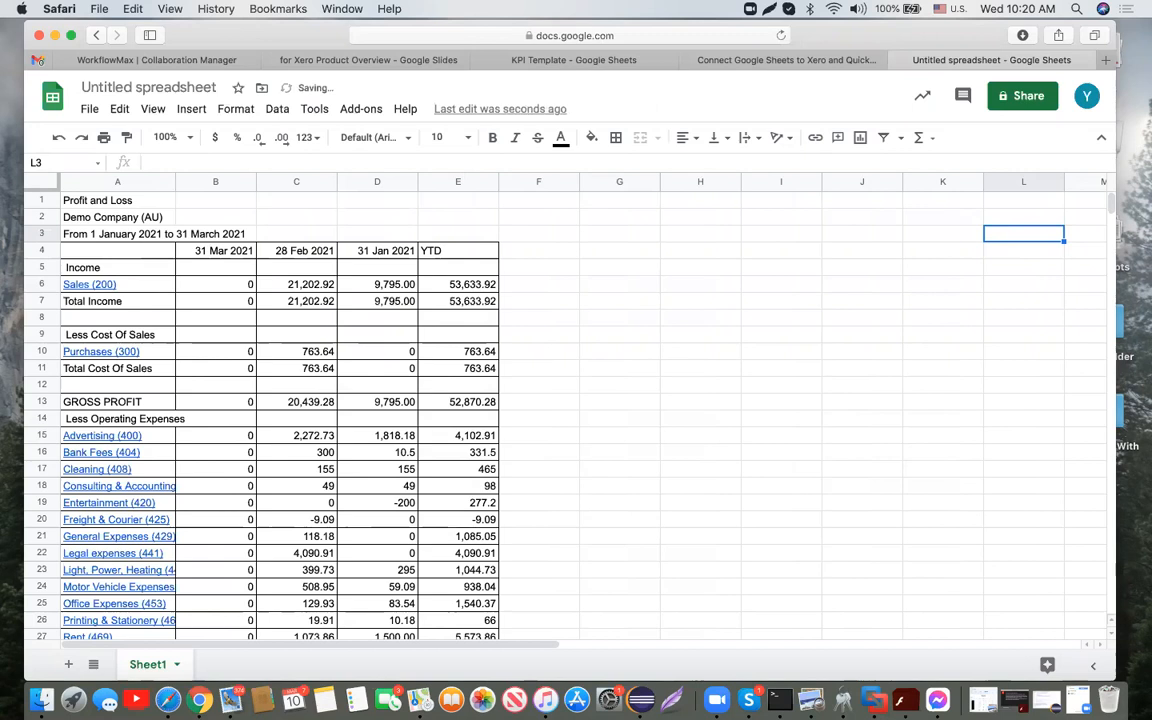
Check which organisations G-Accon for XERO offers to switch to, and close the dialog without switching
{"action": "left_click", "coordinate": [375, 113]}
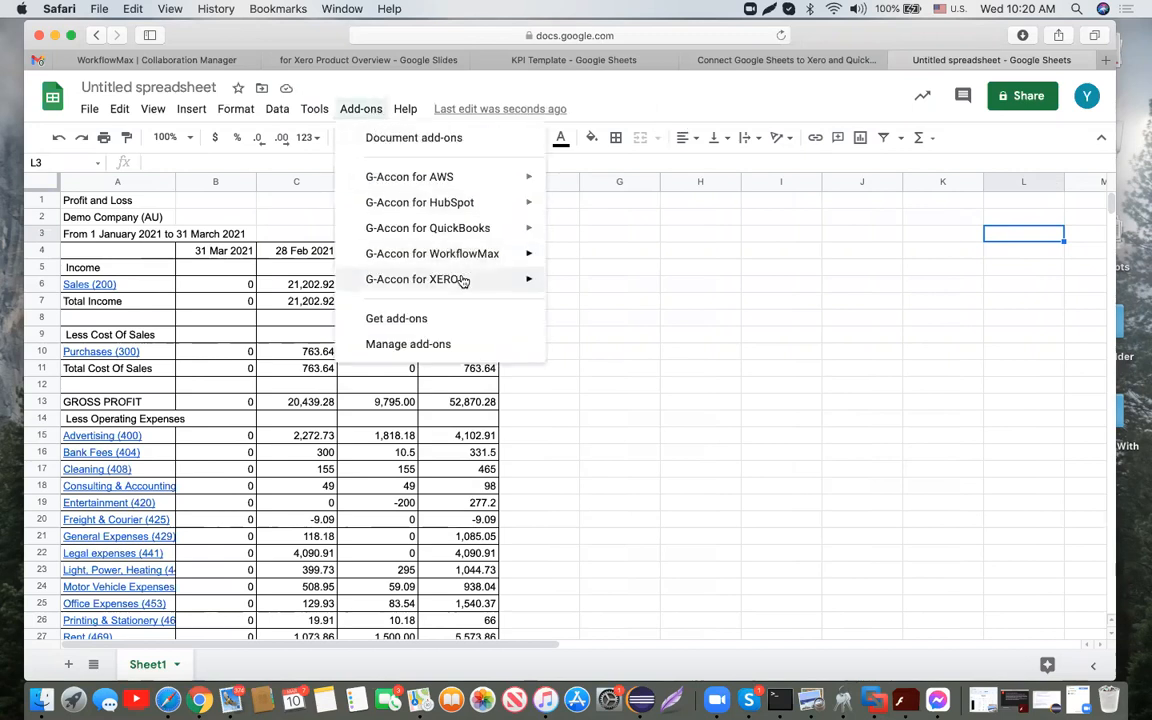
{"action": "mouse_move", "coordinate": [463, 284]}
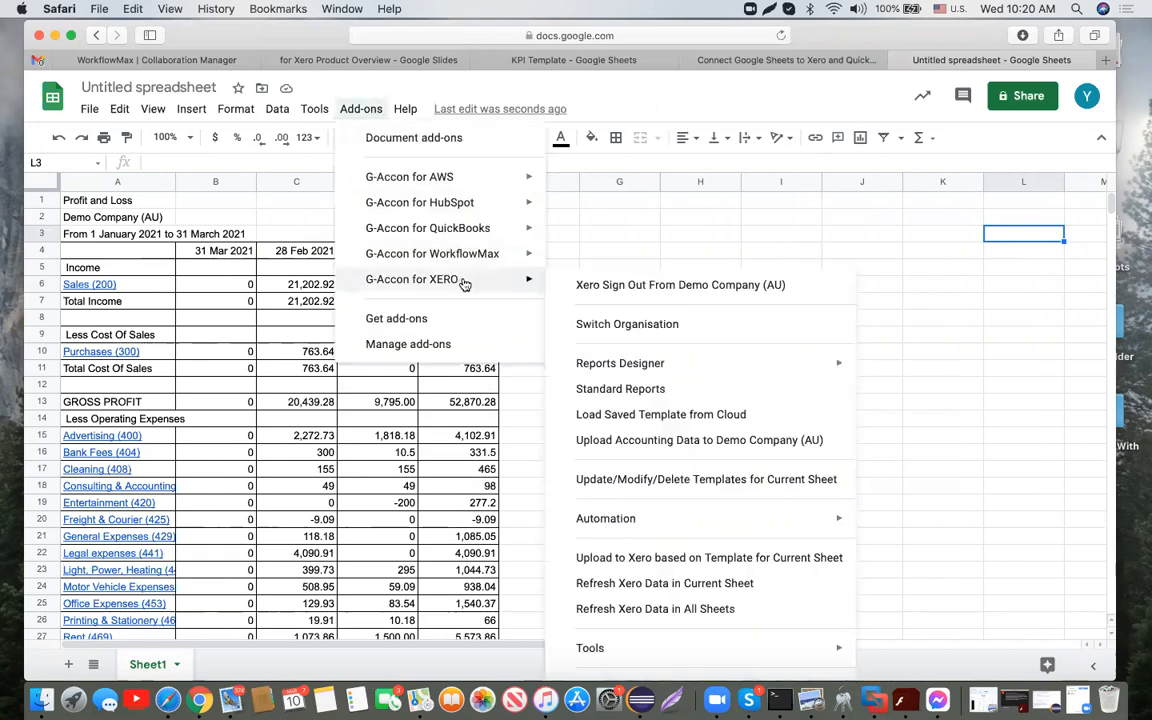
{"action": "left_click", "coordinate": [624, 326]}
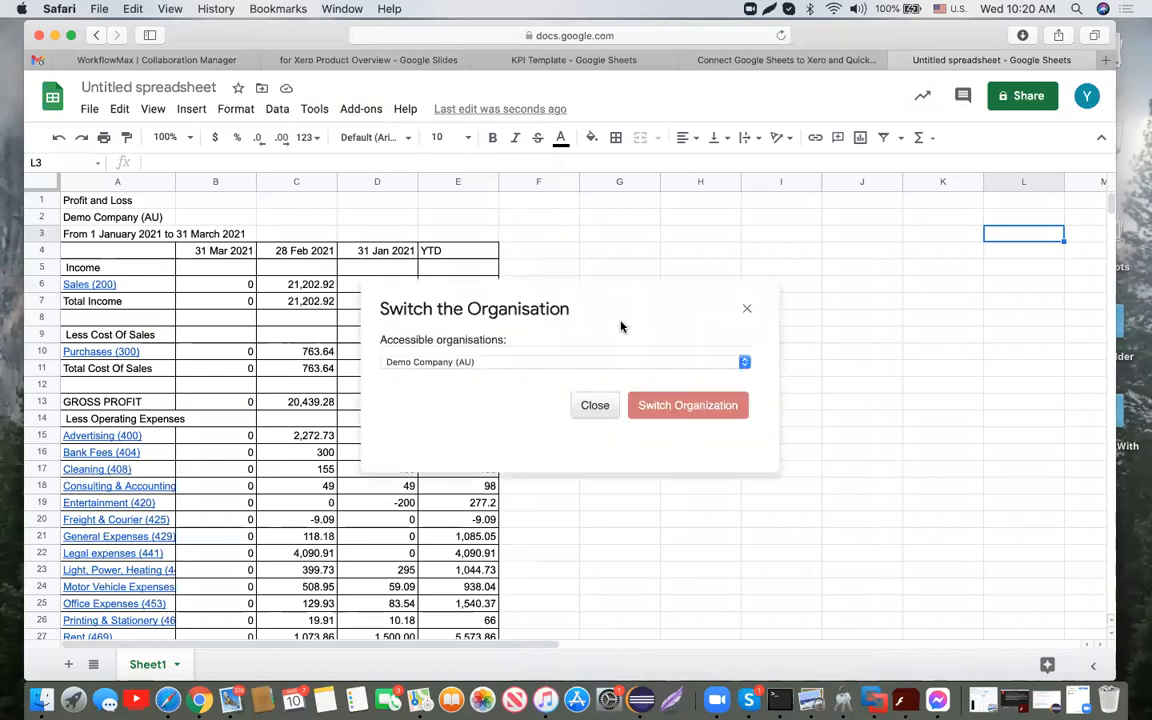
{"action": "left_click", "coordinate": [744, 362]}
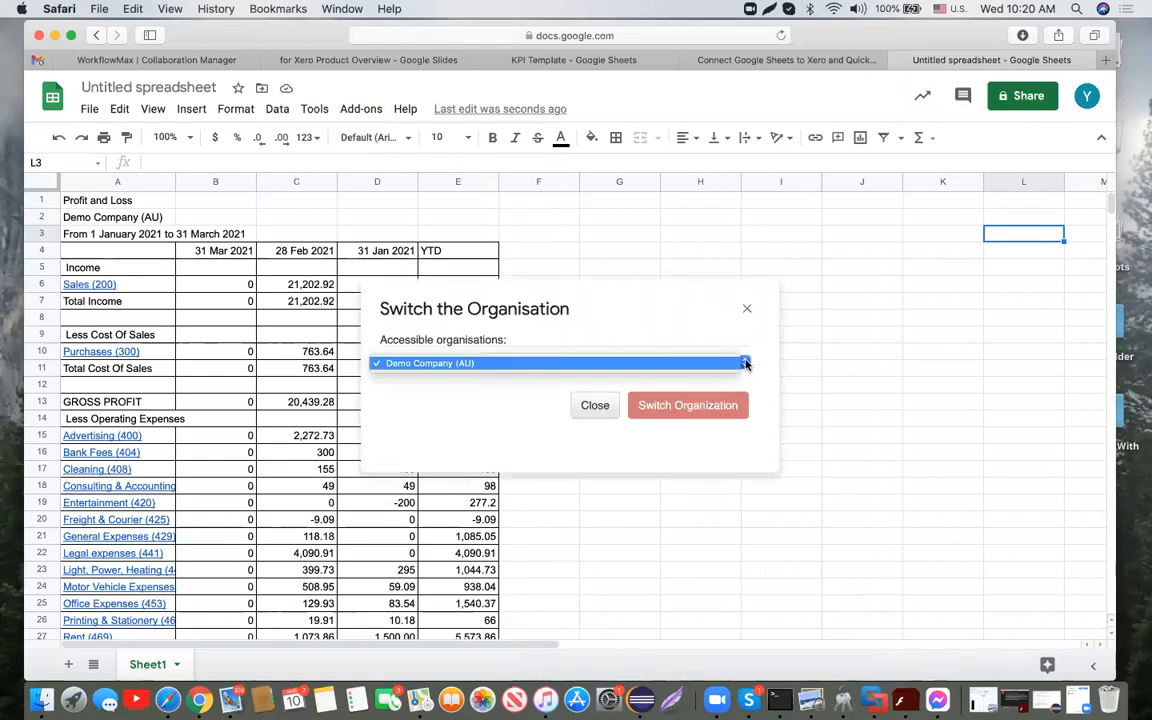
{"action": "left_click", "coordinate": [745, 363]}
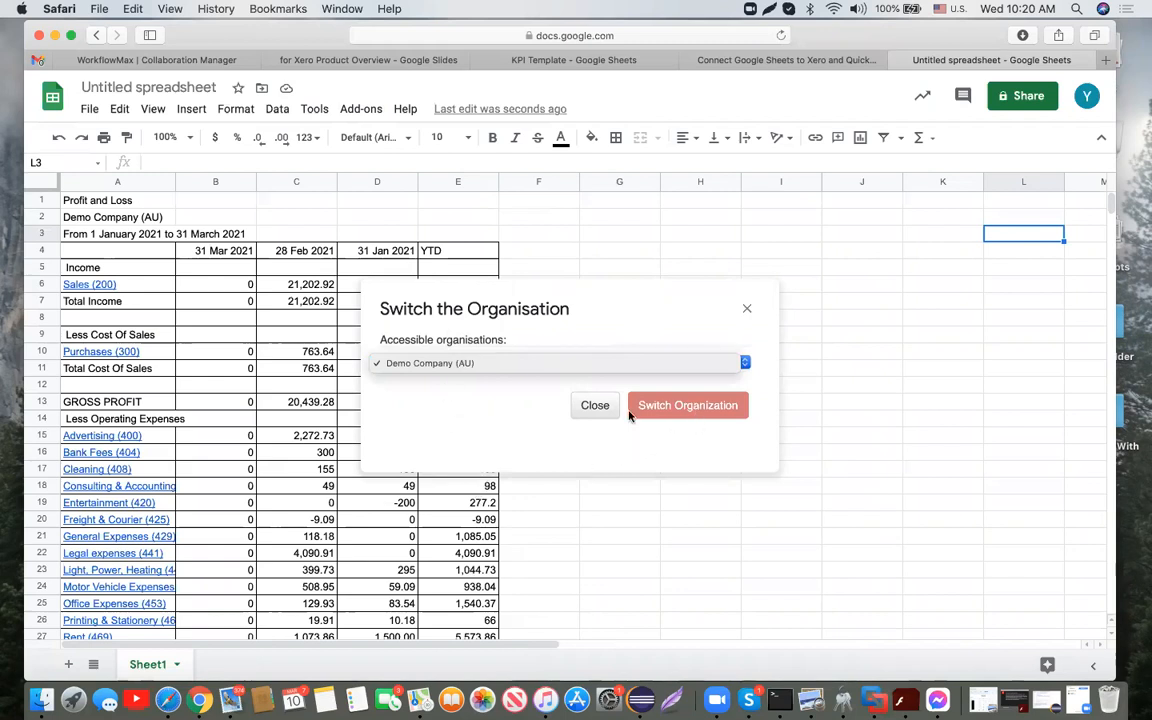
{"action": "left_click", "coordinate": [596, 408]}
{"action": "left_click", "coordinate": [596, 406]}
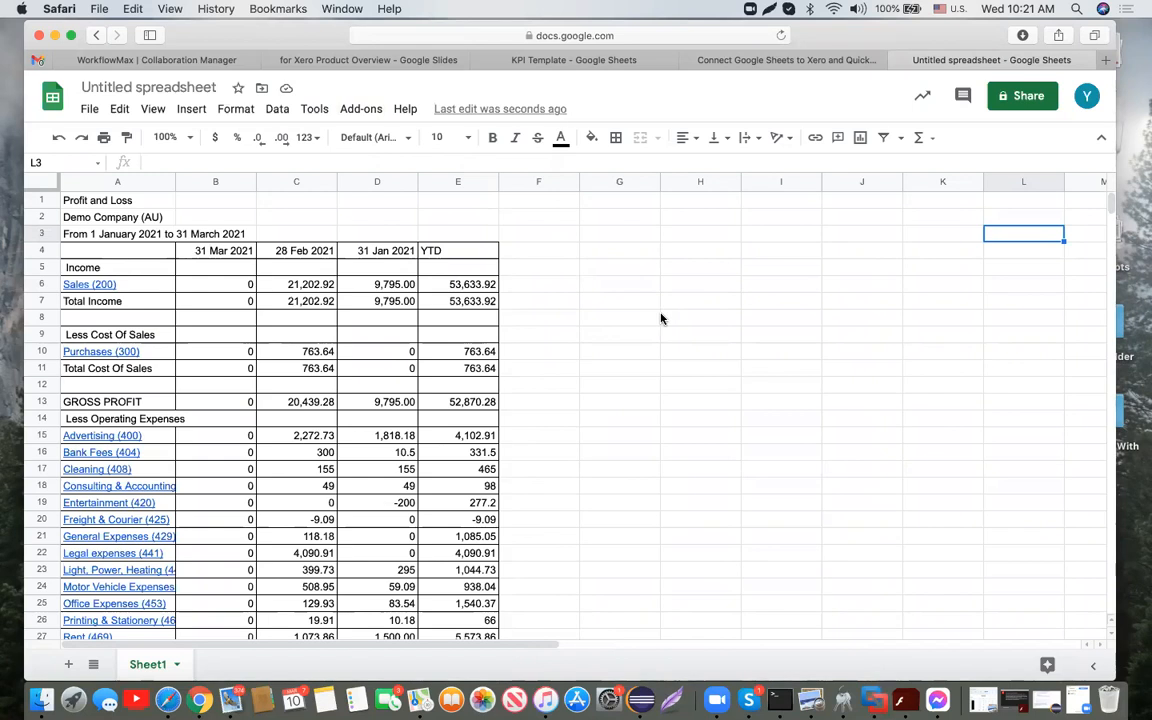
Open the G-Accon for XERO pull templates of the current sheet and review the Profit And Loss template's parameters
{"action": "left_click", "coordinate": [362, 110]}
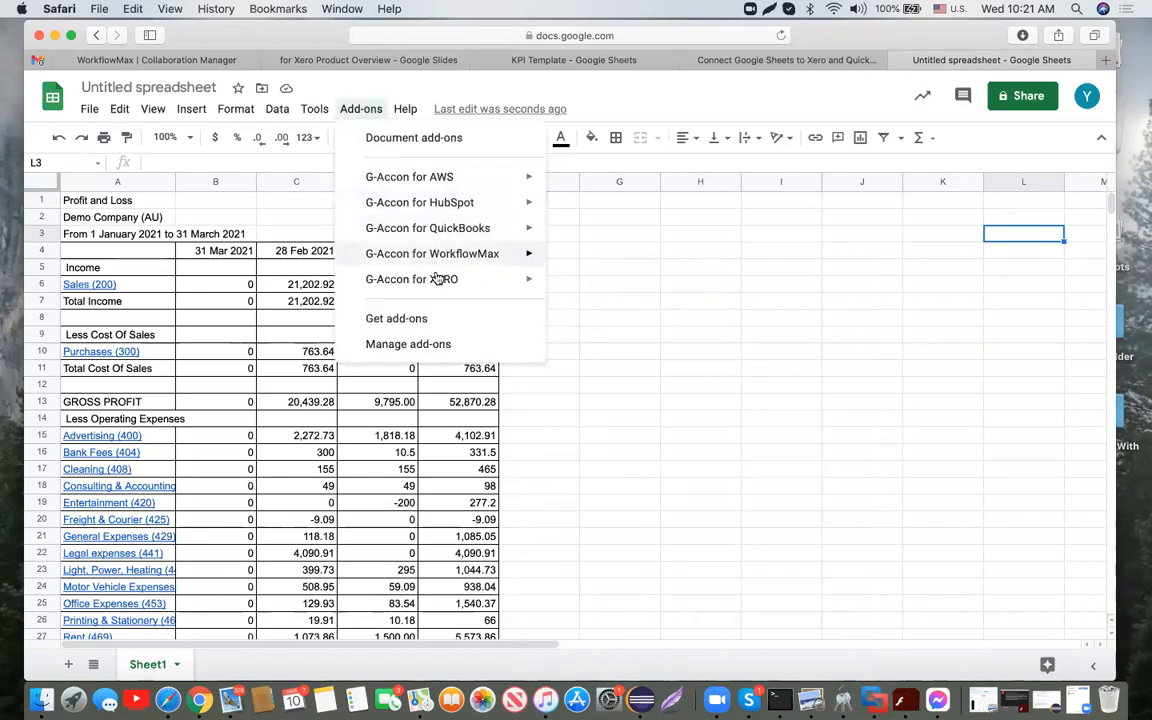
{"action": "mouse_move", "coordinate": [438, 283]}
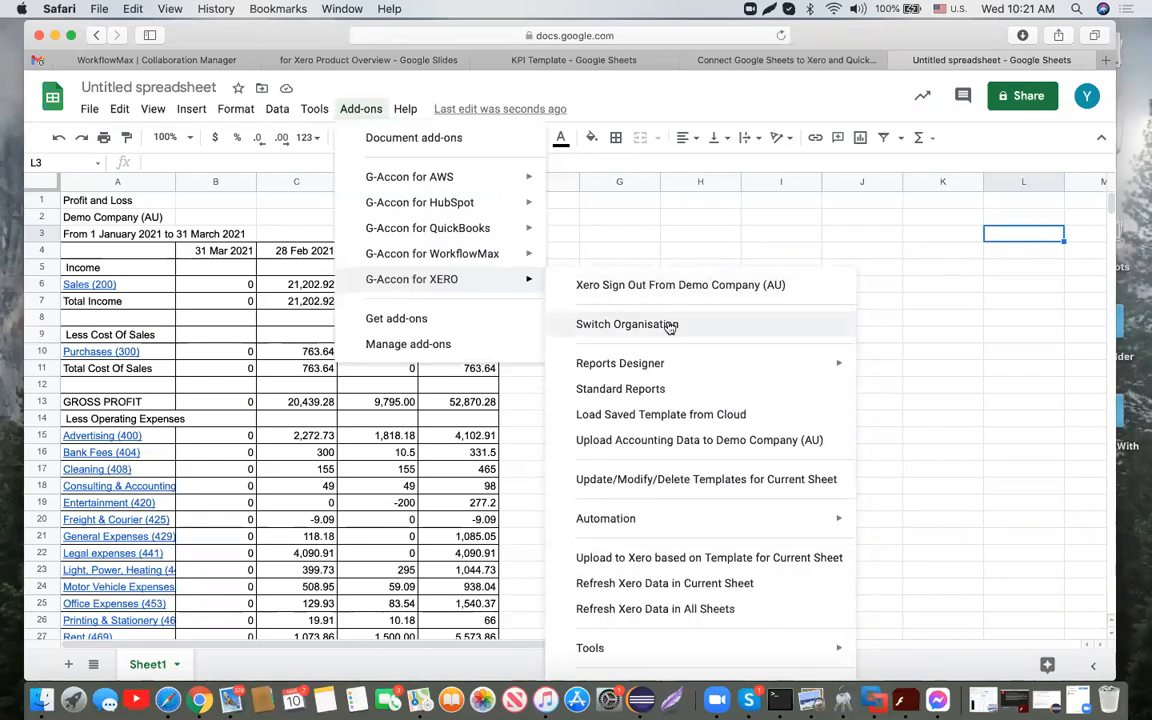
{"action": "left_click", "coordinate": [663, 480]}
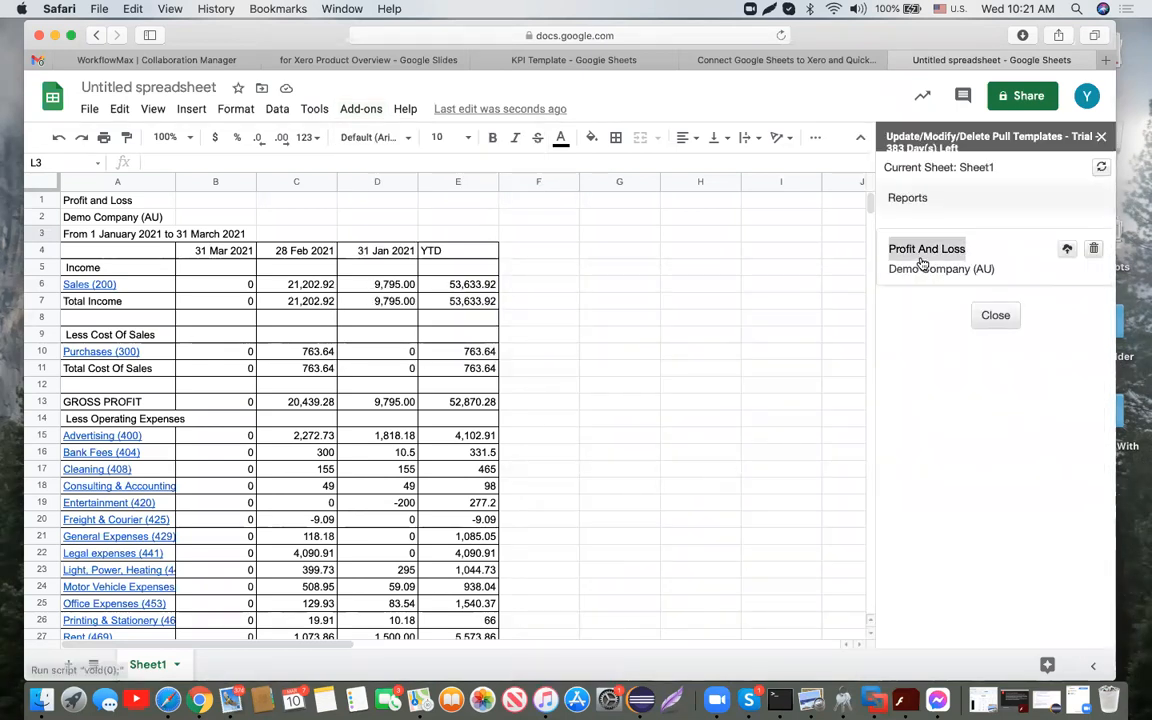
{"action": "left_click", "coordinate": [922, 250]}
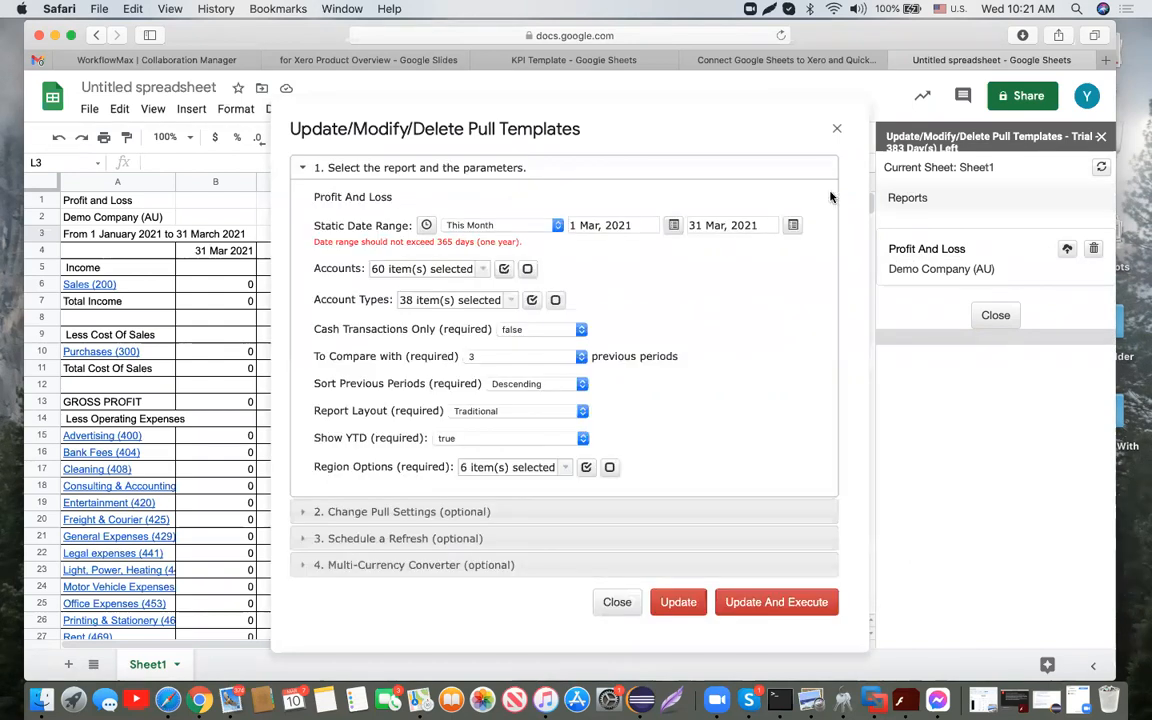
{"action": "left_click", "coordinate": [837, 129]}
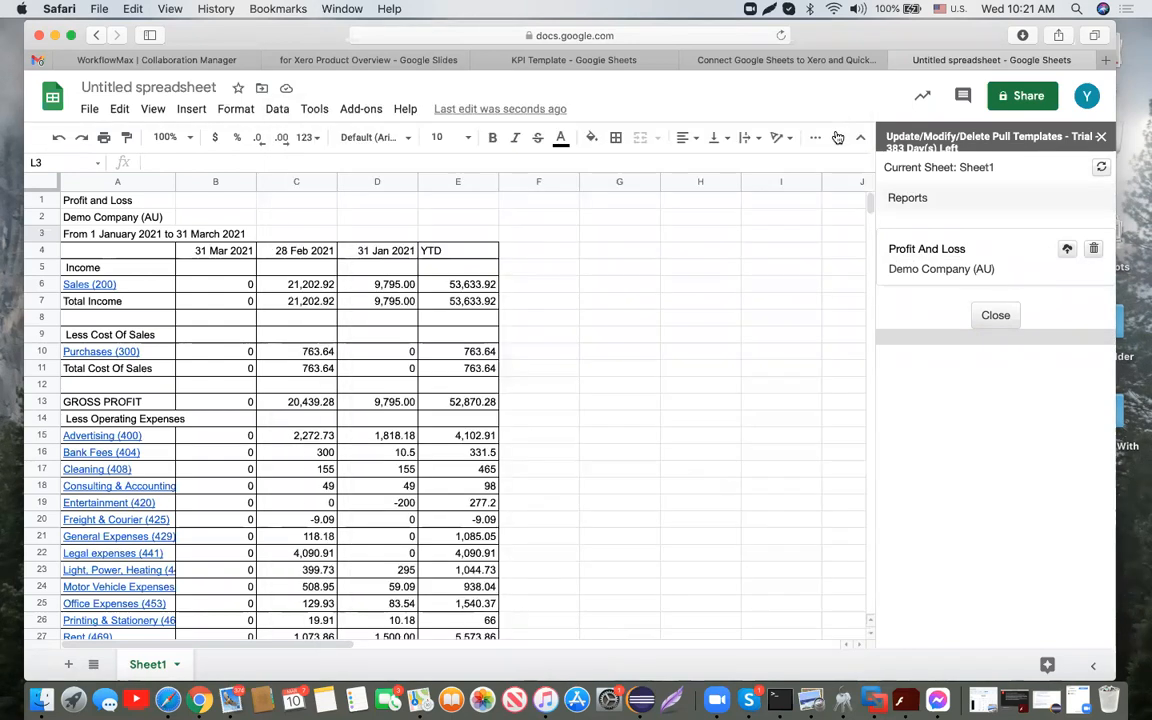
Save the Profit And Loss template to the cloud with "P&L Baseline" as both its name and its description
{"action": "left_click", "coordinate": [1067, 248]}
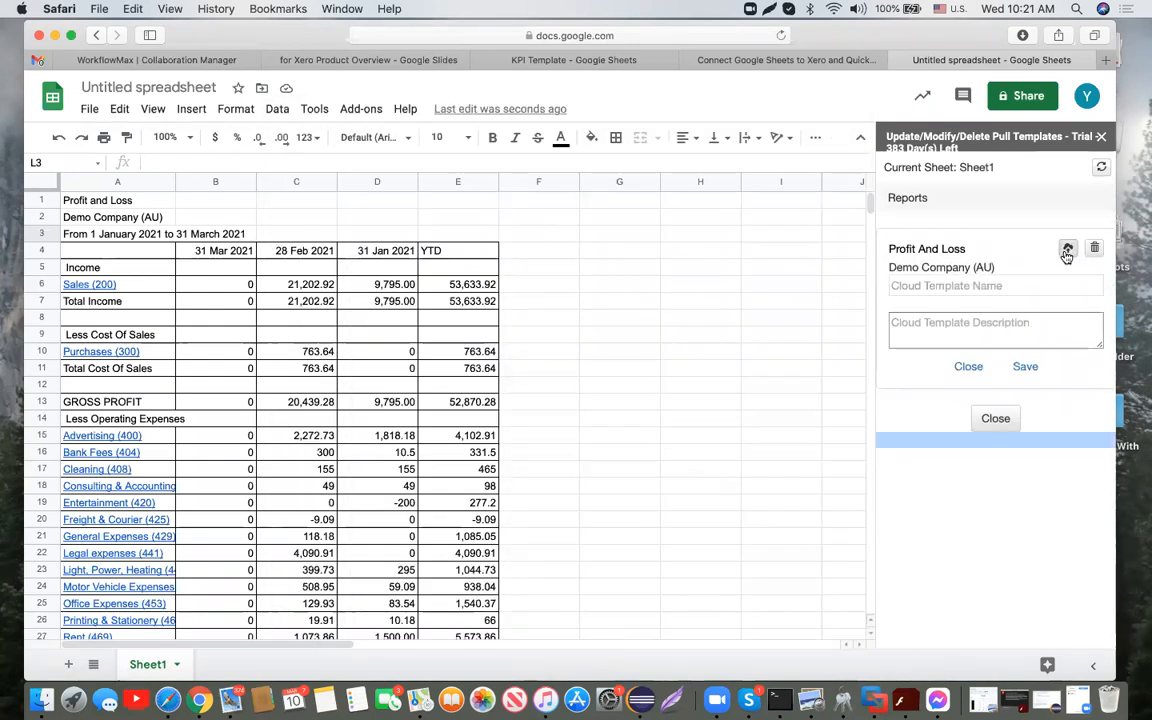
{"action": "left_click", "coordinate": [974, 285]}
{"action": "type", "text": "P"}
{"action": "type", "text": "$"}
{"action": "key", "text": "BackSpace"}
{"action": "type", "text": "&"}
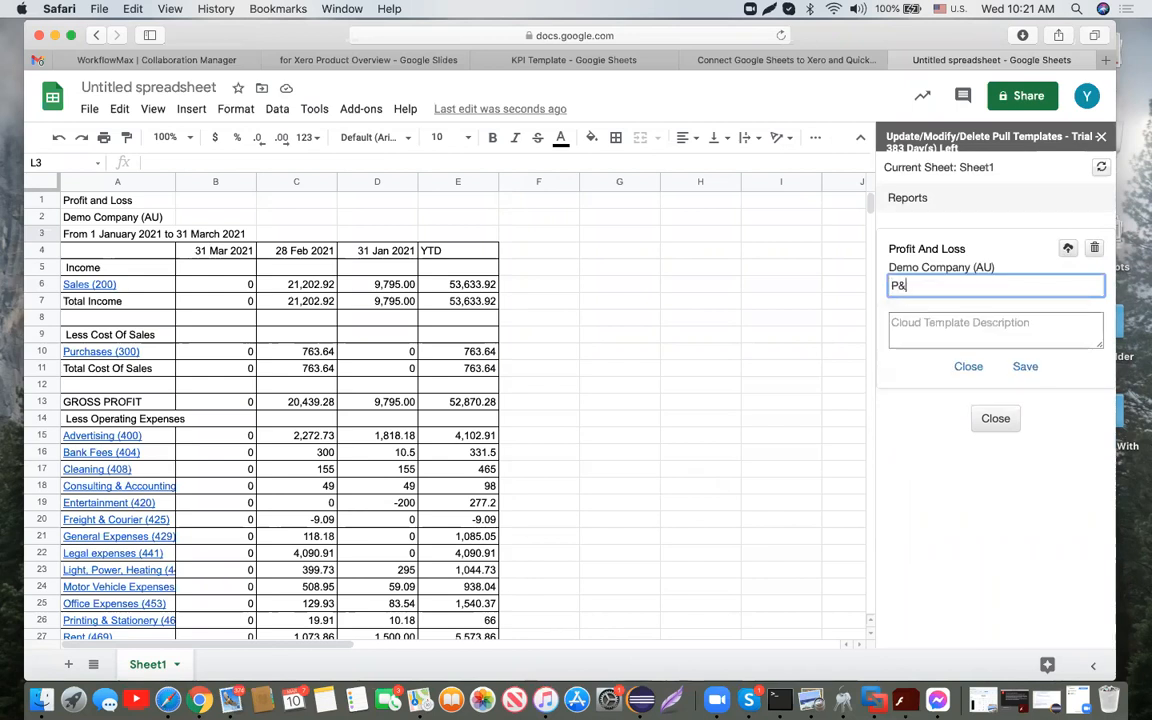
{"action": "type", "text": "L Baseline"}
{"action": "left_click_drag", "start_coordinate": [966, 286], "coordinate": [815, 280]}
{"action": "key", "text": "super+c"}
{"action": "left_click", "coordinate": [936, 322]}
{"action": "key", "text": "super+v"}
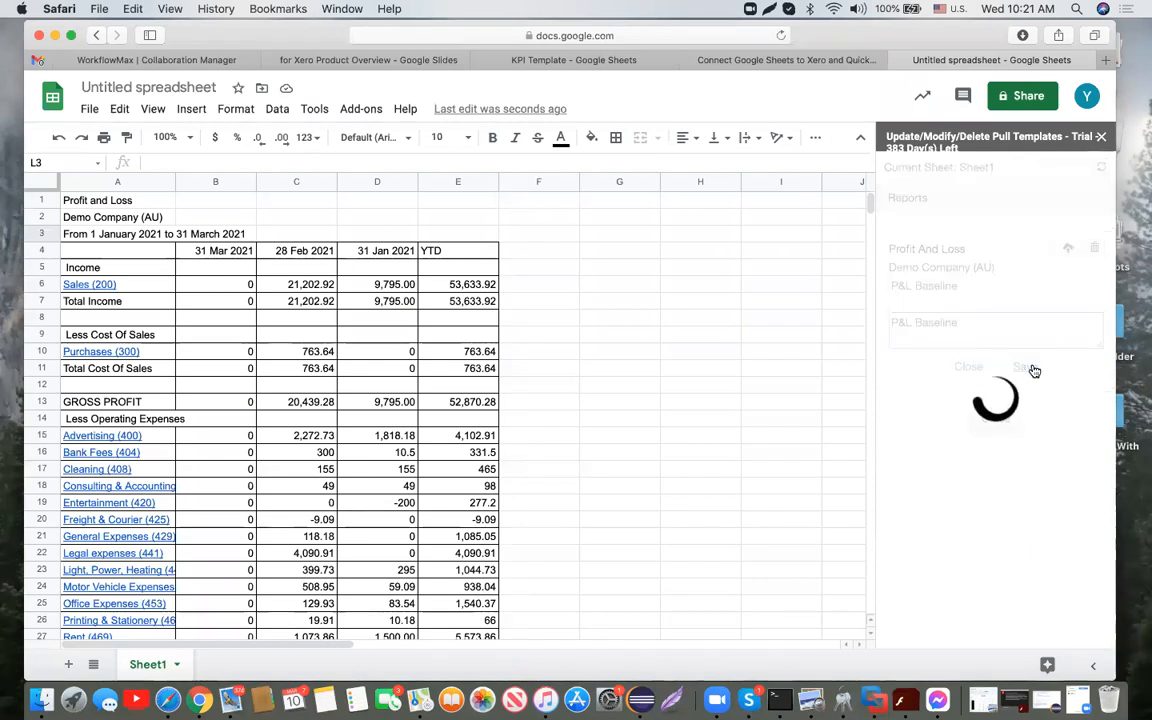
{"action": "left_click", "coordinate": [1102, 138]}
List the saved G-Accon for XERO cloud templates of type REPORT and load the P&L Baseline template
{"action": "left_click", "coordinate": [360, 110]}
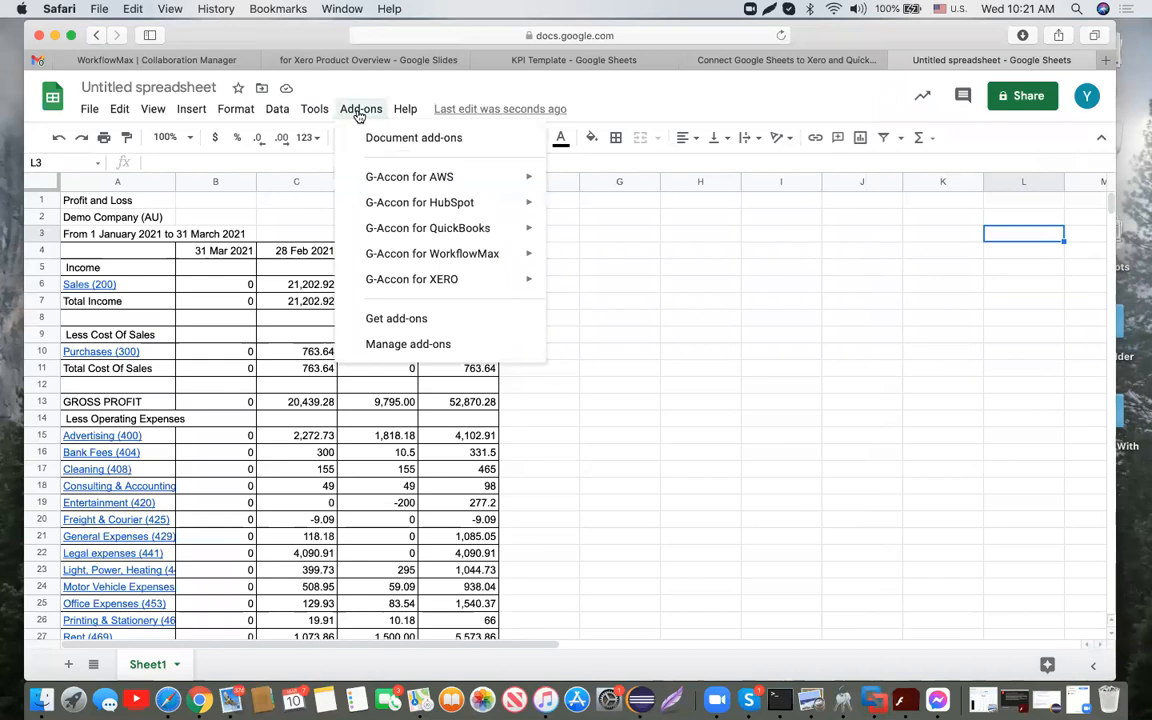
{"action": "mouse_move", "coordinate": [520, 283]}
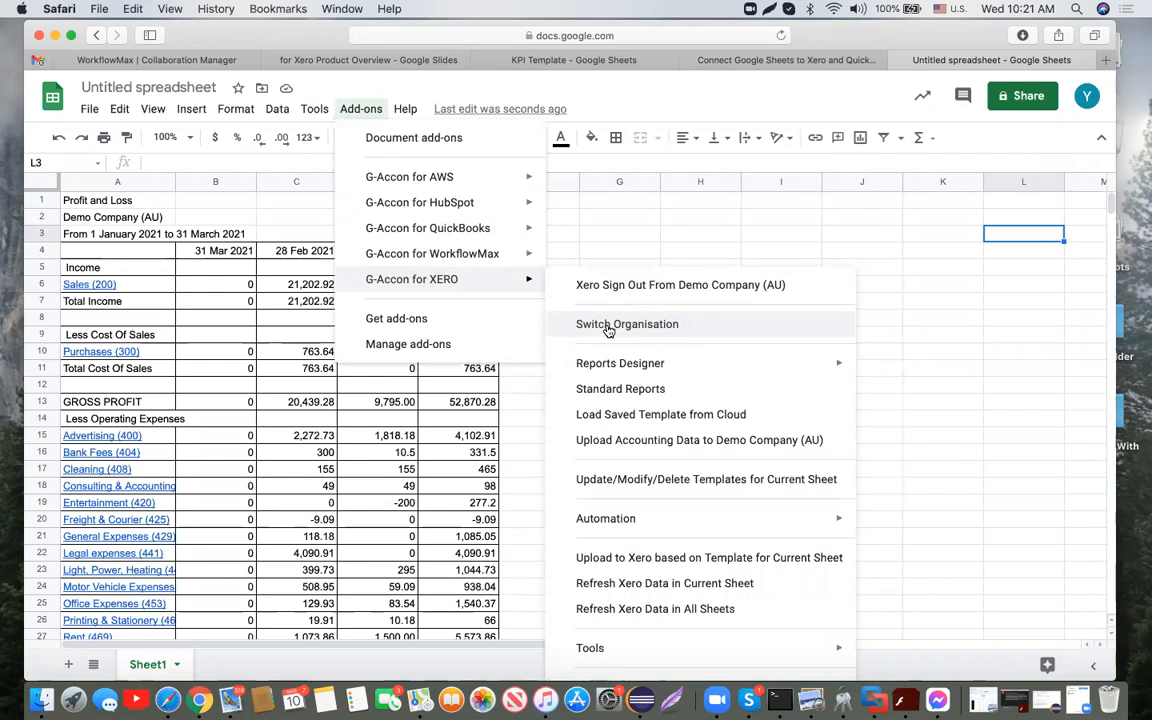
{"action": "left_click", "coordinate": [624, 419]}
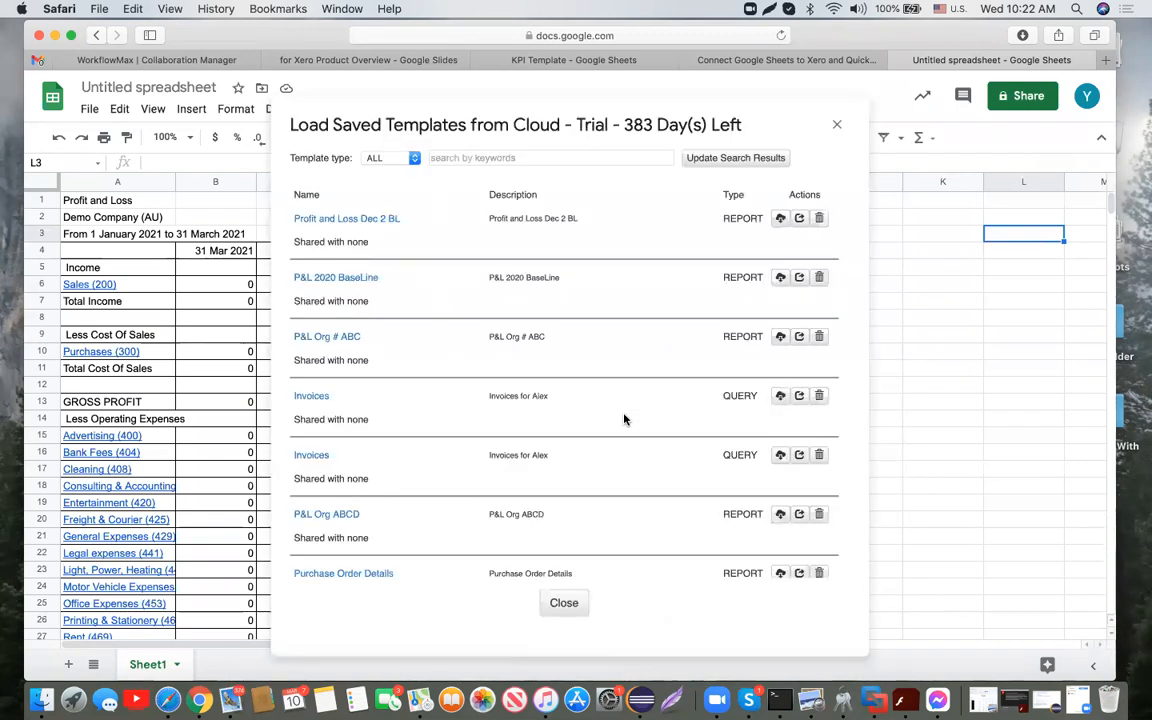
{"action": "left_click", "coordinate": [415, 159]}
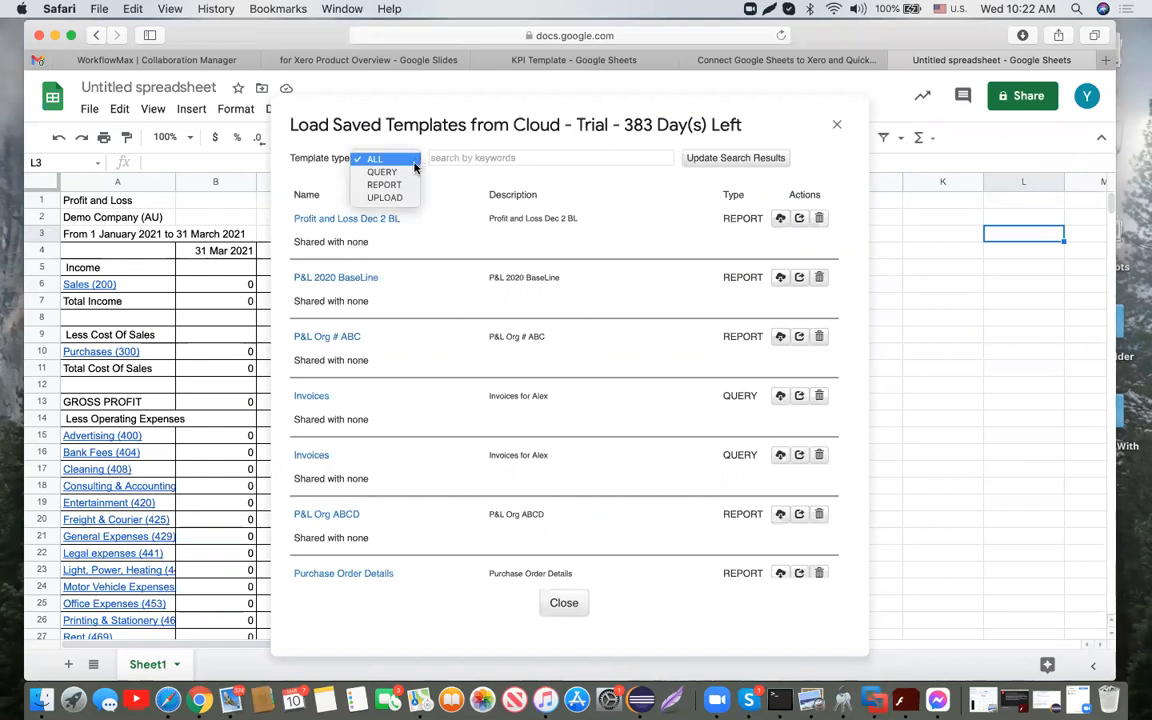
{"action": "left_click", "coordinate": [409, 187]}
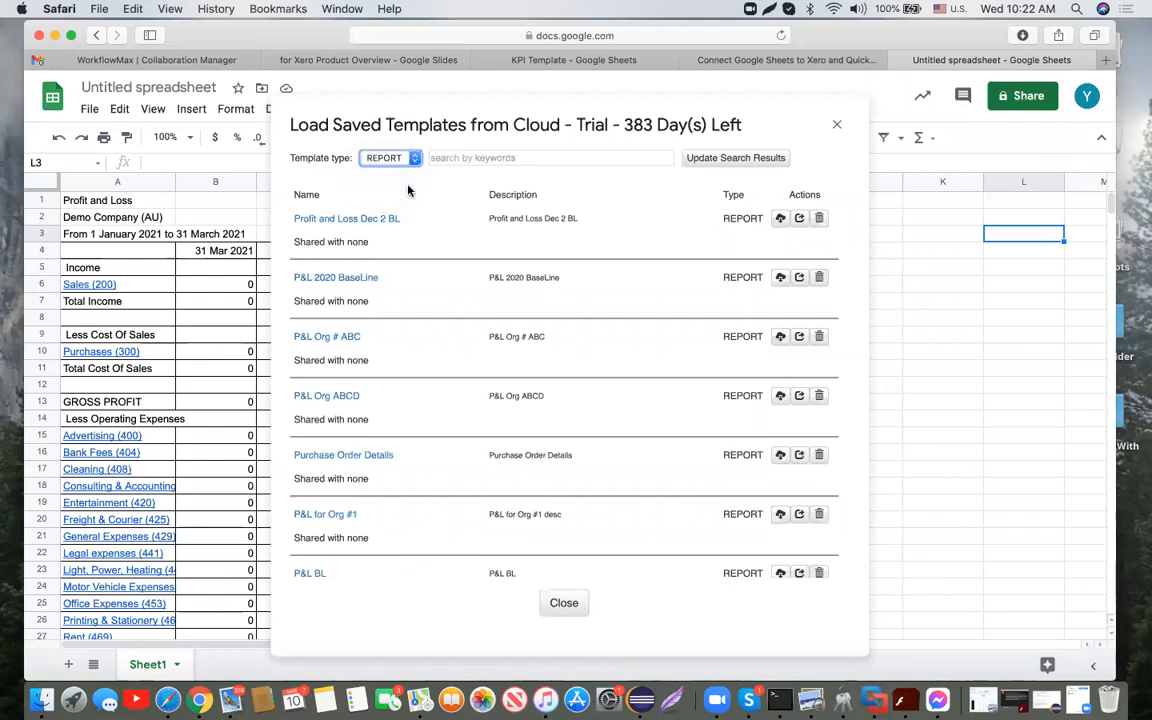
{"action": "scroll", "coordinate": [385, 470], "scroll_direction": "down", "scroll_amount": 5}
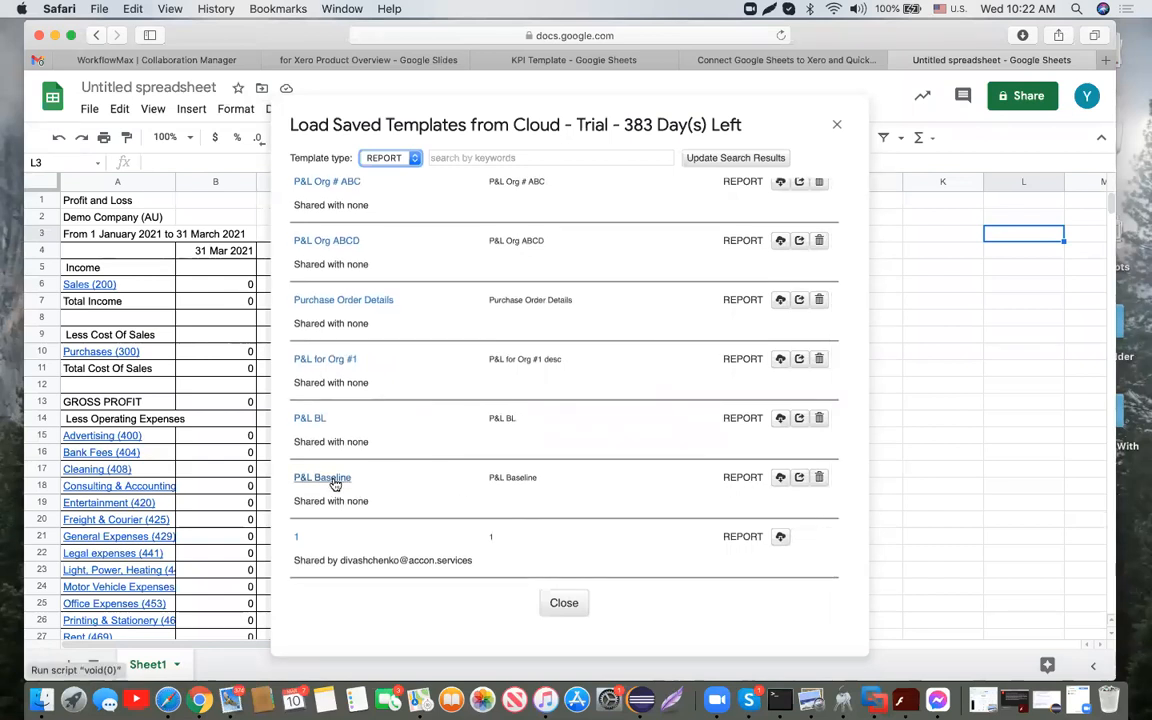
{"action": "left_click", "coordinate": [335, 483]}
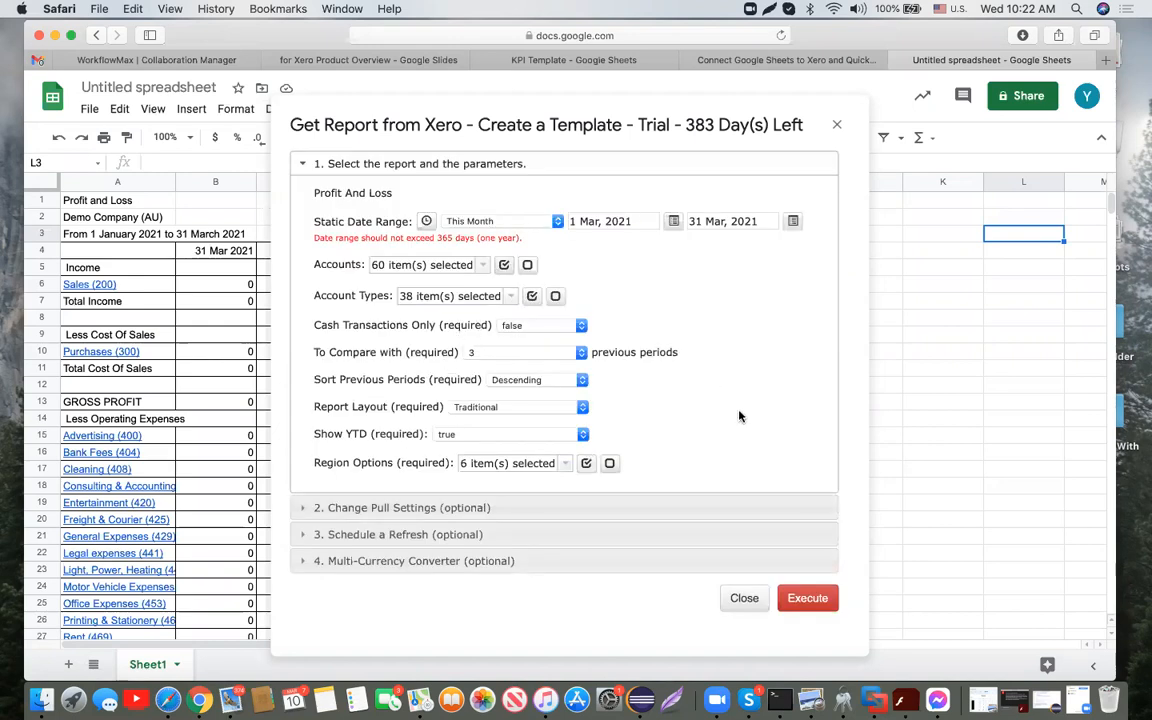
In the loaded template's pull settings, enter "P&L Org # 2" as the template name
{"action": "left_click", "coordinate": [449, 509]}
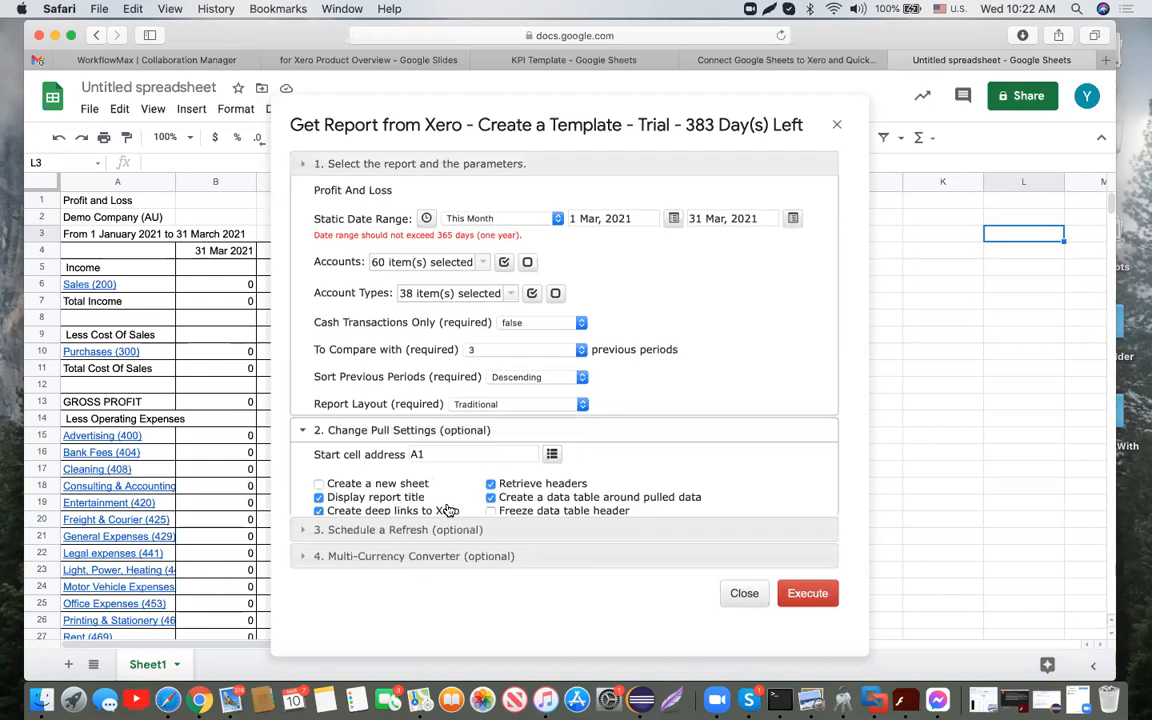
{"action": "left_click", "coordinate": [475, 361]}
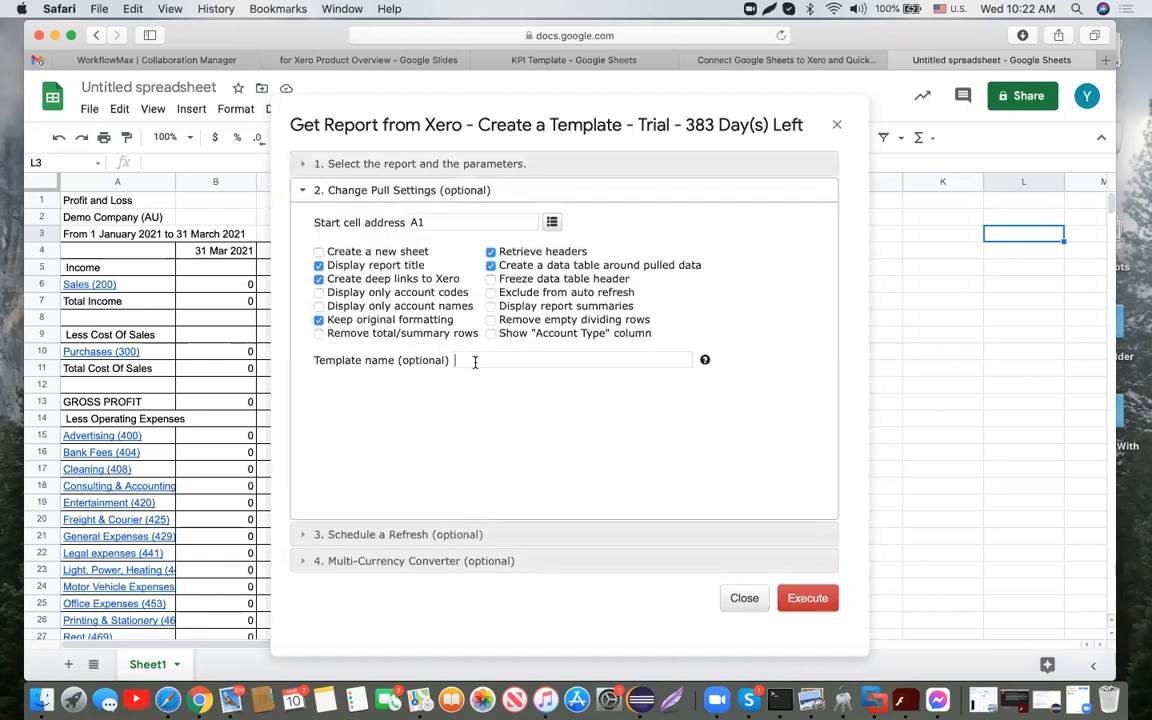
{"action": "type", "text": "P"}
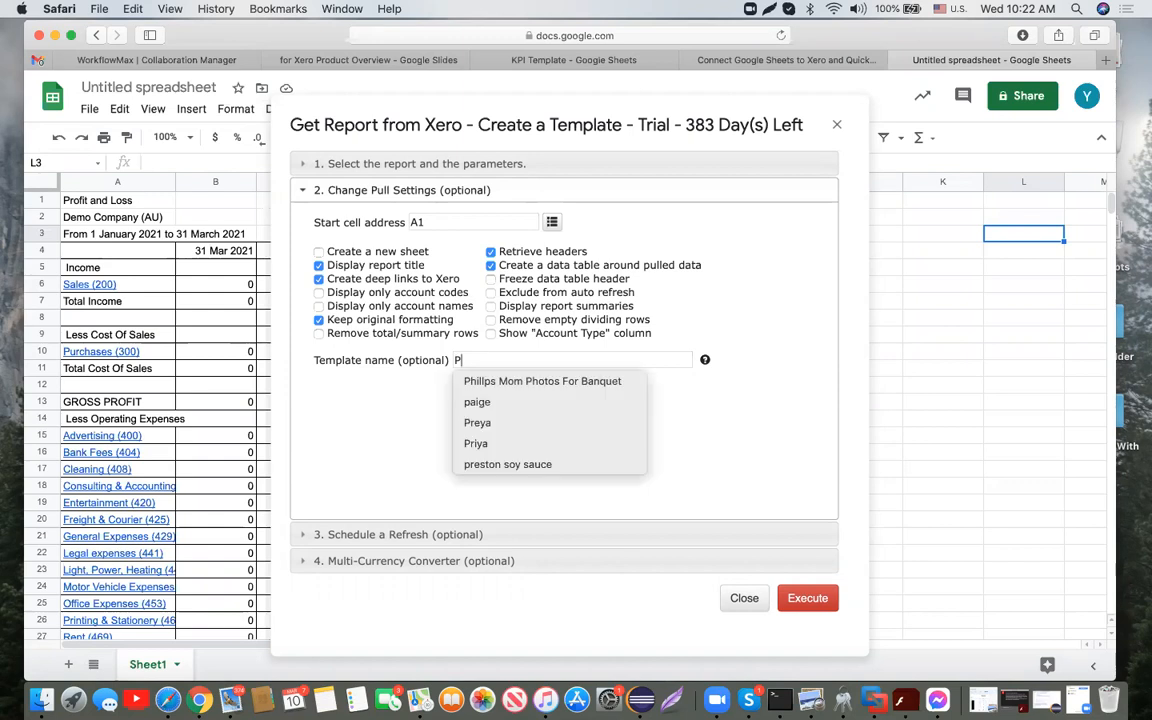
{"action": "type", "text": "&"}
{"action": "key", "text": "BackSpace"}
{"action": "type", "text": "&"}
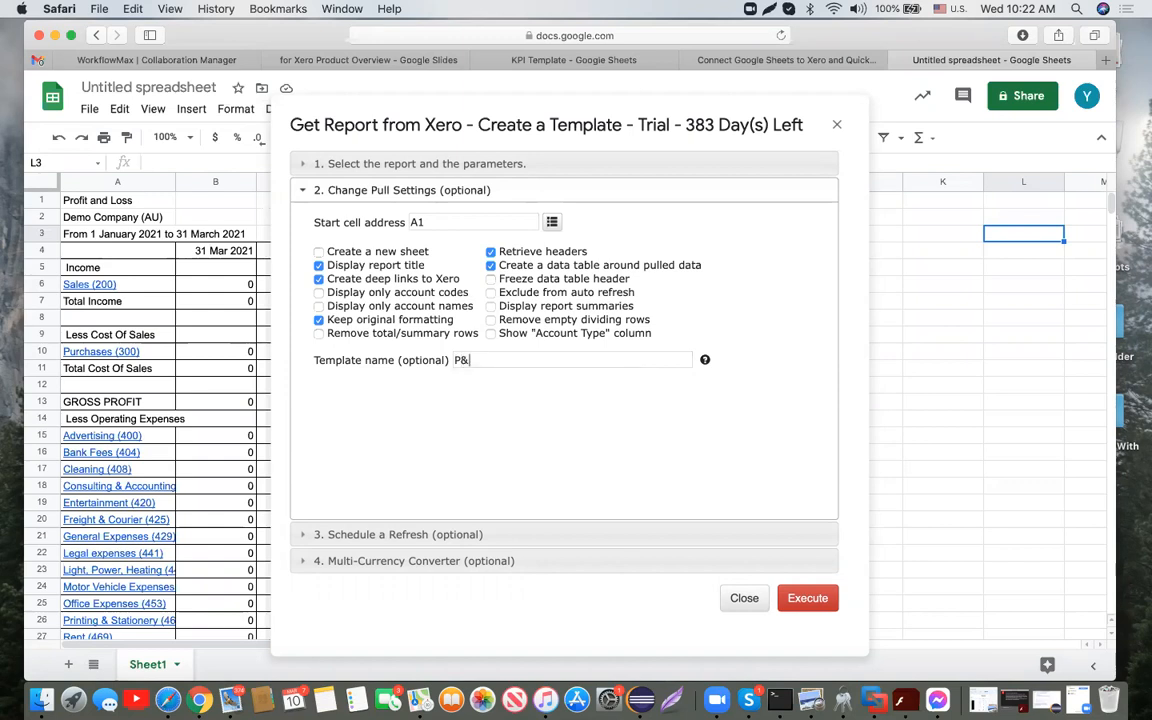
{"action": "type", "text": "L Org # 2"}
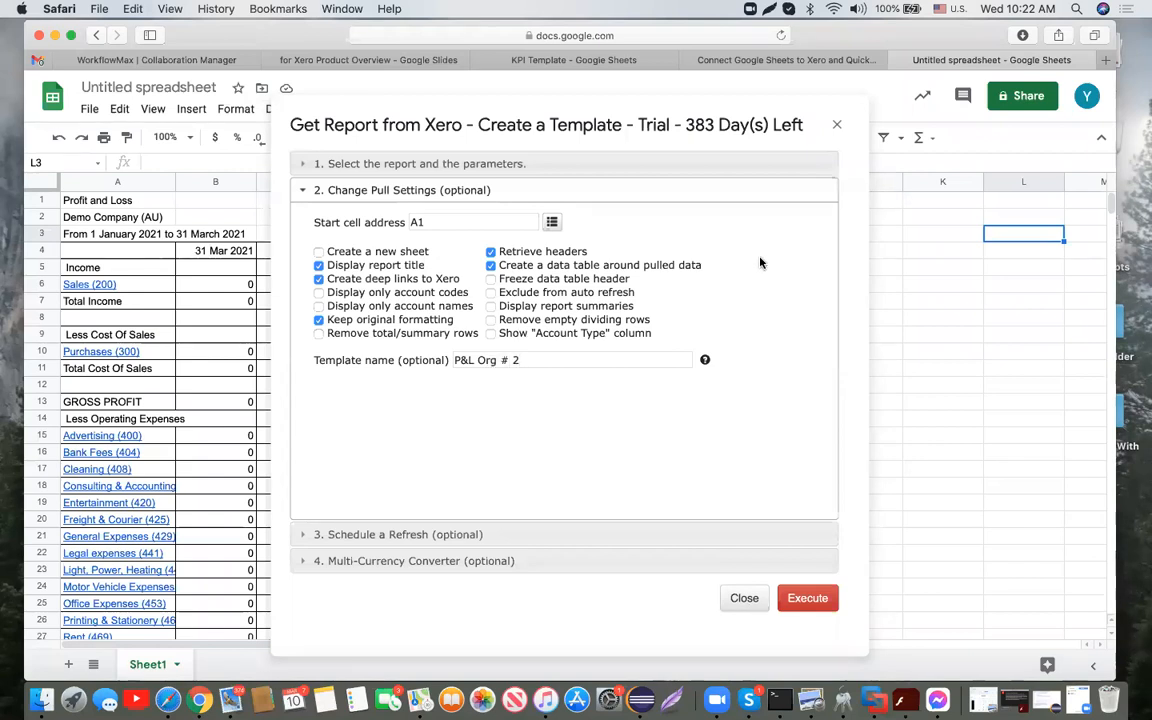
Set the pull's start cell to K1 and execute the report beside the existing Profit and Loss
{"action": "left_click", "coordinate": [913, 205]}
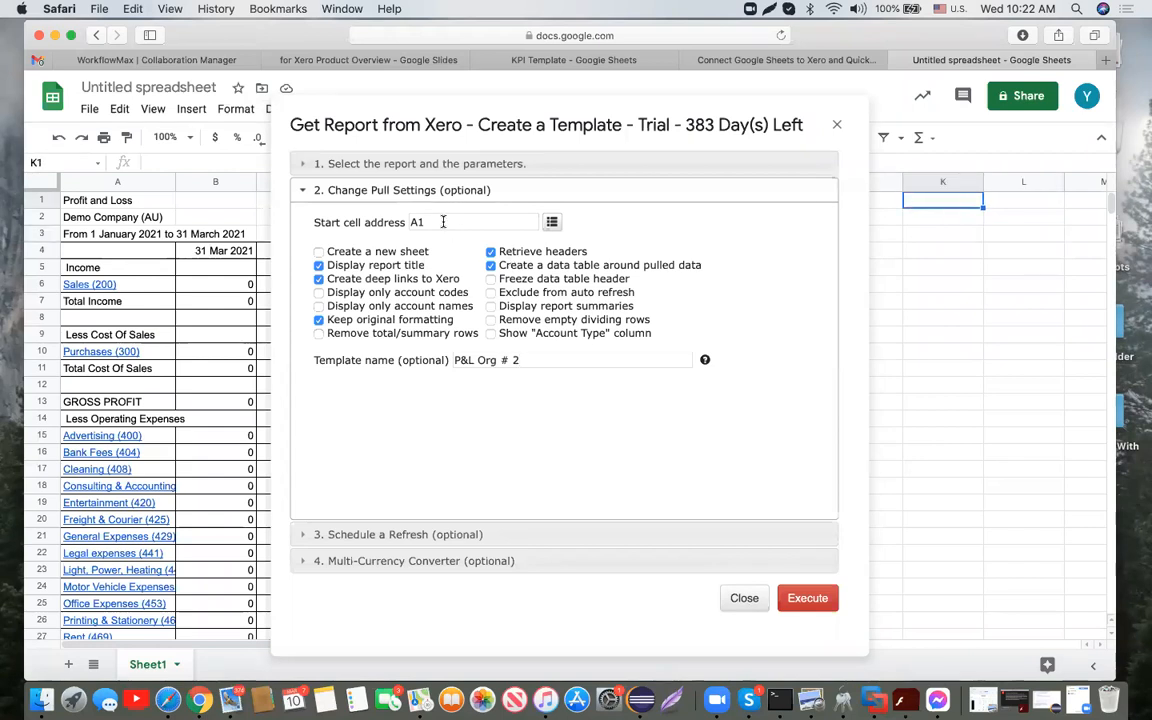
{"action": "left_click", "coordinate": [551, 225]}
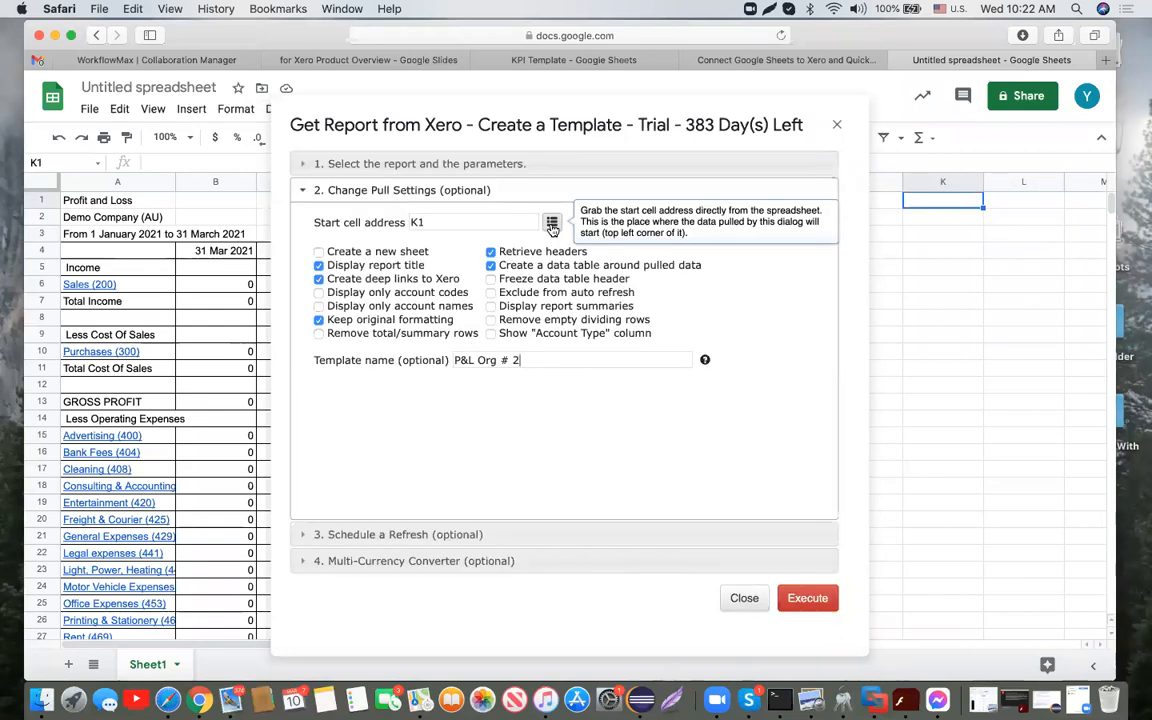
{"action": "left_click", "coordinate": [808, 599]}
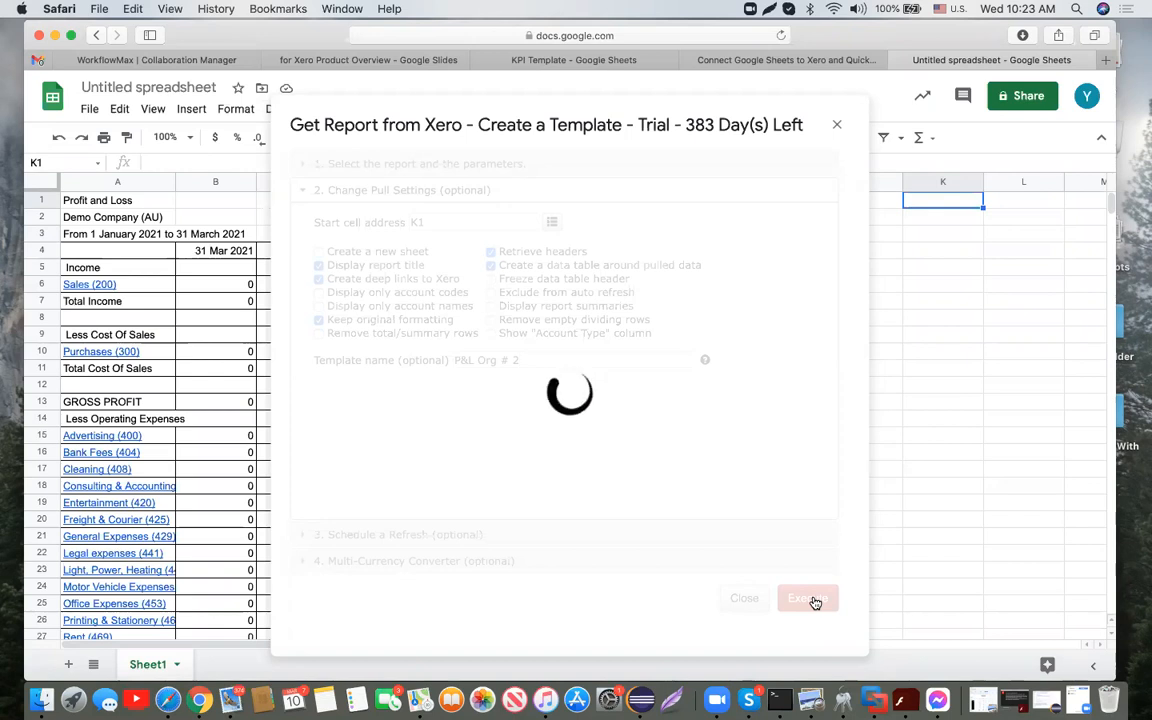
{"action": "scroll", "coordinate": [813, 601], "scroll_direction": "right", "scroll_amount": 5}
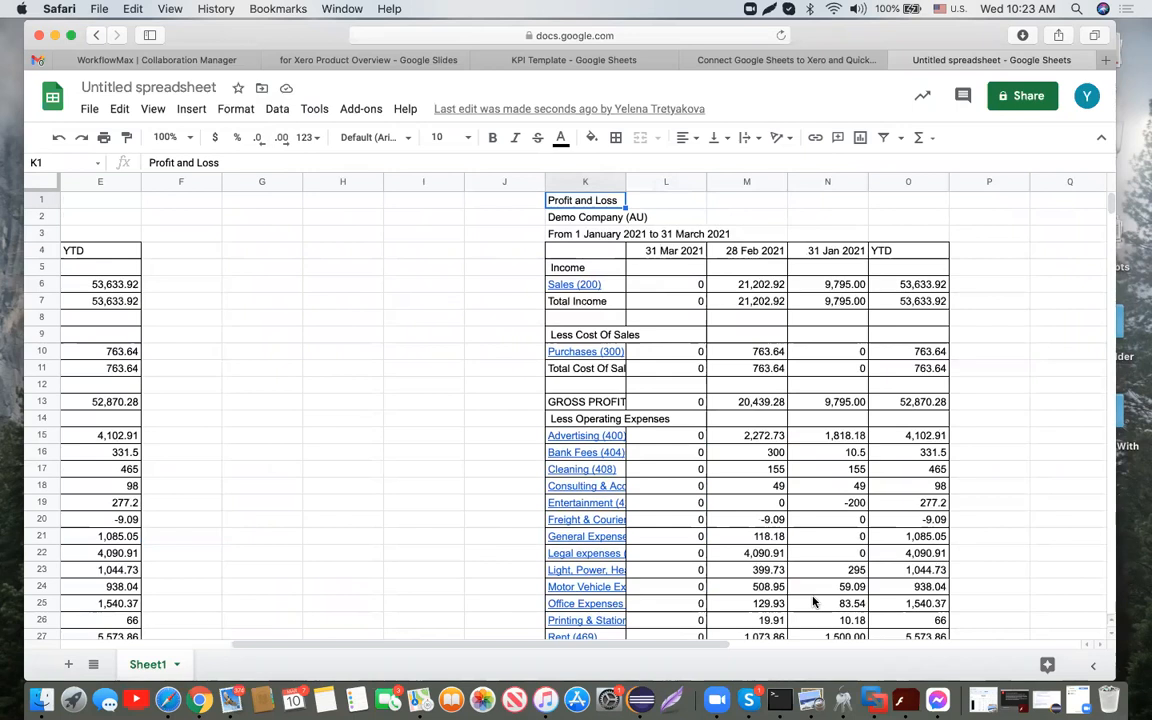
{"action": "scroll", "coordinate": [813, 601], "scroll_direction": "left", "scroll_amount": 5}
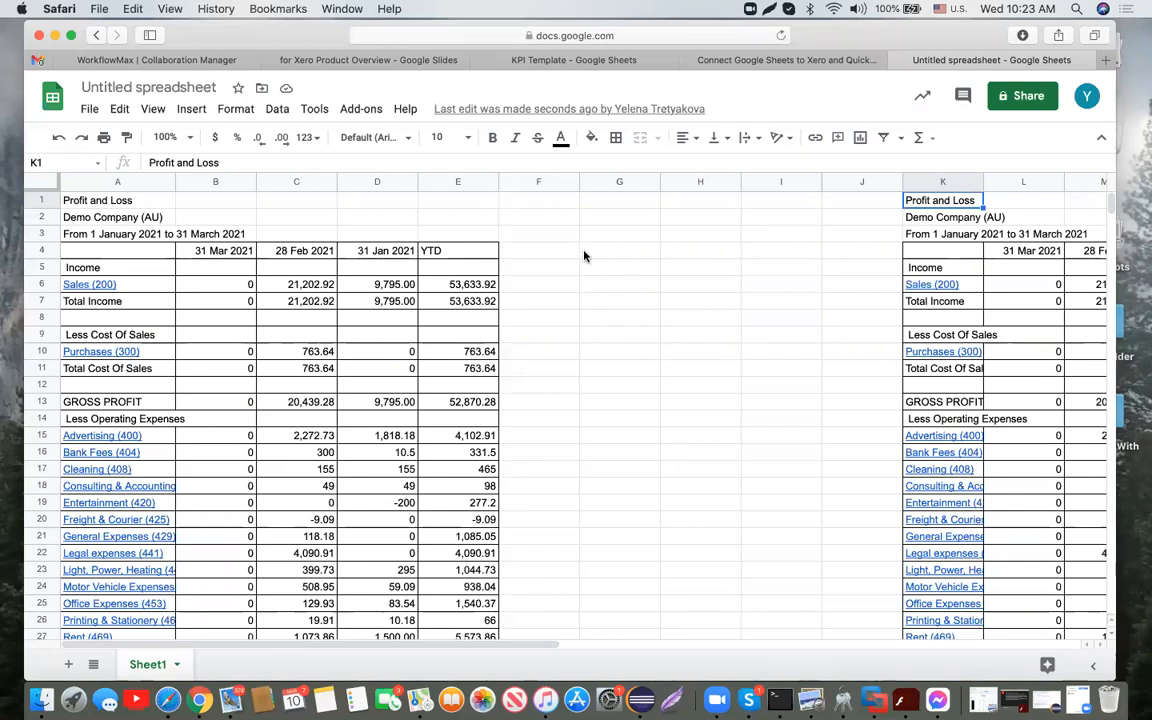
Start a new G-Accon for XERO automation workflow with "Workflow # 1" as both its name and its description
{"action": "left_click", "coordinate": [376, 113]}
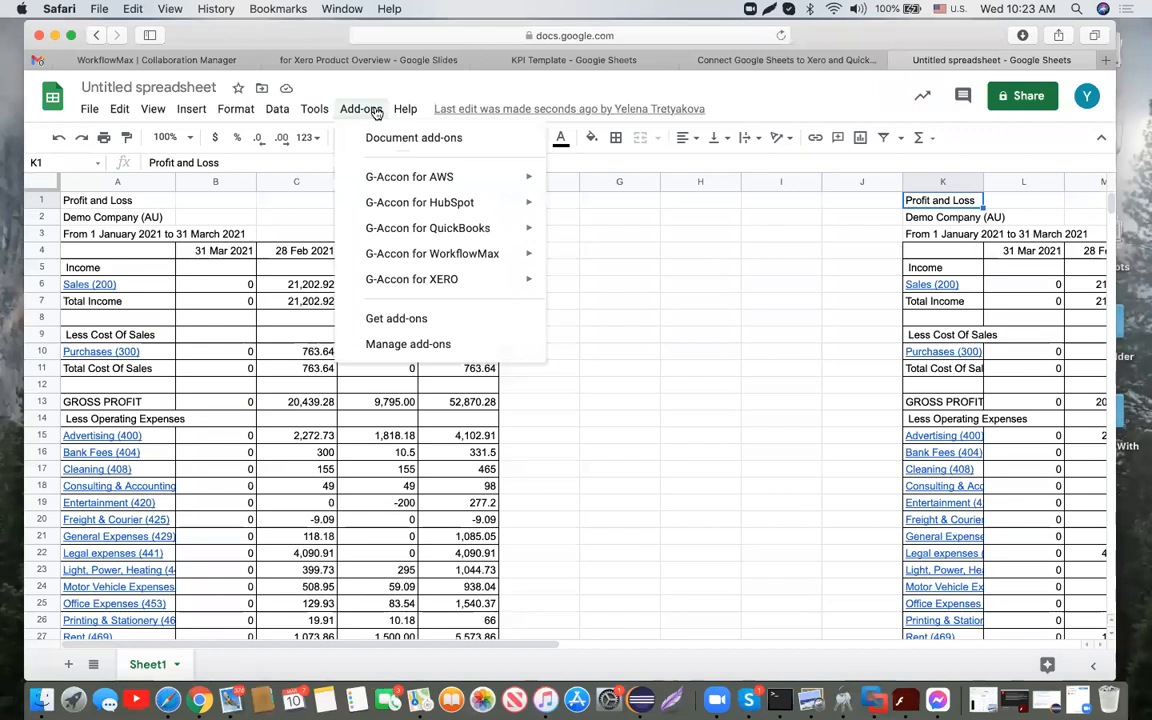
{"action": "mouse_move", "coordinate": [464, 282]}
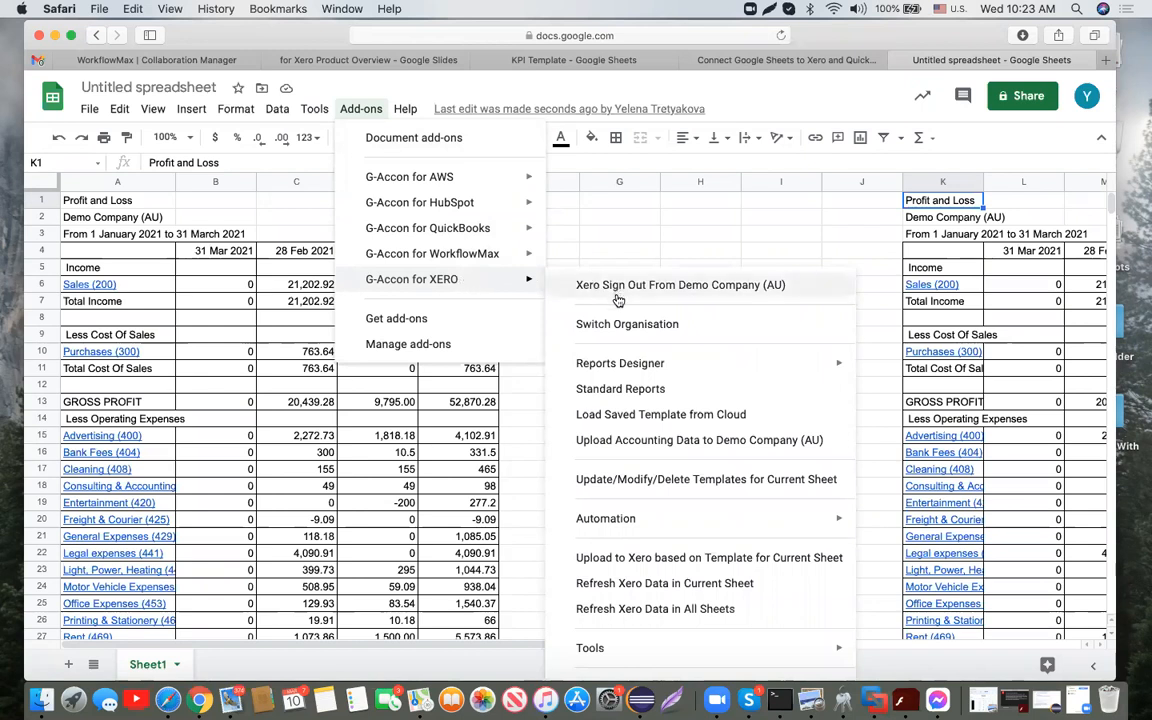
{"action": "mouse_move", "coordinate": [677, 529]}
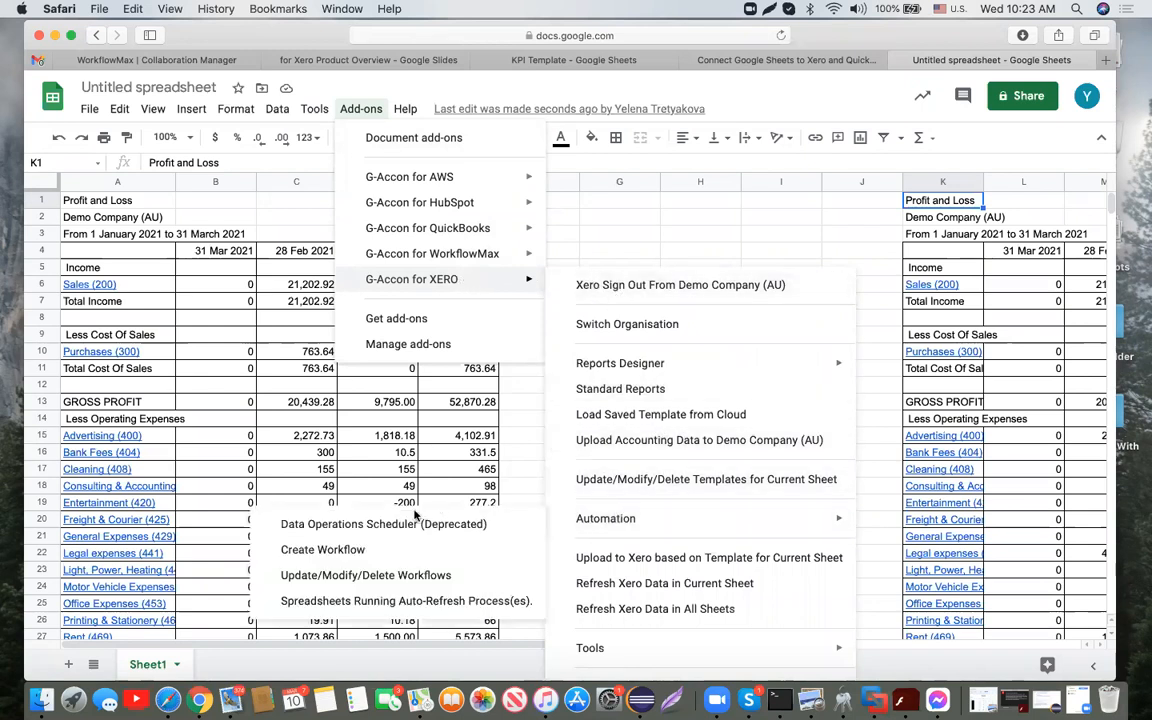
{"action": "mouse_move", "coordinate": [589, 529]}
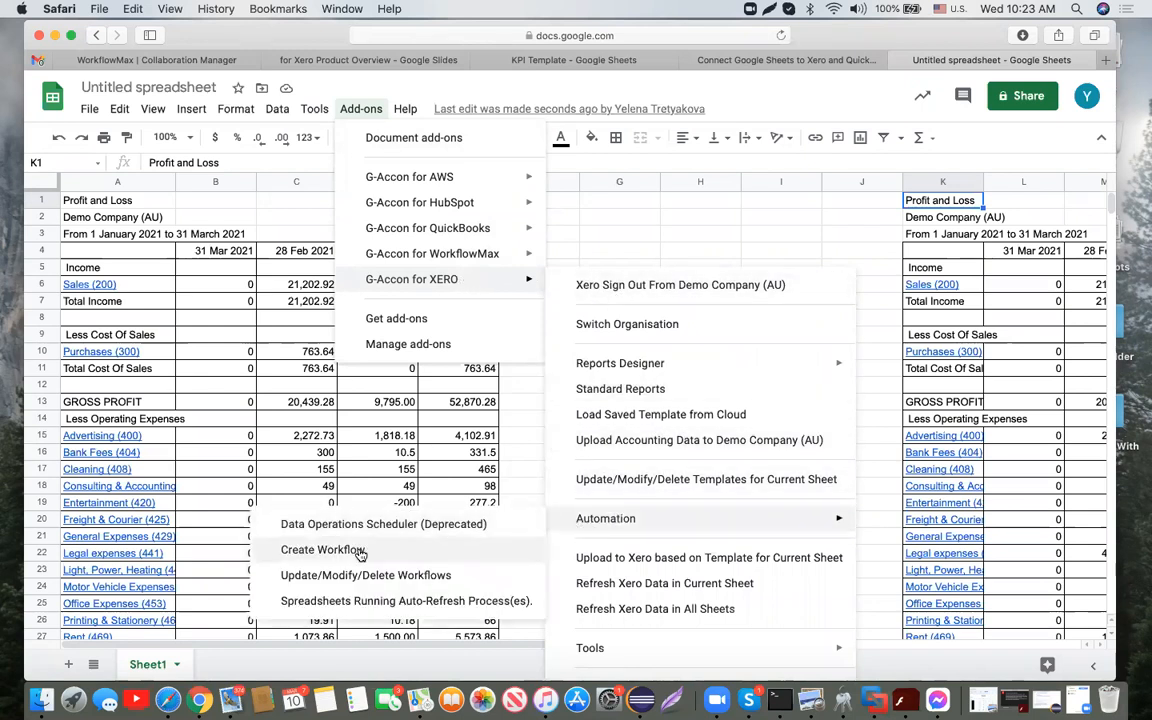
{"action": "left_click", "coordinate": [359, 548]}
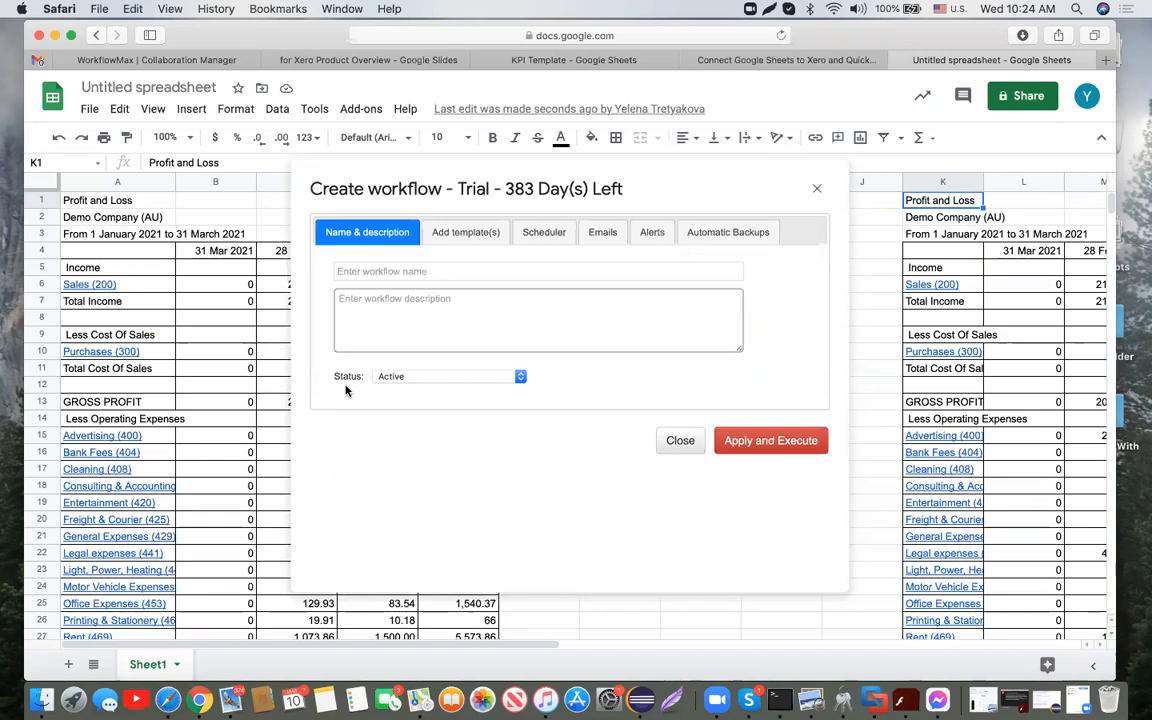
{"action": "left_click", "coordinate": [412, 270]}
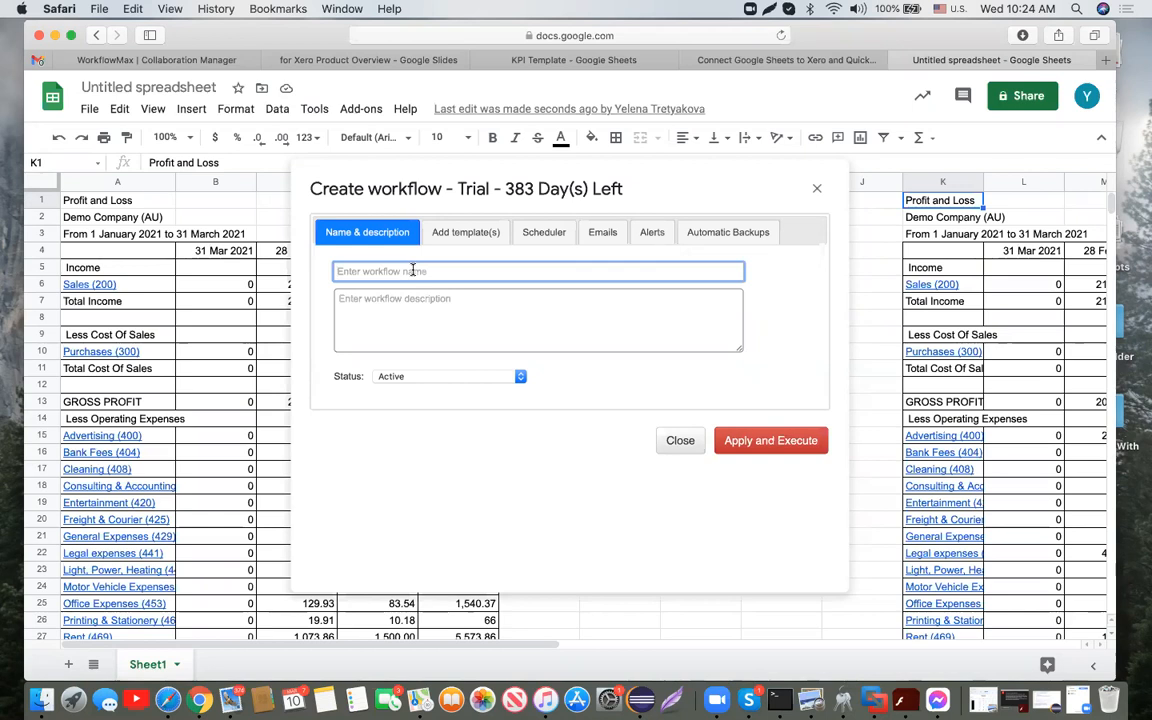
{"action": "type", "text": "Workflow "}
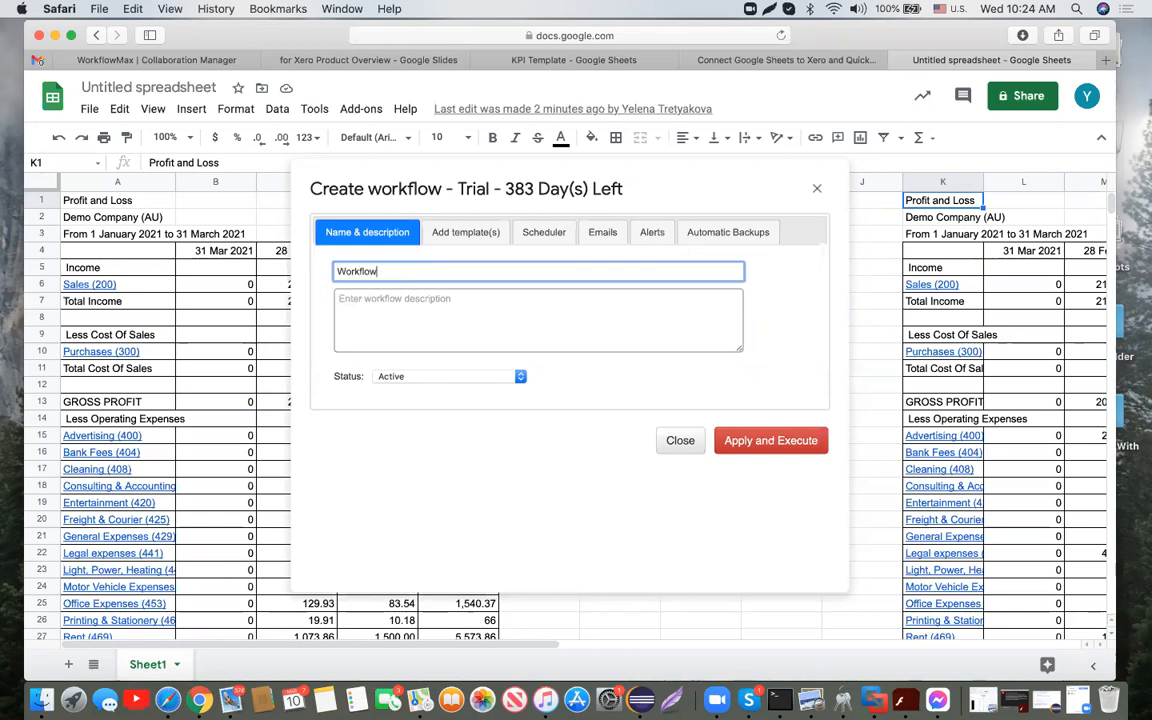
{"action": "type", "text": "# 1"}
{"action": "left_click", "coordinate": [348, 300]}
{"action": "type", "text": "Workflow # 1"}
Extend the workflow name to "Workflow # 1 P&L" and replace the description with the same text
{"action": "left_click", "coordinate": [406, 270]}
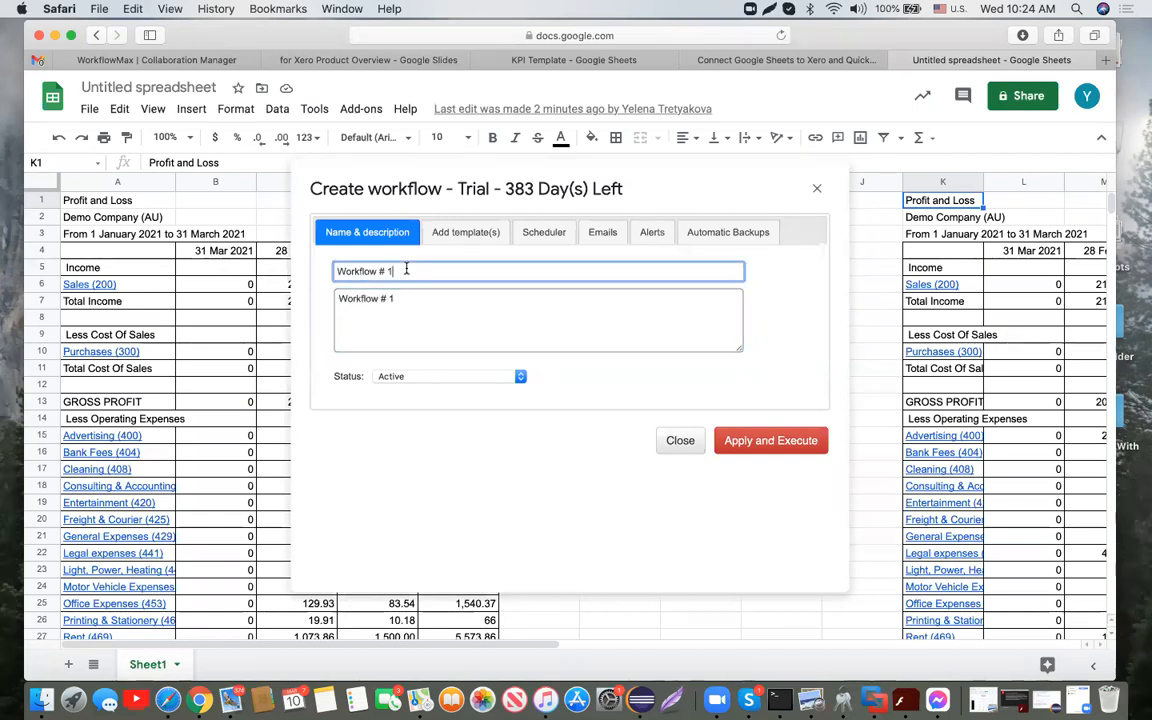
{"action": "type", "text": "P&P"}
{"action": "key", "text": "Left"}
{"action": "key", "text": "BackSpace"}
{"action": "type", "text": "L"}
{"action": "key", "text": "Delete"}
{"action": "key", "text": "BackSpace"}
{"action": "type", "text": "&L"}
{"action": "left_click_drag", "start_coordinate": [416, 271], "coordinate": [216, 250]}
{"action": "key", "text": "super+c"}
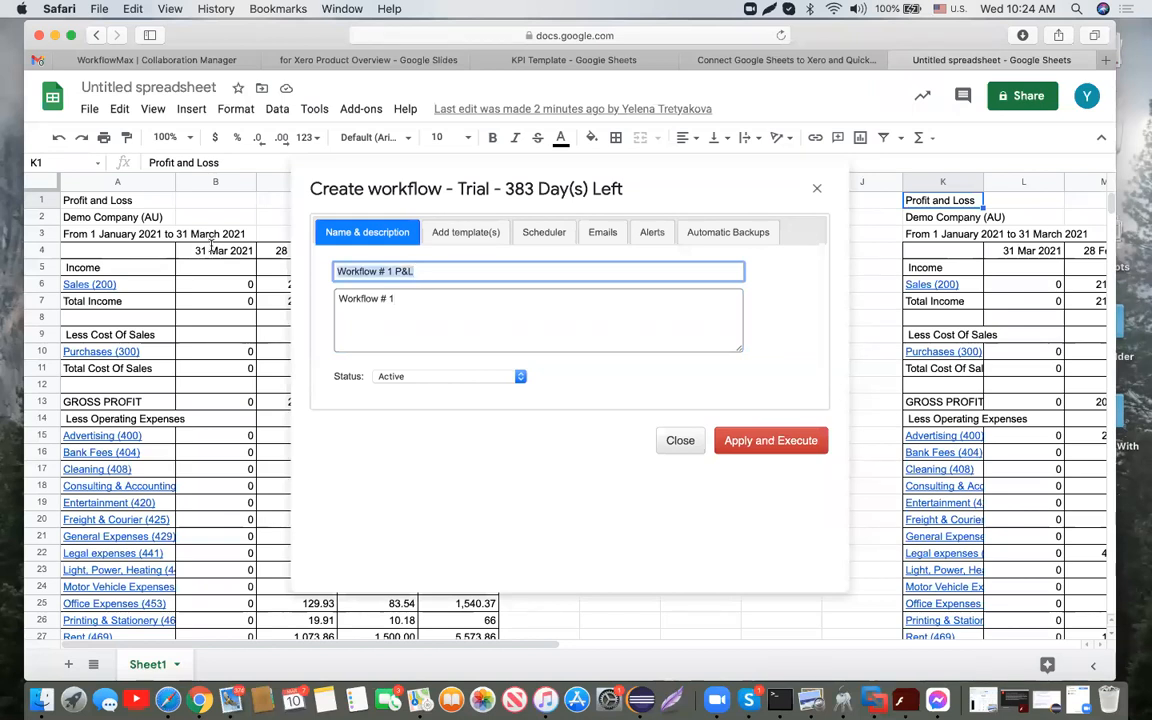
{"action": "left_click", "coordinate": [409, 297]}
{"action": "key", "text": "super+a"}
{"action": "key", "text": "super+v"}
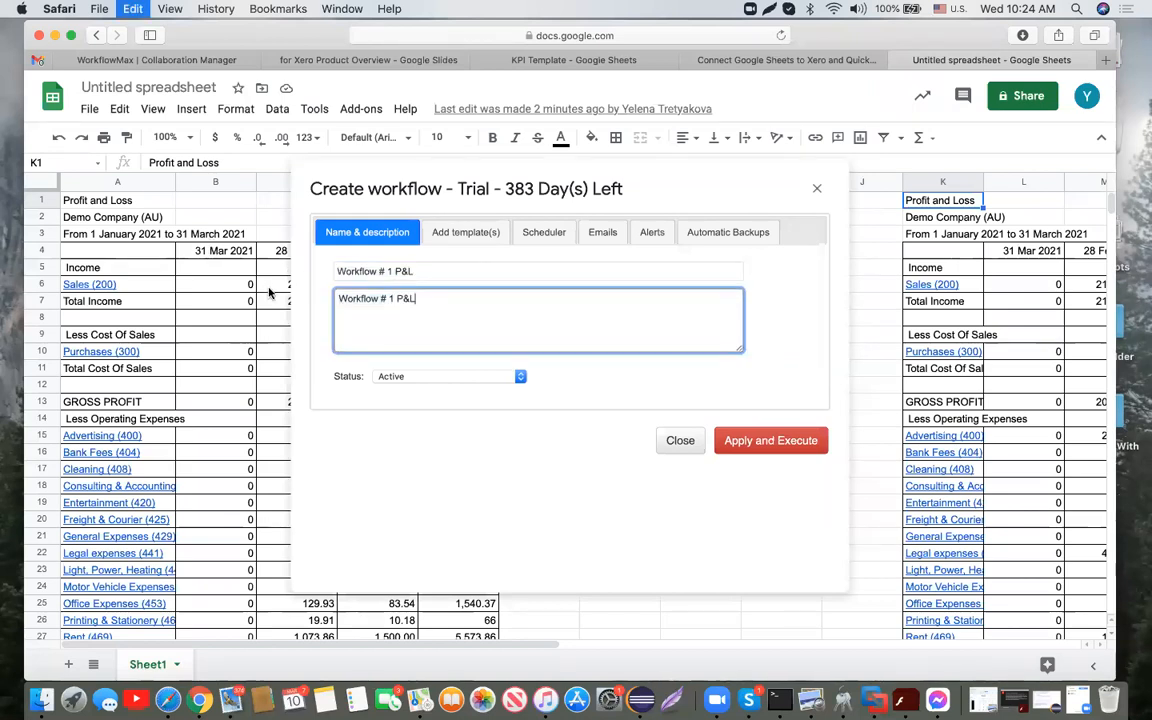
Add the Profit And Loss and P&L Org # 2 report templates to the workflow, in that order
{"action": "left_click", "coordinate": [462, 234]}
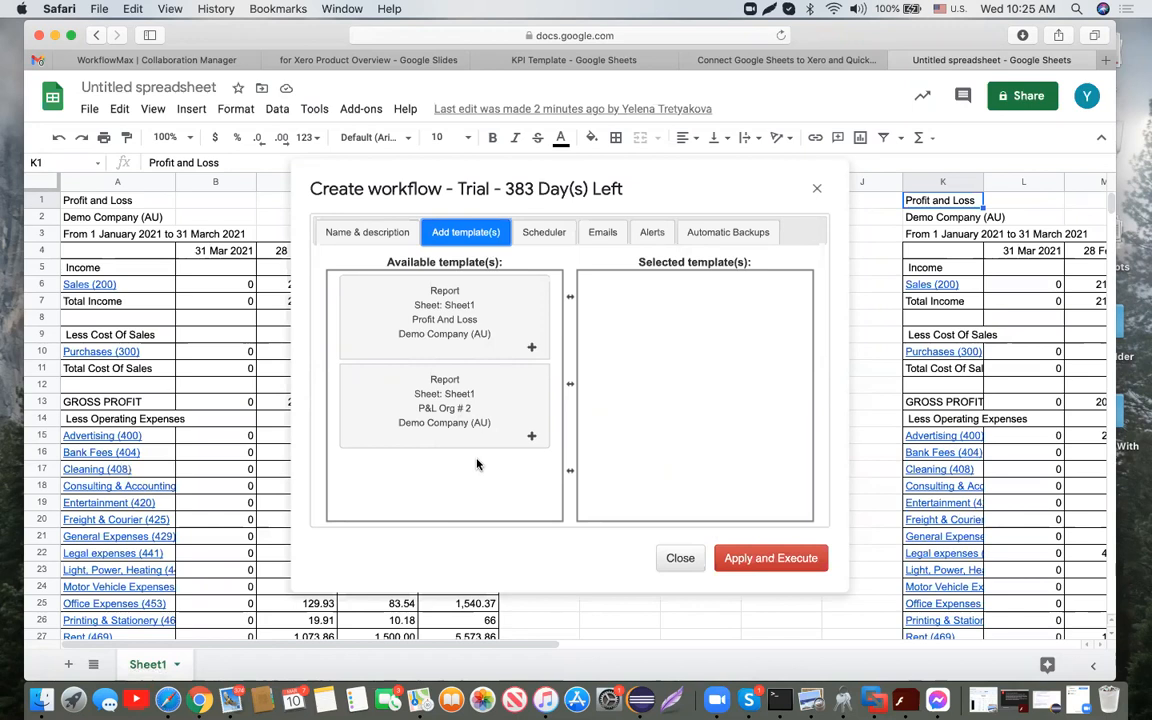
{"action": "left_click_drag", "start_coordinate": [473, 302], "coordinate": [720, 296]}
{"action": "left_click_drag", "start_coordinate": [430, 318], "coordinate": [686, 418]}
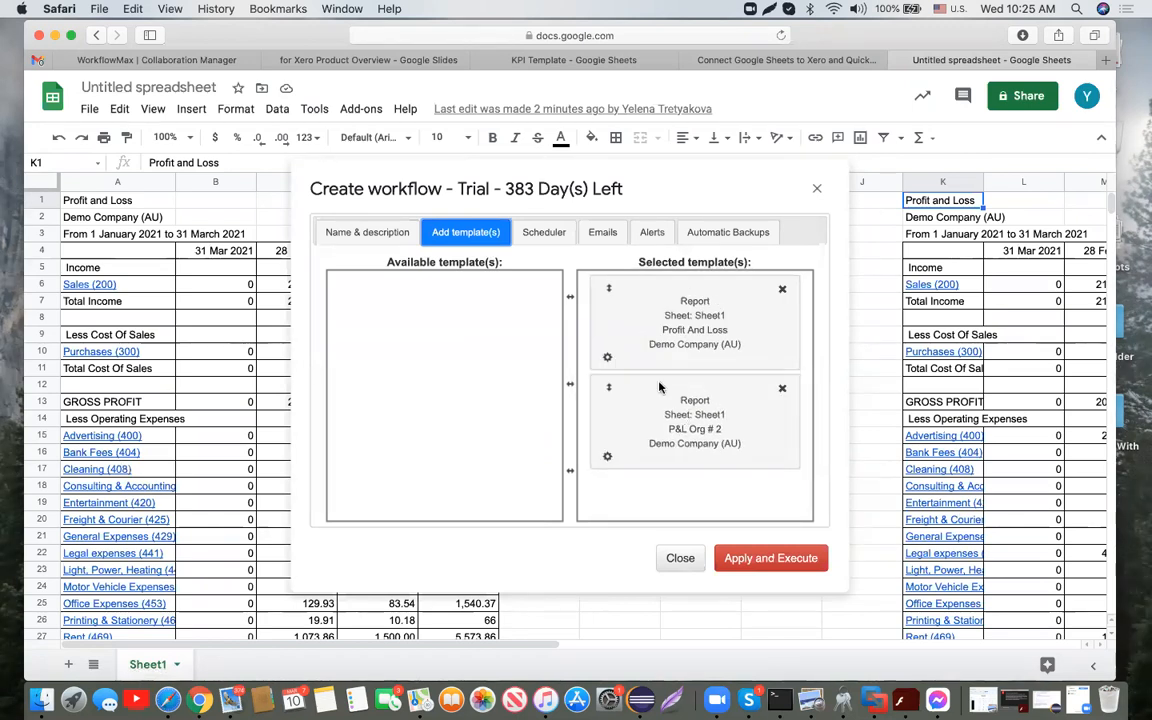
Turn on email notification in case of error for both selected templates, Profit And Loss and P&L Org # 2
{"action": "left_click", "coordinate": [607, 358]}
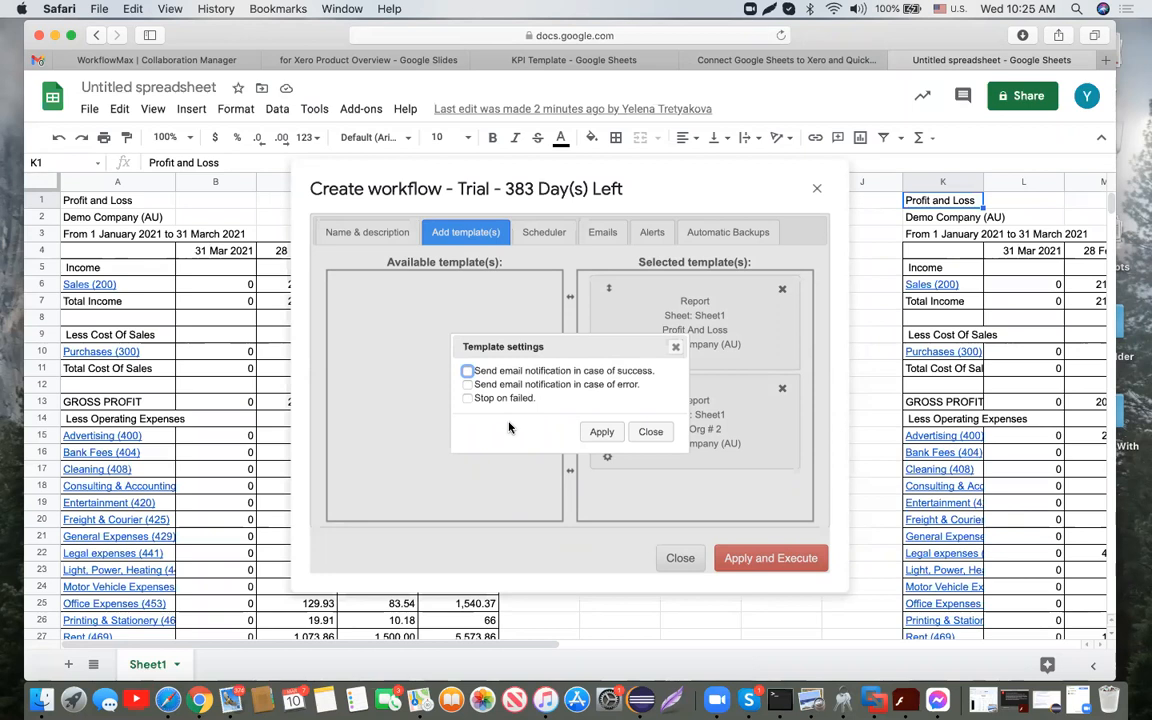
{"action": "left_click", "coordinate": [467, 385]}
{"action": "left_click", "coordinate": [618, 434]}
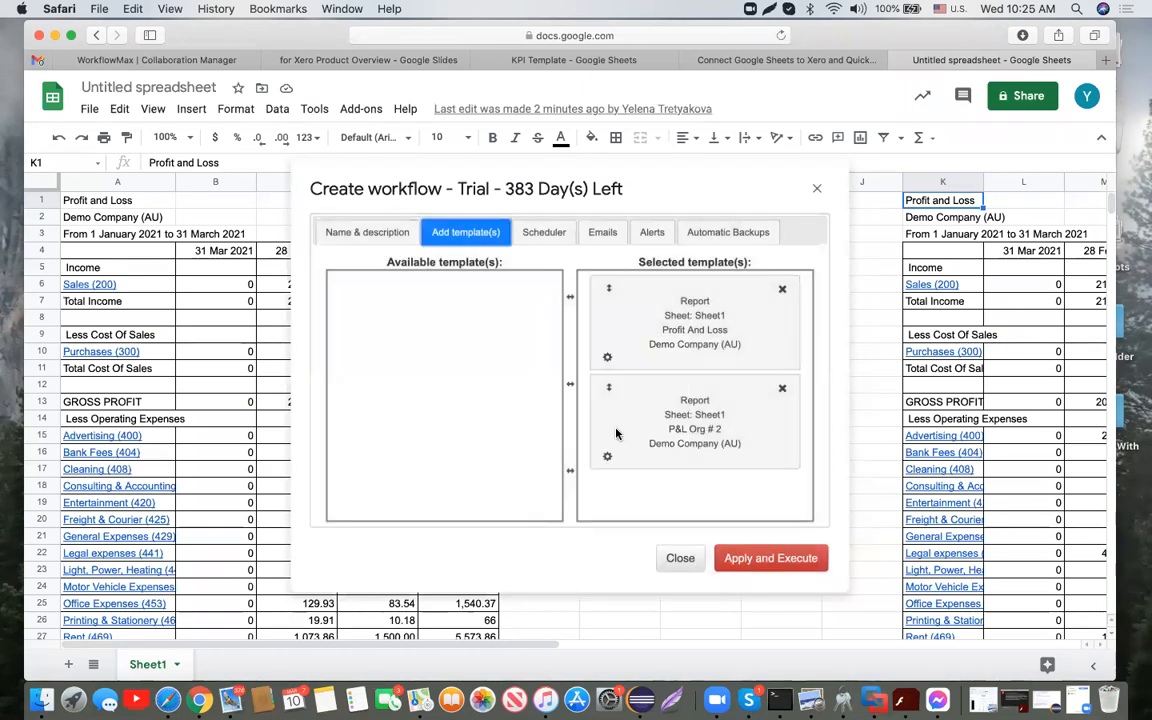
{"action": "left_click", "coordinate": [607, 456]}
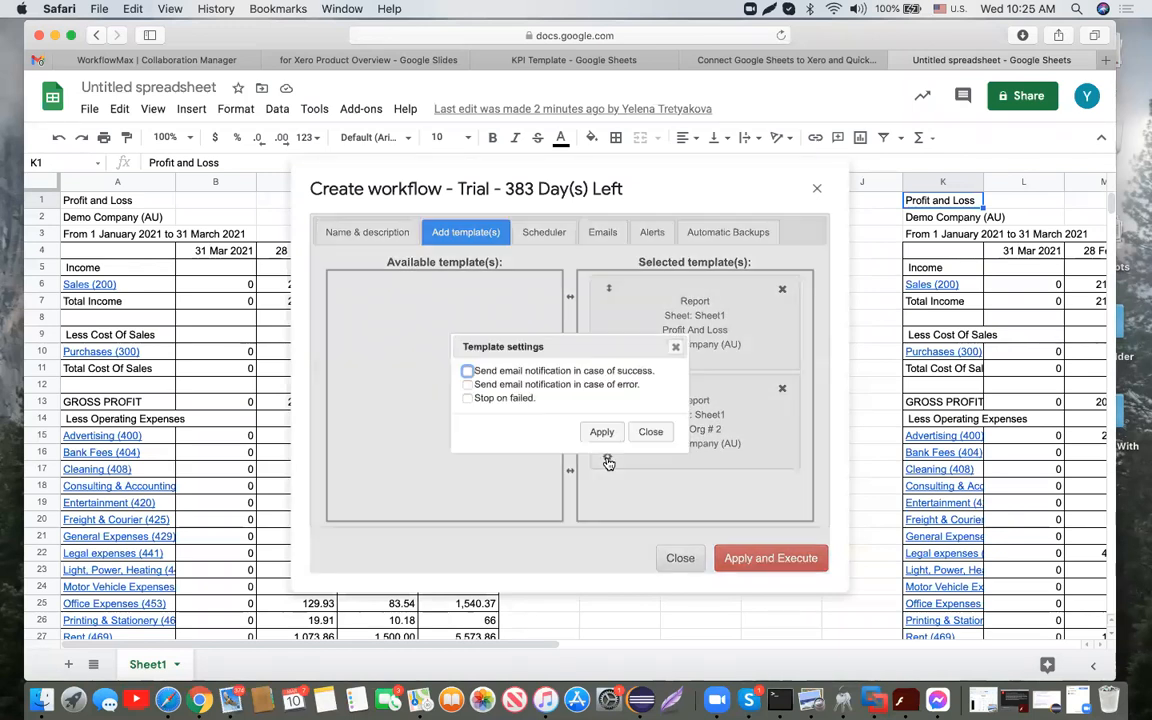
{"action": "left_click", "coordinate": [467, 384]}
{"action": "left_click", "coordinate": [601, 432]}
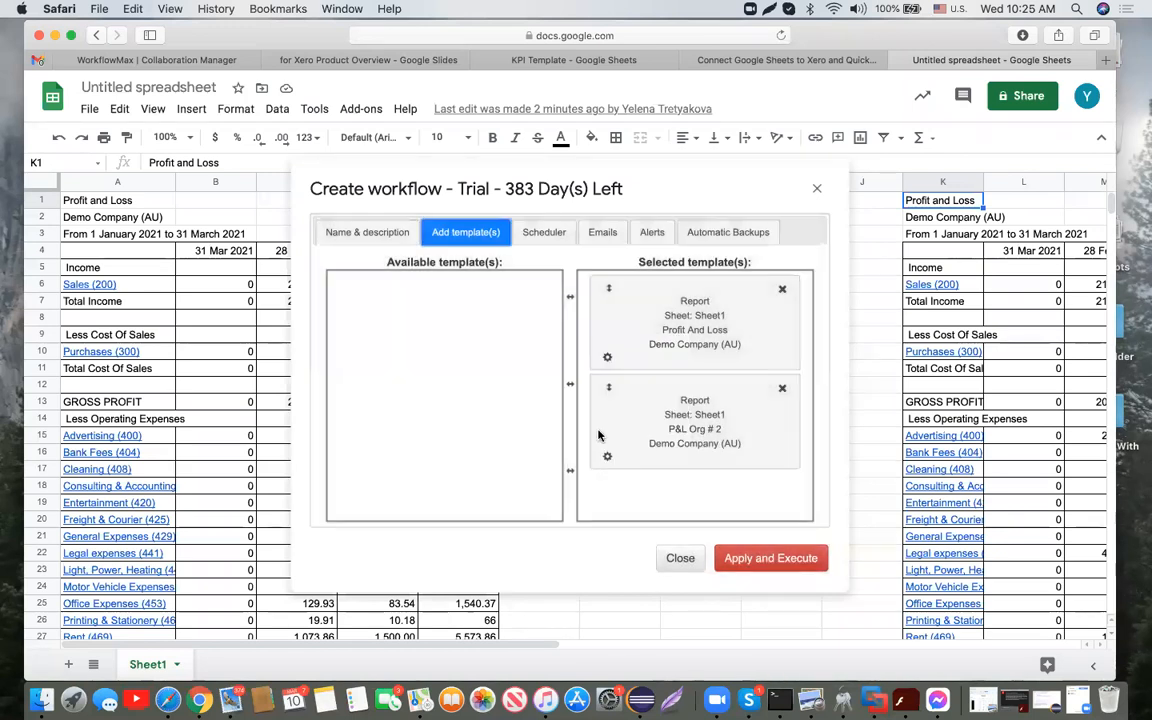
Schedule the workflow to run daily around 1 a.m
{"action": "left_click", "coordinate": [544, 233]}
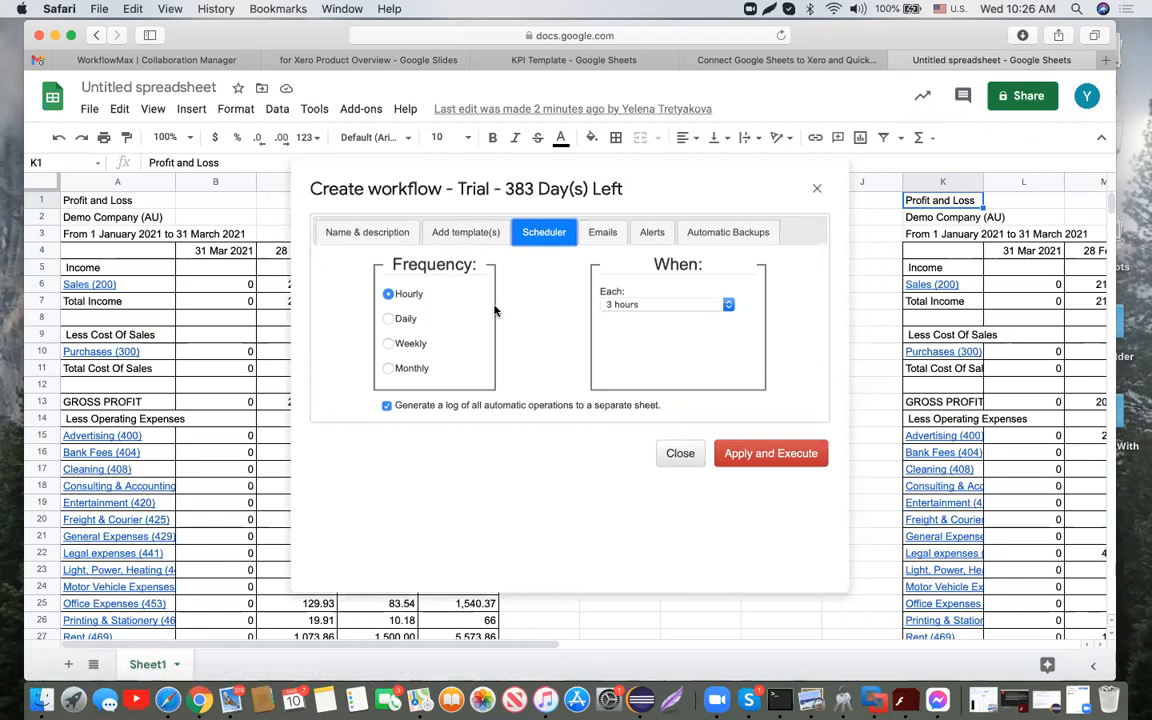
{"action": "left_click", "coordinate": [388, 319]}
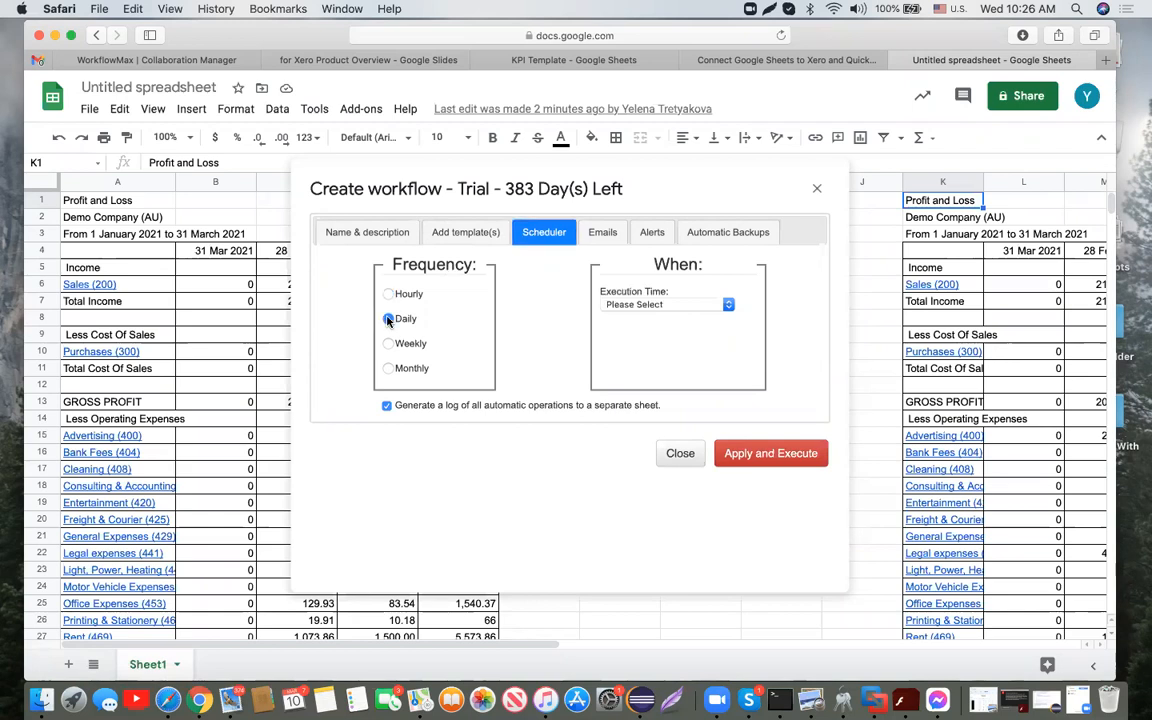
{"action": "left_click", "coordinate": [727, 305]}
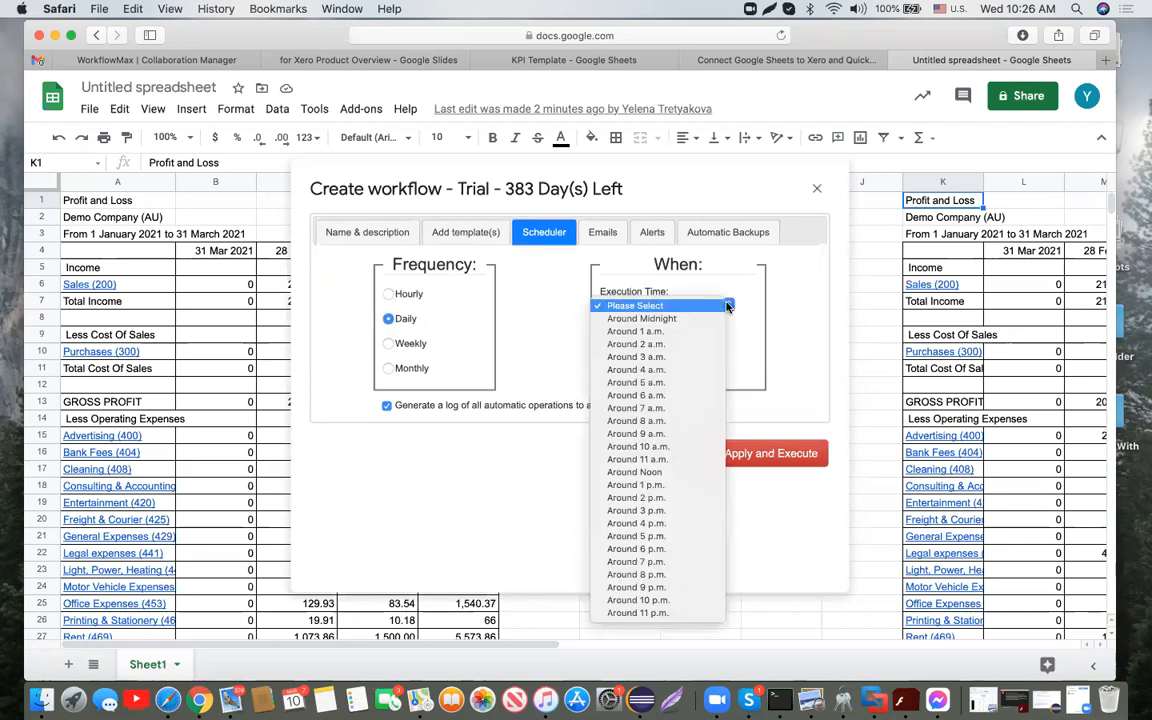
{"action": "left_click", "coordinate": [688, 331]}
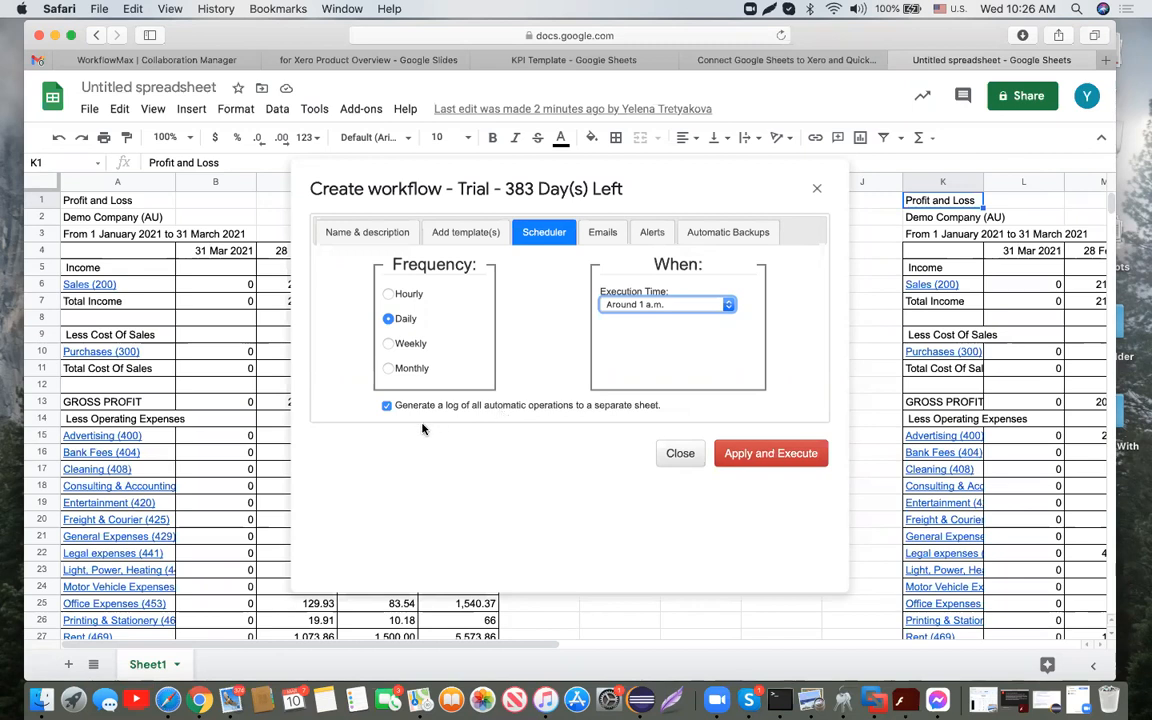
Examine the workflow's email recipient and attachment options, its alert range and criteria, and its automatic backup settings
{"action": "left_click", "coordinate": [603, 232]}
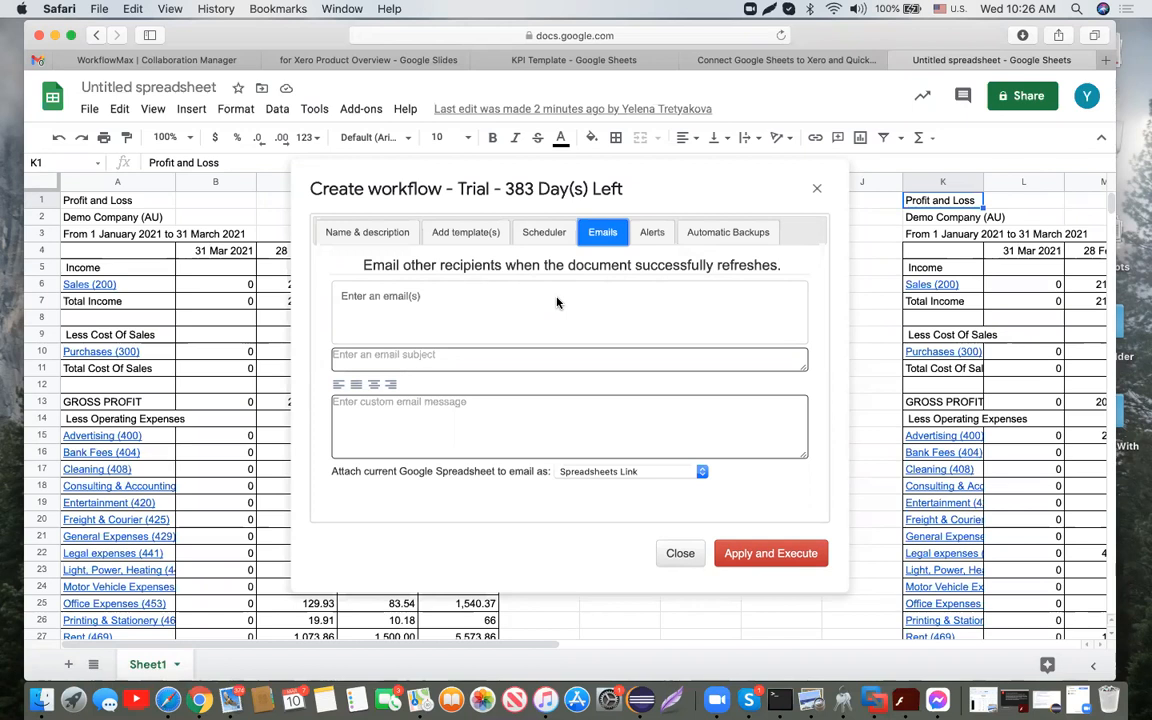
{"action": "left_click", "coordinate": [436, 295]}
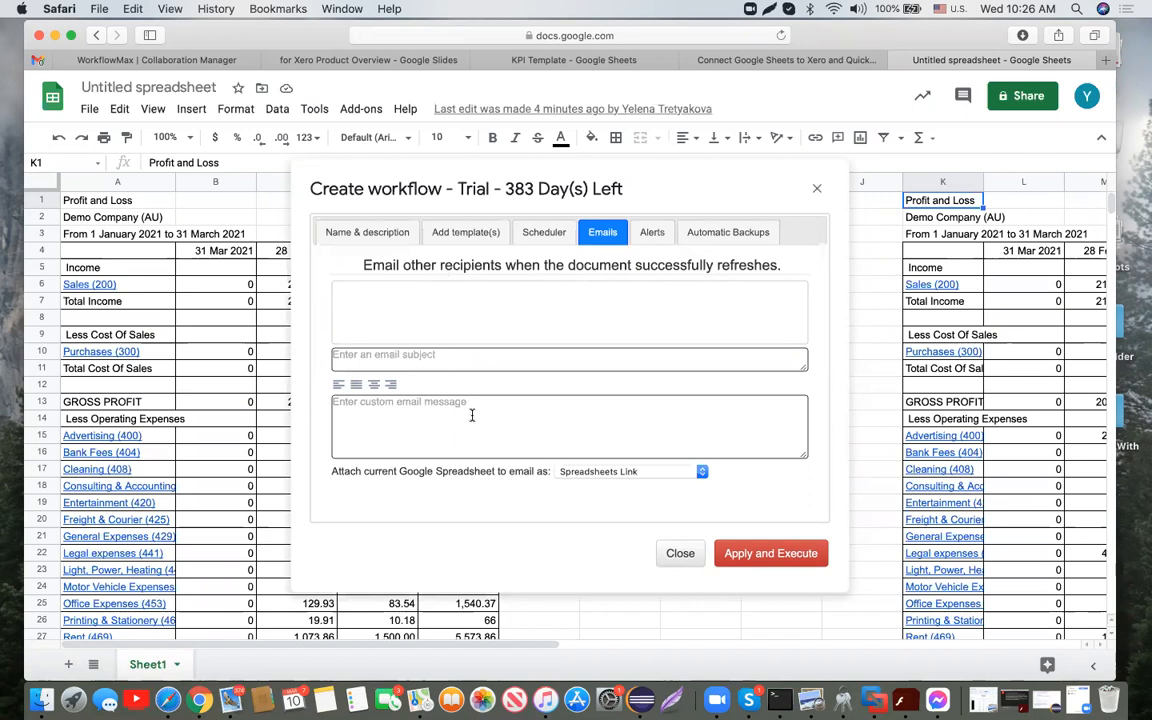
{"action": "left_click", "coordinate": [702, 472]}
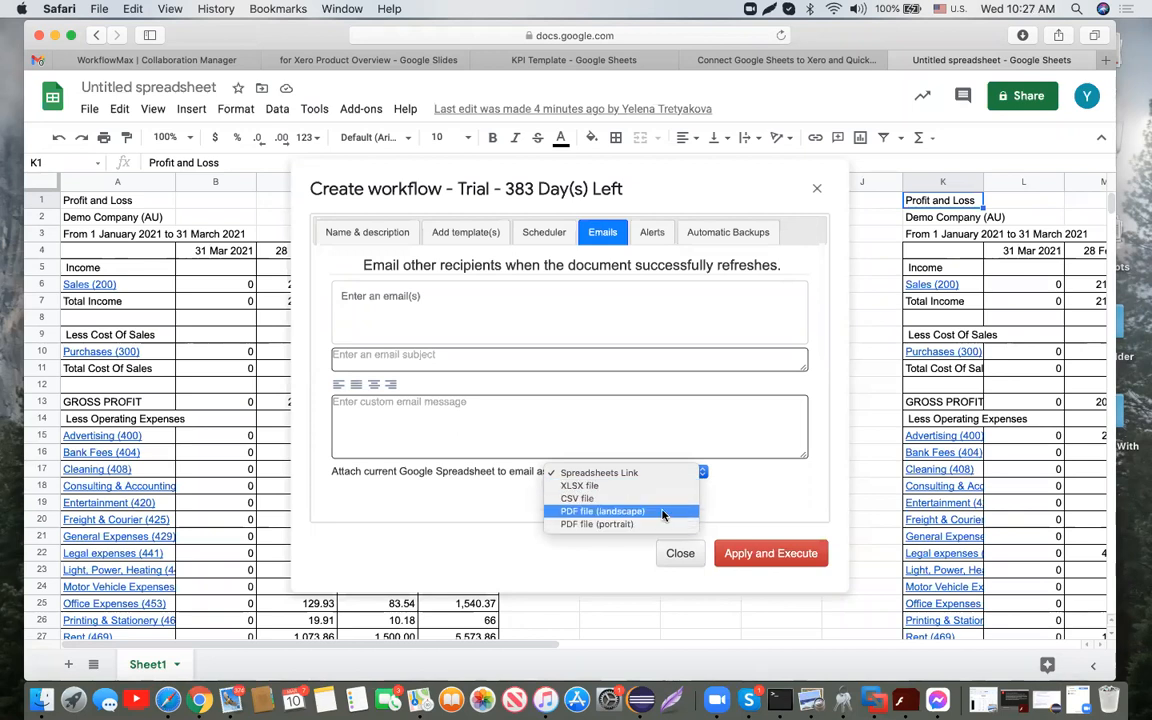
{"action": "left_click", "coordinate": [657, 236]}
{"action": "left_click", "coordinate": [657, 236]}
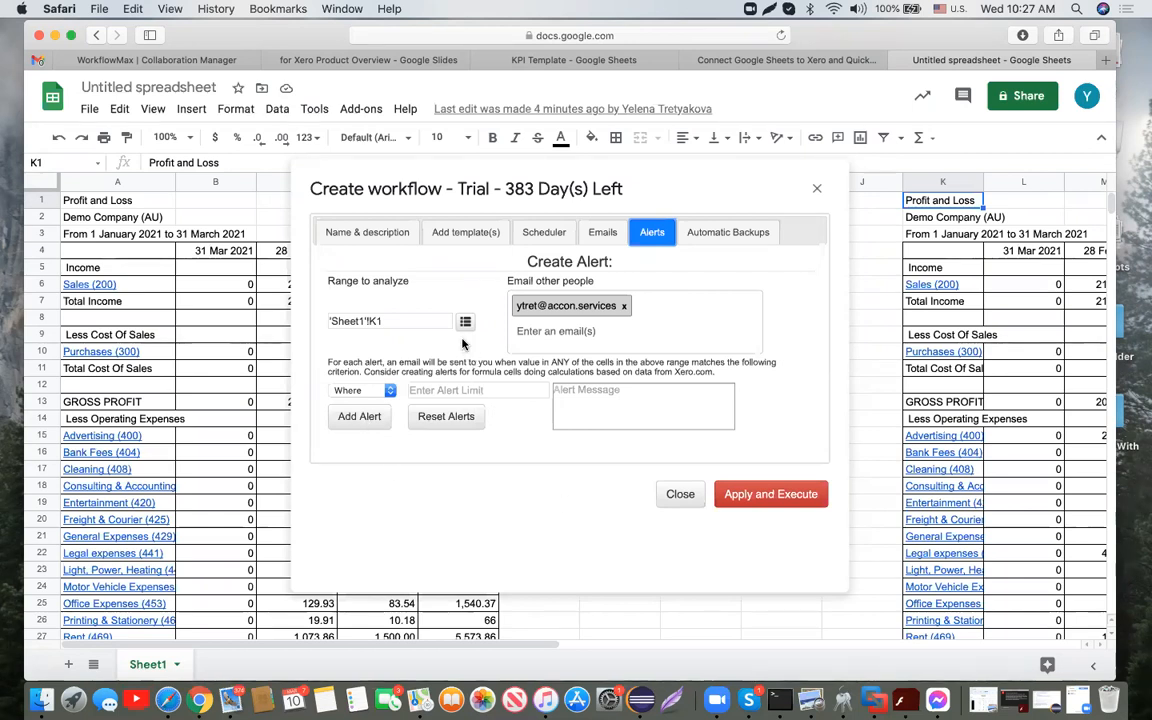
{"action": "left_click", "coordinate": [474, 390]}
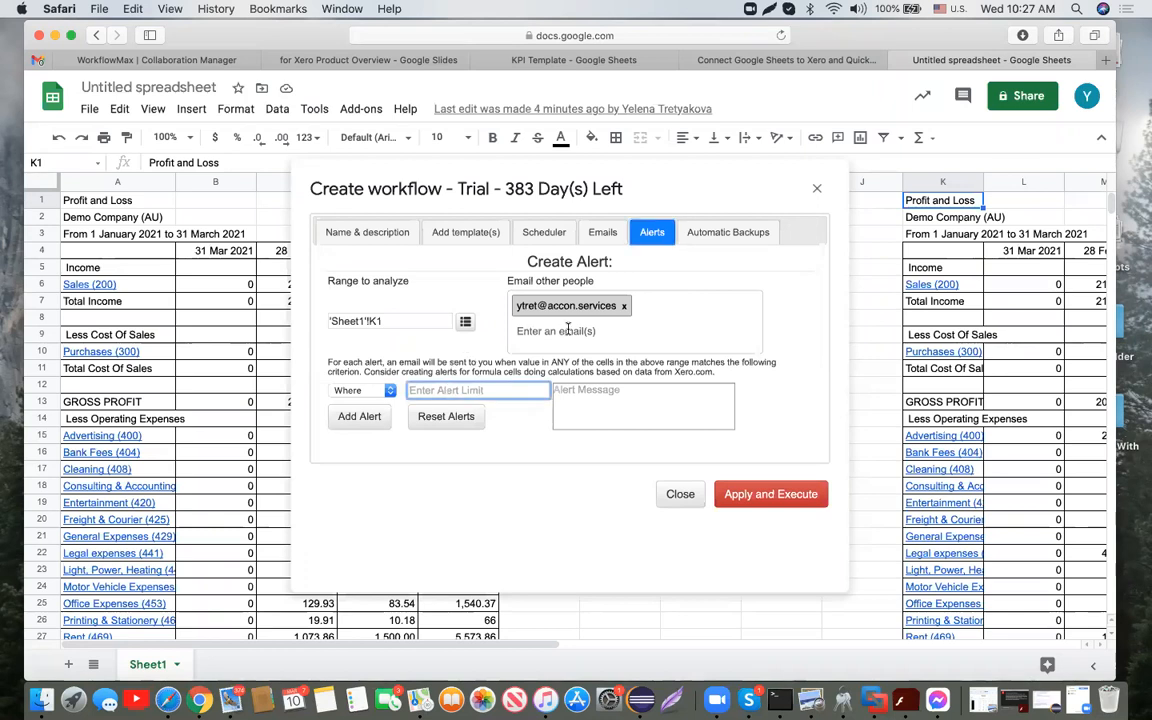
{"action": "left_click", "coordinate": [391, 390]}
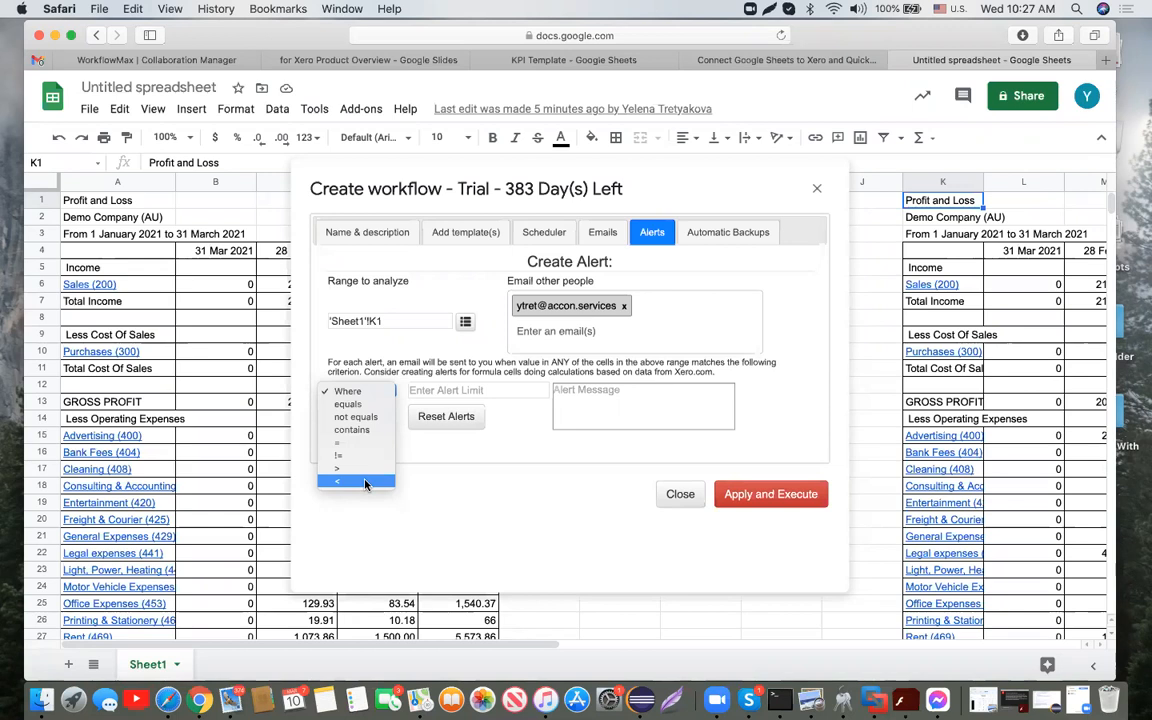
{"action": "left_click", "coordinate": [726, 234]}
{"action": "left_click", "coordinate": [725, 232]}
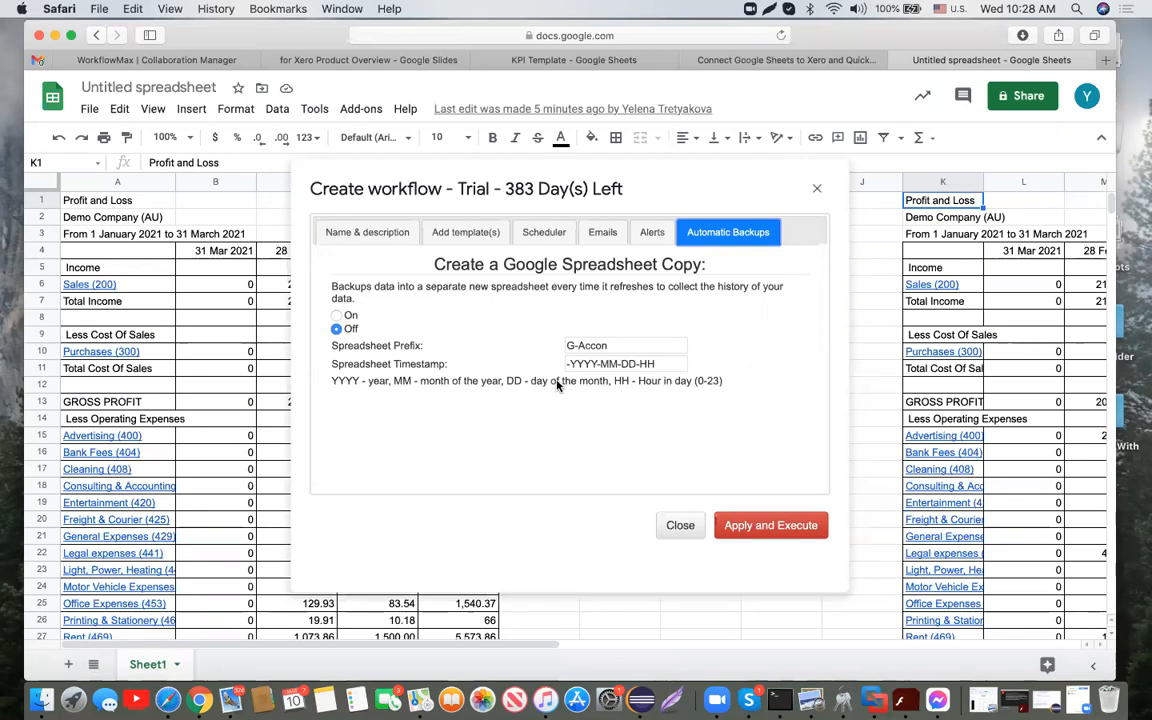
Return to the workflow's selected templates, then apply and execute the new workflow
{"action": "left_click", "coordinate": [462, 232]}
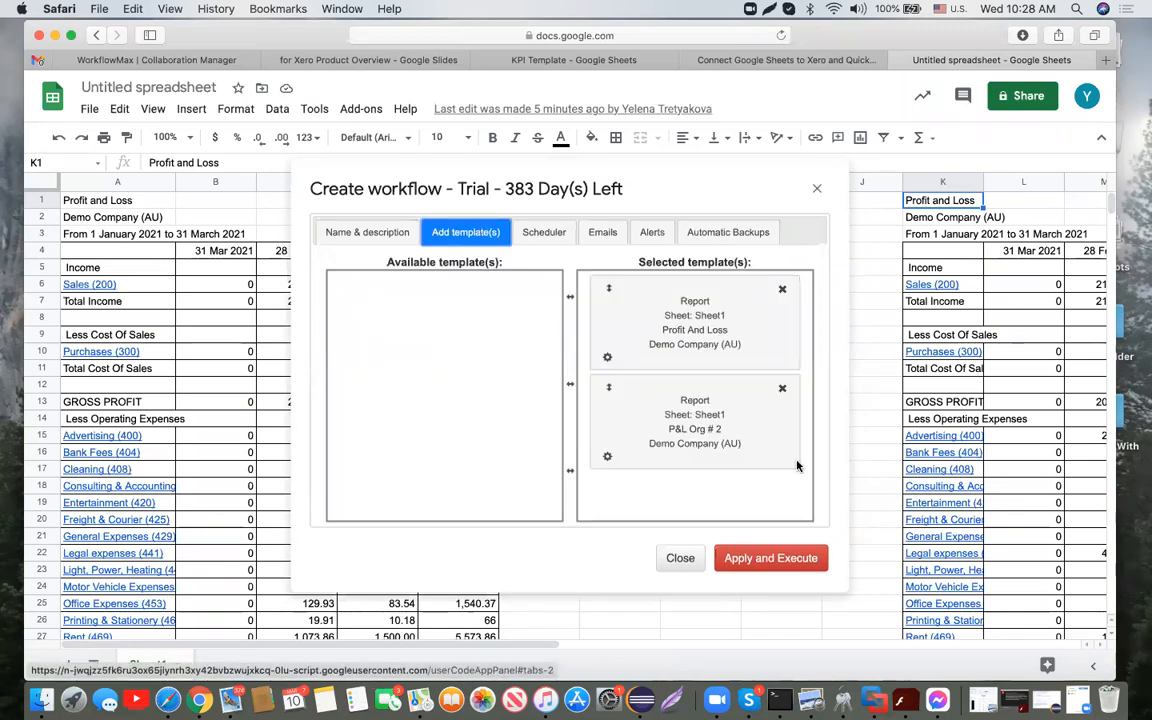
{"action": "left_click", "coordinate": [800, 561]}
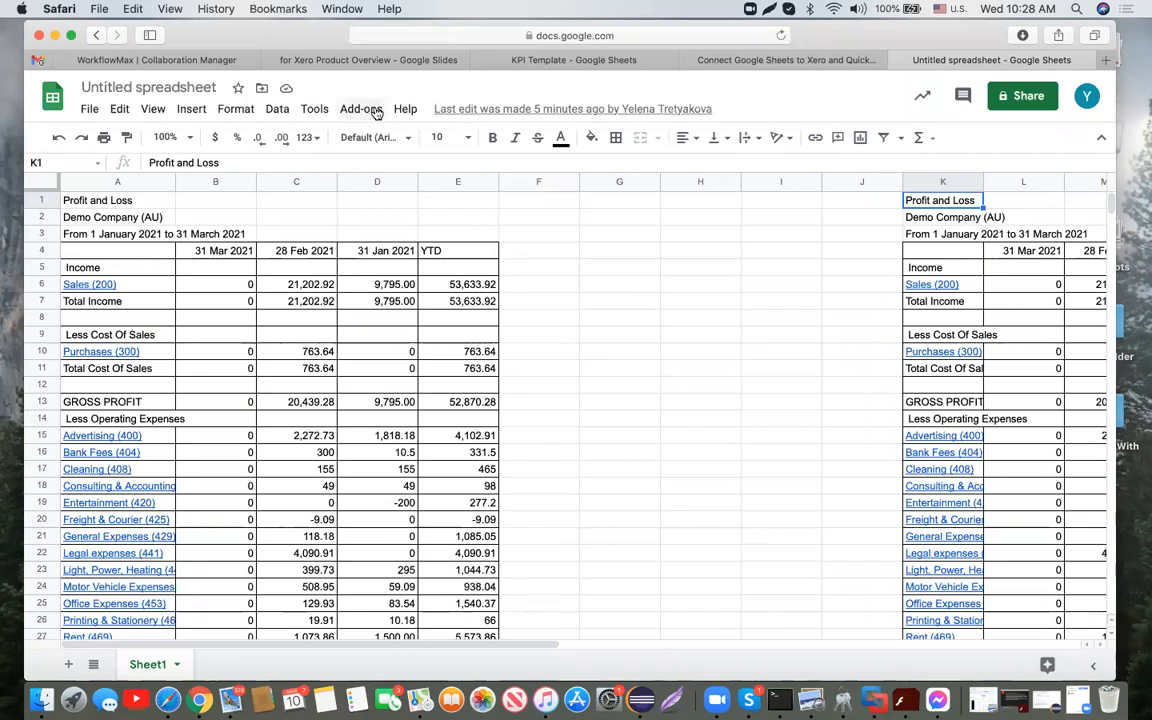
Open Workflow # 1 P&L from the existing G-Accon for XERO workflows, execute it immediately and close the workflow list
{"action": "left_click", "coordinate": [345, 106]}
{"action": "mouse_move", "coordinate": [473, 282]}
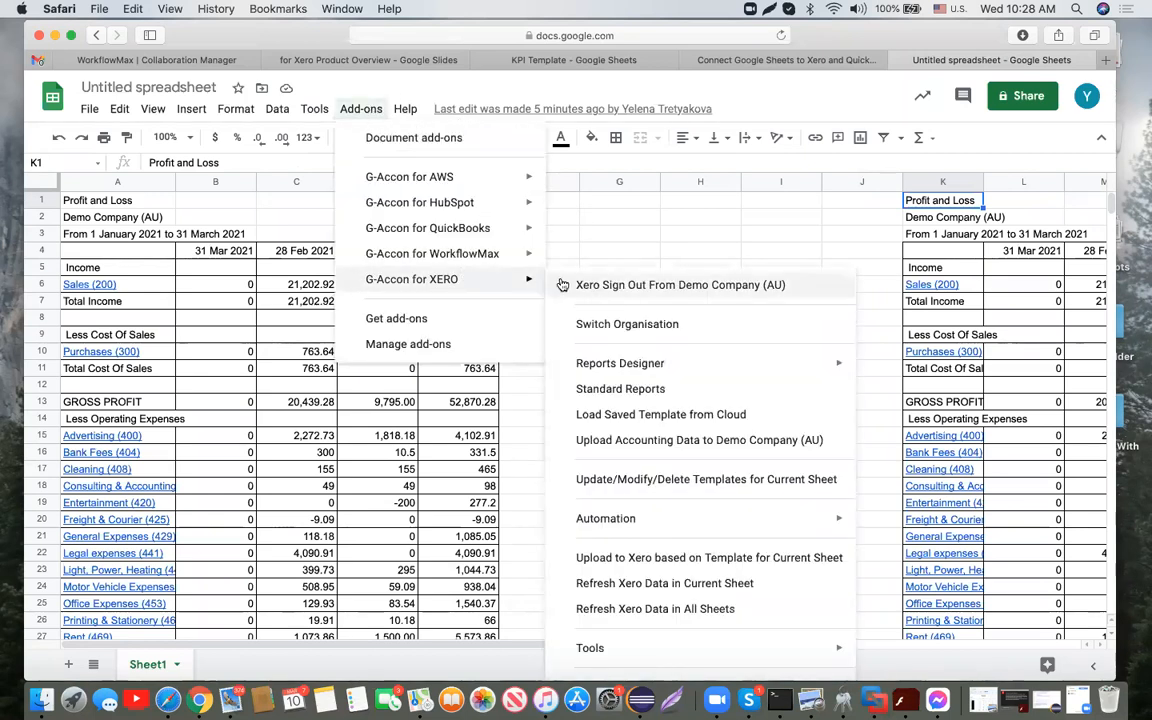
{"action": "mouse_move", "coordinate": [630, 519]}
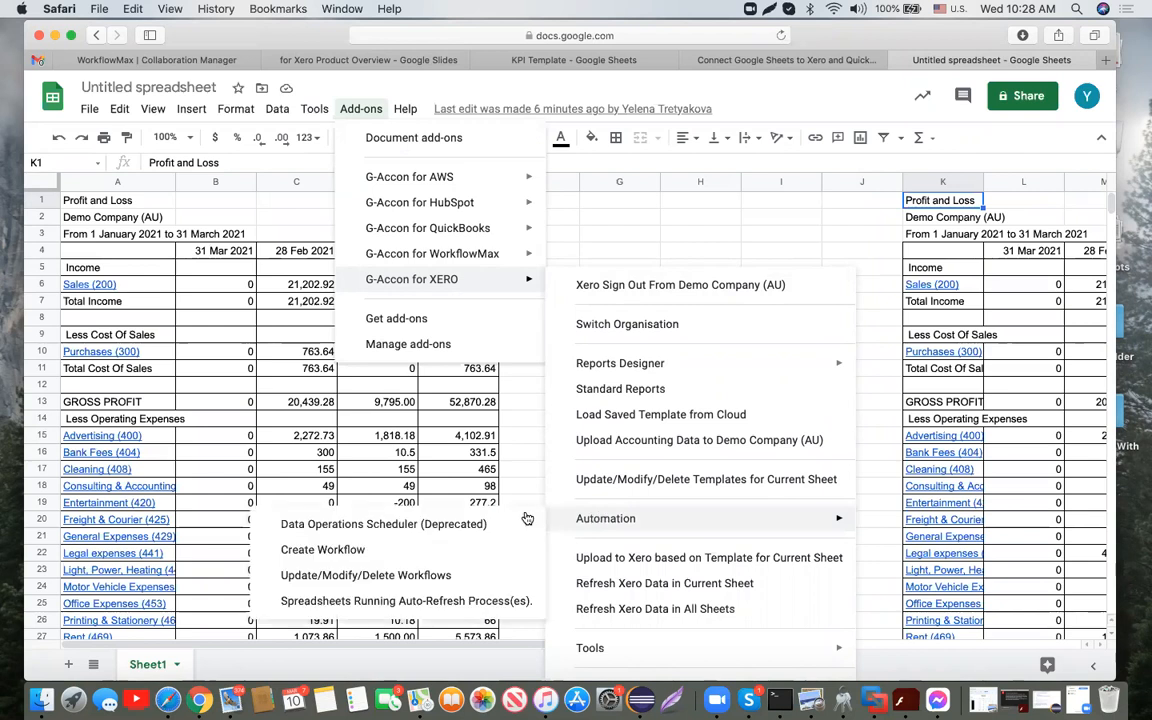
{"action": "left_click", "coordinate": [469, 576]}
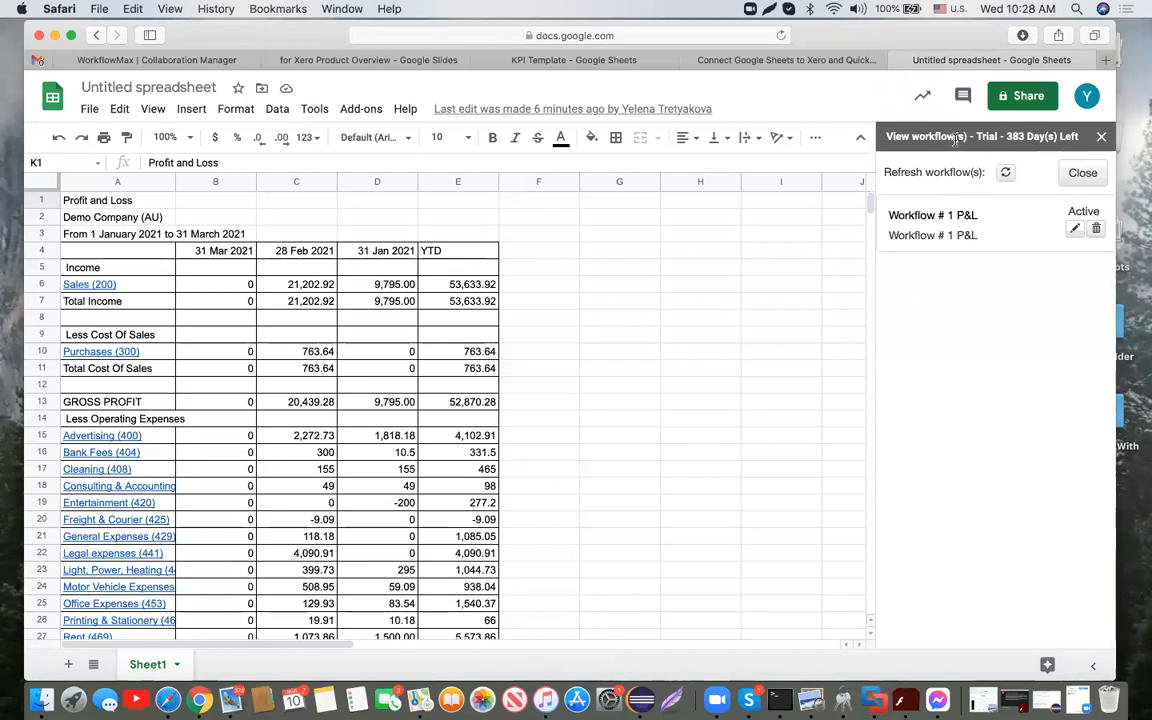
{"action": "left_click", "coordinate": [914, 222]}
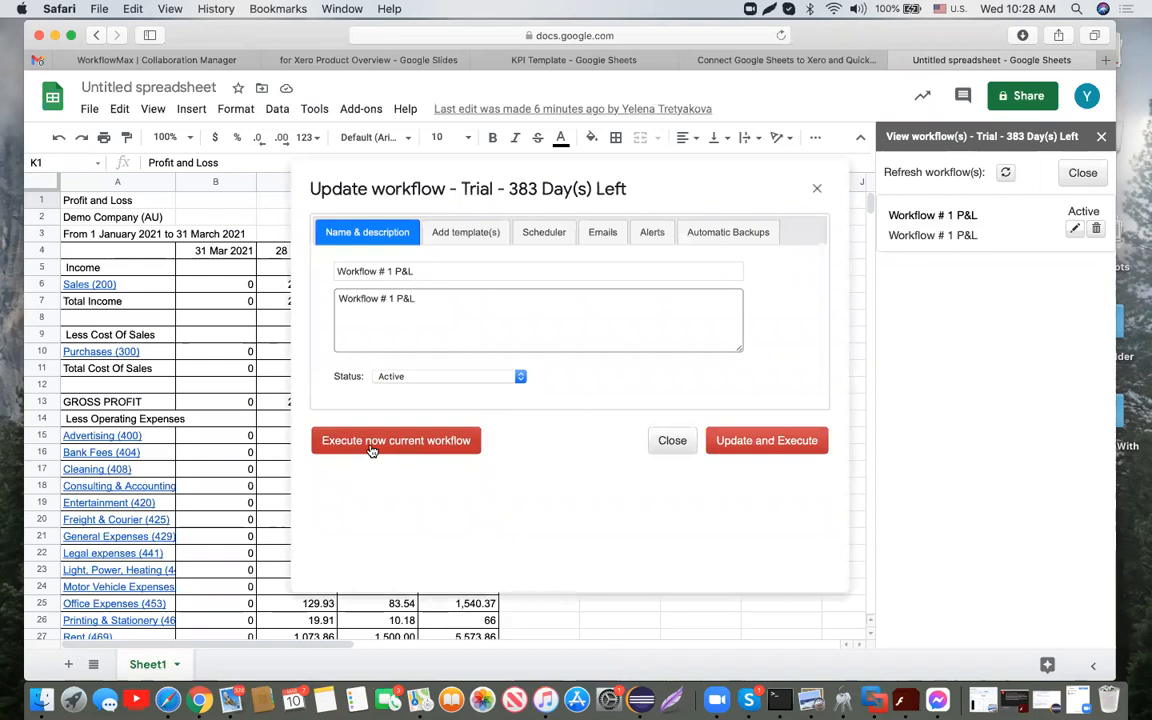
{"action": "left_click", "coordinate": [370, 445]}
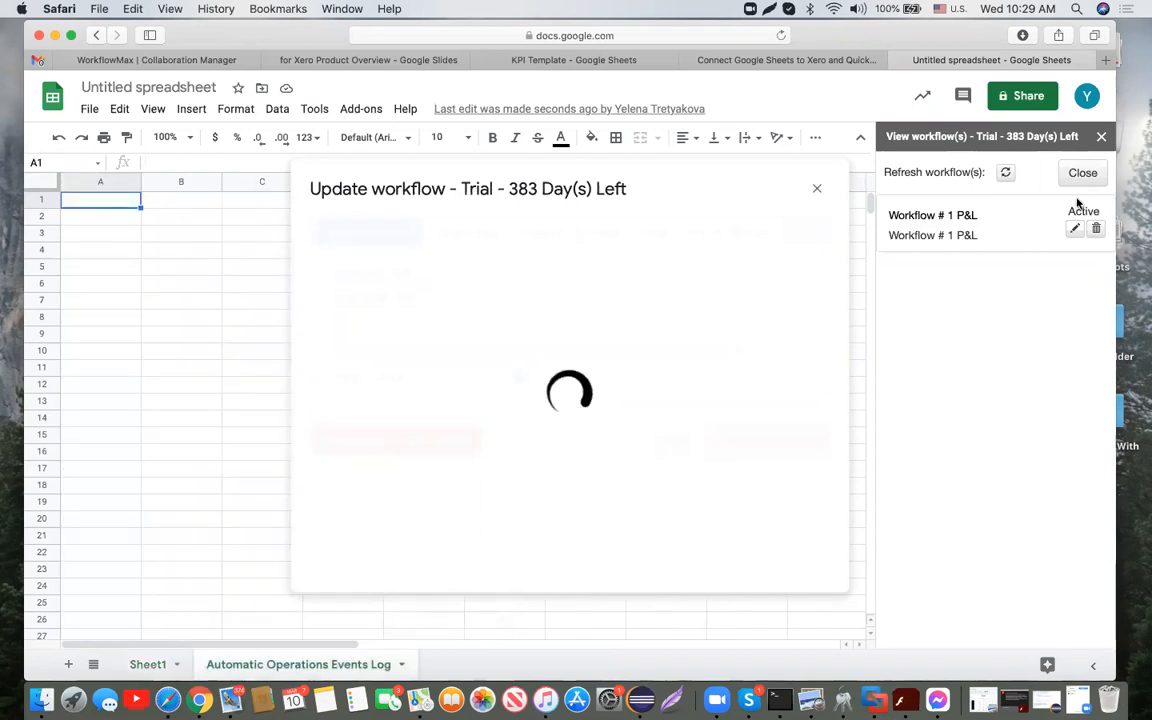
{"action": "left_click", "coordinate": [1102, 138]}
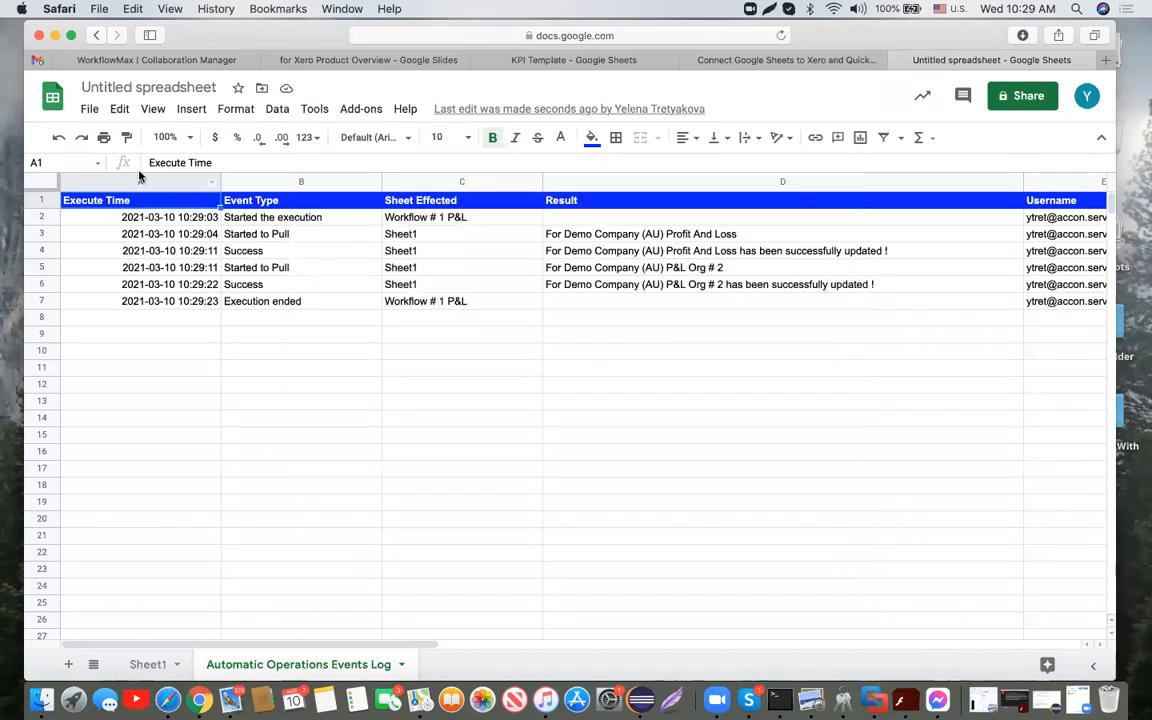
Review the workflow's entries in the Automatic Operations Events Log and the G-Accon for XERO data refresh options on Sheet1
{"action": "left_click", "coordinate": [411, 222]}
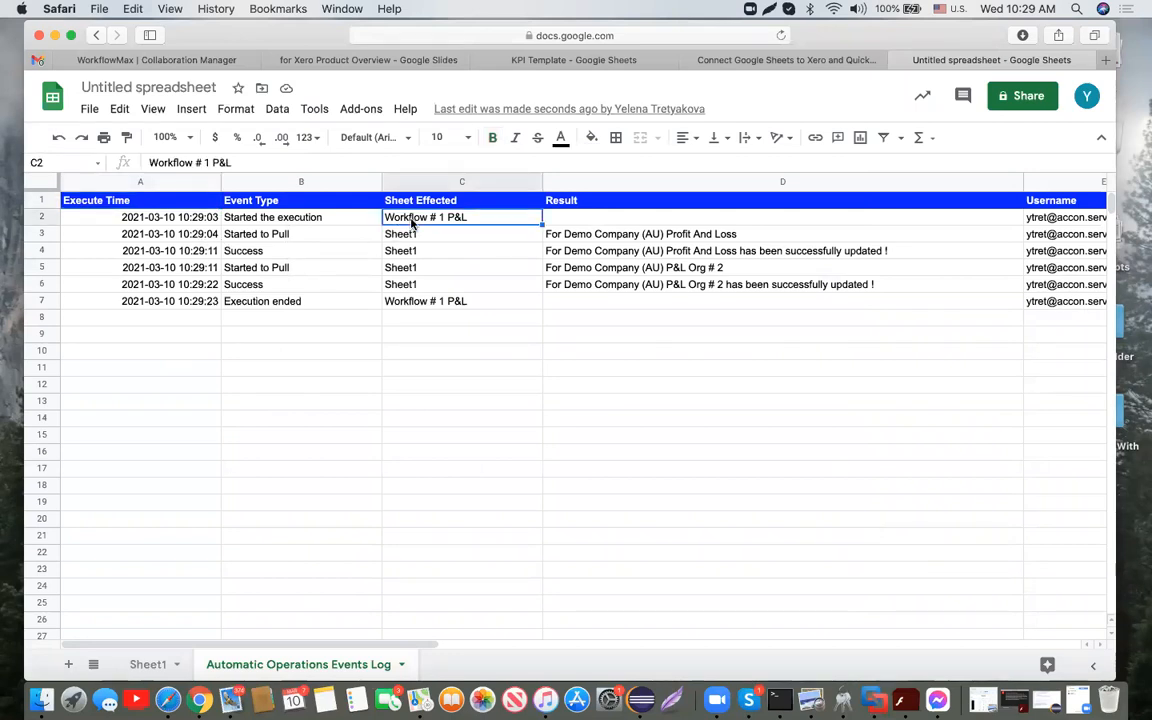
{"action": "left_click", "coordinate": [648, 236]}
{"action": "left_click", "coordinate": [661, 270]}
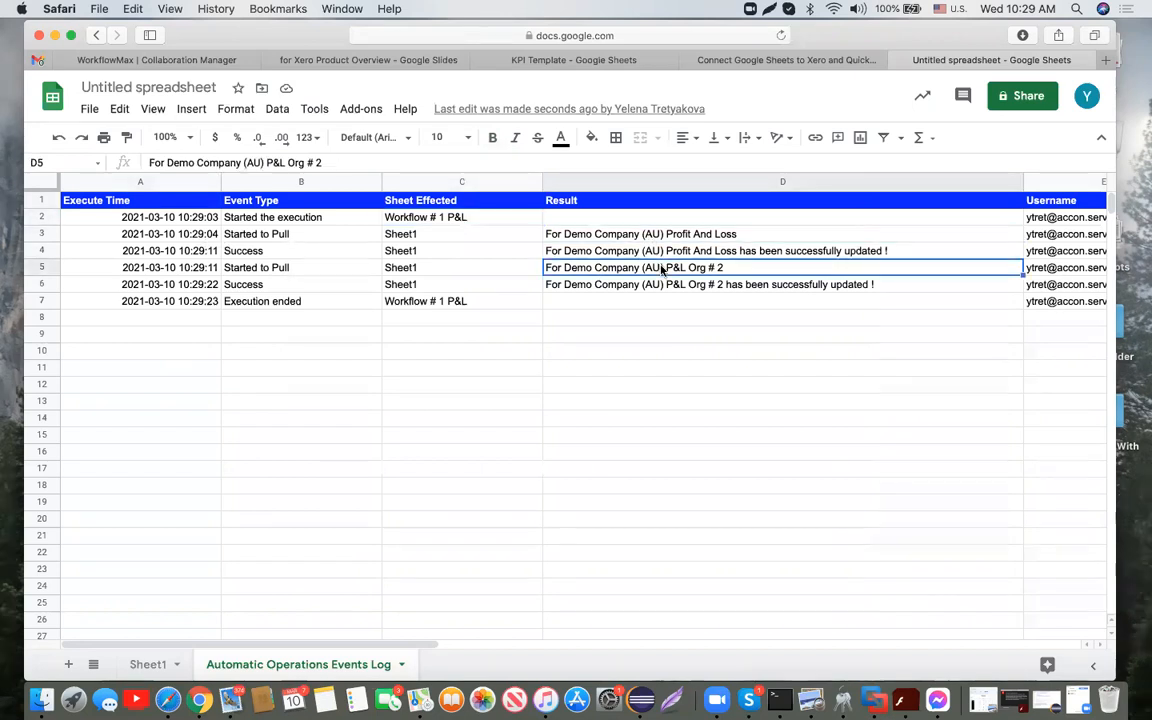
{"action": "left_click", "coordinate": [287, 251]}
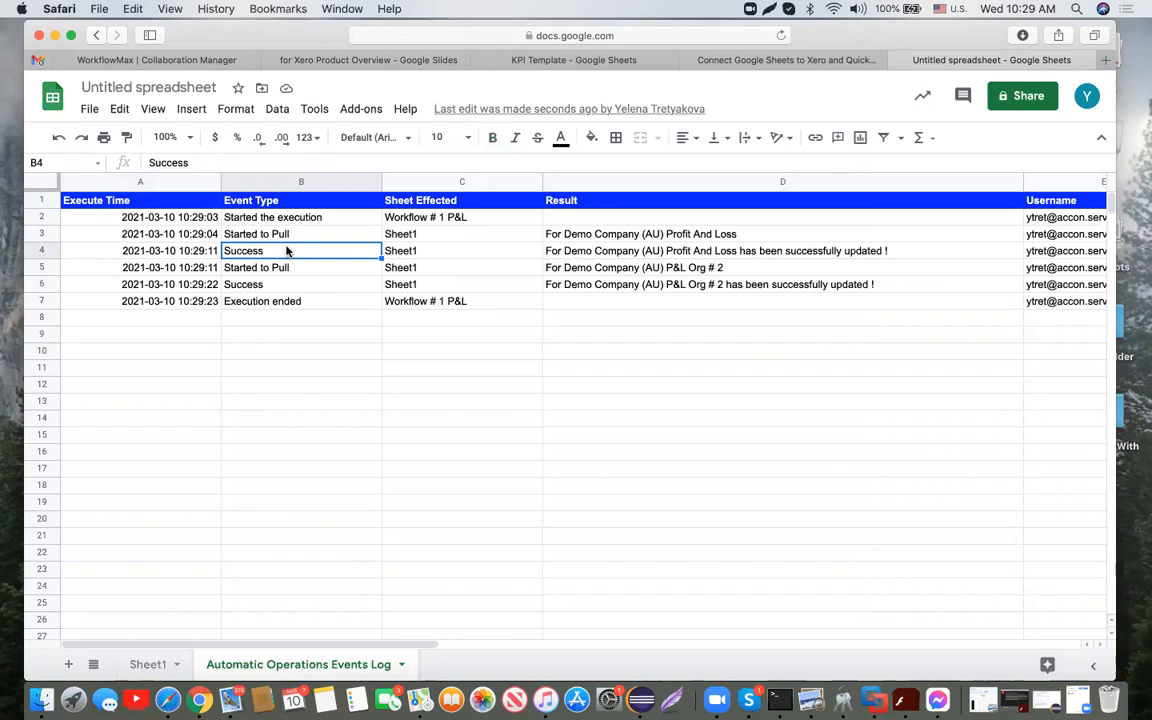
{"action": "left_click", "coordinate": [146, 665]}
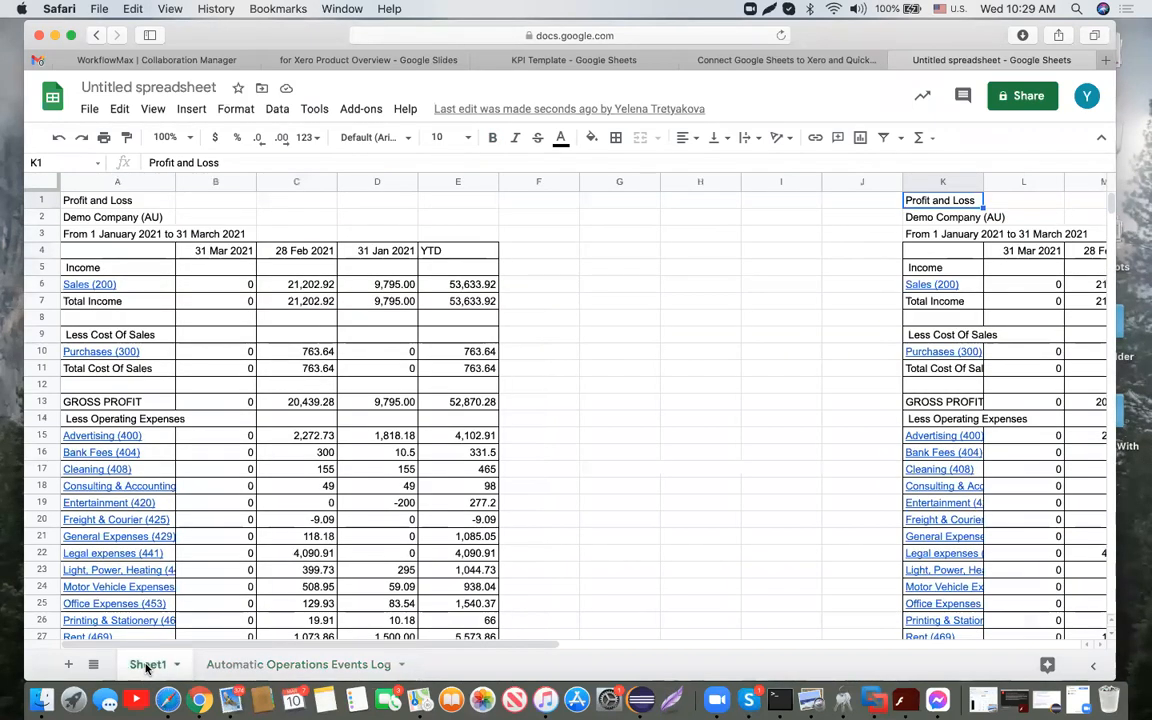
{"action": "left_click", "coordinate": [366, 108]}
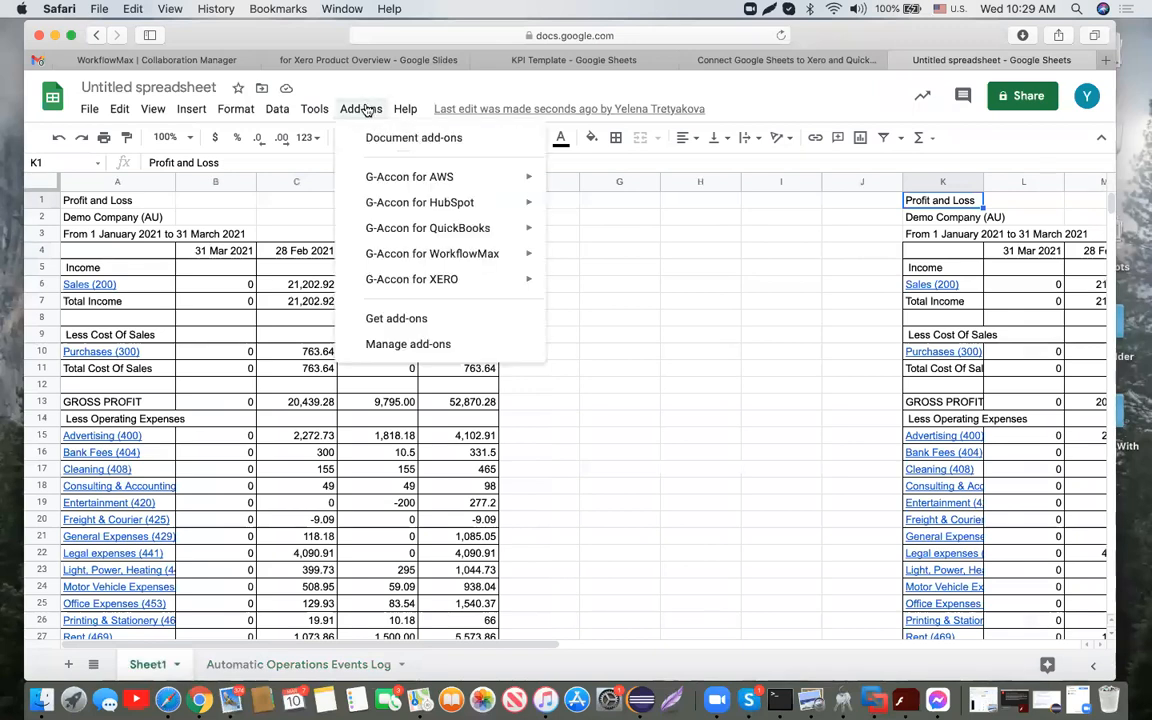
{"action": "mouse_move", "coordinate": [437, 286]}
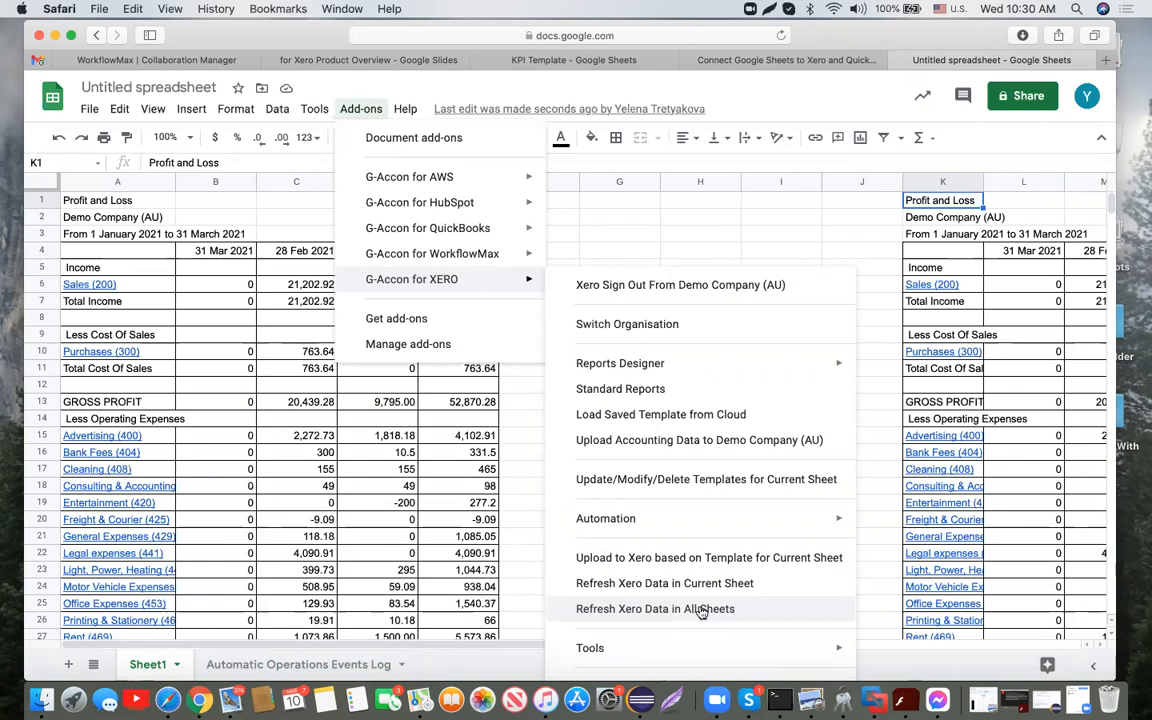
{"action": "left_click", "coordinate": [297, 667]}
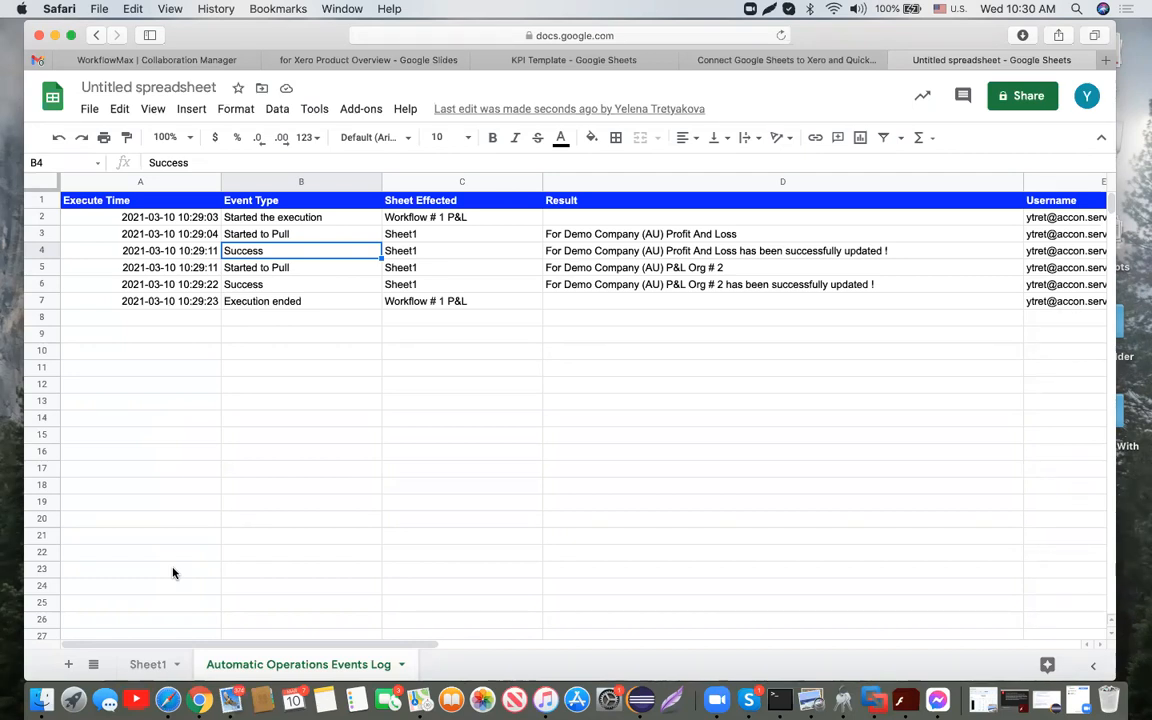
Start a new accounting report design in G-Accon for XERO and choose Invoices as the source table
{"action": "left_click", "coordinate": [361, 110]}
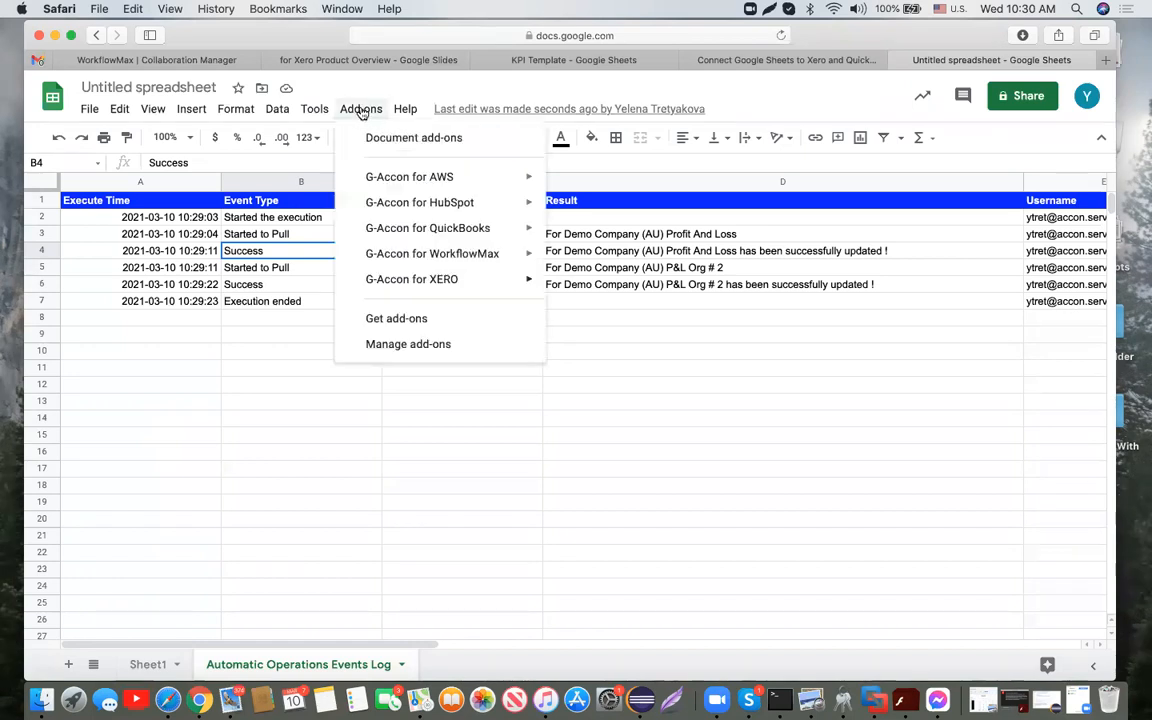
{"action": "mouse_move", "coordinate": [477, 282]}
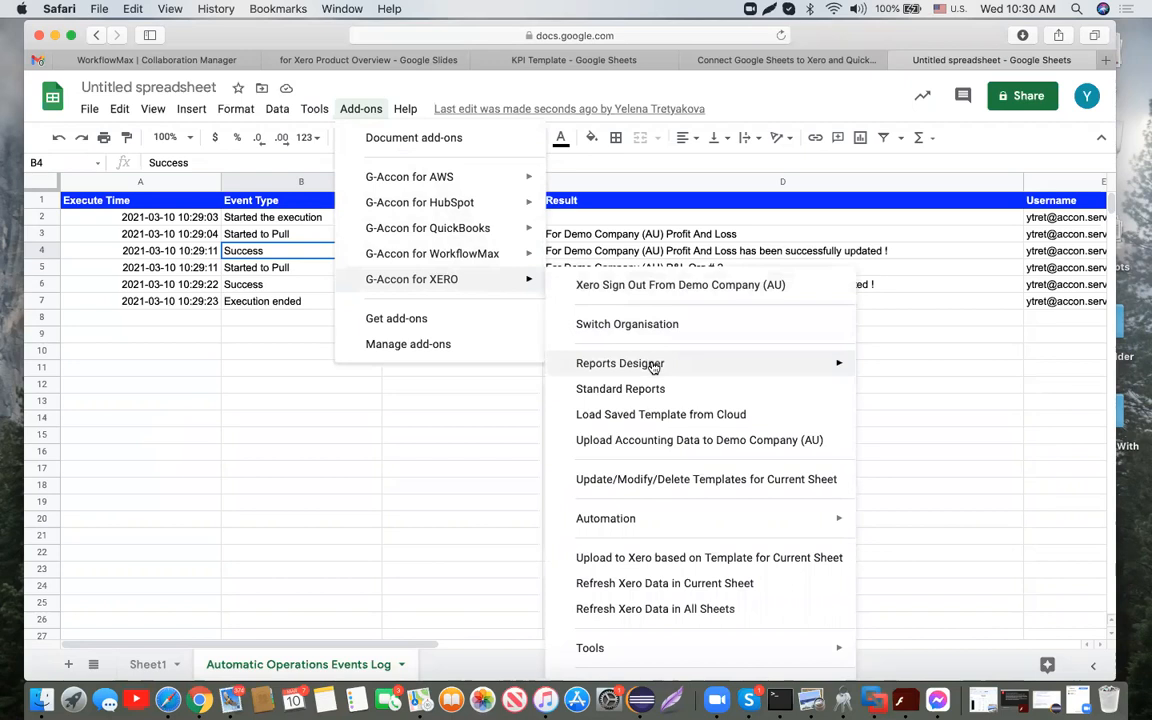
{"action": "mouse_move", "coordinate": [653, 368]}
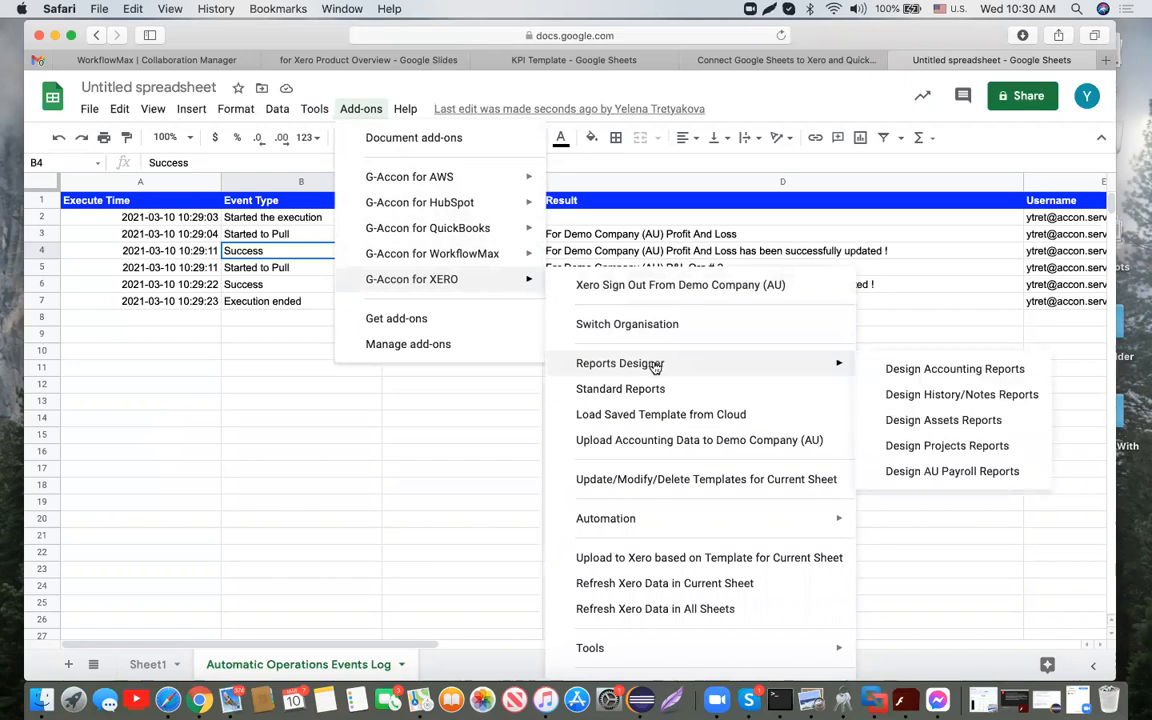
{"action": "left_click", "coordinate": [881, 370]}
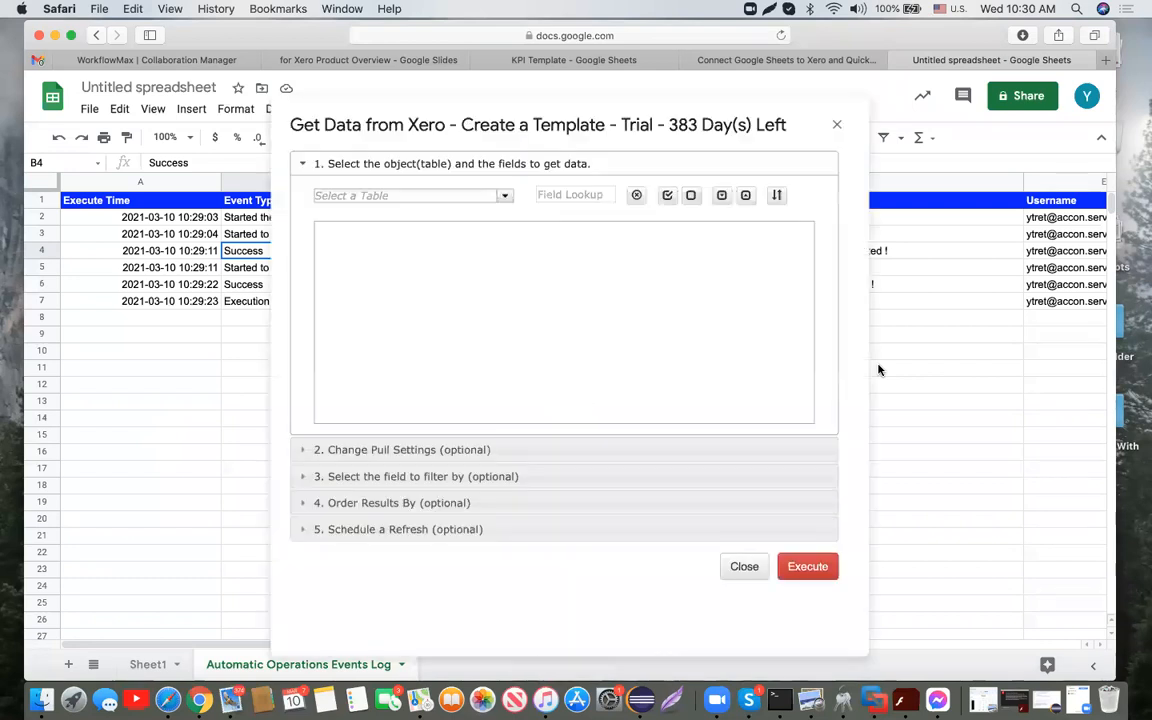
{"action": "left_click", "coordinate": [507, 198]}
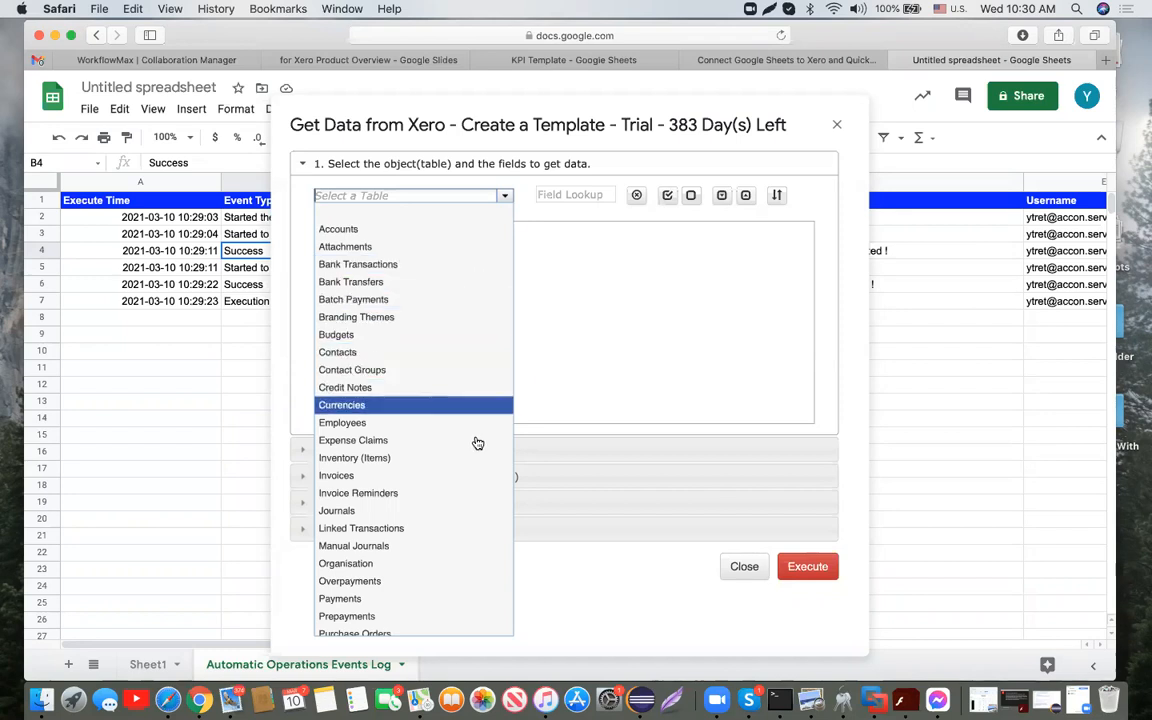
{"action": "scroll", "coordinate": [485, 465], "scroll_direction": "down", "scroll_amount": 3}
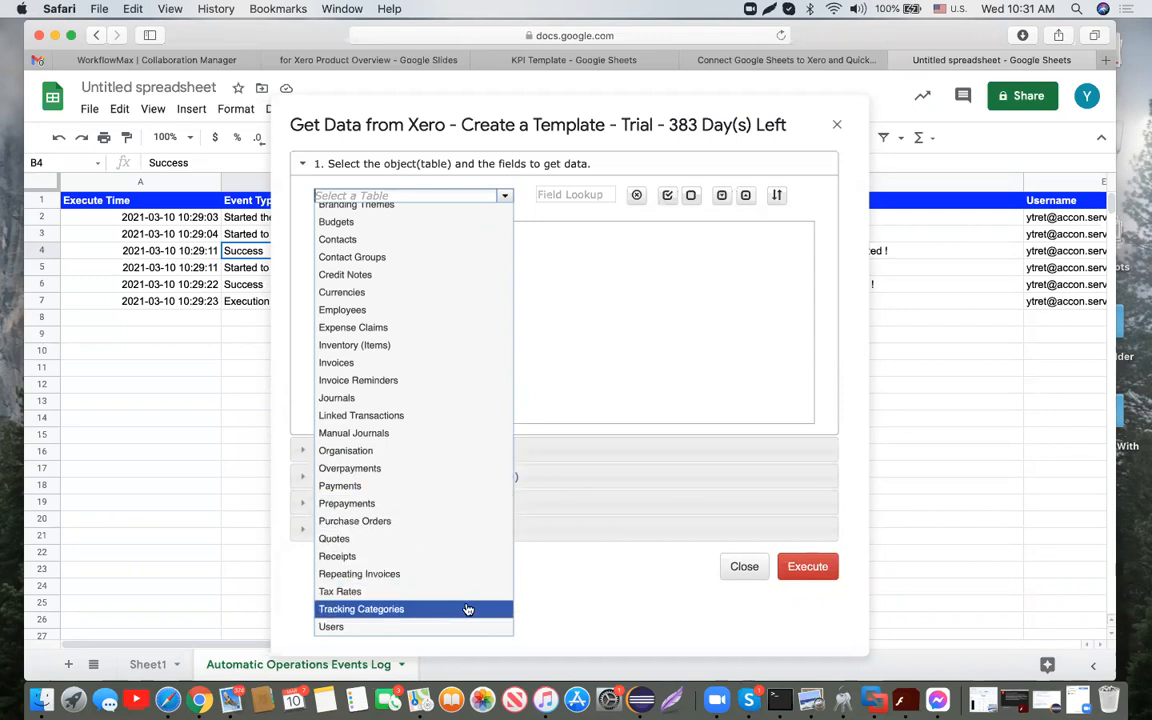
{"action": "left_click", "coordinate": [456, 364]}
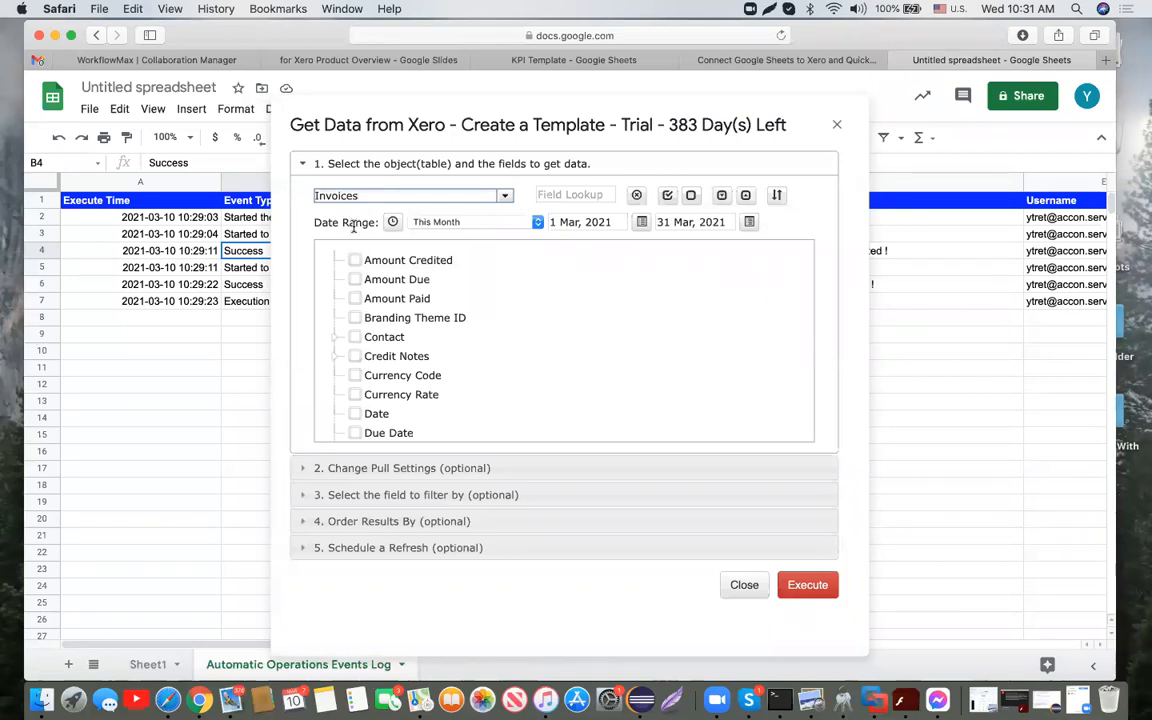
Set the start of the Invoices date range to 1 Feb, 2021
{"action": "left_click", "coordinate": [616, 221]}
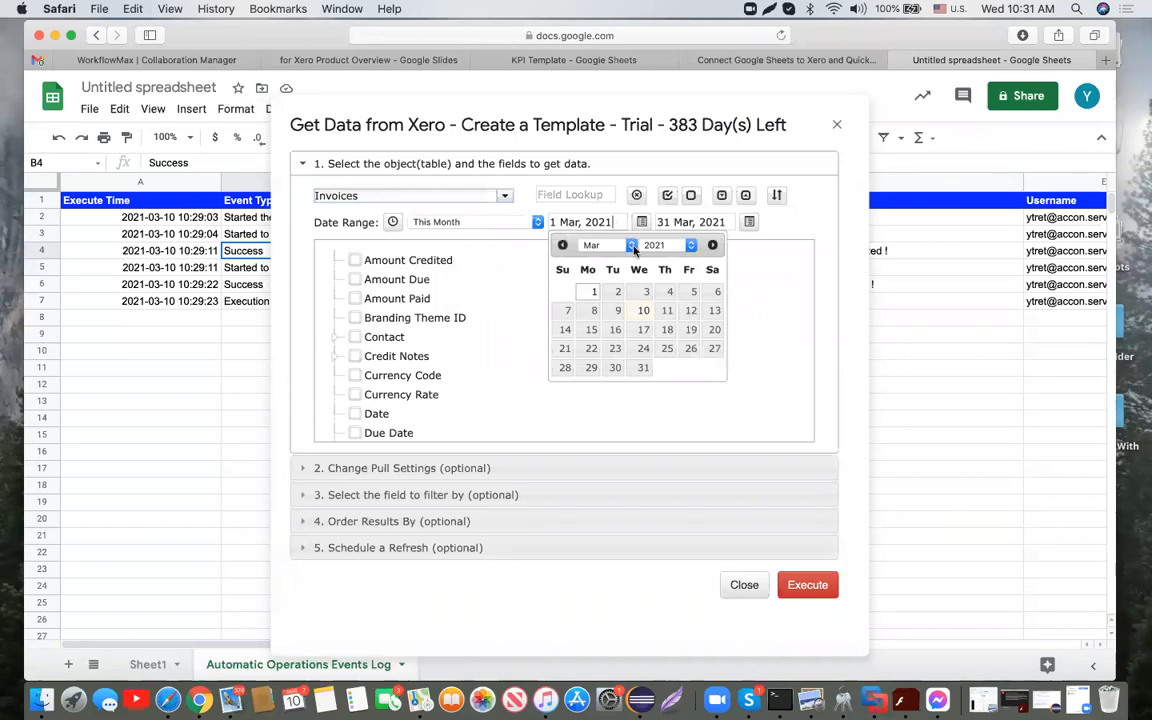
{"action": "left_click", "coordinate": [600, 245]}
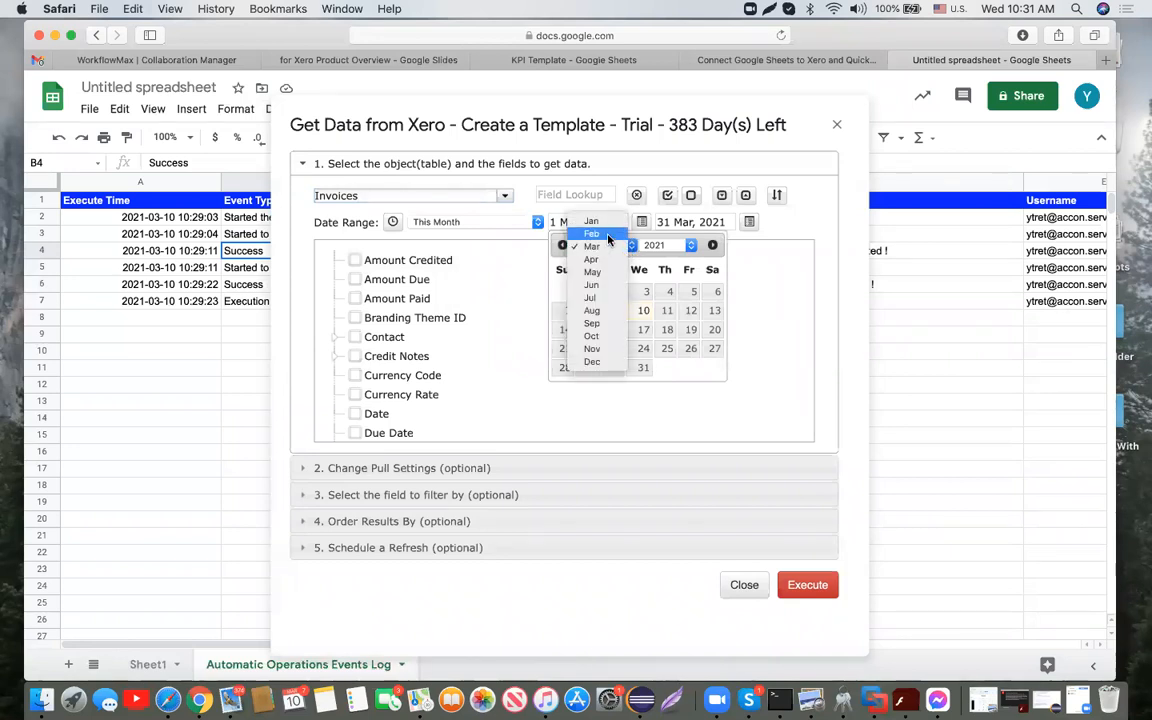
{"action": "left_click", "coordinate": [607, 235]}
{"action": "left_click", "coordinate": [590, 292]}
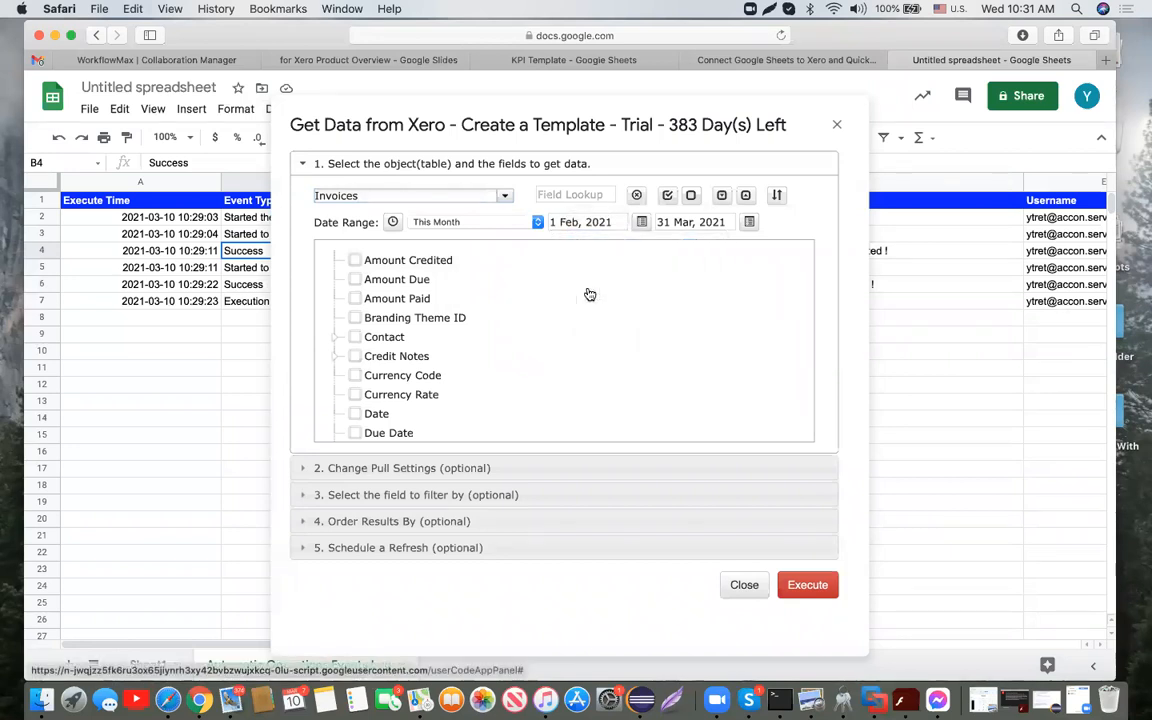
Try selecting and clearing all invoice fields, and expand and collapse the nested fields in the tree
{"action": "left_click", "coordinate": [668, 195]}
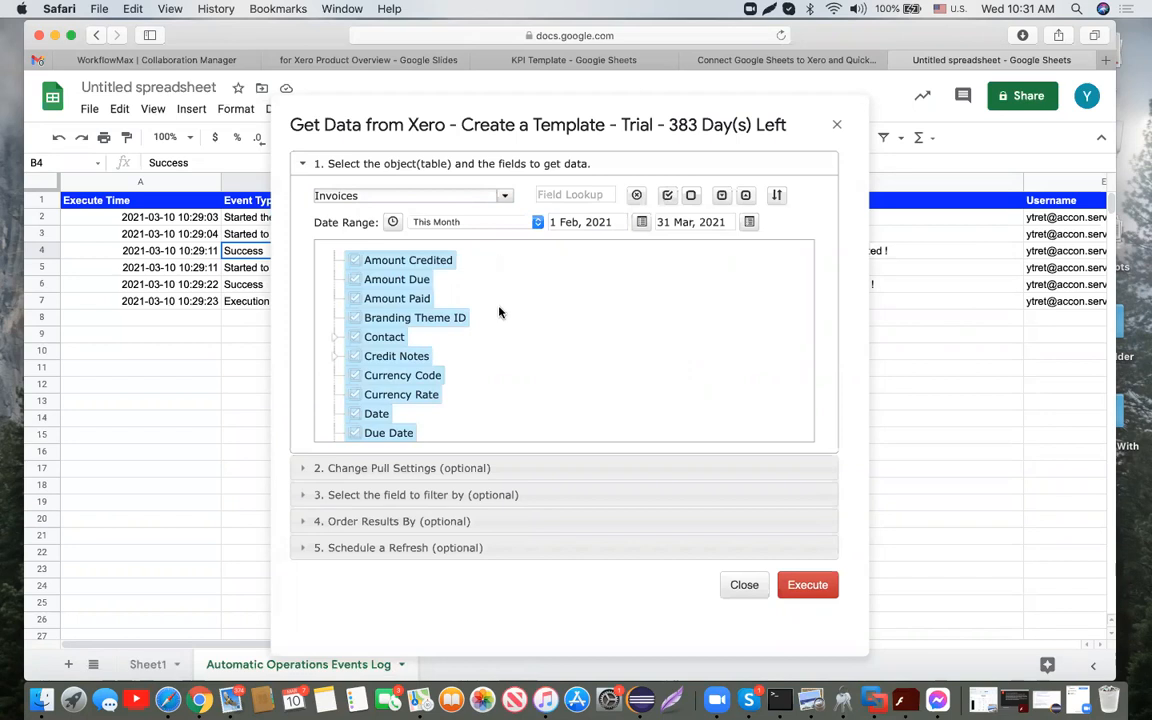
{"action": "scroll", "coordinate": [500, 313], "scroll_direction": "down", "scroll_amount": 10}
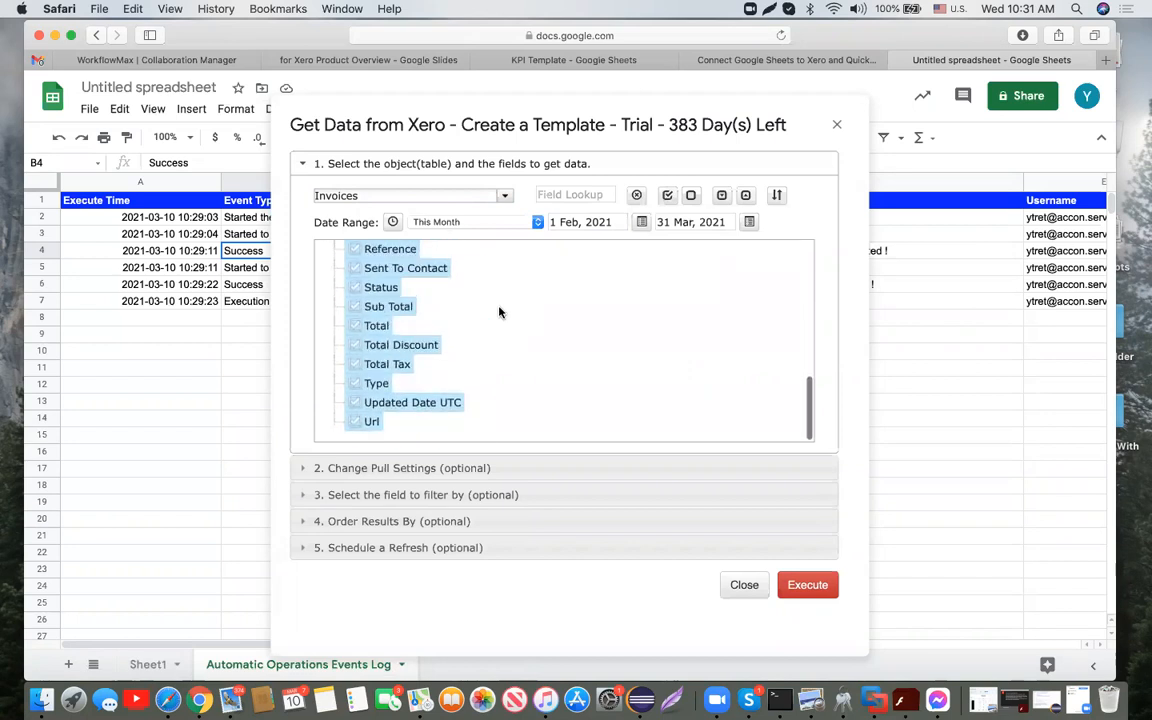
{"action": "scroll", "coordinate": [500, 313], "scroll_direction": "up", "scroll_amount": 5}
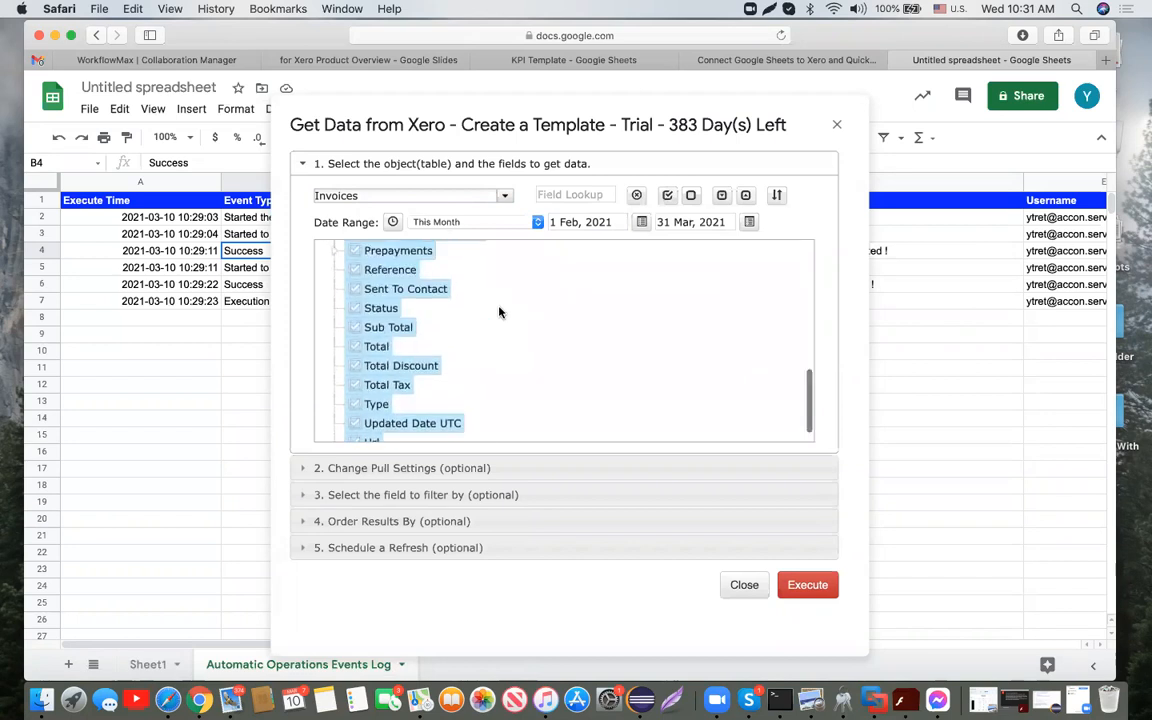
{"action": "left_click", "coordinate": [690, 195]}
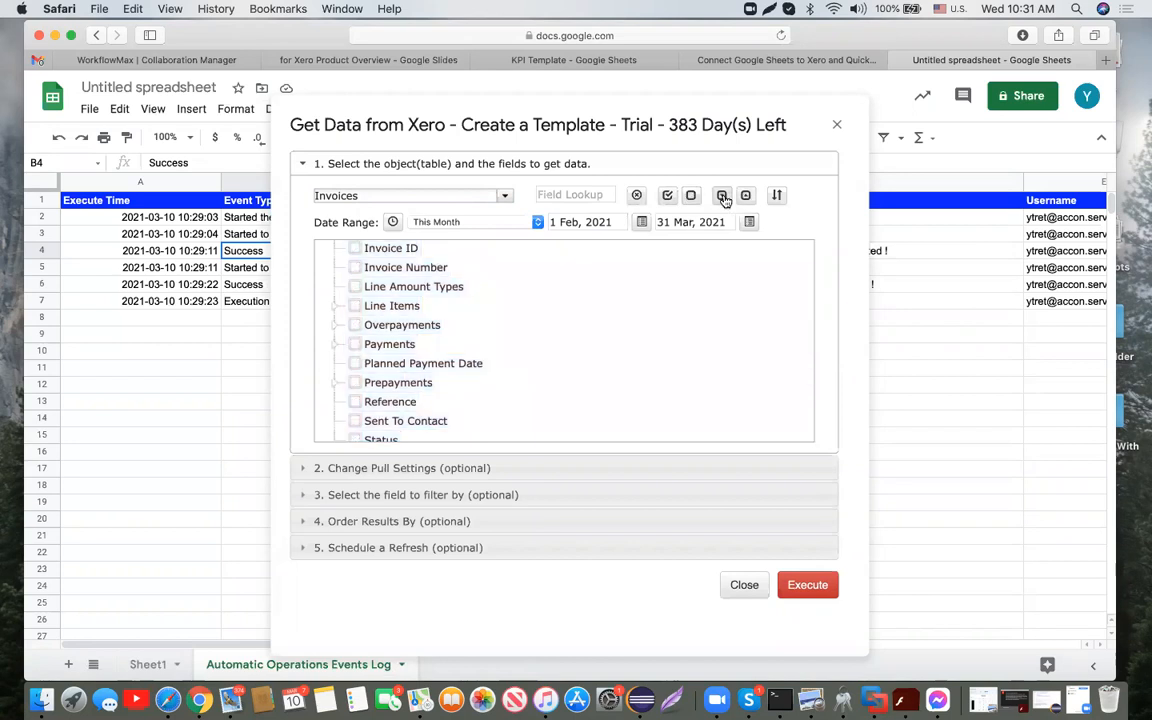
{"action": "left_click", "coordinate": [722, 195]}
{"action": "scroll", "coordinate": [478, 291], "scroll_direction": "up", "scroll_amount": 5}
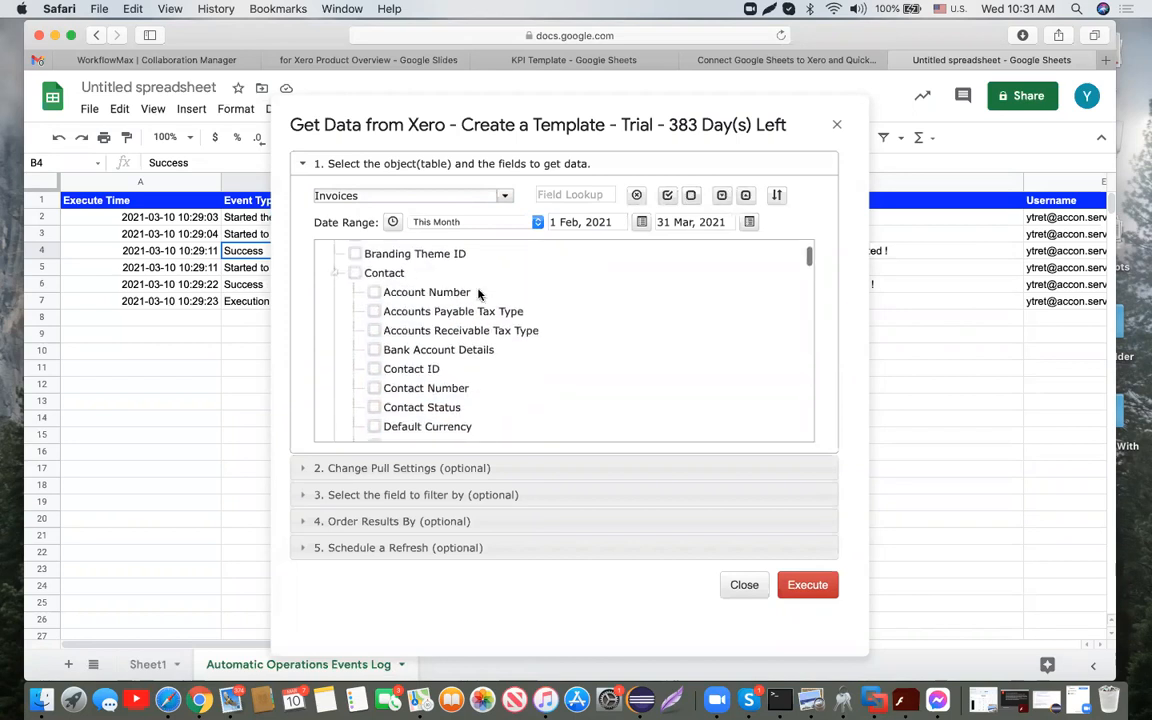
{"action": "scroll", "coordinate": [478, 291], "scroll_direction": "up", "scroll_amount": 2}
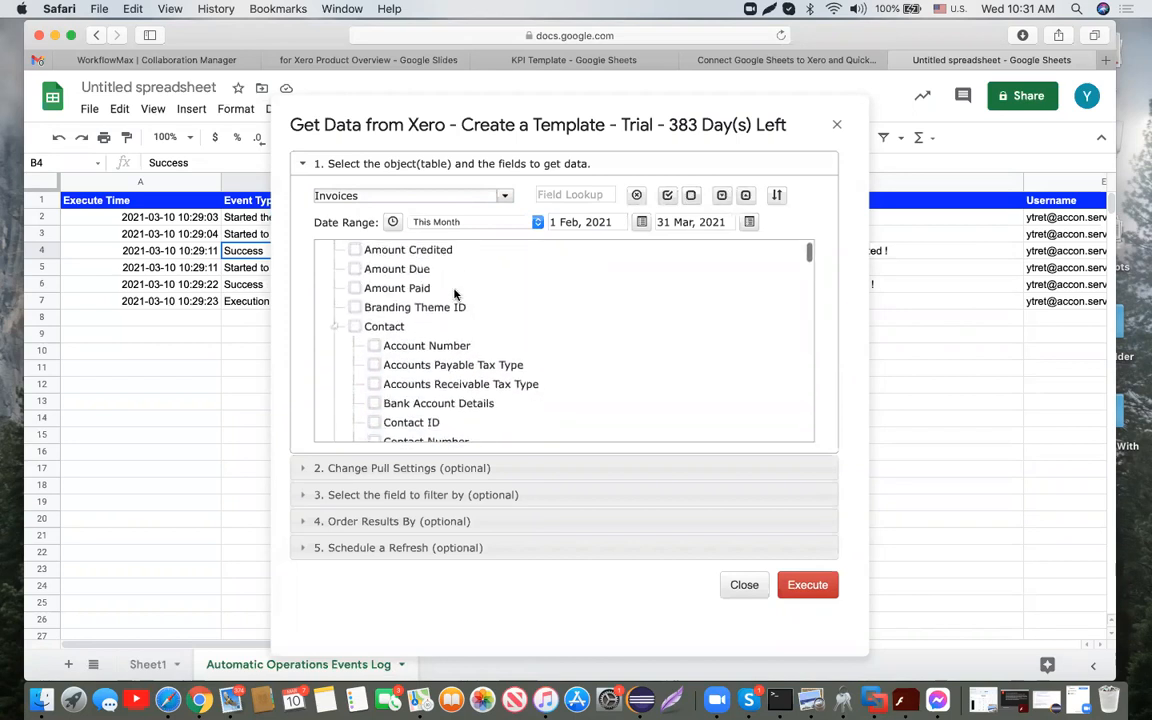
{"action": "left_click", "coordinate": [745, 197]}
Select all invoice fields and move Invoice Number to the first place in the field order
{"action": "left_click", "coordinate": [667, 195]}
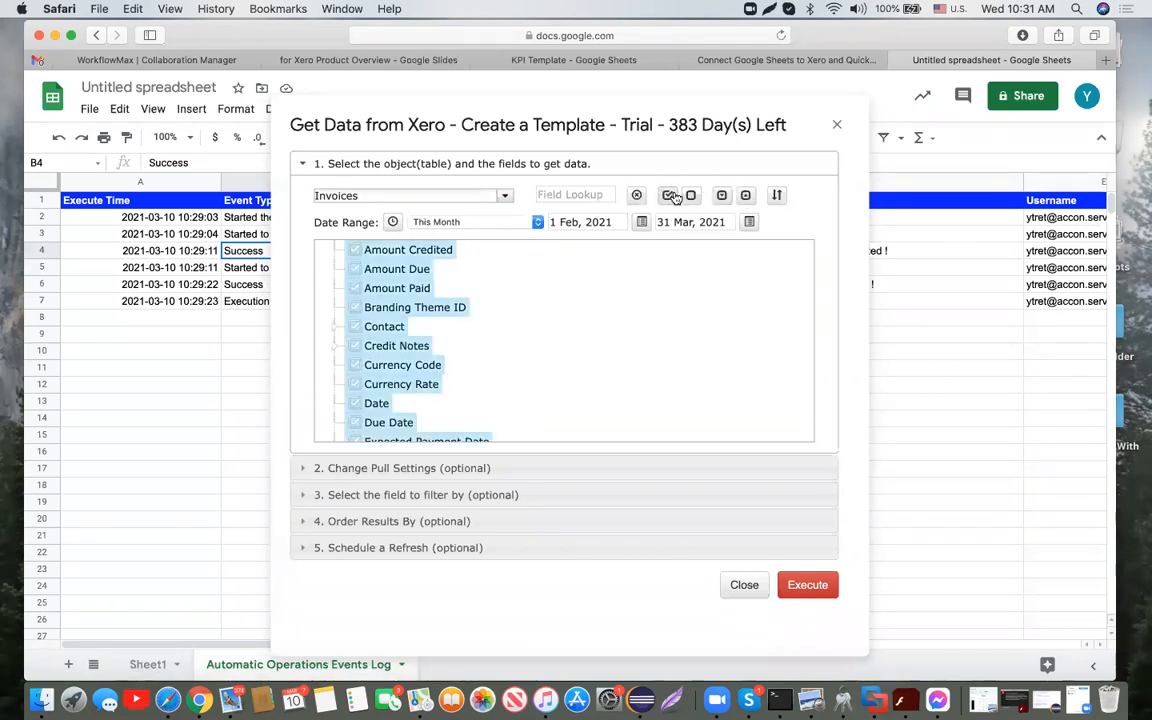
{"action": "left_click", "coordinate": [777, 197]}
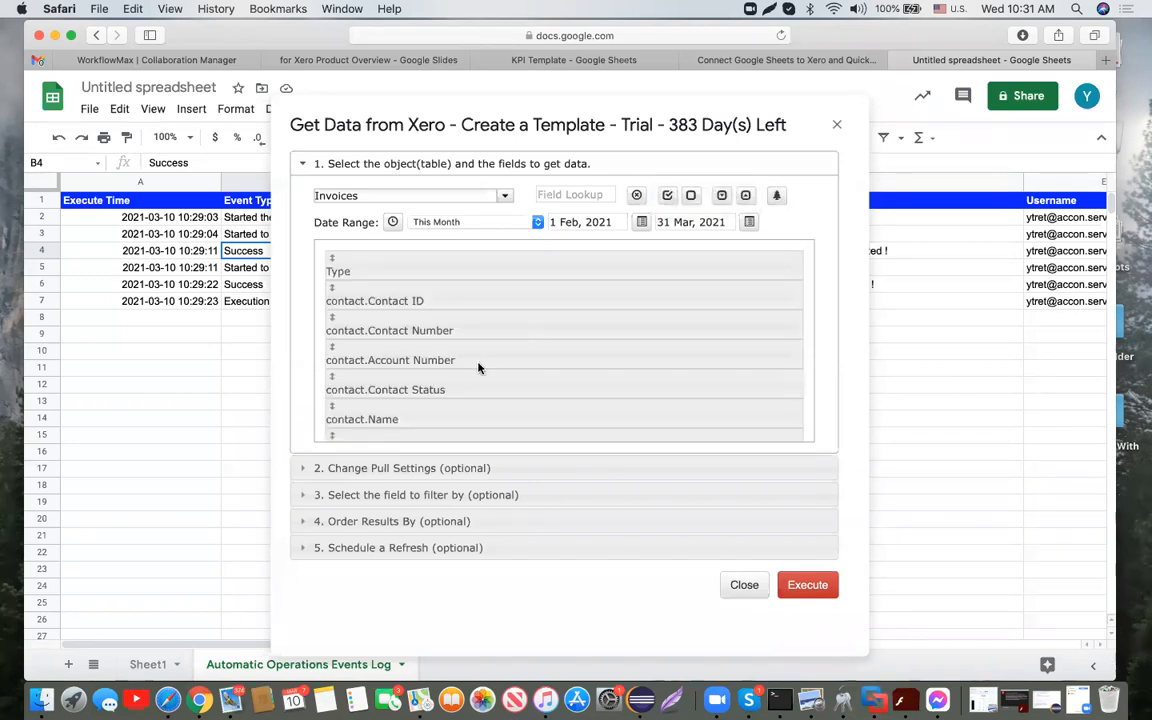
{"action": "scroll", "coordinate": [475, 358], "scroll_direction": "down", "scroll_amount": 5}
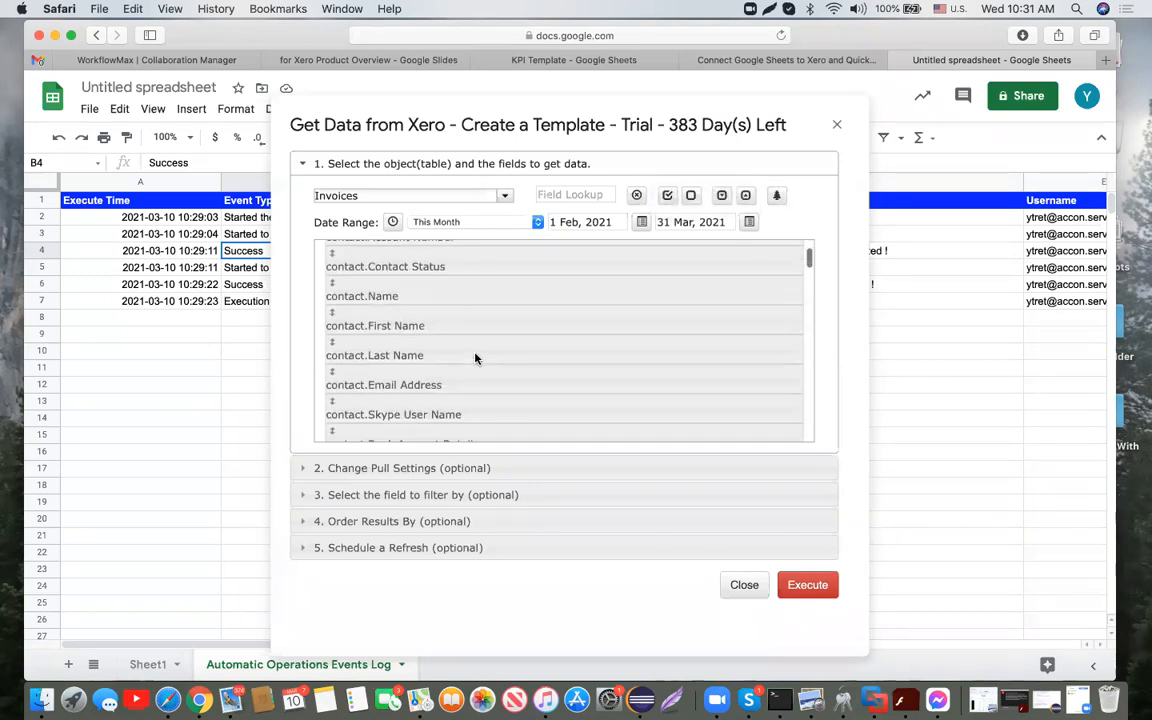
{"action": "scroll", "coordinate": [475, 358], "scroll_direction": "down", "scroll_amount": 10}
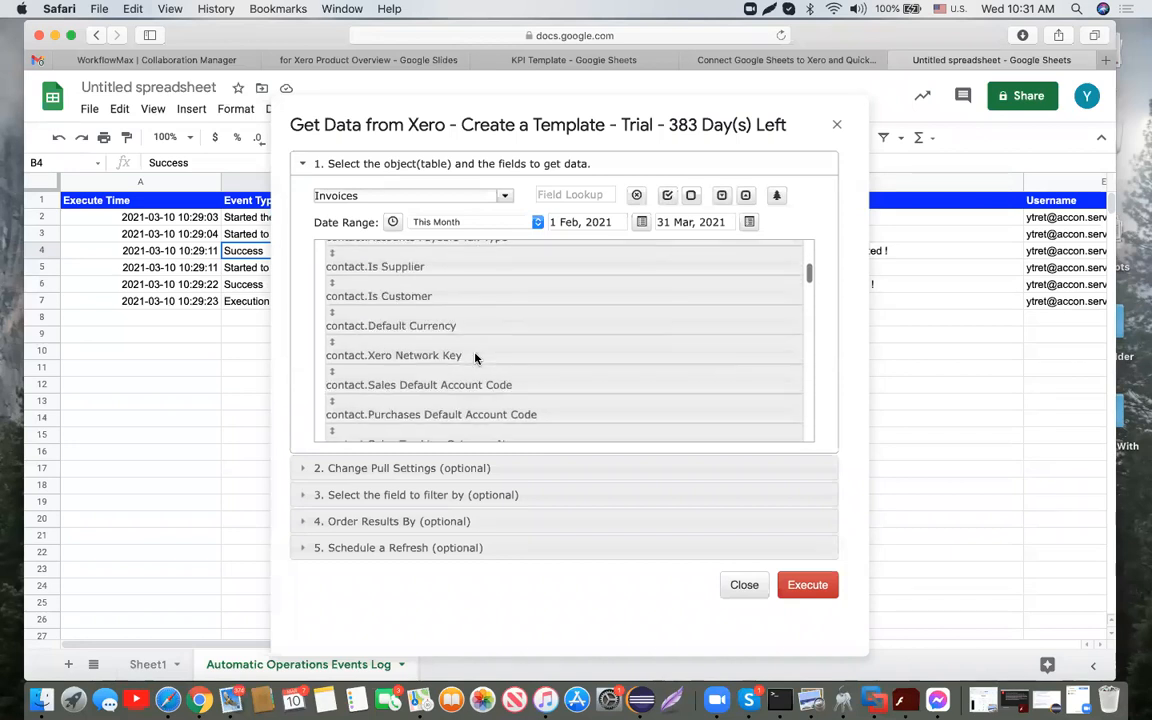
{"action": "scroll", "coordinate": [475, 358], "scroll_direction": "down", "scroll_amount": 10}
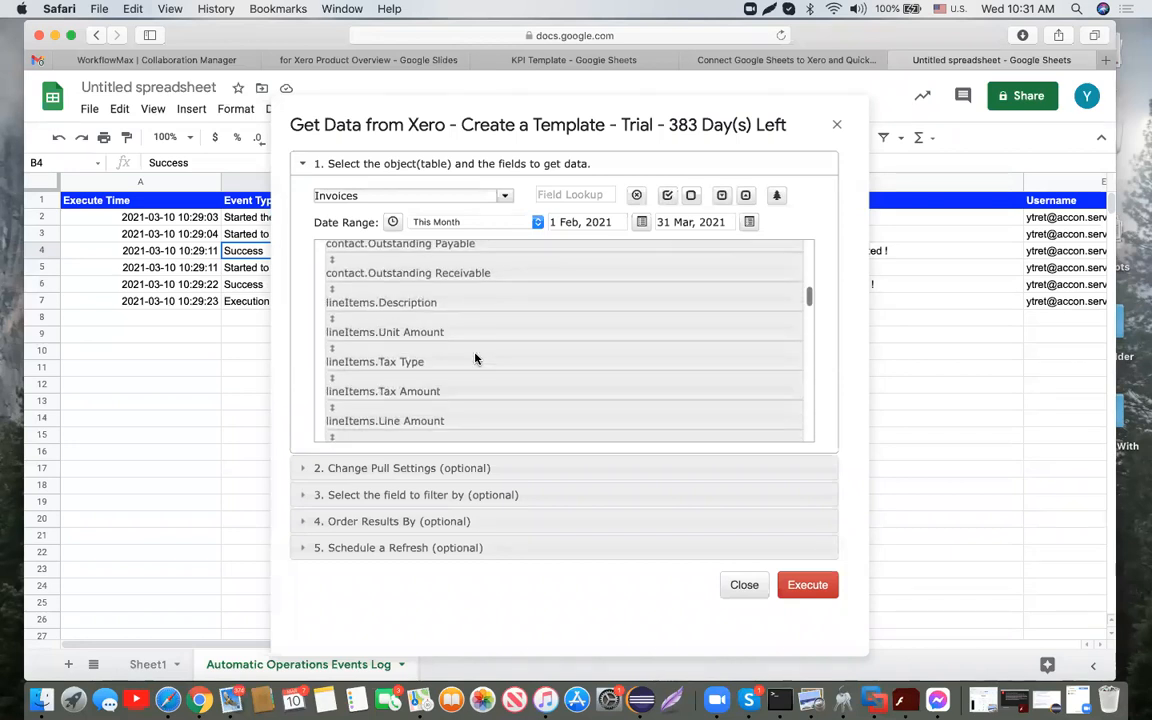
{"action": "scroll", "coordinate": [475, 358], "scroll_direction": "down", "scroll_amount": 8}
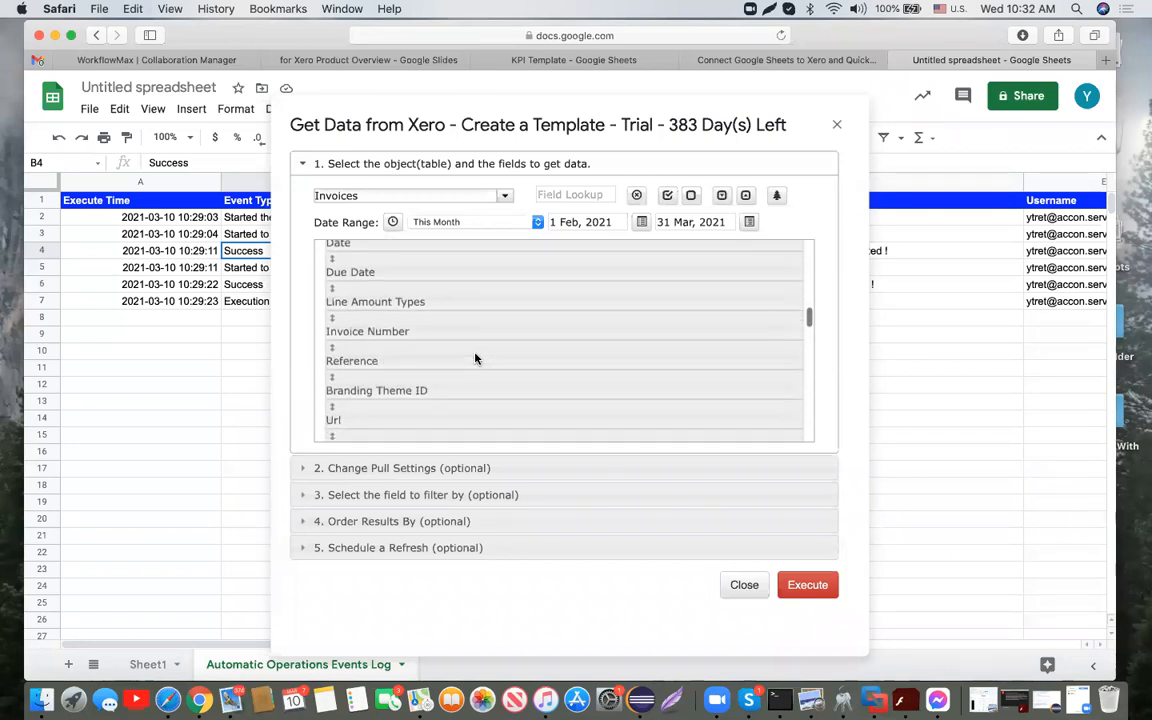
{"action": "scroll", "coordinate": [475, 358], "scroll_direction": "up", "scroll_amount": 1}
{"action": "left_click_drag", "start_coordinate": [451, 336], "coordinate": [450, 267]}
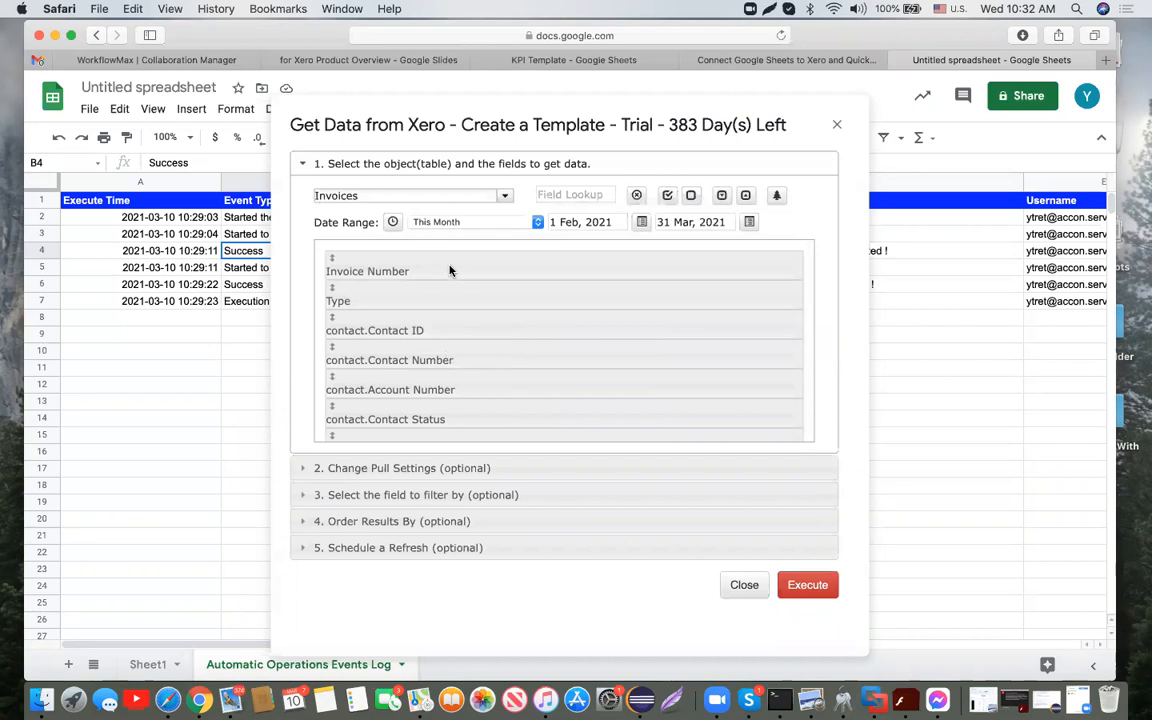
Move Invoice ID to the start of the field order, ahead of Invoice Number
{"action": "scroll", "coordinate": [505, 360], "scroll_direction": "down", "scroll_amount": 10}
{"action": "scroll", "coordinate": [505, 360], "scroll_direction": "down", "scroll_amount": 10}
{"action": "scroll", "coordinate": [505, 298], "scroll_direction": "down", "scroll_amount": 10}
{"action": "scroll", "coordinate": [505, 298], "scroll_direction": "down", "scroll_amount": 8}
{"action": "scroll", "coordinate": [505, 298], "scroll_direction": "down", "scroll_amount": 5}
{"action": "left_click_drag", "start_coordinate": [441, 309], "coordinate": [440, 260]}
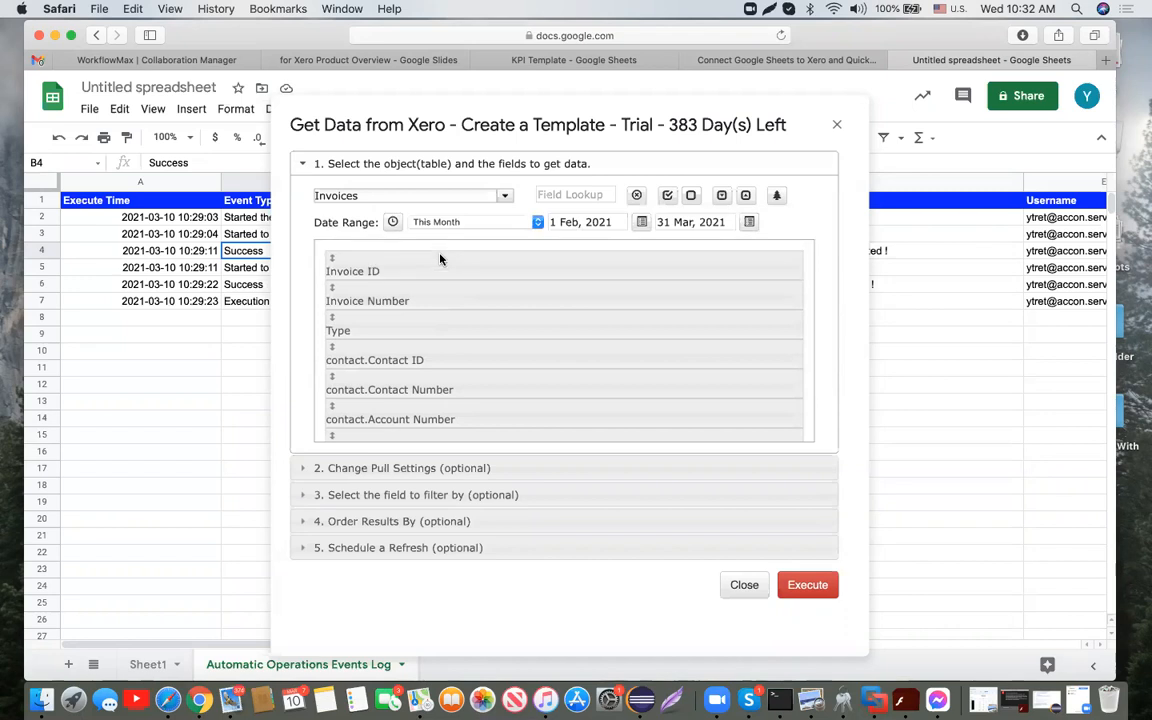
Add a filter to the Invoices report so that type equals ACCREC
{"action": "left_click", "coordinate": [487, 496]}
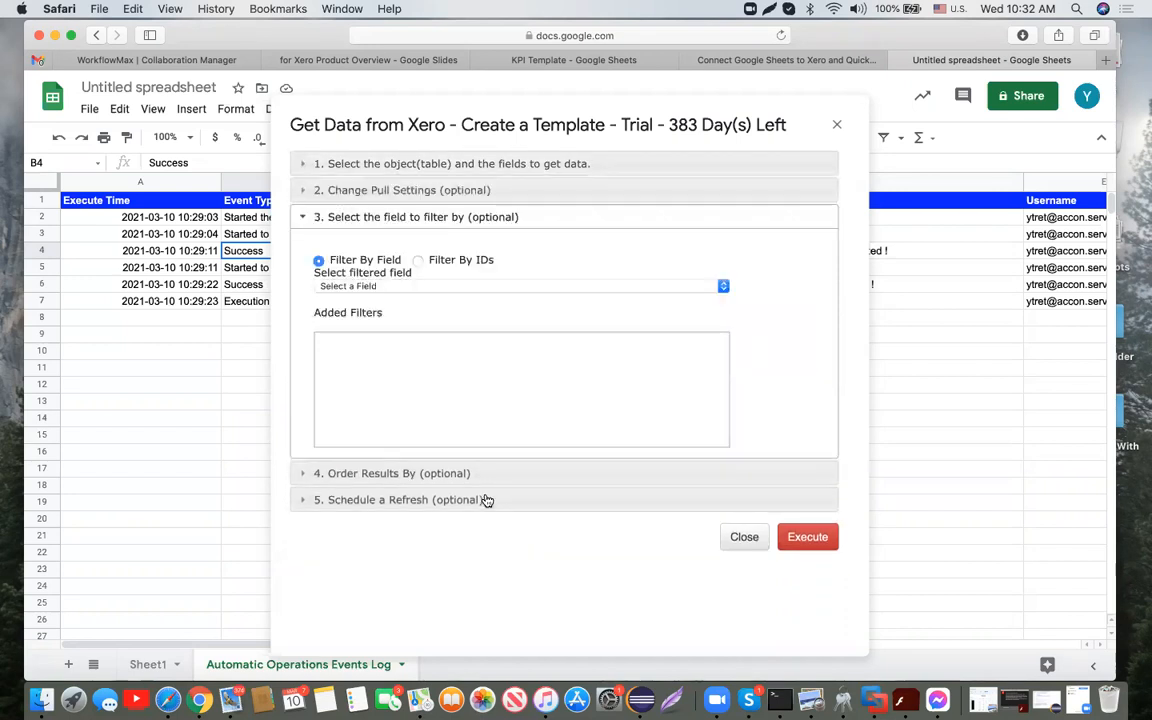
{"action": "left_click", "coordinate": [723, 286]}
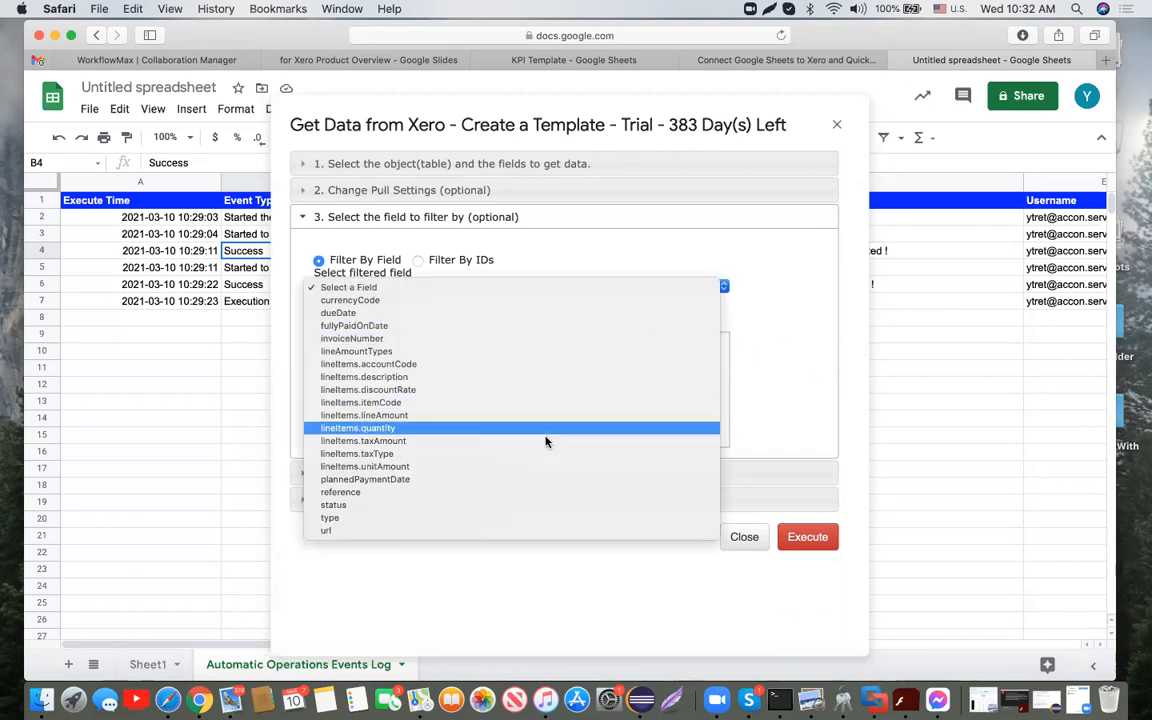
{"action": "left_click", "coordinate": [556, 519]}
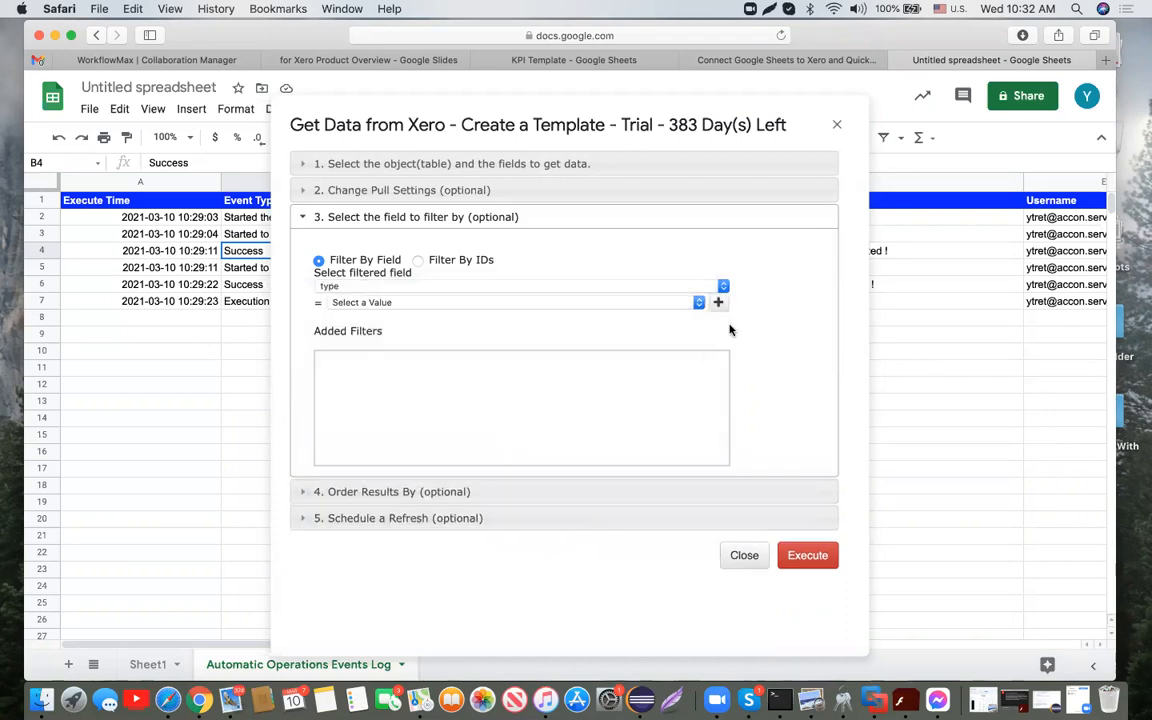
{"action": "left_click", "coordinate": [698, 302]}
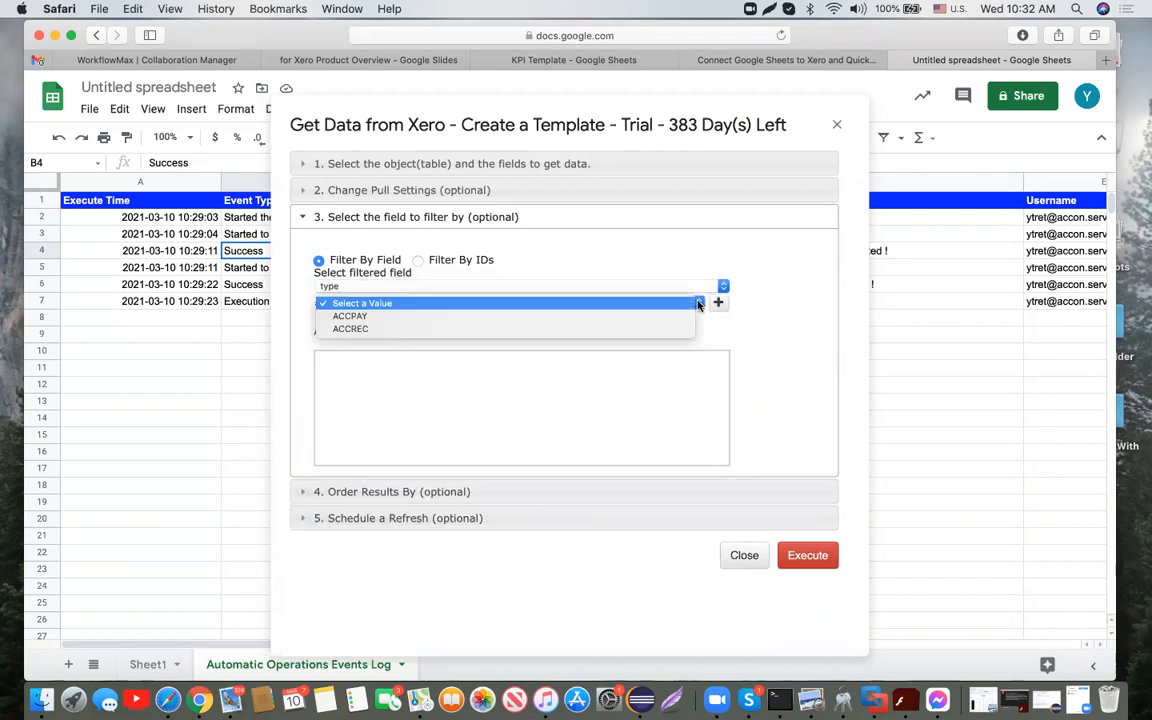
{"action": "left_click", "coordinate": [581, 332]}
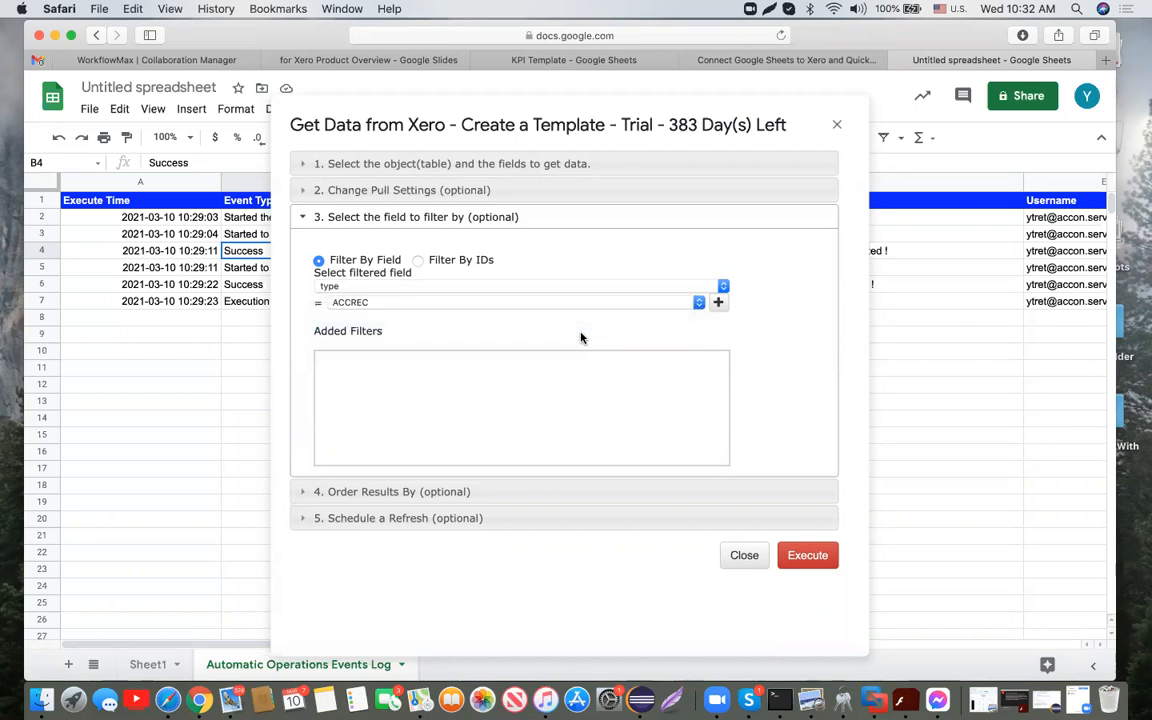
{"action": "left_click", "coordinate": [718, 303]}
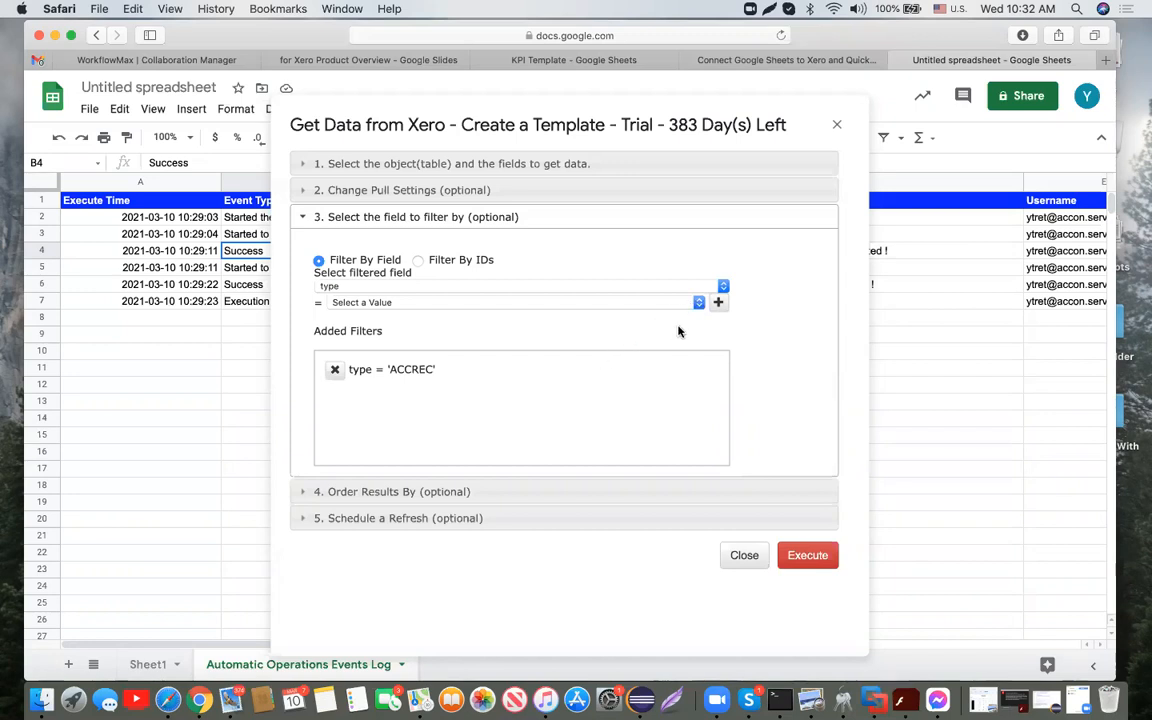
Examine which values the type and status fields offer for filtering, leaving the value unselected
{"action": "left_click", "coordinate": [699, 305]}
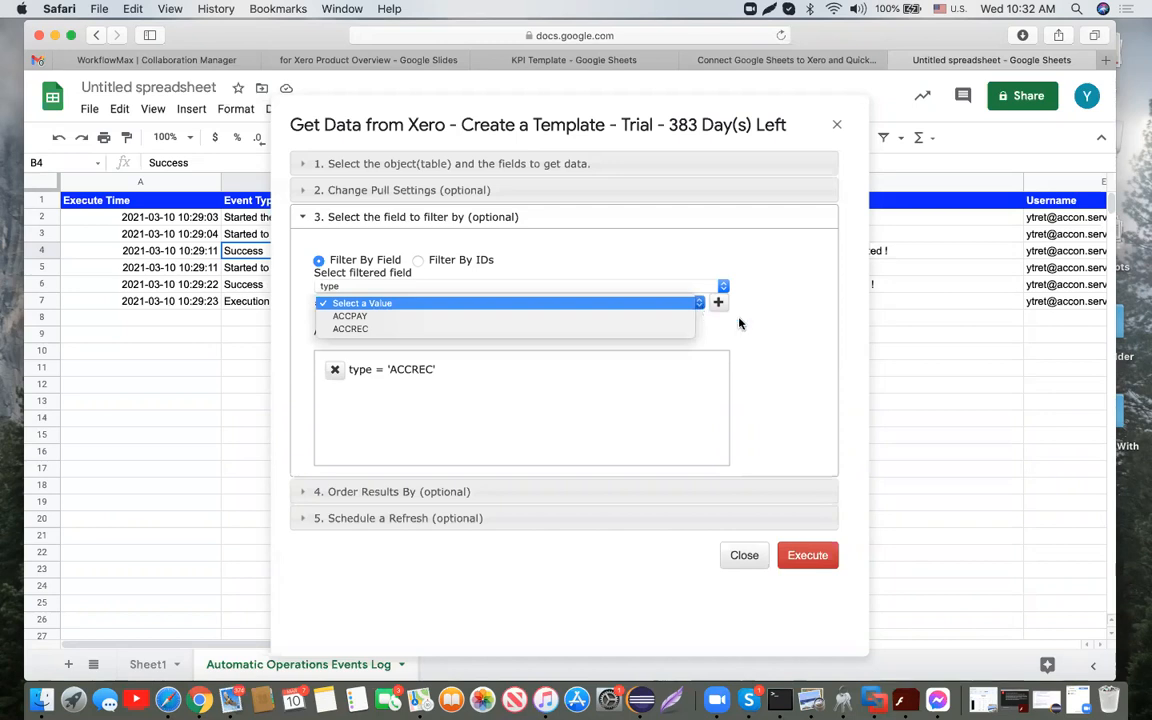
{"action": "left_click", "coordinate": [758, 333]}
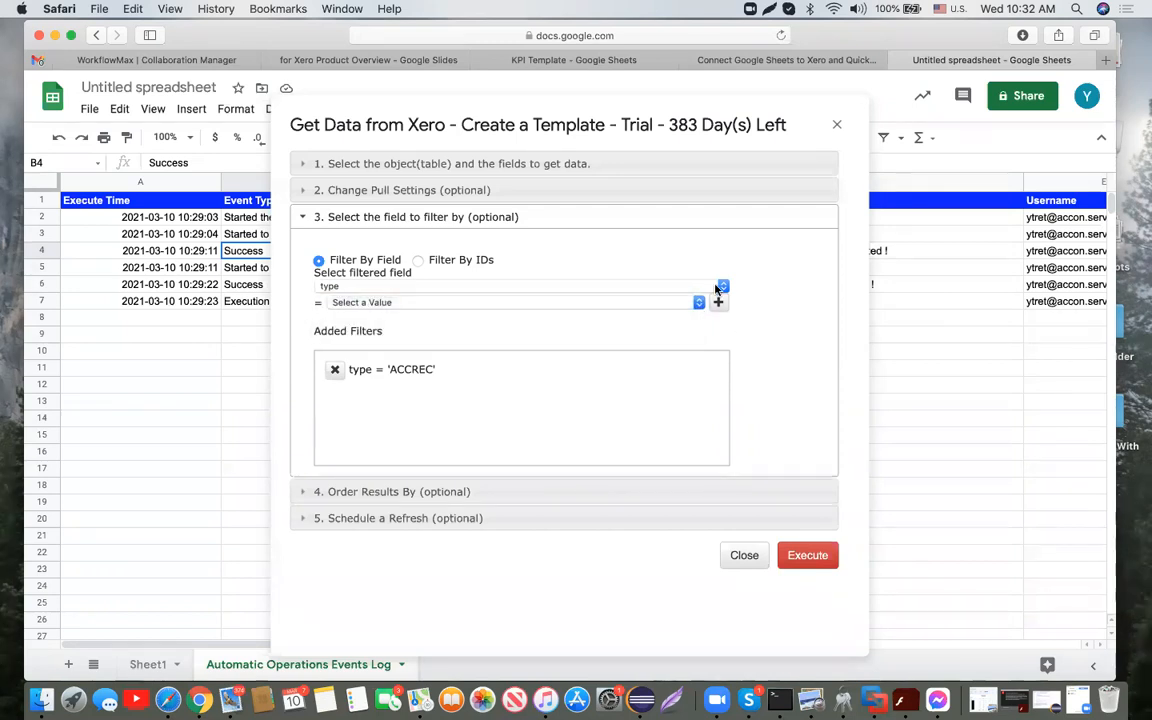
{"action": "left_click", "coordinate": [670, 286]}
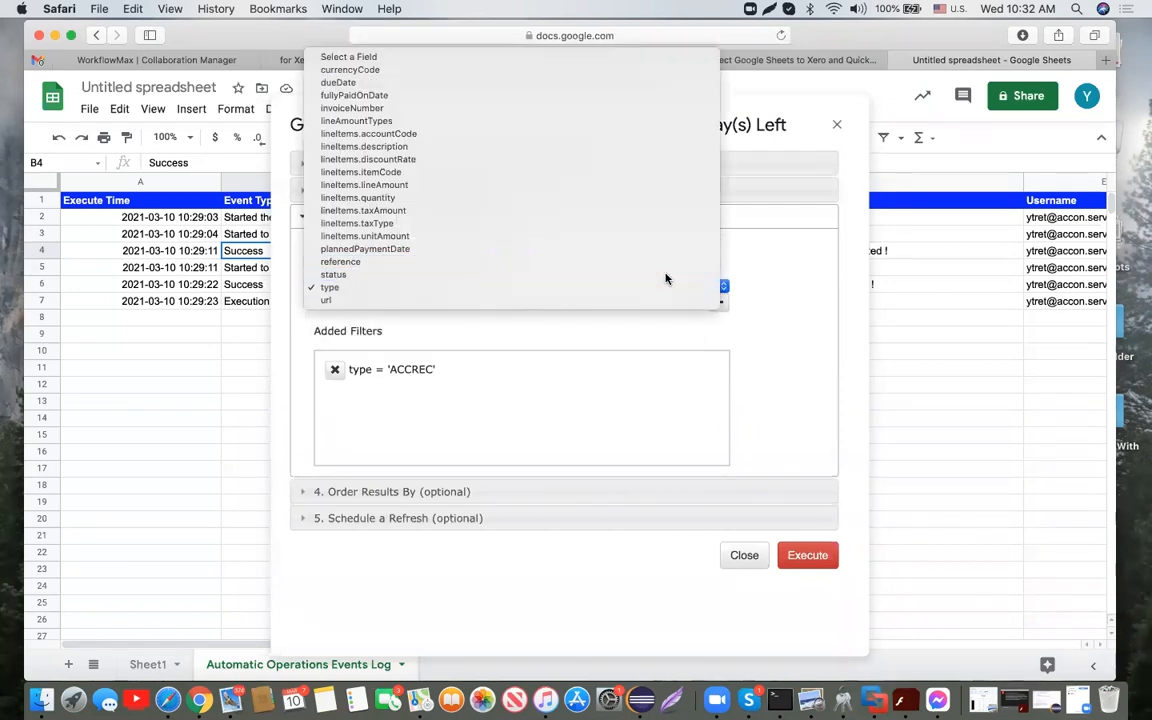
{"action": "left_click", "coordinate": [666, 275]}
{"action": "left_click", "coordinate": [699, 303]}
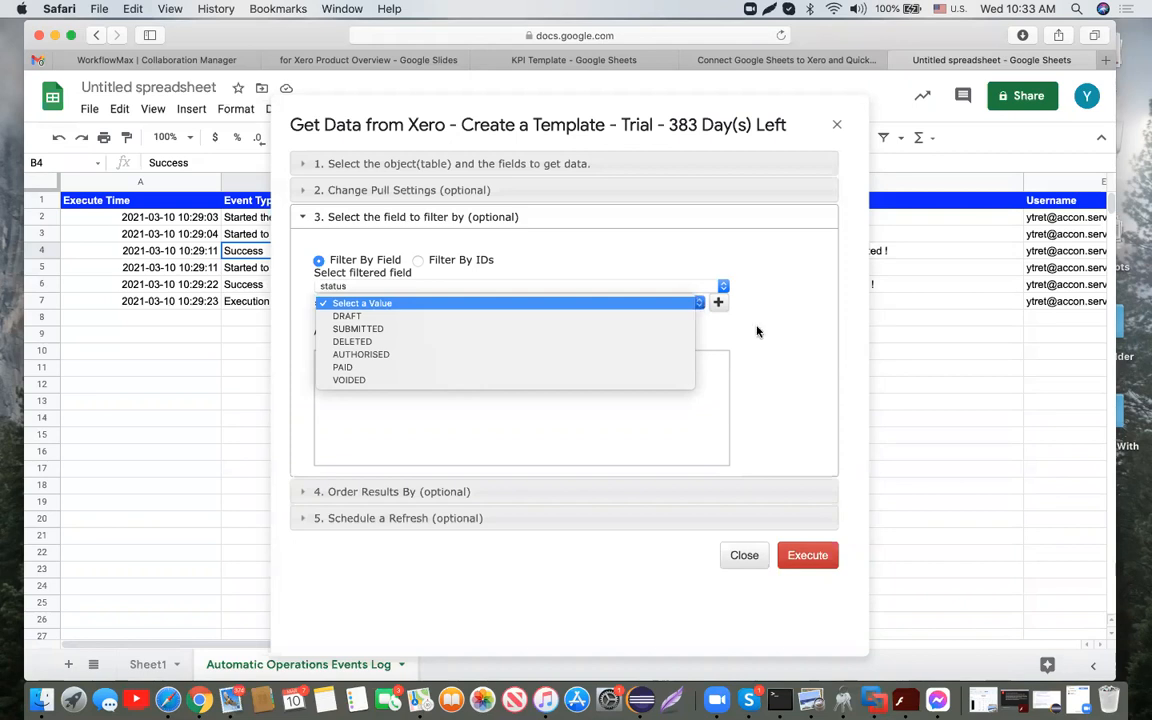
{"action": "left_click", "coordinate": [801, 340]}
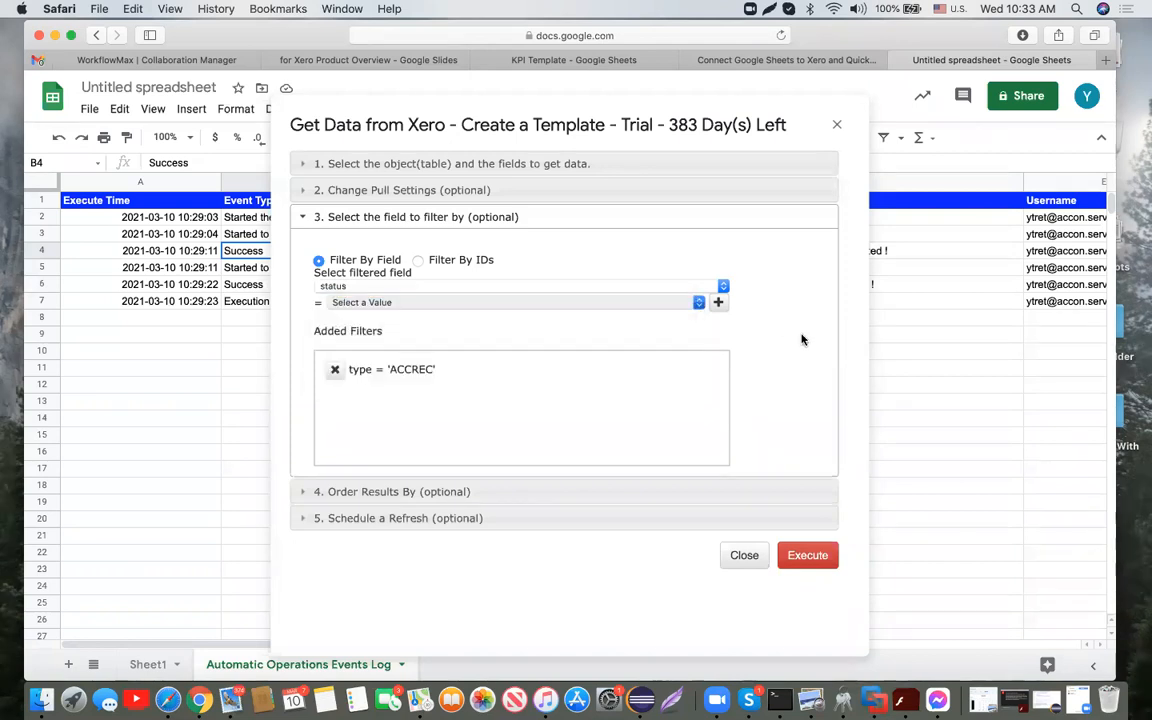
Execute the Invoices report and look through the pulled rows and columns in the Invoice sheet
{"action": "left_click", "coordinate": [808, 556]}
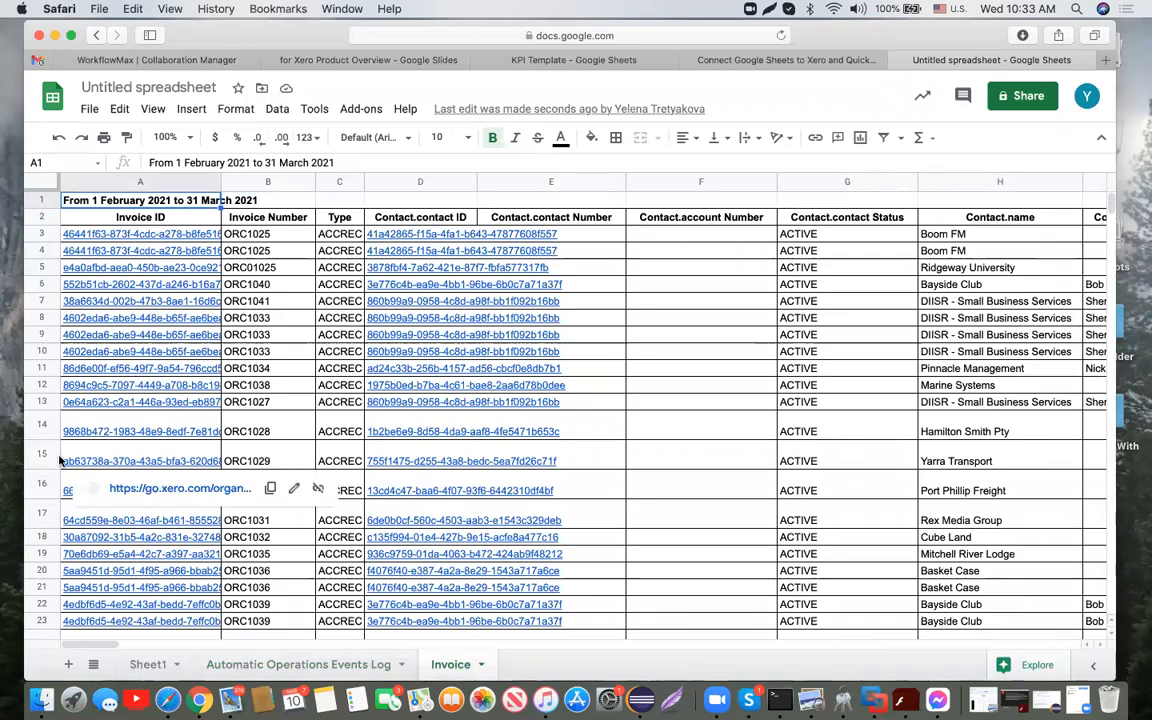
{"action": "scroll", "coordinate": [59, 460], "scroll_direction": "down", "scroll_amount": 10}
{"action": "scroll", "coordinate": [59, 460], "scroll_direction": "up", "scroll_amount": 5}
{"action": "left_click", "coordinate": [140, 408]}
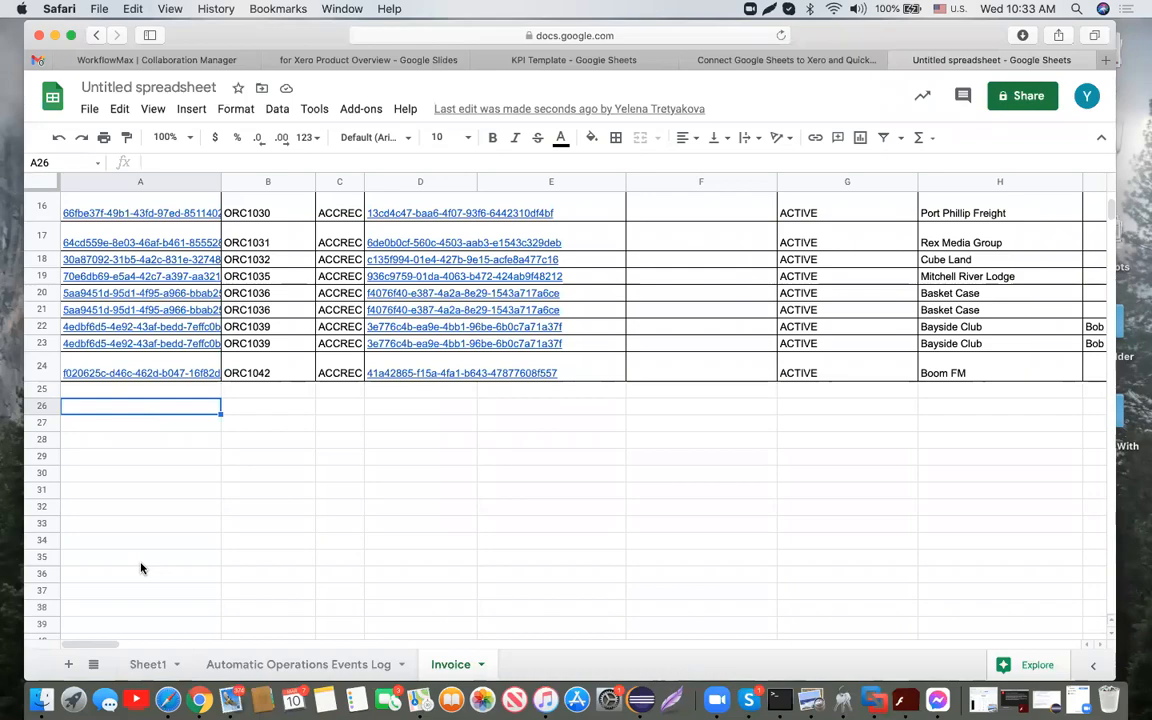
{"action": "scroll", "coordinate": [140, 568], "scroll_direction": "up", "scroll_amount": 5}
{"action": "scroll", "coordinate": [798, 399], "scroll_direction": "right", "scroll_amount": 2}
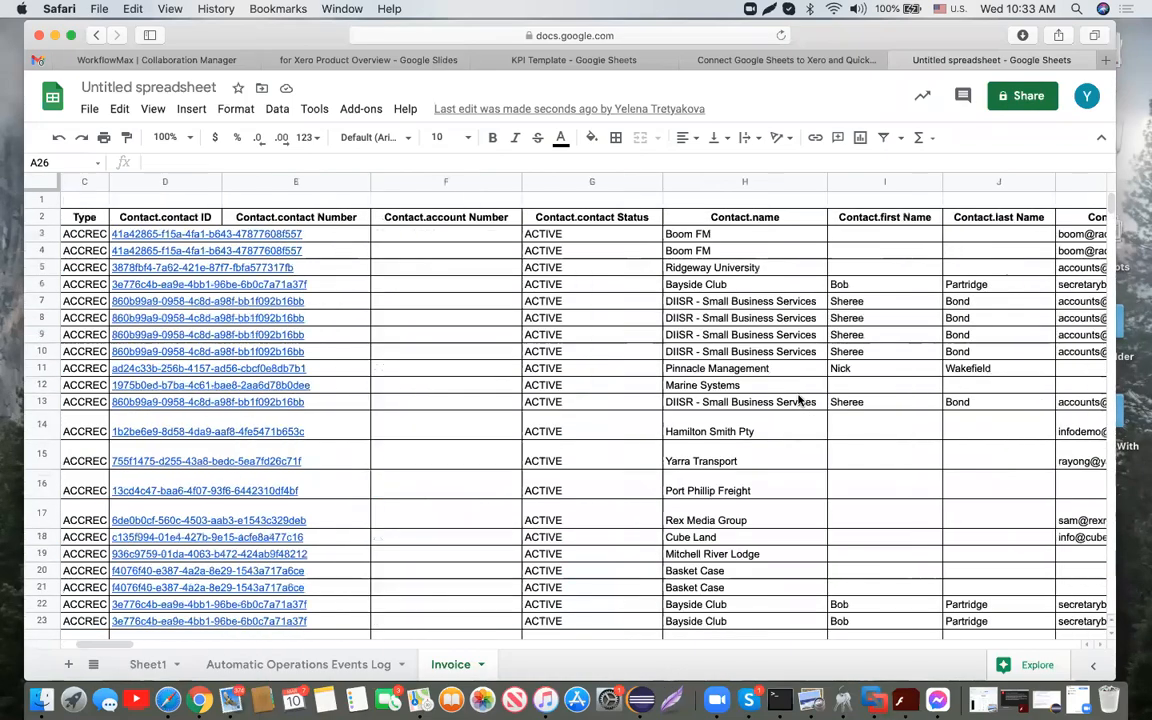
{"action": "scroll", "coordinate": [798, 399], "scroll_direction": "right", "scroll_amount": 20}
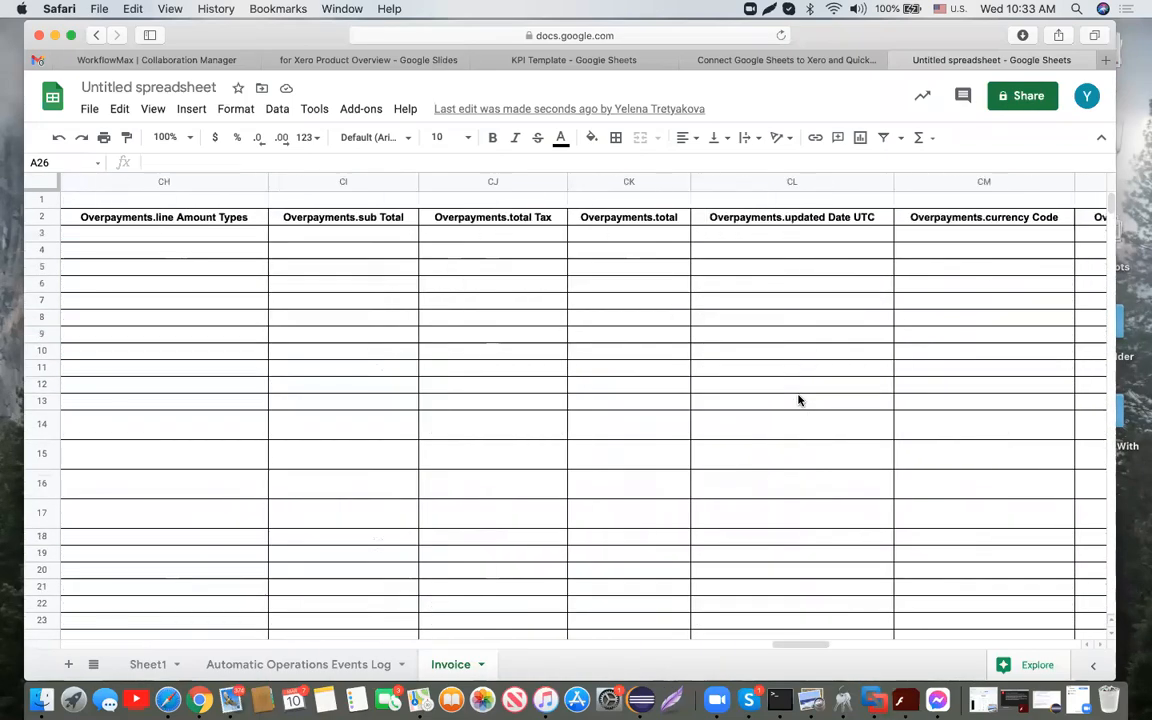
{"action": "scroll", "coordinate": [798, 400], "scroll_direction": "right", "scroll_amount": 9}
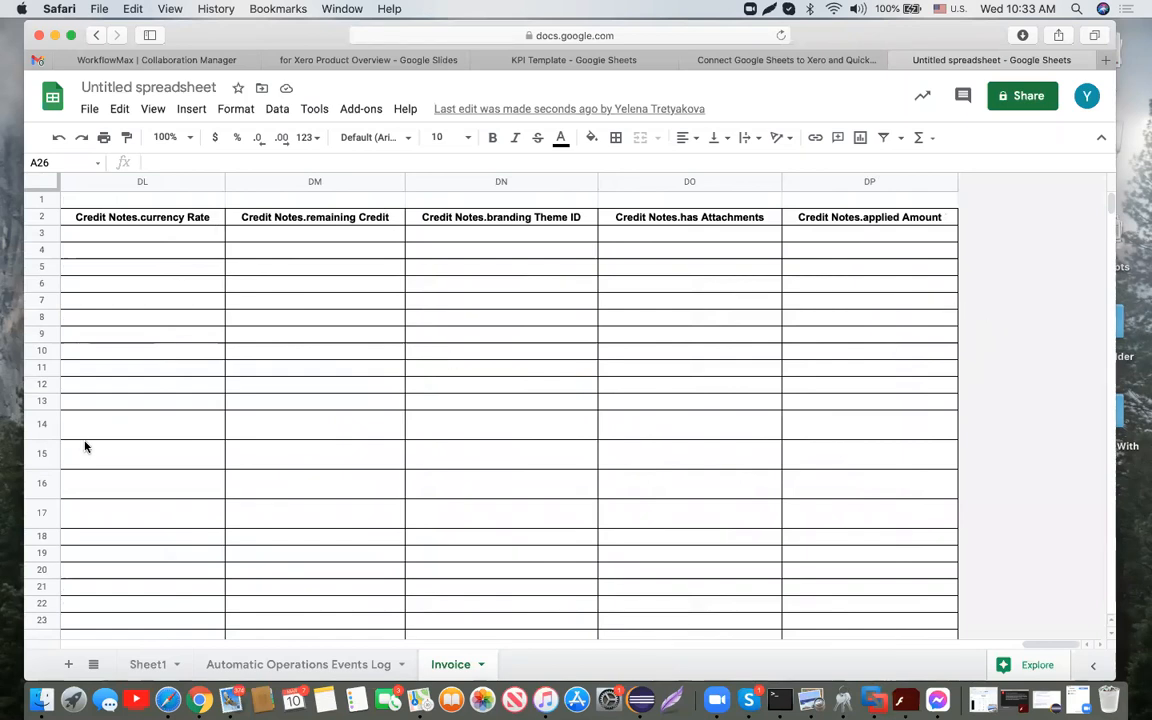
{"action": "scroll", "coordinate": [85, 447], "scroll_direction": "left", "scroll_amount": 20}
{"action": "scroll", "coordinate": [85, 445], "scroll_direction": "down", "scroll_amount": 5}
{"action": "scroll", "coordinate": [85, 442], "scroll_direction": "up", "scroll_amount": 5}
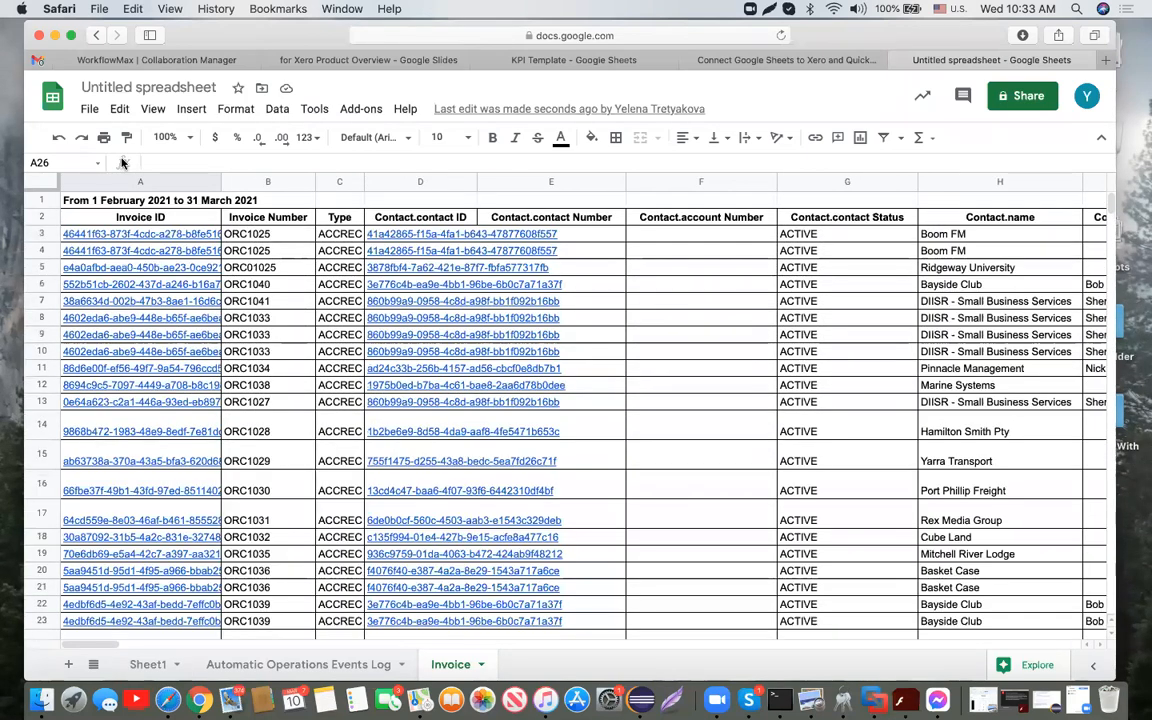
Widen the Invoice ID column to fit the full IDs and open the first invoice's Xero link in row 3
{"action": "left_click_drag", "start_coordinate": [222, 183], "coordinate": [293, 183]}
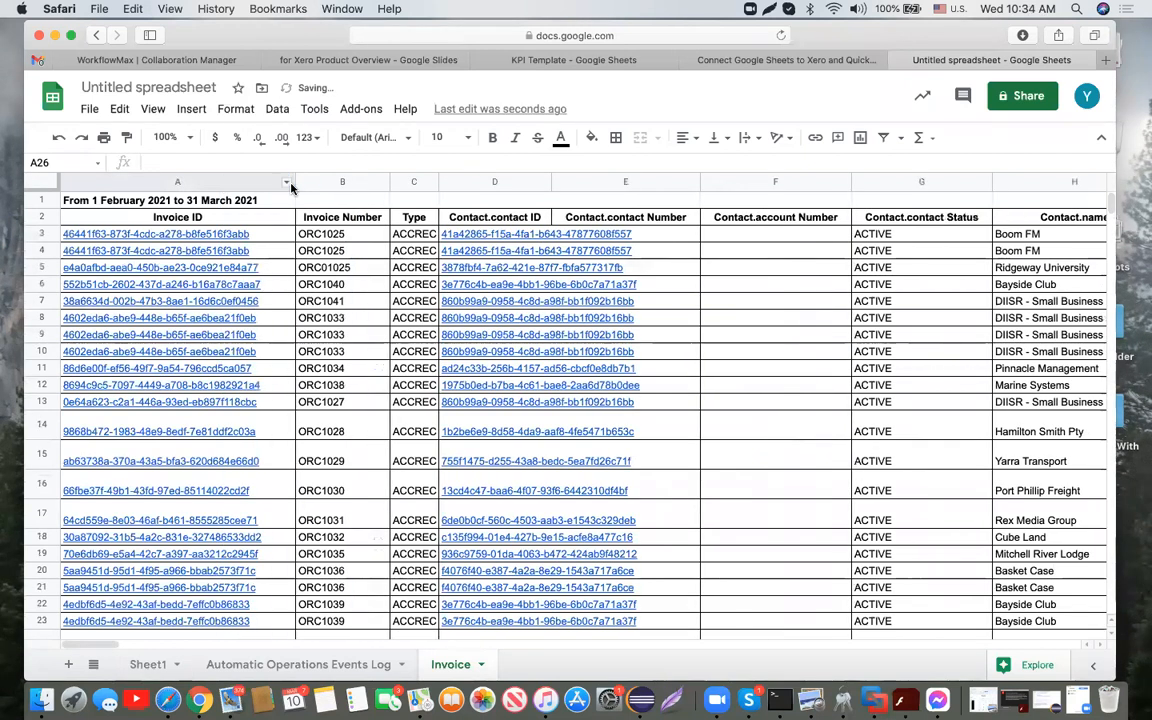
{"action": "mouse_move", "coordinate": [220, 237]}
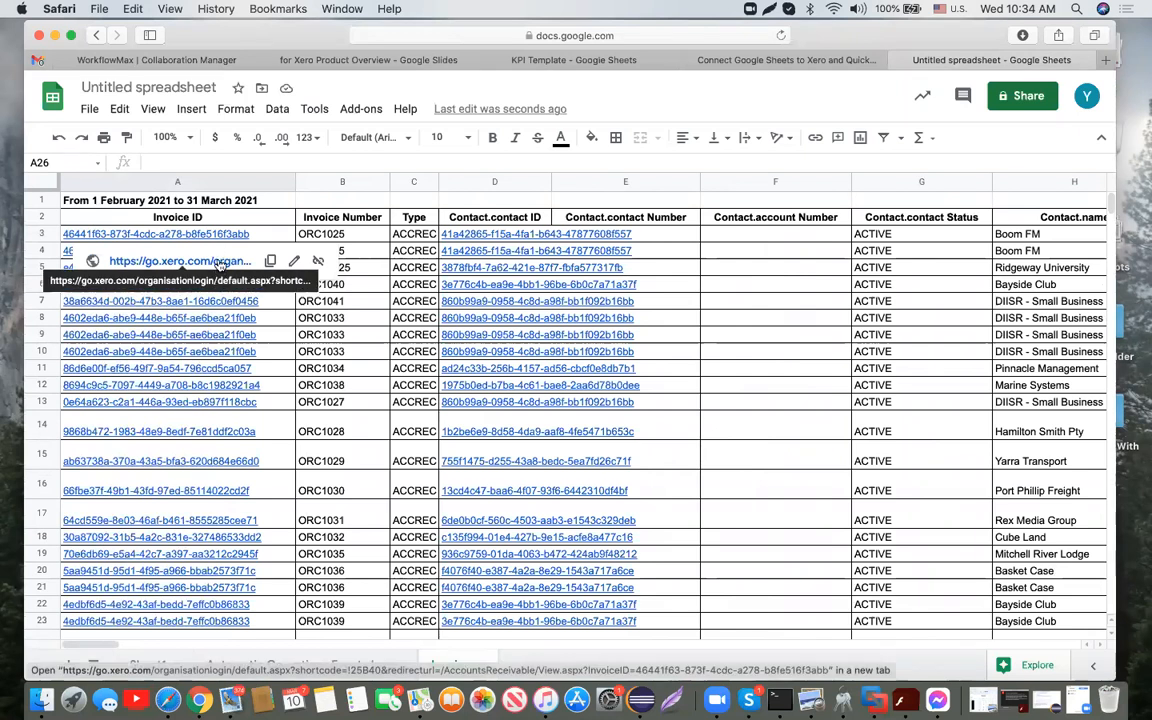
{"action": "left_click", "coordinate": [220, 262]}
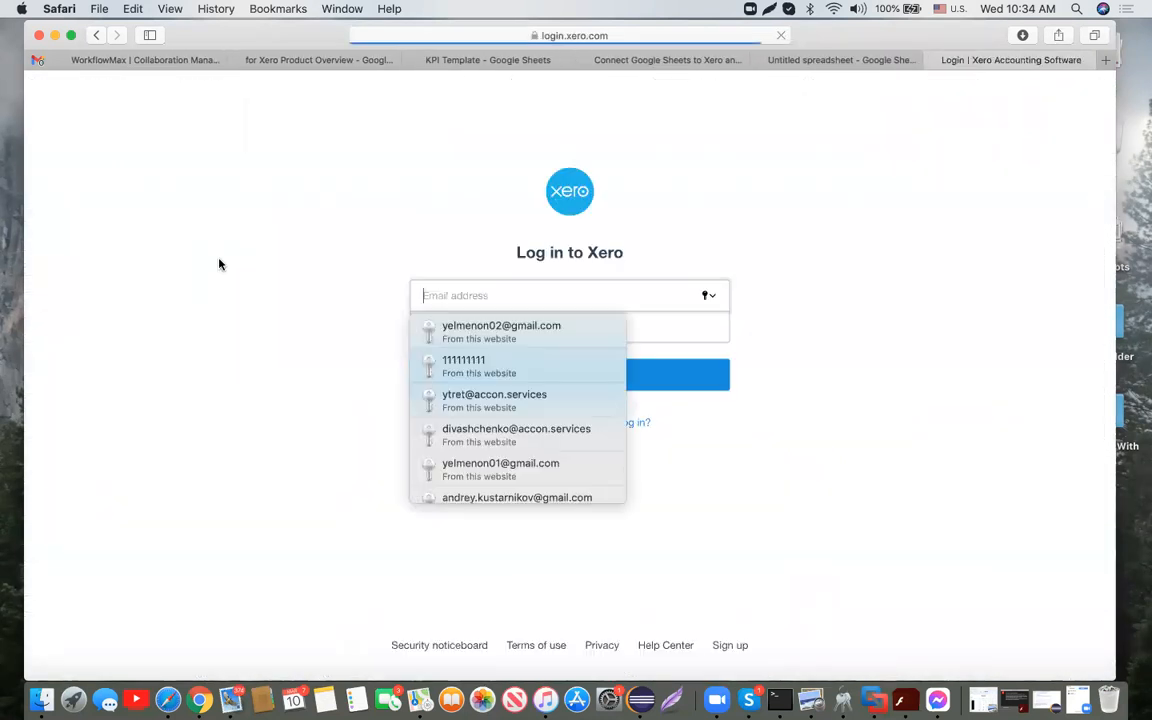
Log in to Xero by filling in the saved account e-mail and password
{"action": "left_click", "coordinate": [452, 335]}
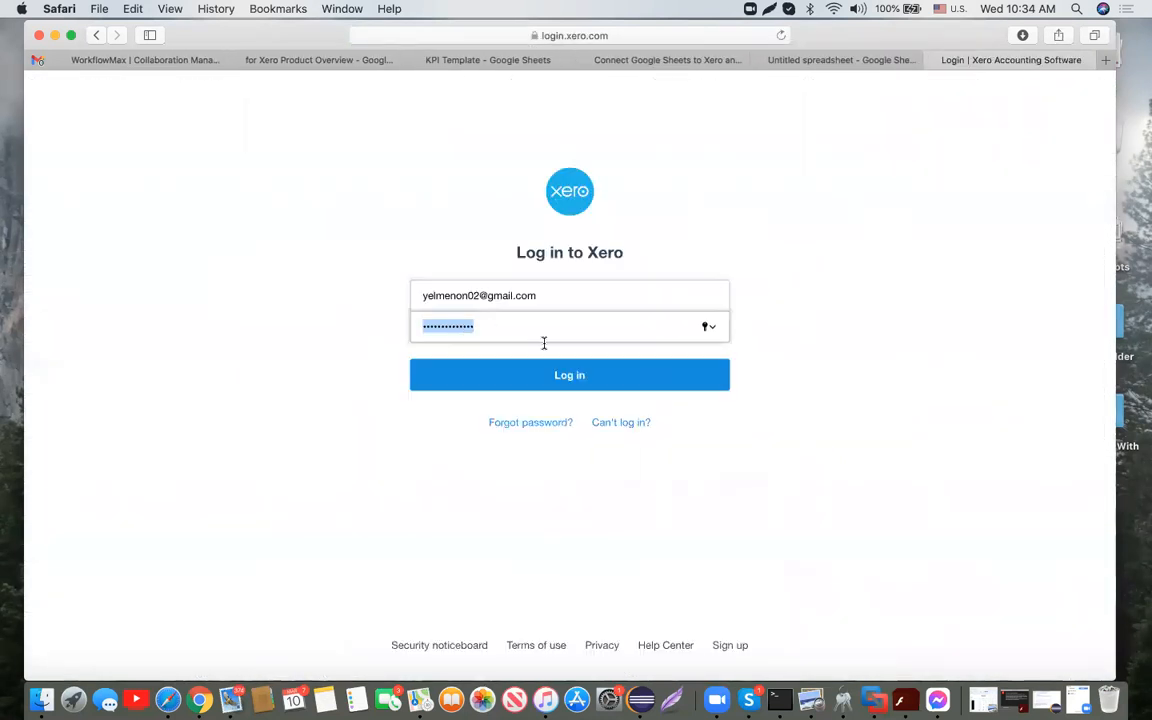
{"action": "left_click", "coordinate": [594, 377]}
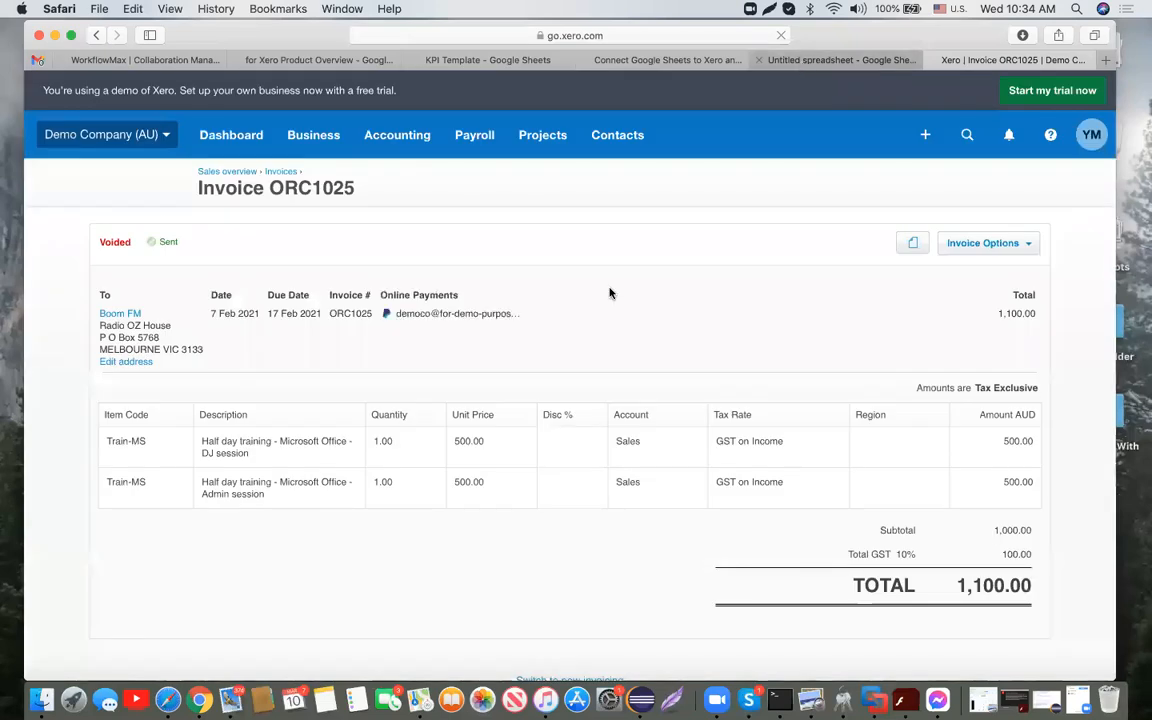
Return to the spreadsheet and look through the linked invoice and contact IDs
{"action": "left_click", "coordinate": [850, 62]}
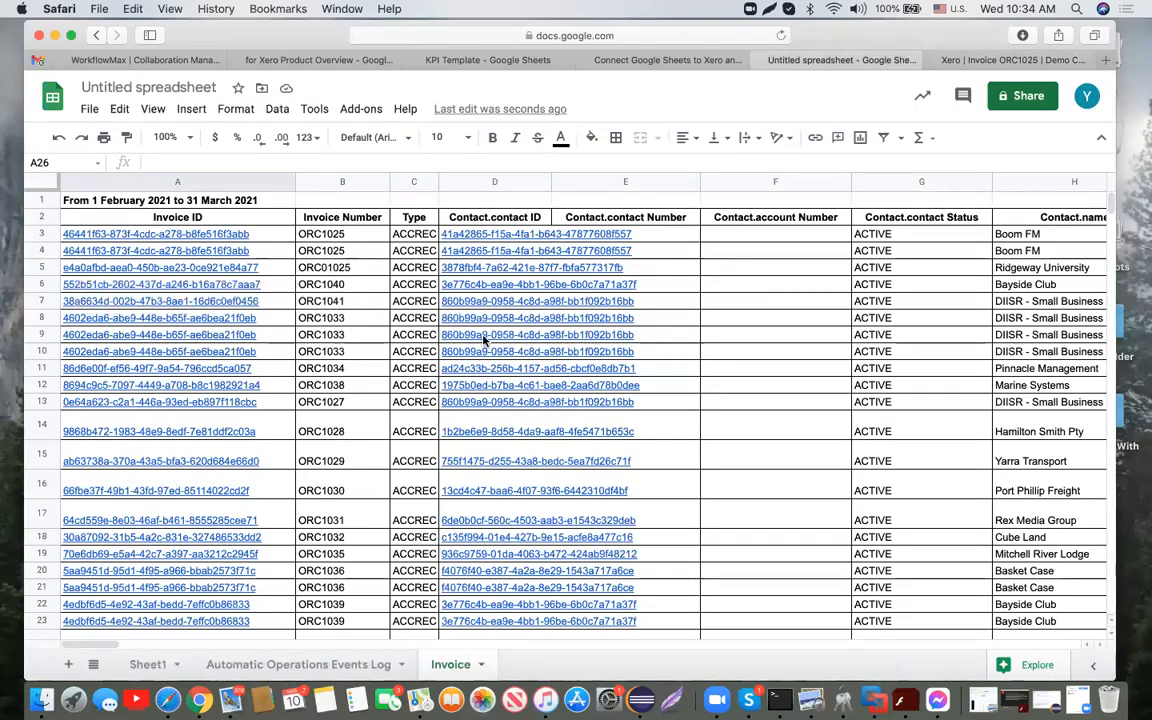
{"action": "mouse_move", "coordinate": [484, 341]}
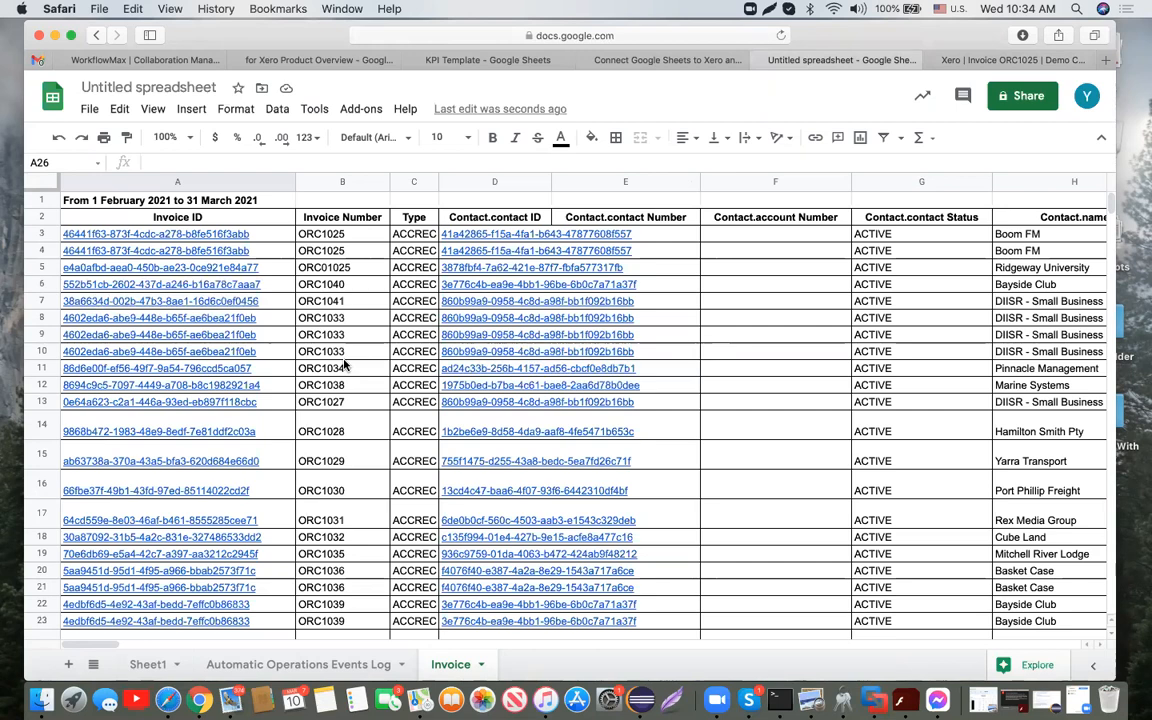
{"action": "scroll", "coordinate": [342, 365], "scroll_direction": "down", "scroll_amount": 3}
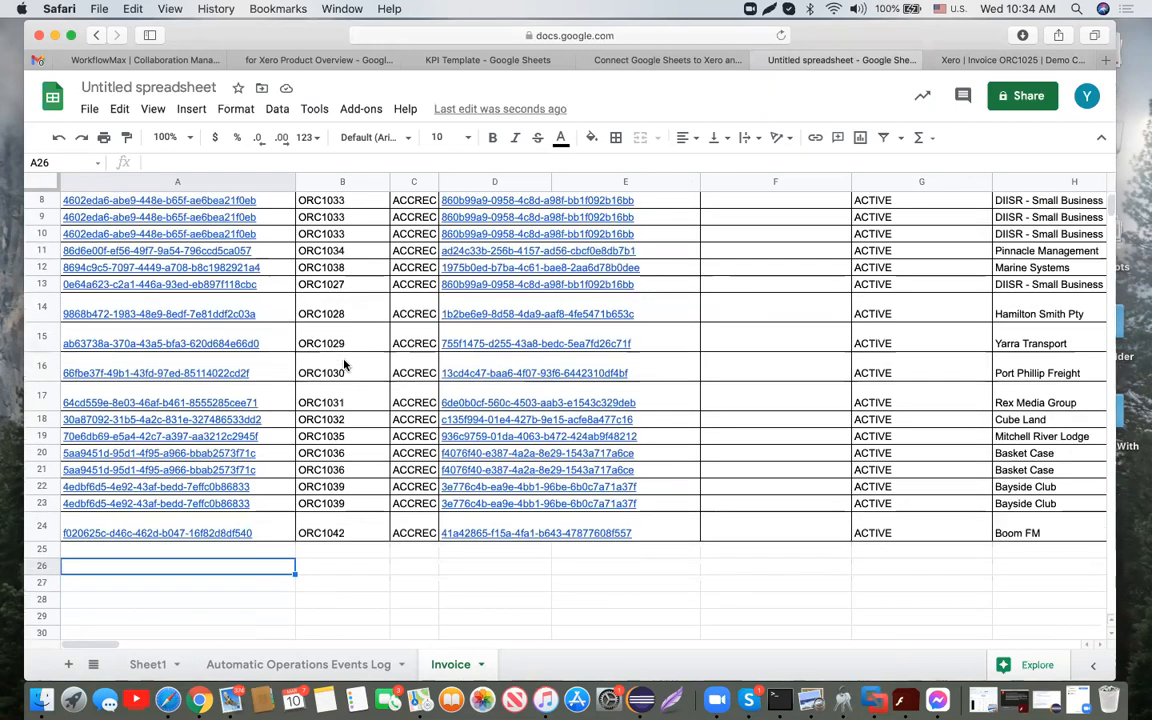
{"action": "scroll", "coordinate": [343, 365], "scroll_direction": "up", "scroll_amount": 3}
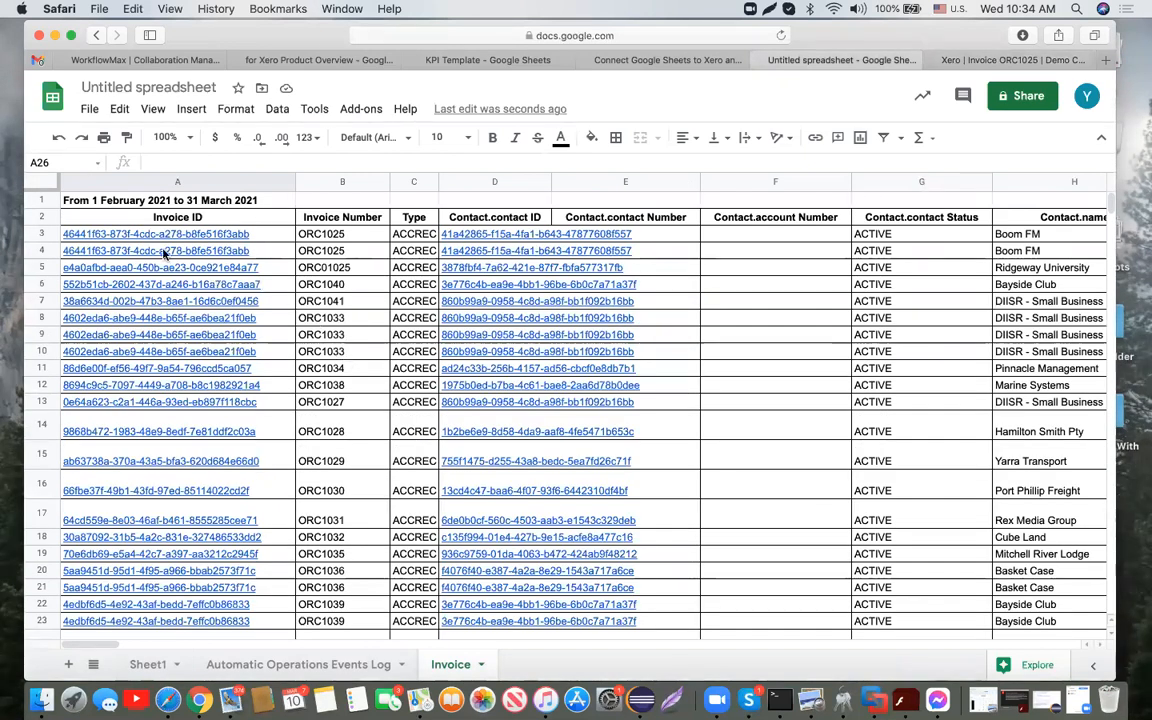
Select header row 2 and open G-Accon for XERO's upload of accounting data to Demo Company (AU)
{"action": "left_click", "coordinate": [42, 217]}
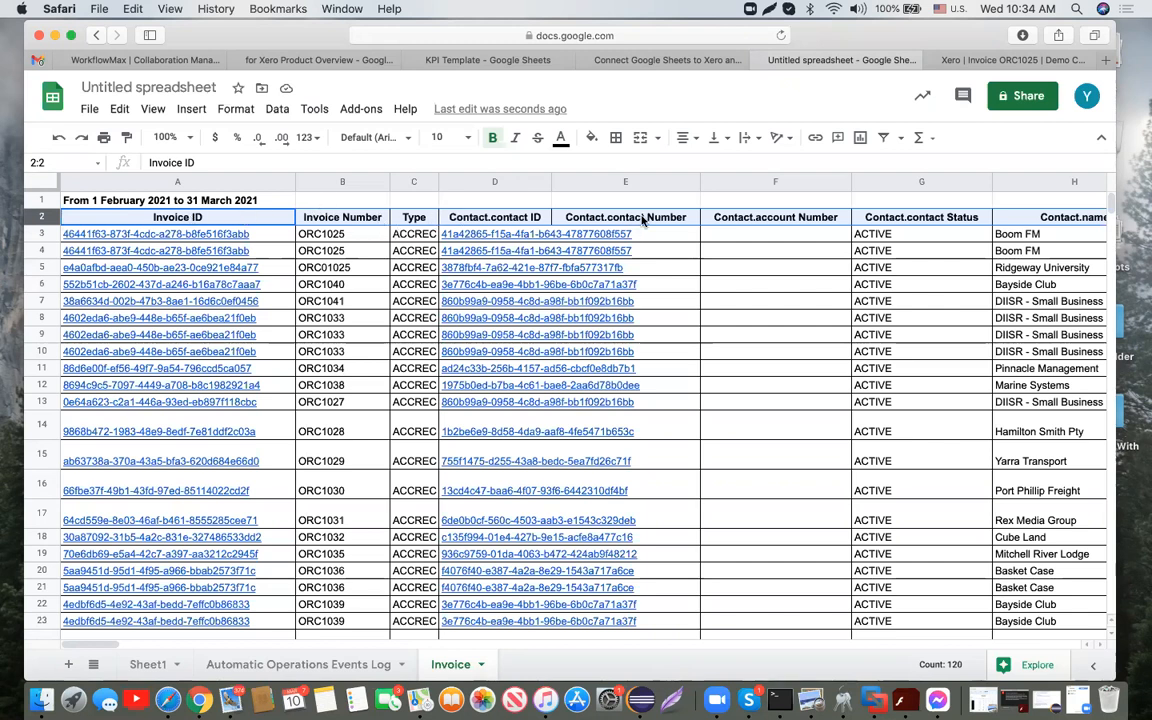
{"action": "left_click", "coordinate": [372, 115]}
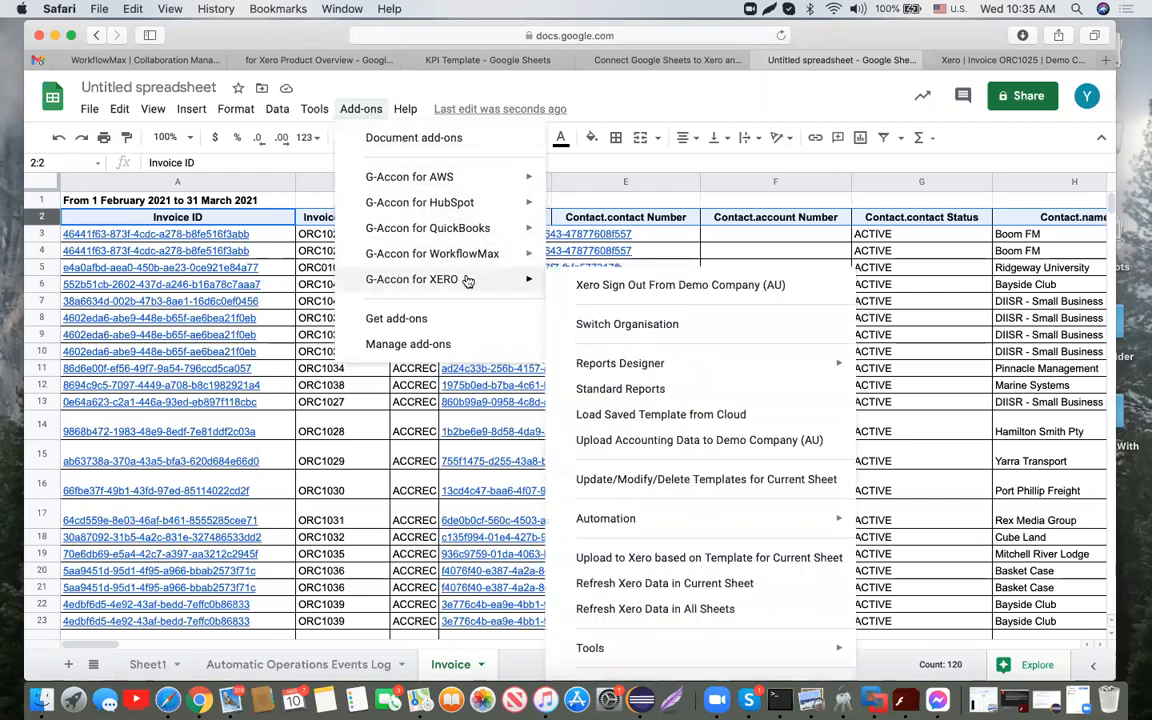
{"action": "left_click", "coordinate": [632, 445]}
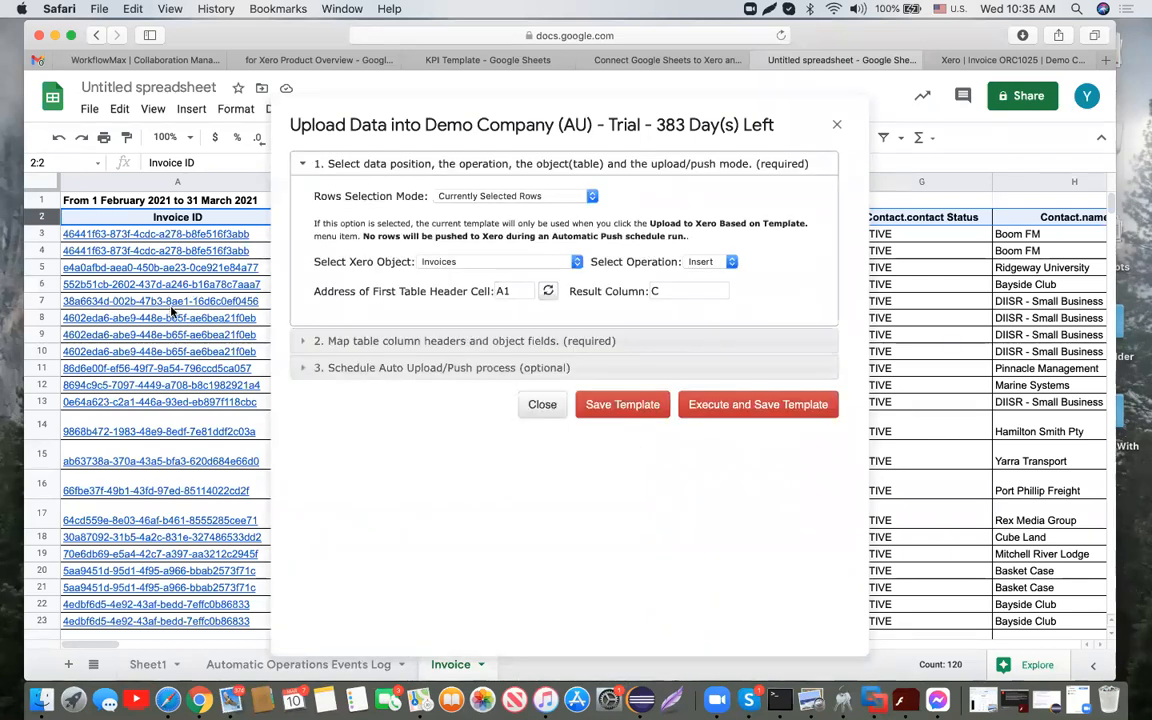
Copy the invoice in row 3 to row 25 below the data and clear the copy's Invoice ID in A25
{"action": "scroll", "coordinate": [165, 300], "scroll_direction": "down", "scroll_amount": 3}
{"action": "scroll", "coordinate": [170, 312], "scroll_direction": "down", "scroll_amount": 3}
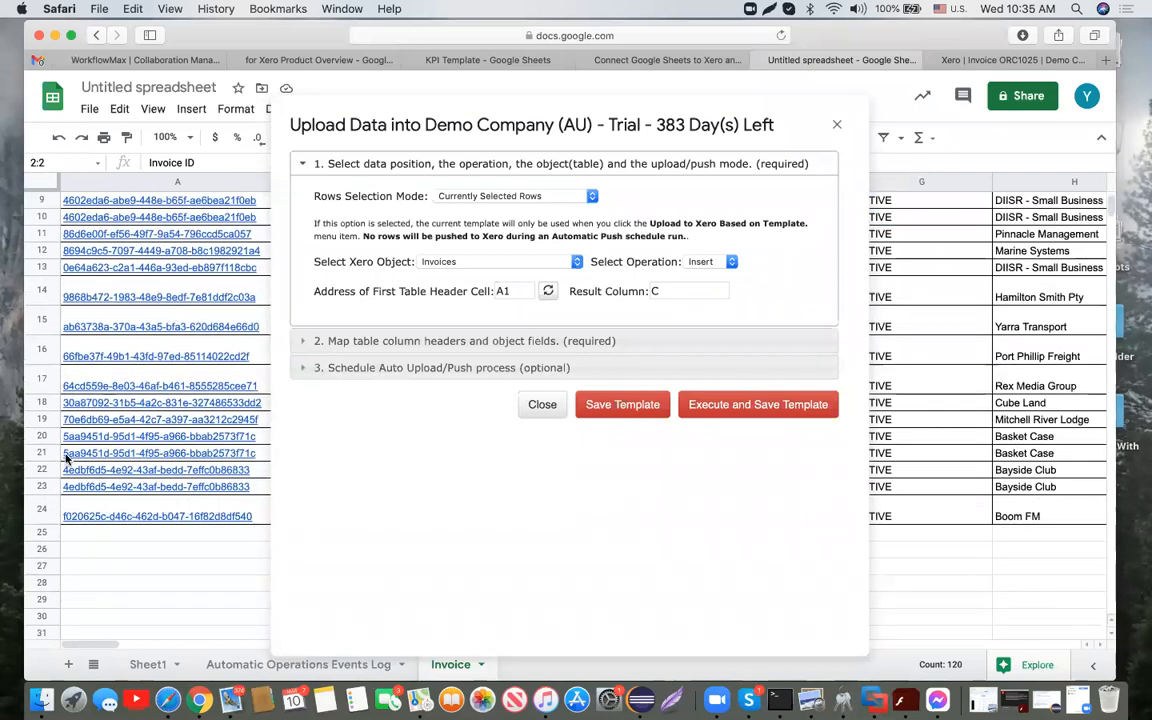
{"action": "scroll", "coordinate": [57, 421], "scroll_direction": "up", "scroll_amount": 5}
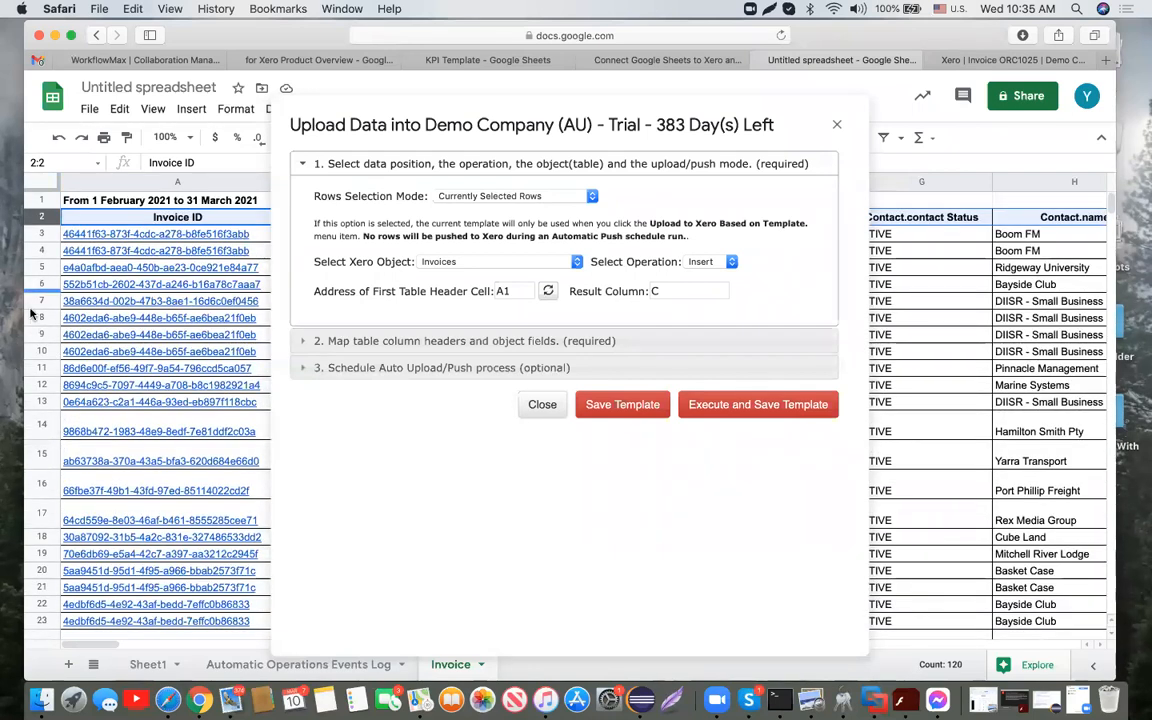
{"action": "left_click", "coordinate": [35, 234]}
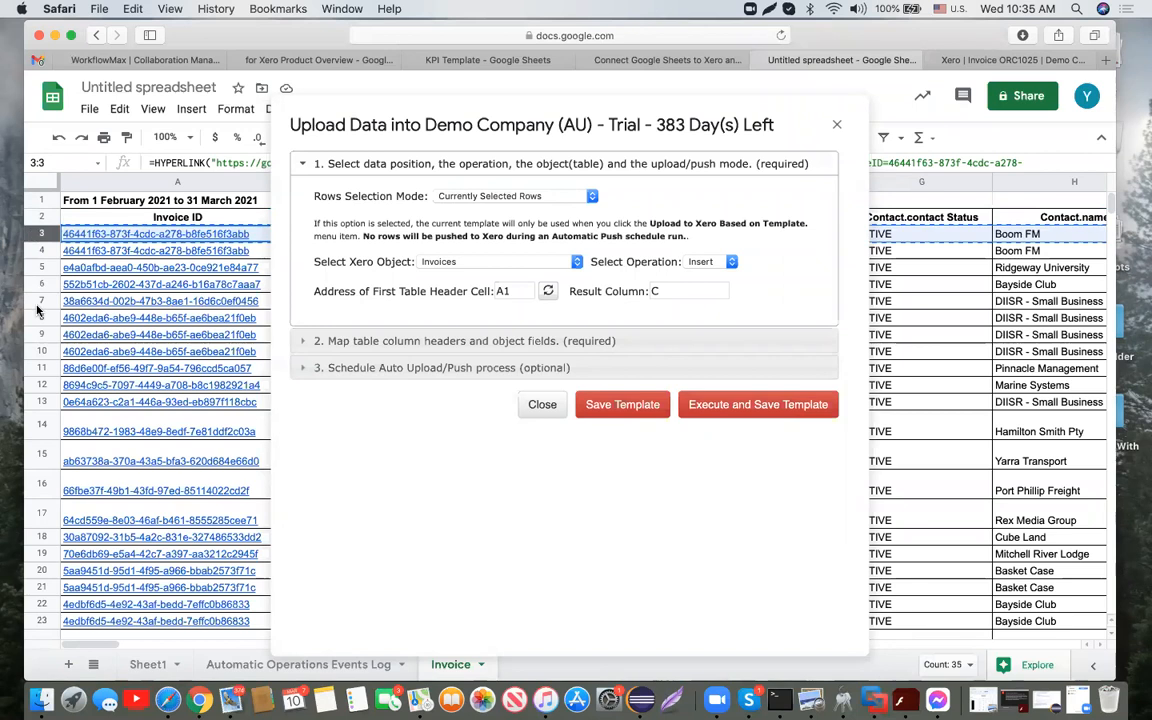
{"action": "scroll", "coordinate": [42, 407], "scroll_direction": "down", "scroll_amount": 3}
{"action": "scroll", "coordinate": [42, 407], "scroll_direction": "down", "scroll_amount": 1}
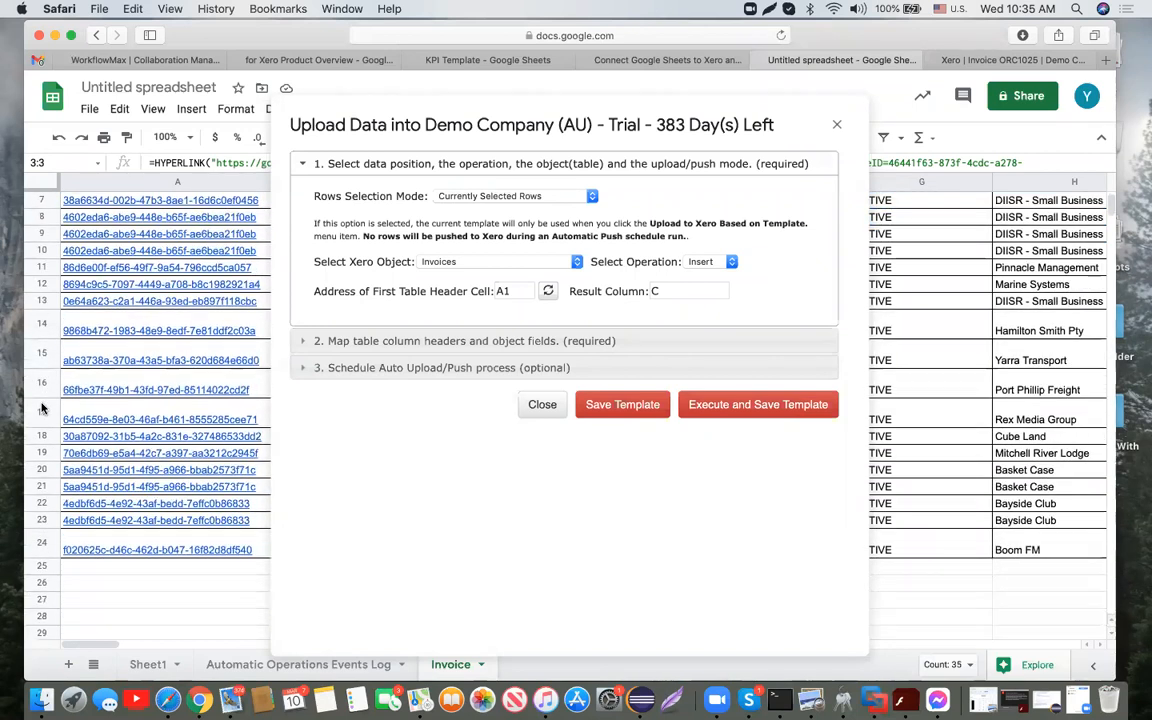
{"action": "left_click", "coordinate": [44, 566]}
{"action": "key", "text": "super+v"}
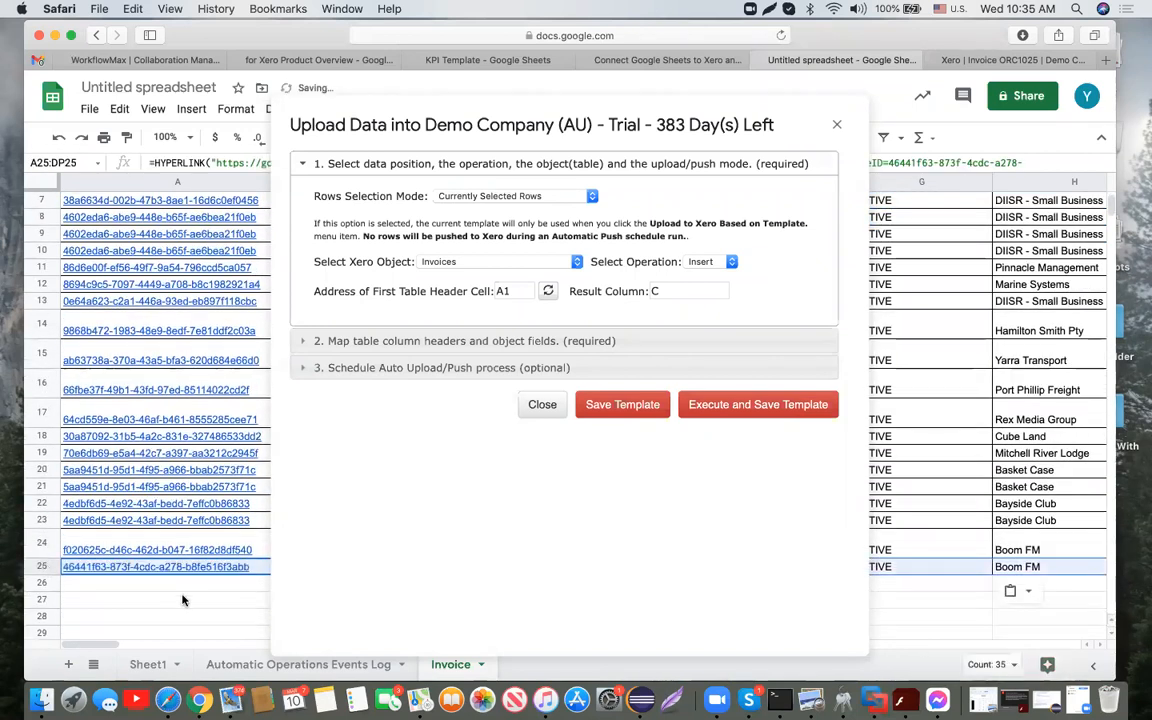
{"action": "left_click", "coordinate": [184, 599]}
{"action": "left_click", "coordinate": [251, 570]}
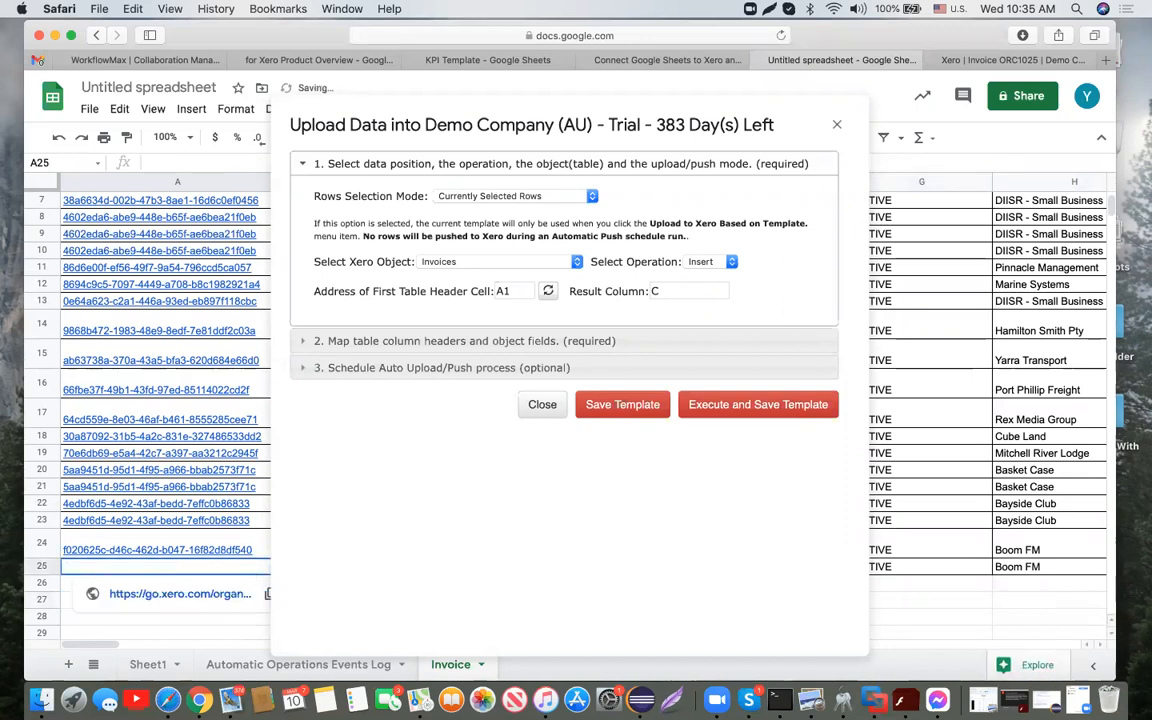
Append "Test" to the copied invoice number in B25 so it reads ORC1025Test
{"action": "key", "text": "Right"}
{"action": "left_click", "coordinate": [211, 162]}
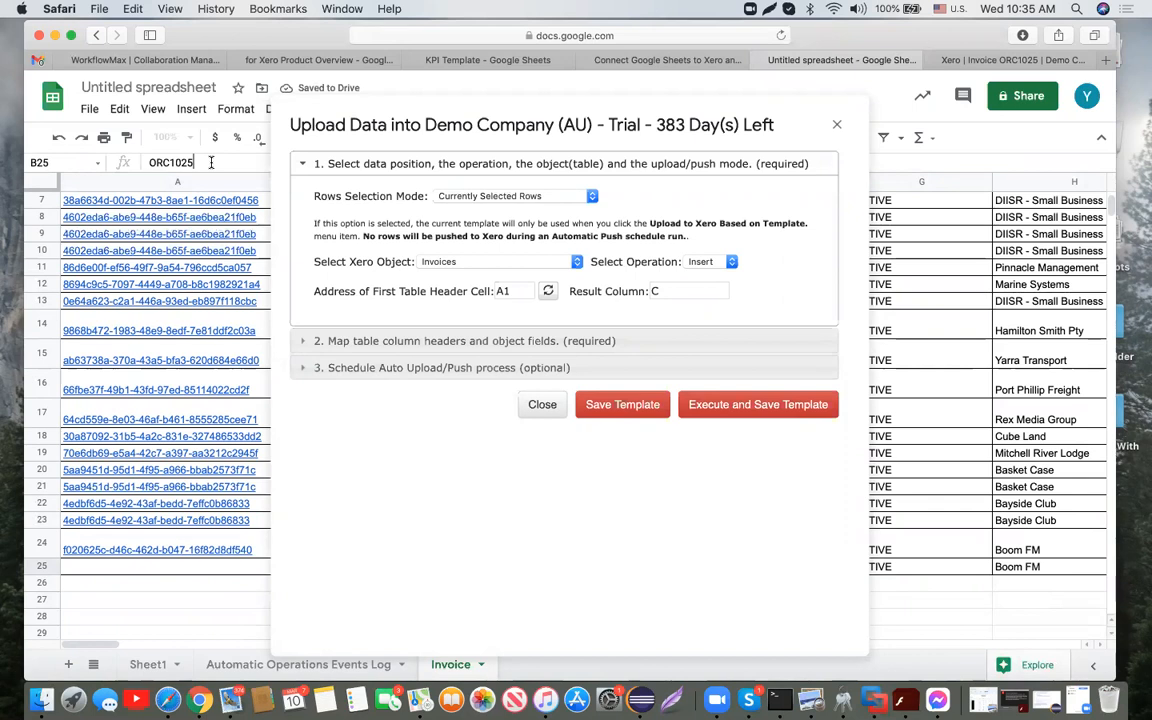
{"action": "type", "text": "Test"}
{"action": "left_click", "coordinate": [201, 570]}
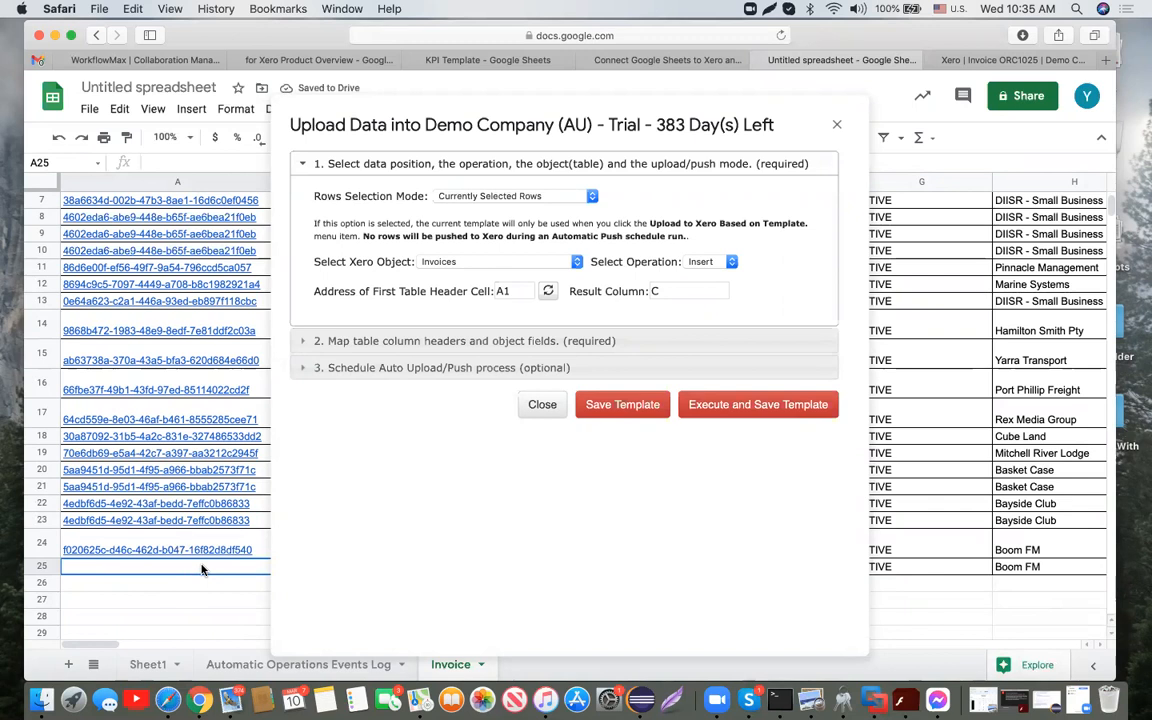
Try the Rows in the Specified Data Range and Specified Row Numbers selection modes, and restore Currently Selected Rows
{"action": "left_click", "coordinate": [592, 196]}
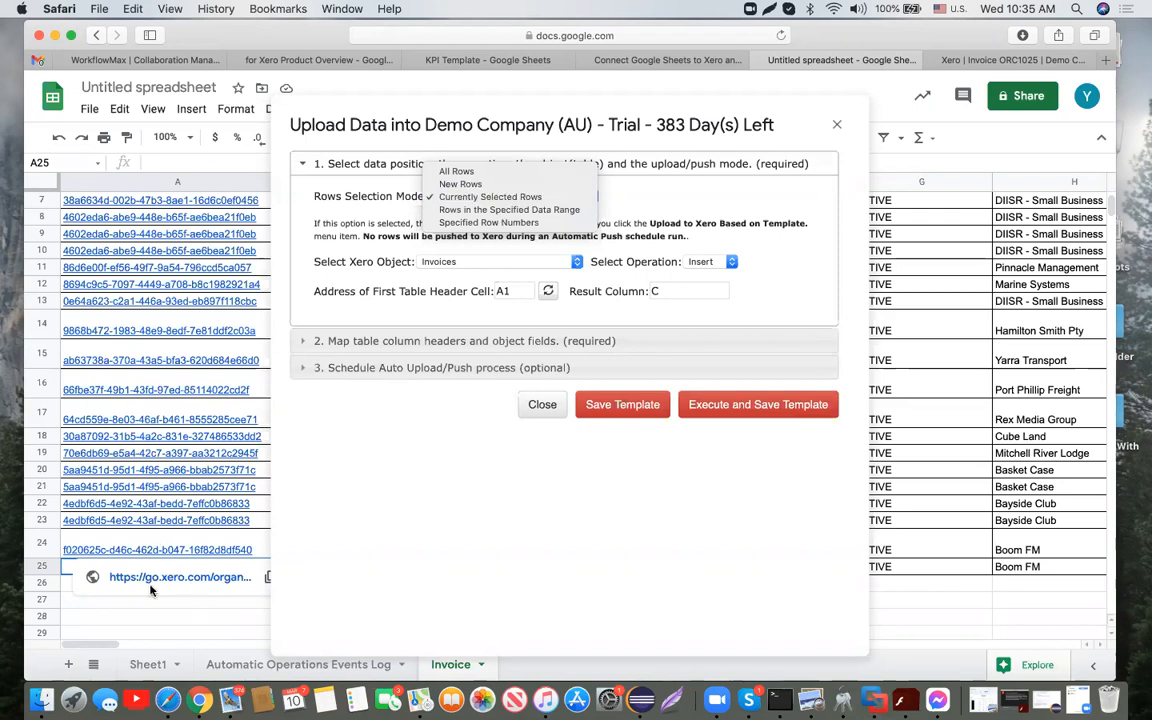
{"action": "left_click", "coordinate": [41, 568]}
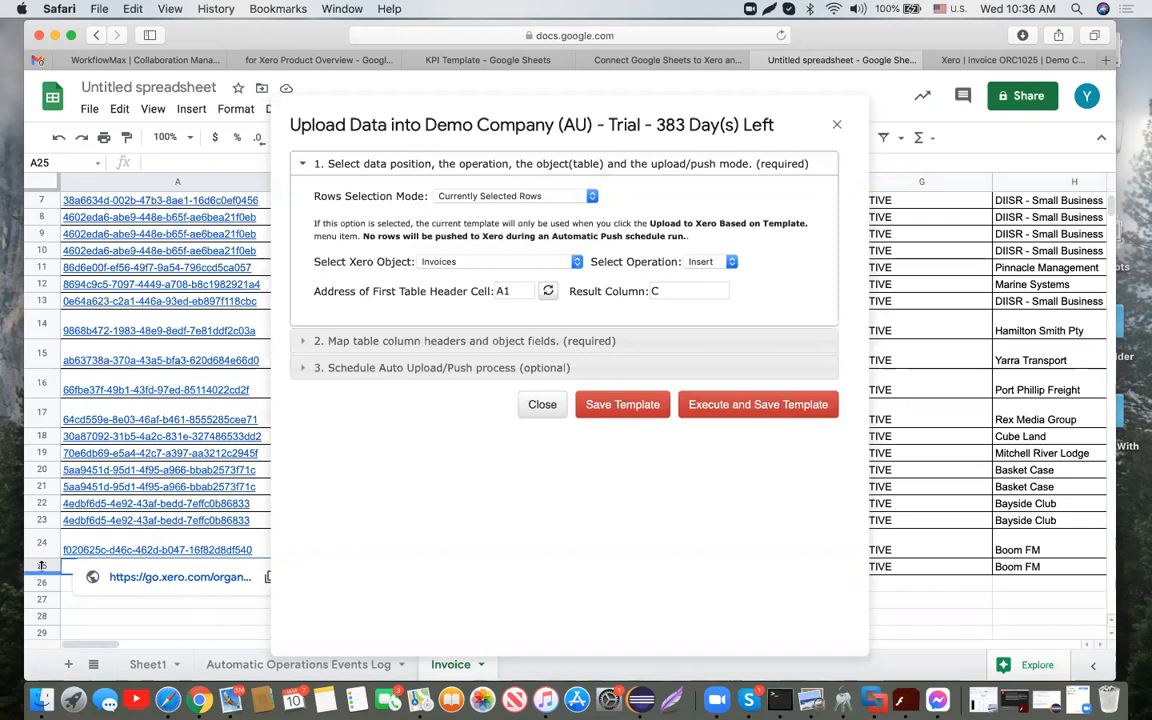
{"action": "left_click", "coordinate": [592, 197]}
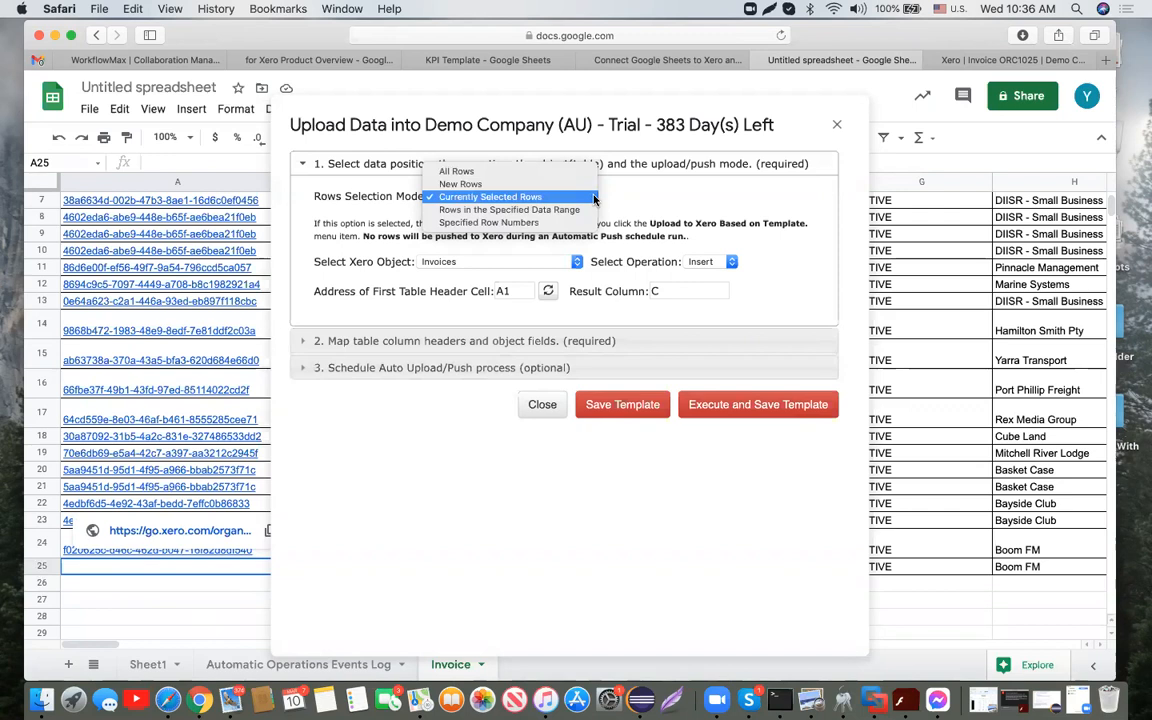
{"action": "left_click", "coordinate": [565, 210]}
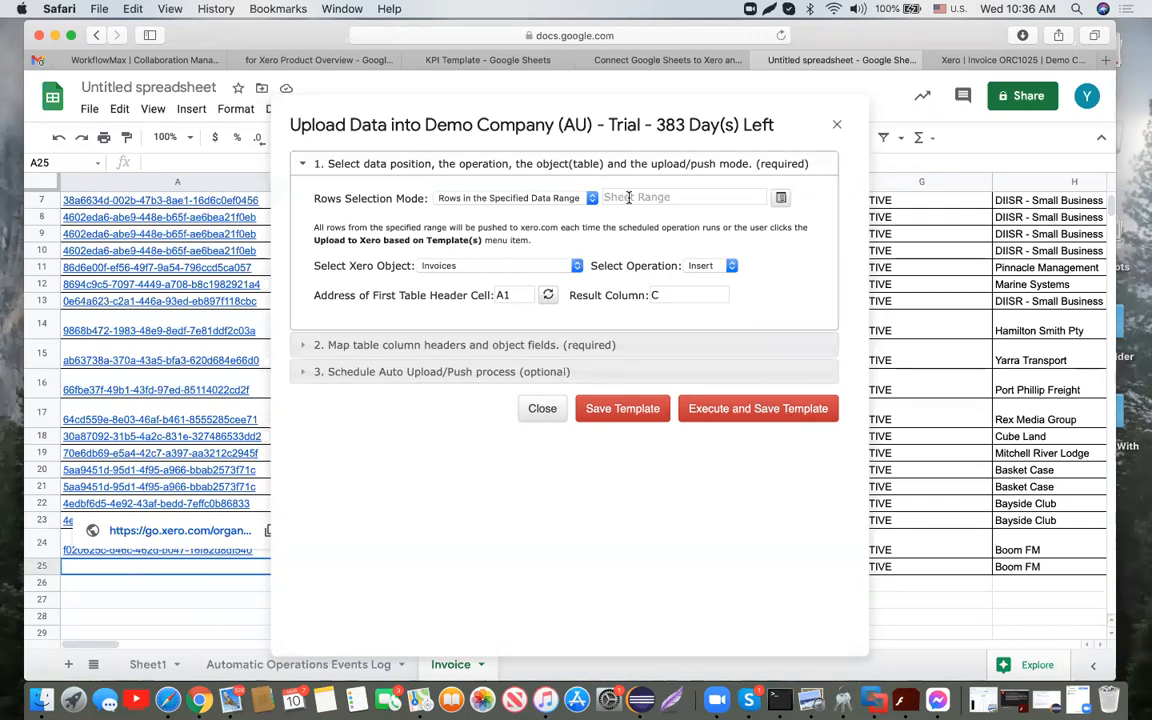
{"action": "left_click", "coordinate": [592, 198]}
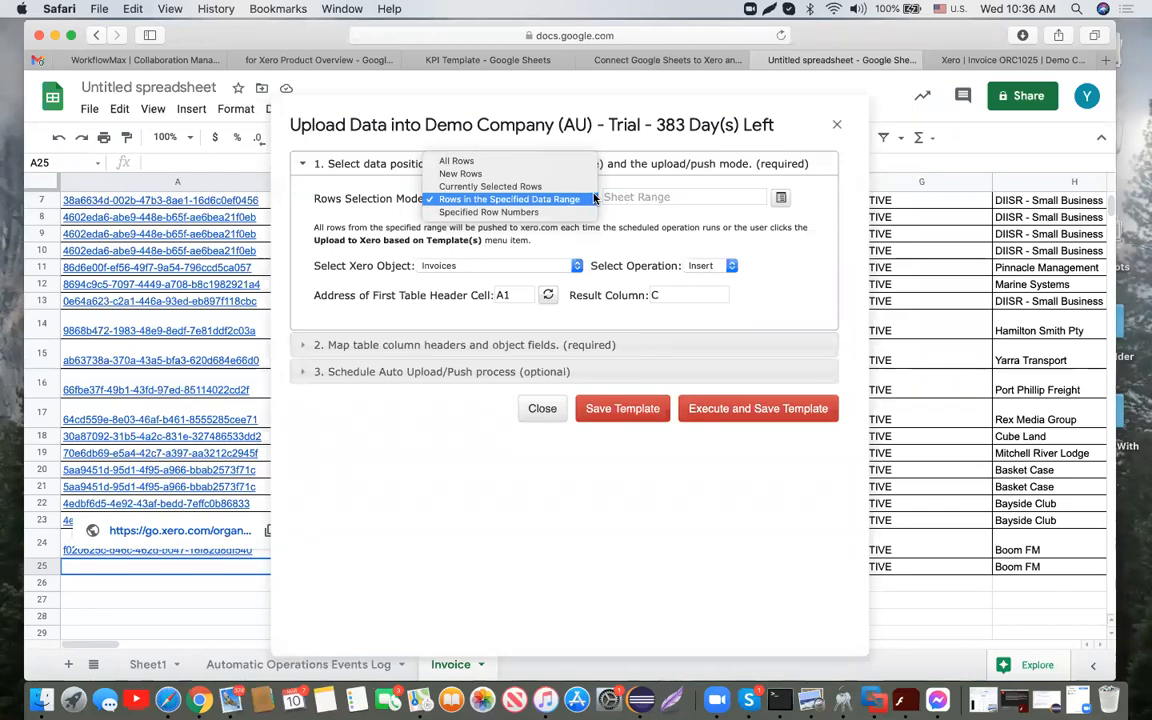
{"action": "left_click", "coordinate": [582, 213]}
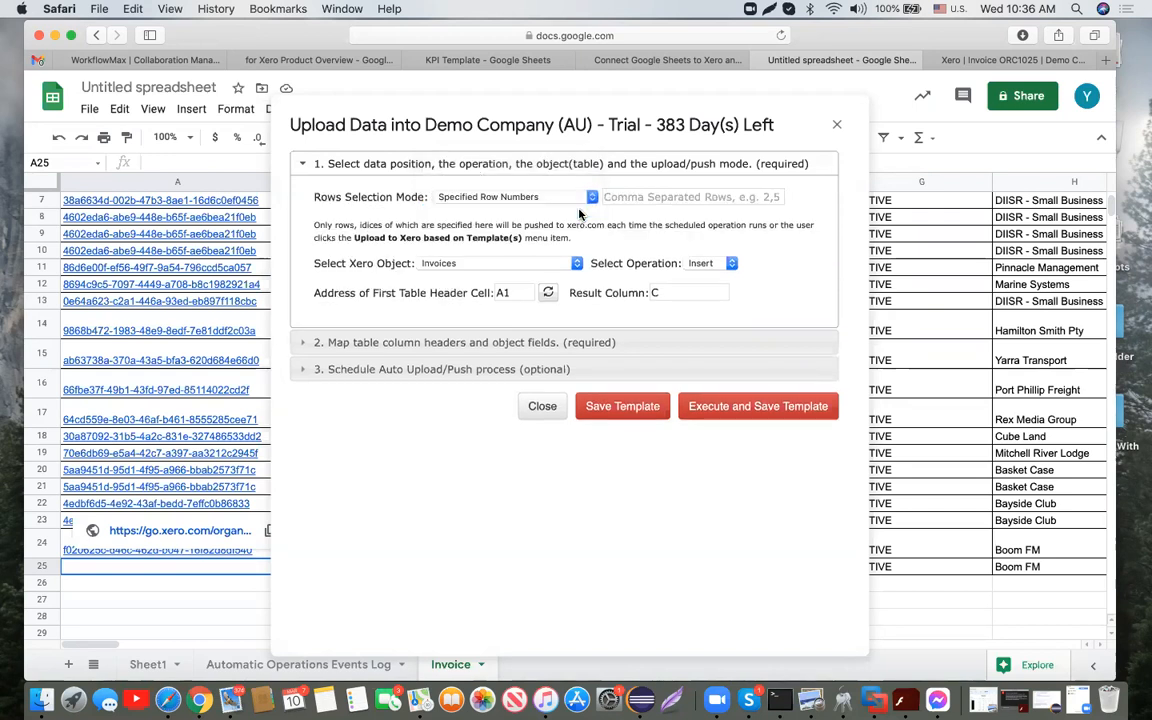
{"action": "left_click", "coordinate": [592, 198]}
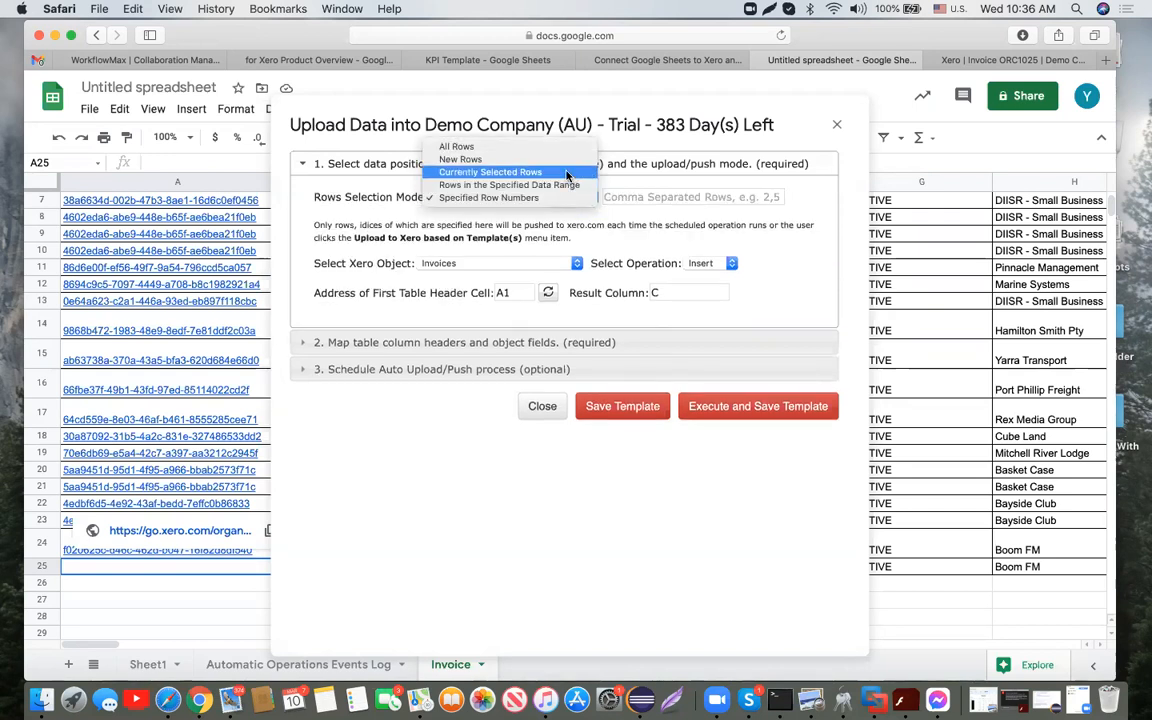
{"action": "left_click", "coordinate": [567, 173]}
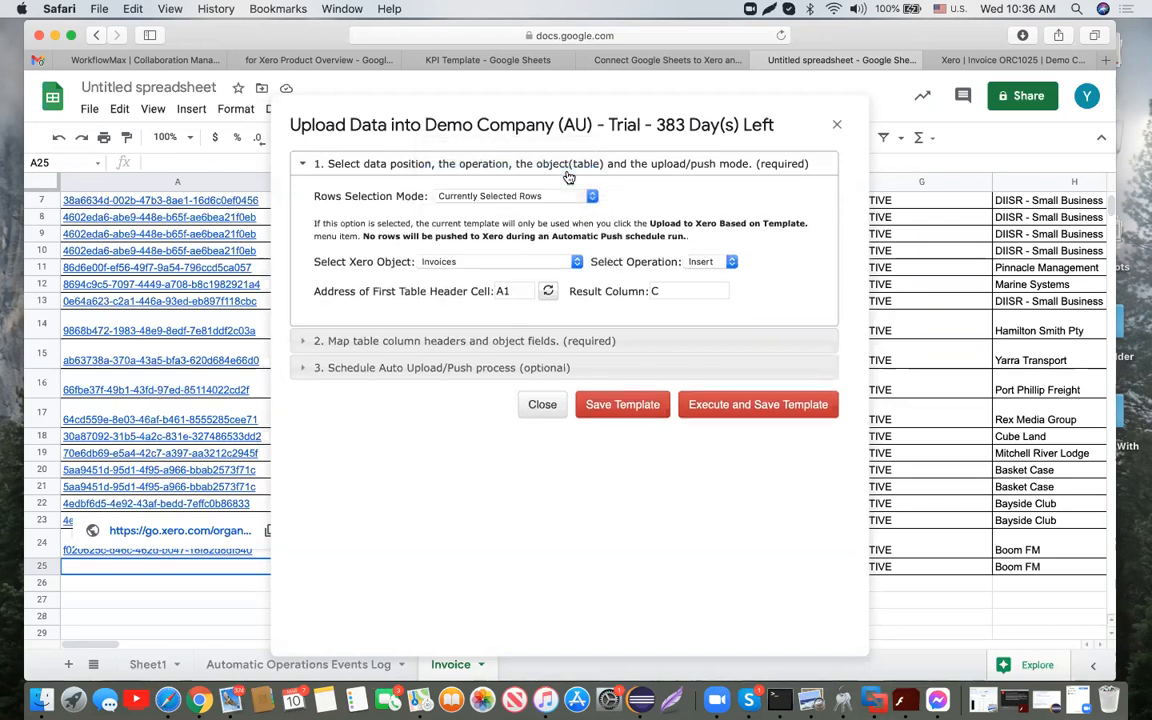
Try Accounts and Bank Transactions as the Xero object, view their available operations, and restore Invoices with Insert
{"action": "left_click", "coordinate": [576, 262]}
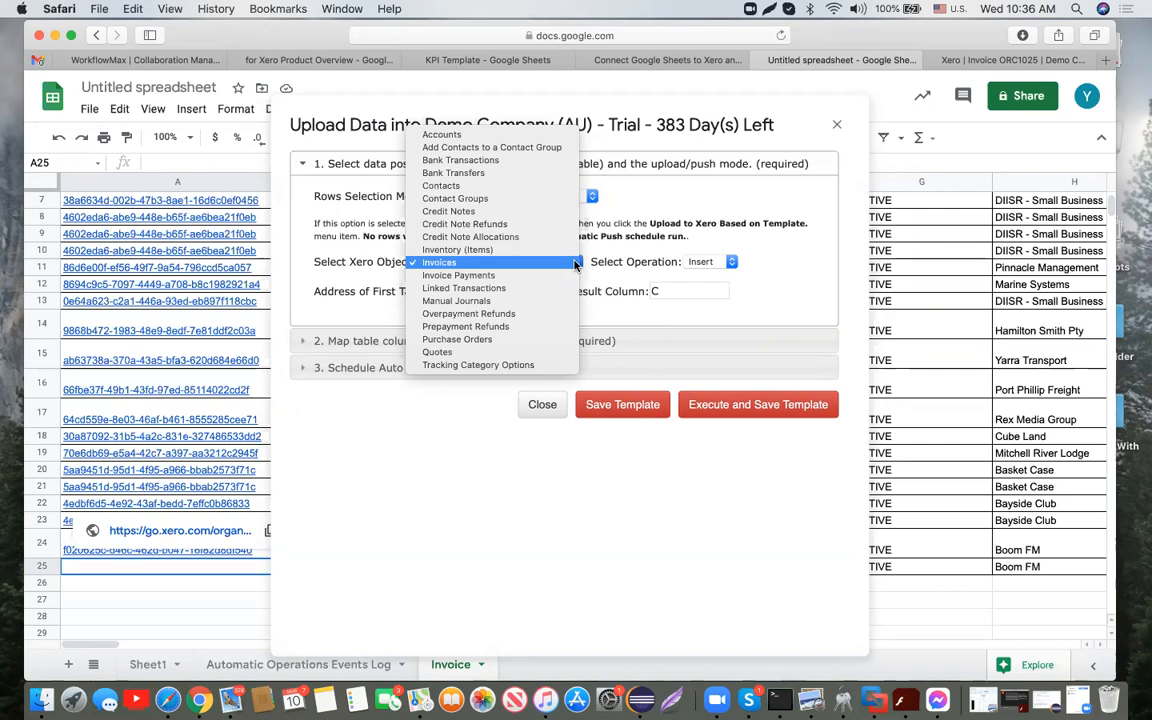
{"action": "left_click", "coordinate": [555, 135]}
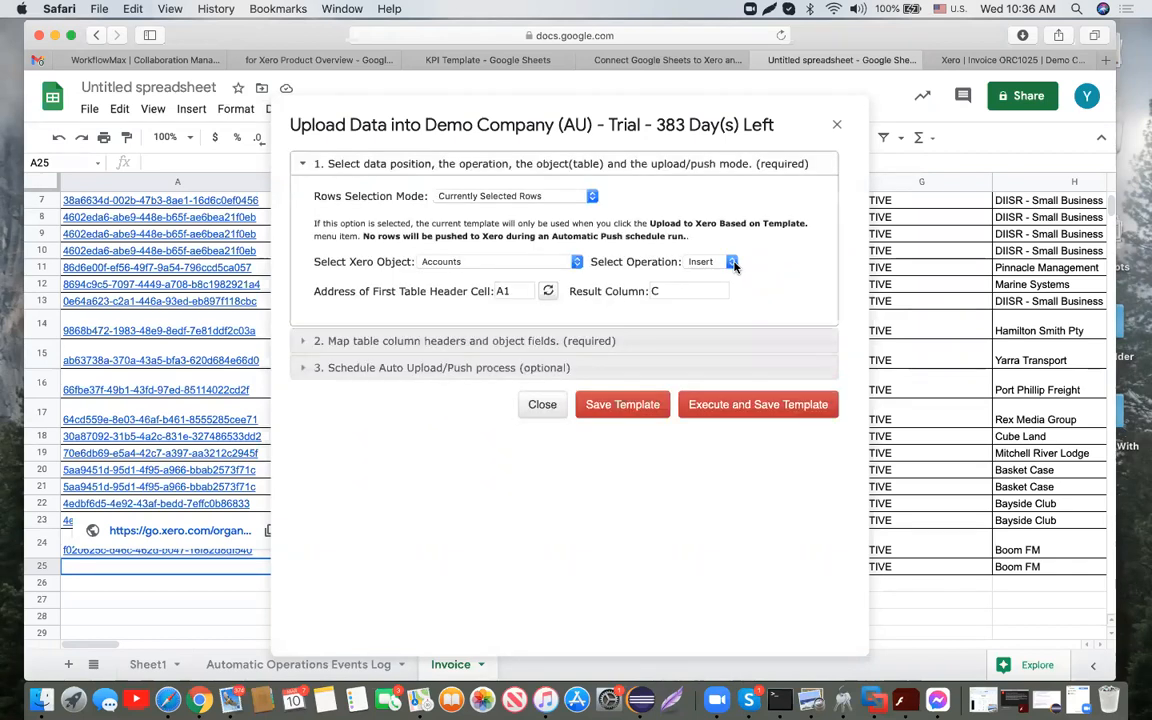
{"action": "left_click", "coordinate": [732, 263]}
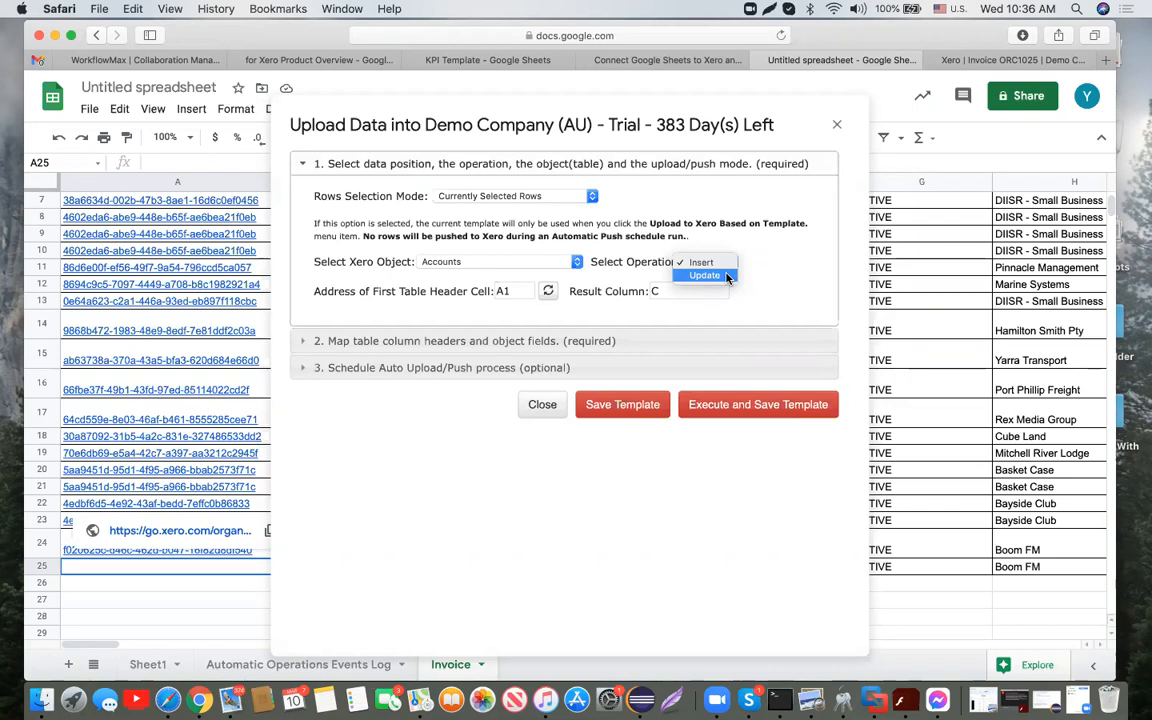
{"action": "left_click", "coordinate": [578, 262]}
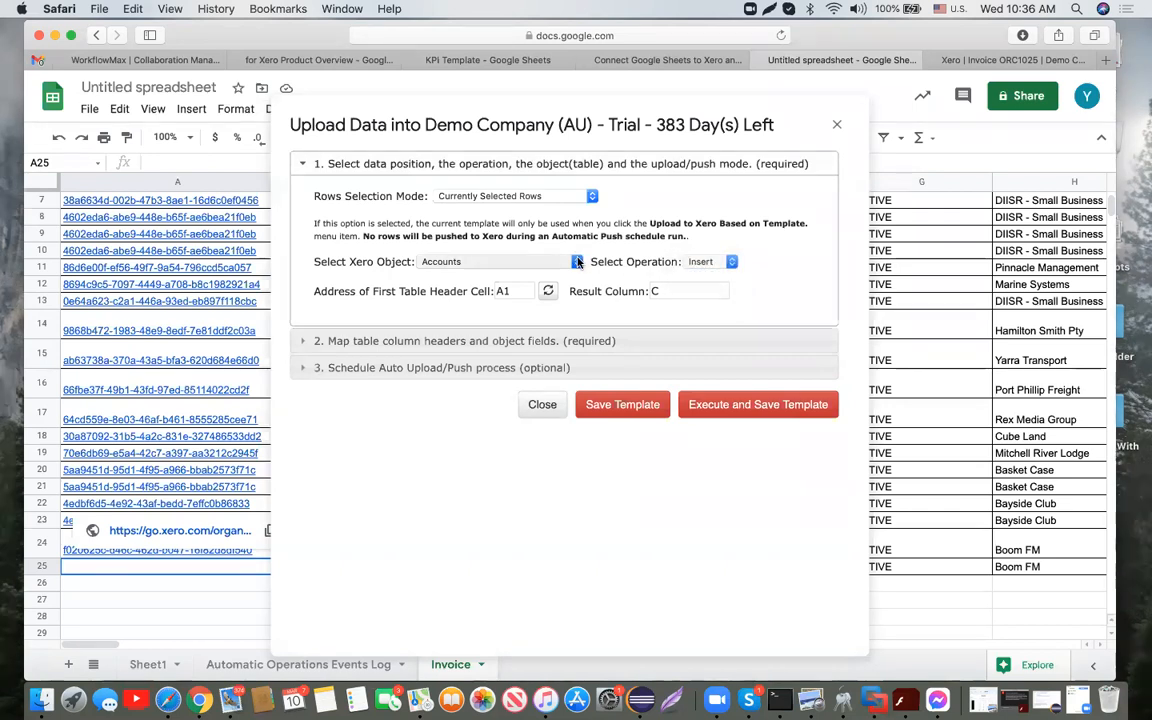
{"action": "left_click", "coordinate": [578, 262]}
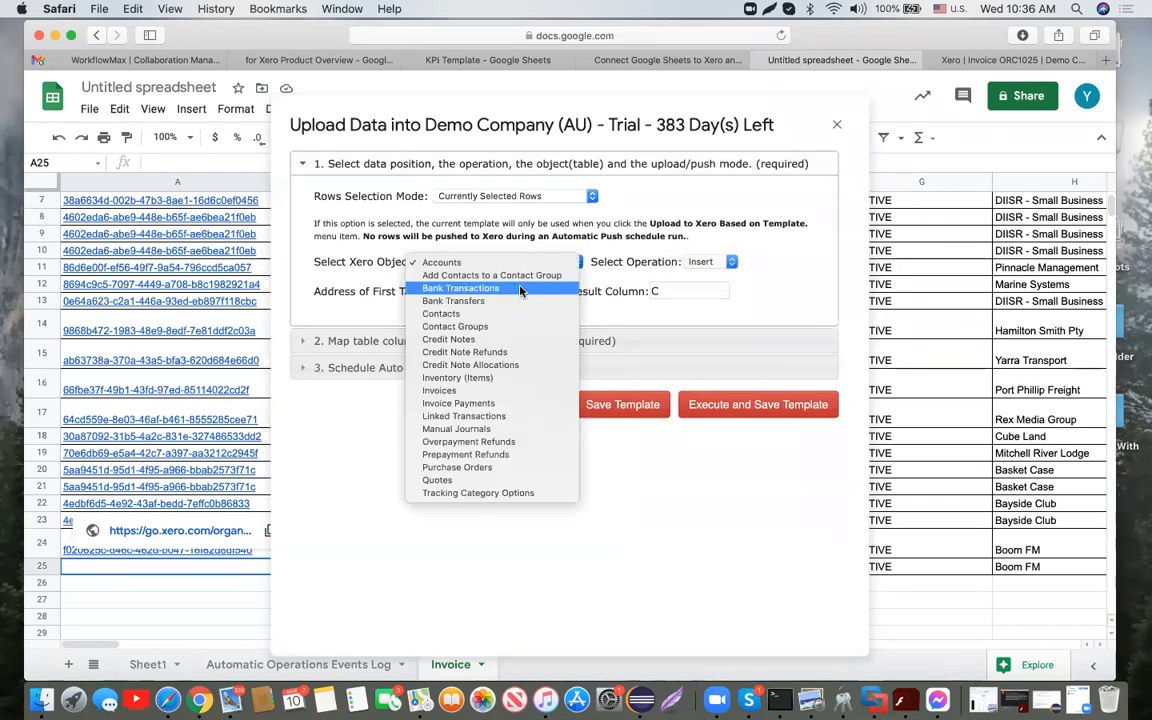
{"action": "left_click", "coordinate": [519, 289]}
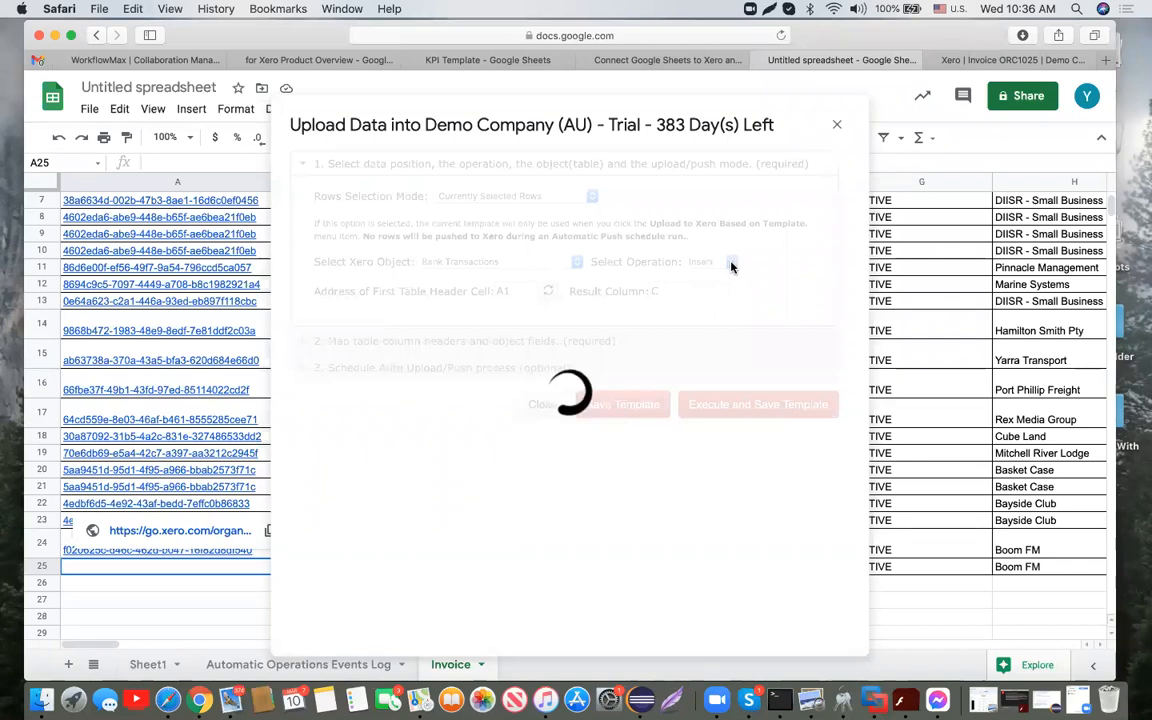
{"action": "left_click", "coordinate": [731, 263]}
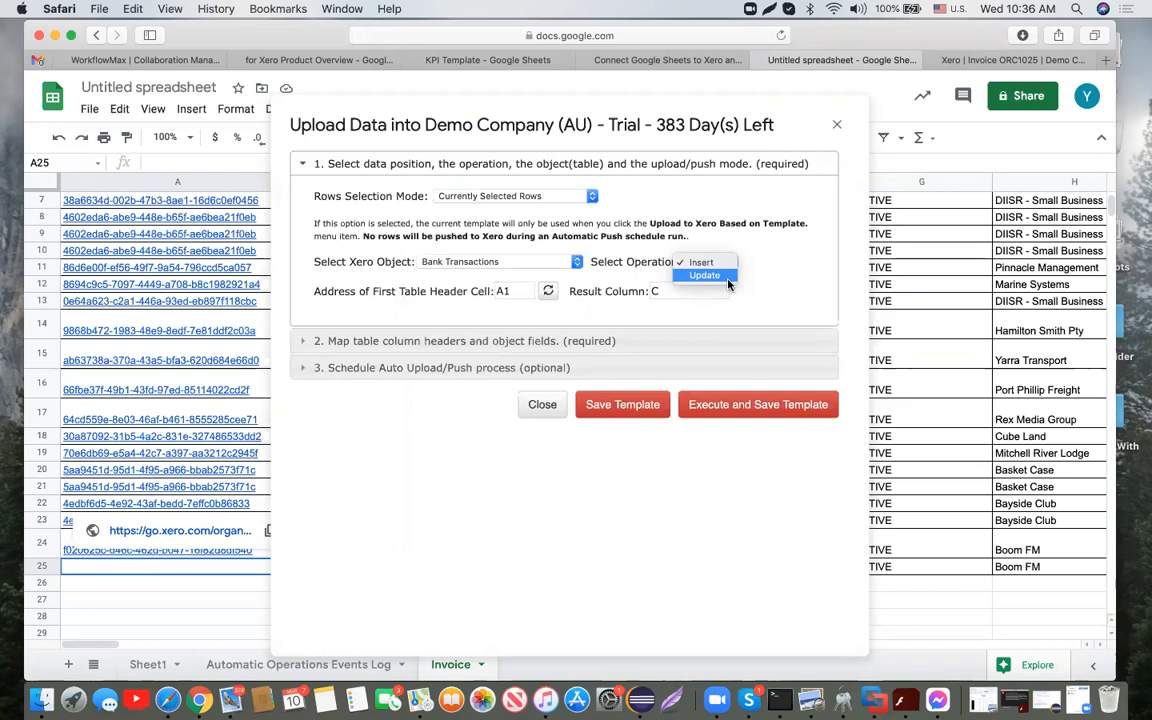
{"action": "left_click", "coordinate": [577, 263]}
{"action": "left_click", "coordinate": [577, 262]}
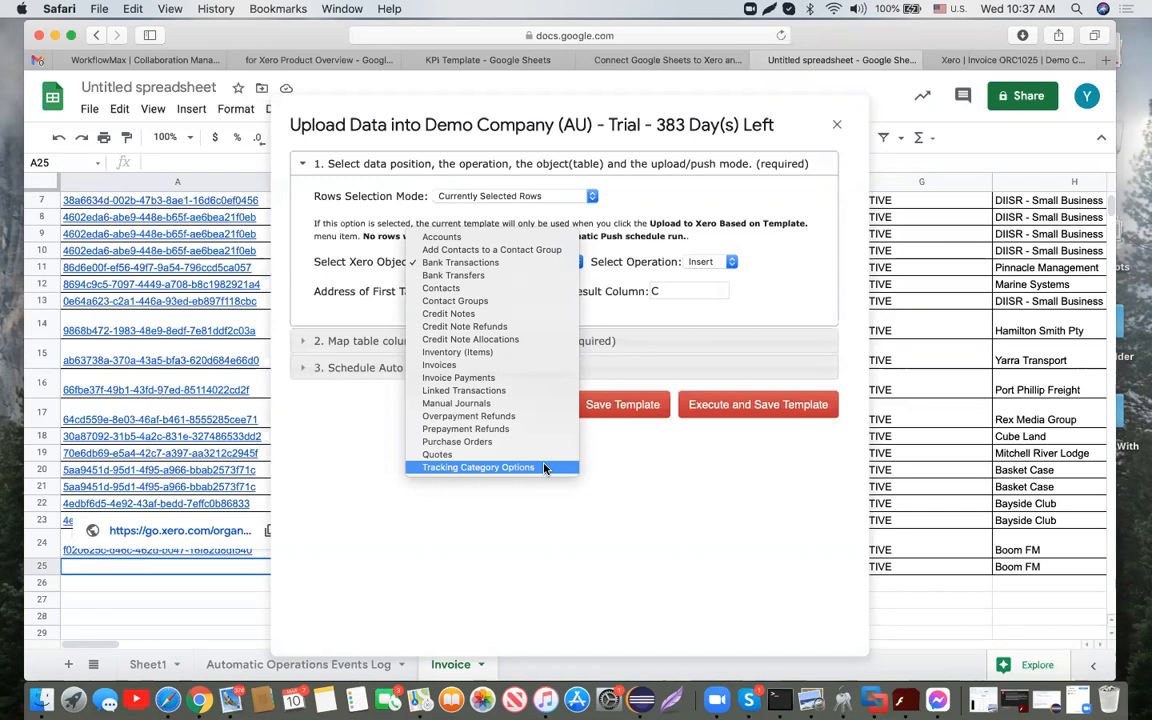
{"action": "left_click", "coordinate": [522, 369]}
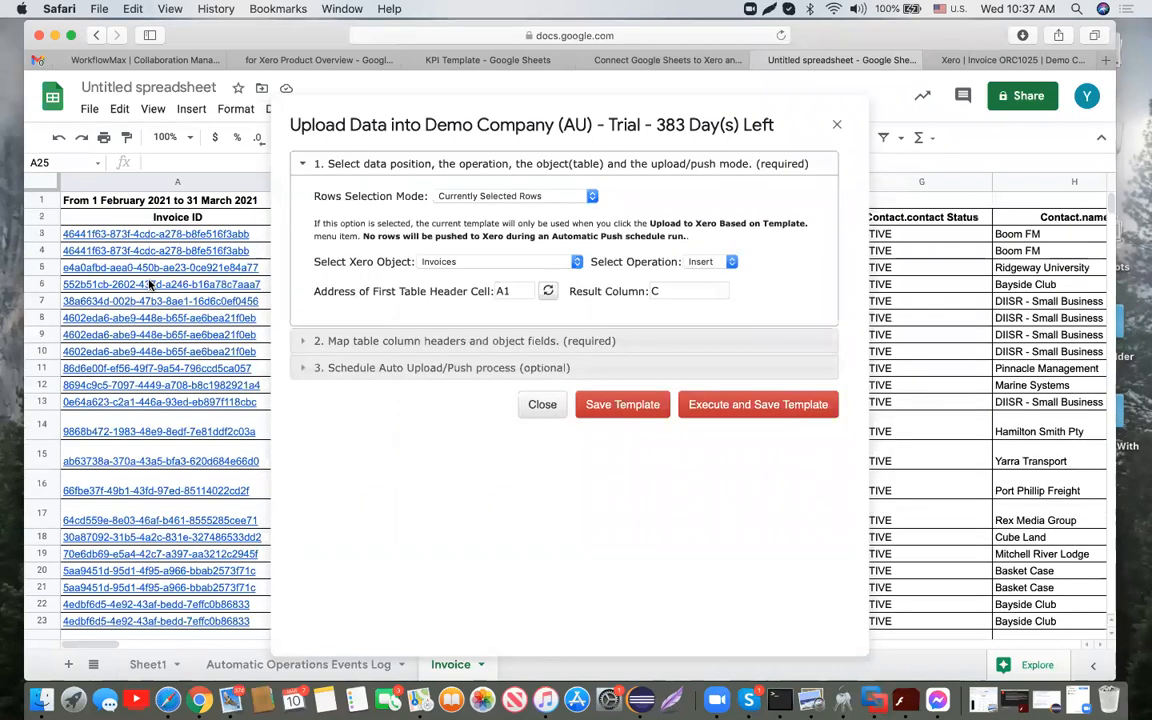
Set the address of the first table header cell to A2 and refresh the result column
{"action": "left_click", "coordinate": [515, 291]}
{"action": "key", "text": "BackSpace"}
{"action": "type", "text": "2"}
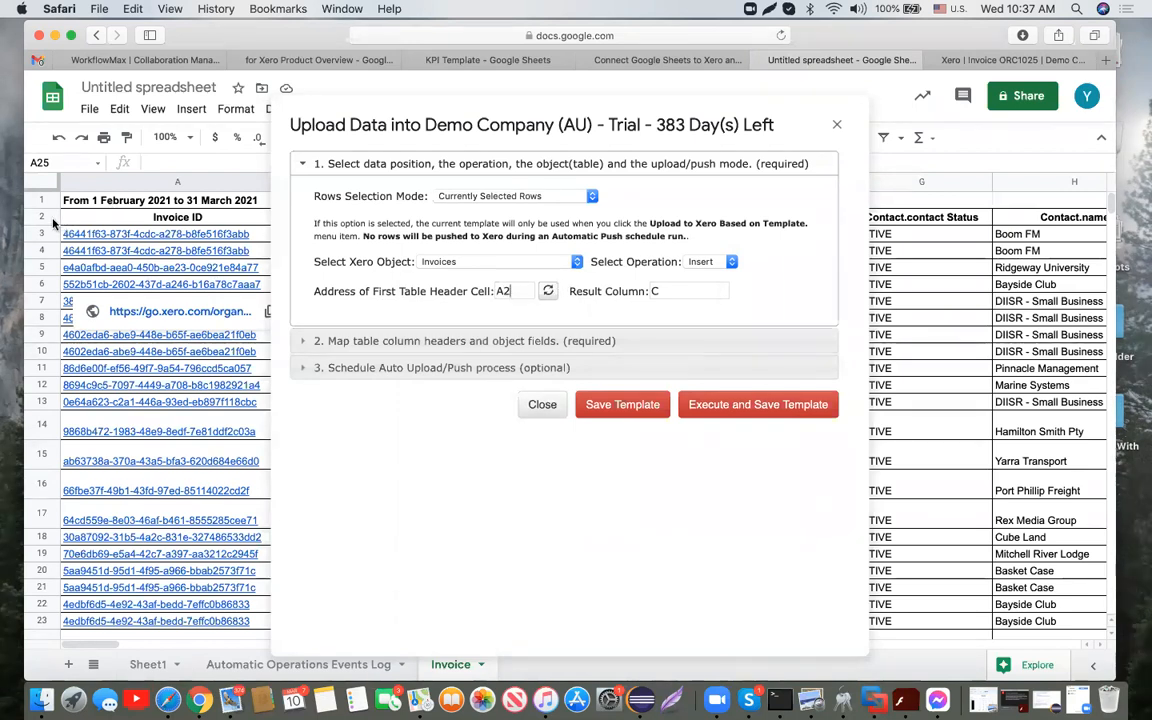
{"action": "left_click", "coordinate": [548, 291]}
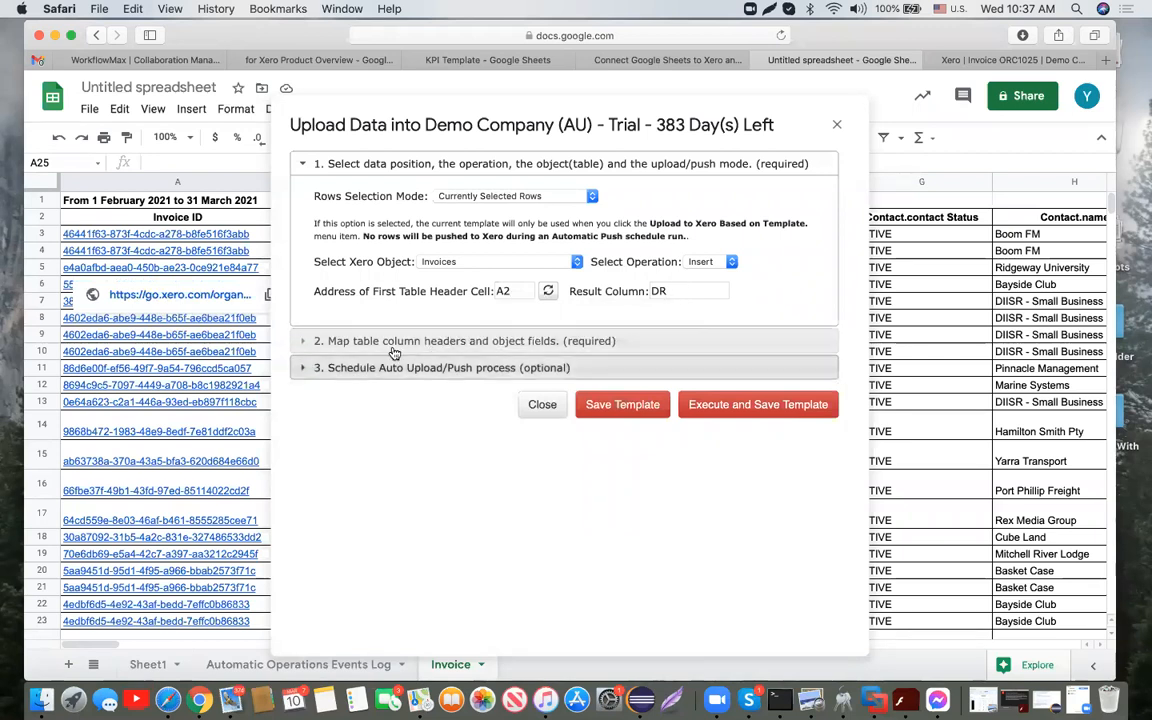
Open the column mapping section and examine the Xero invoice fields, the required ones, the Status options and the existing column mappings
{"action": "scroll", "coordinate": [135, 410], "scroll_direction": "down", "scroll_amount": 1}
{"action": "scroll", "coordinate": [137, 420], "scroll_direction": "down", "scroll_amount": 3}
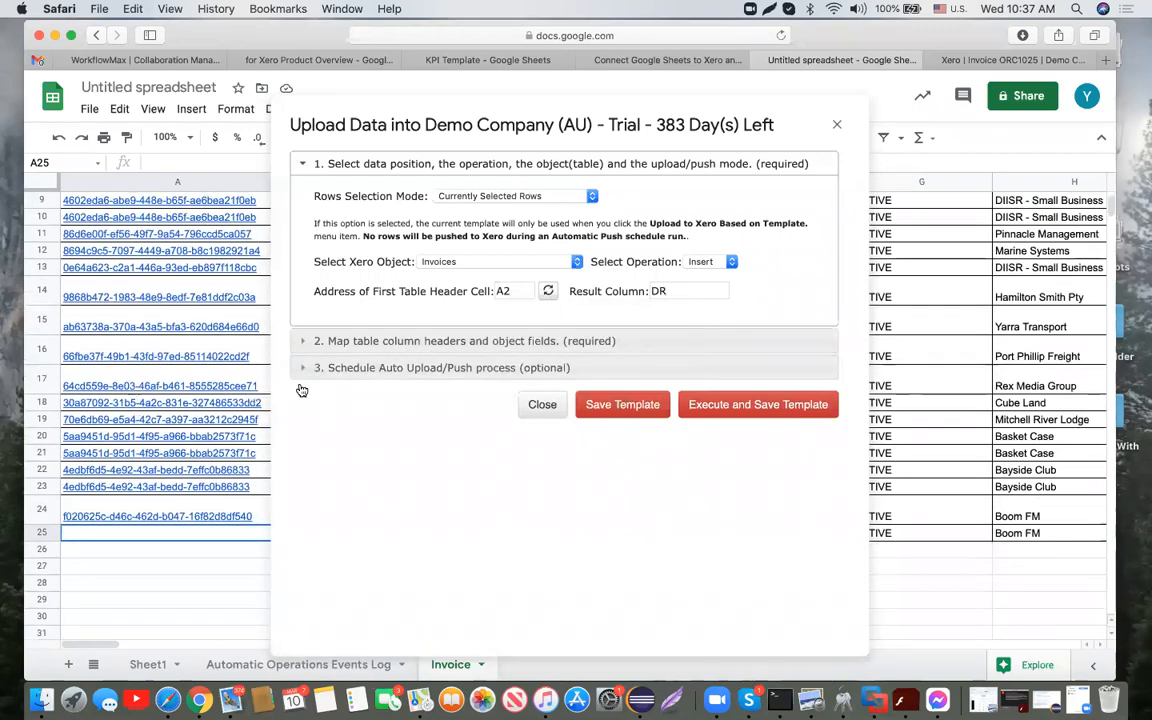
{"action": "left_click", "coordinate": [340, 342]}
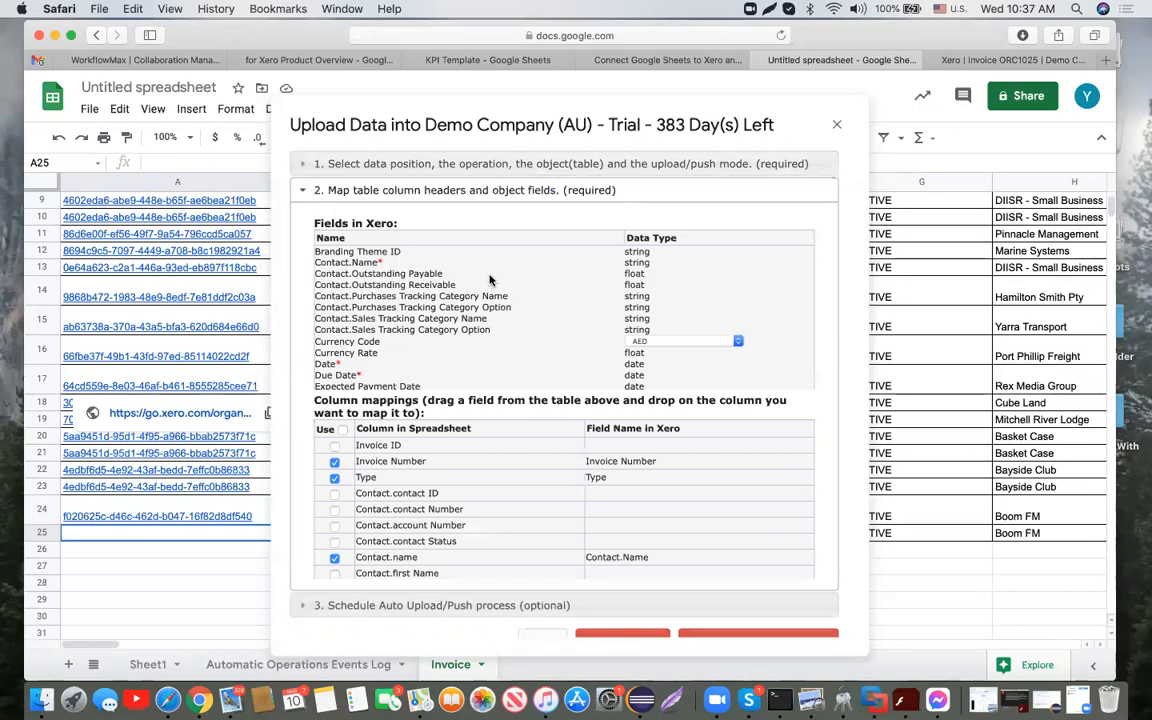
{"action": "left_click_drag", "start_coordinate": [385, 285], "coordinate": [657, 464]}
{"action": "scroll", "coordinate": [521, 350], "scroll_direction": "down", "scroll_amount": 5}
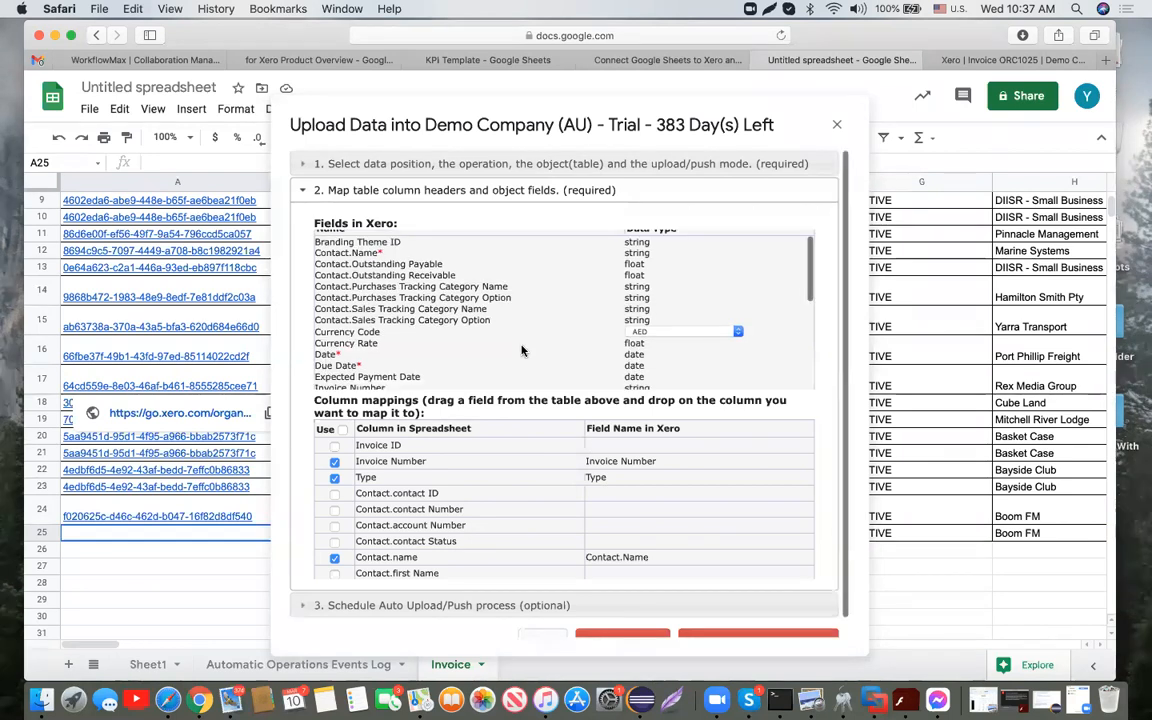
{"action": "scroll", "coordinate": [521, 350], "scroll_direction": "down", "scroll_amount": 2}
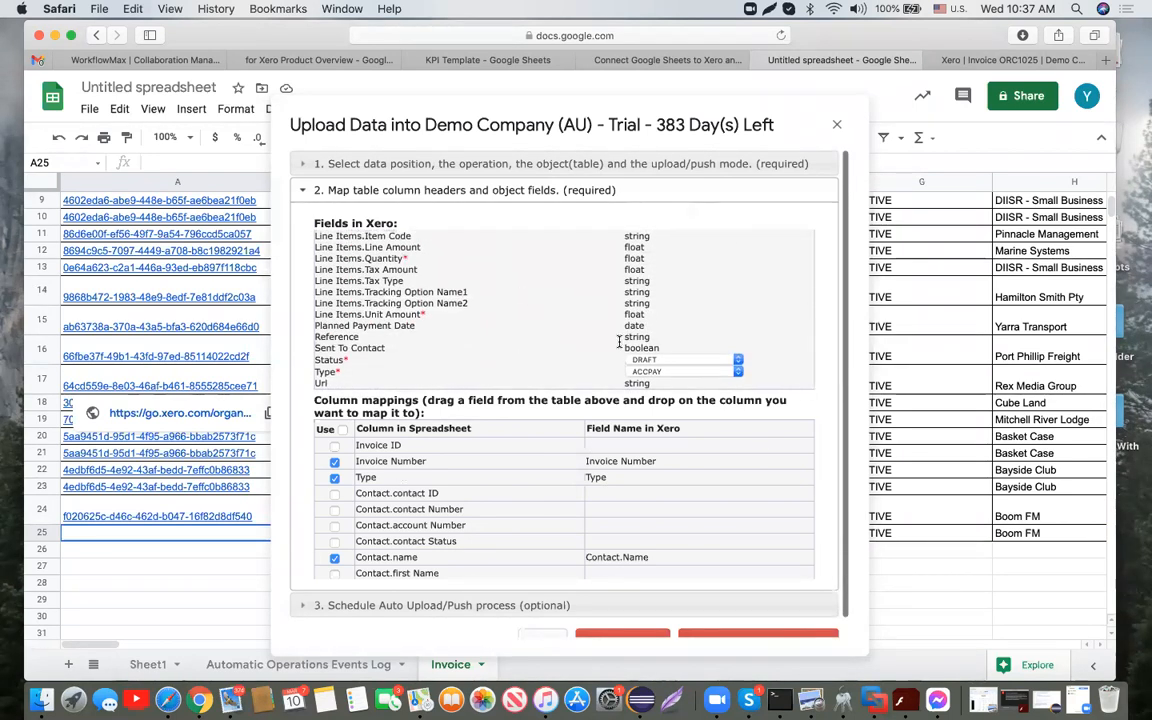
{"action": "left_click", "coordinate": [739, 362]}
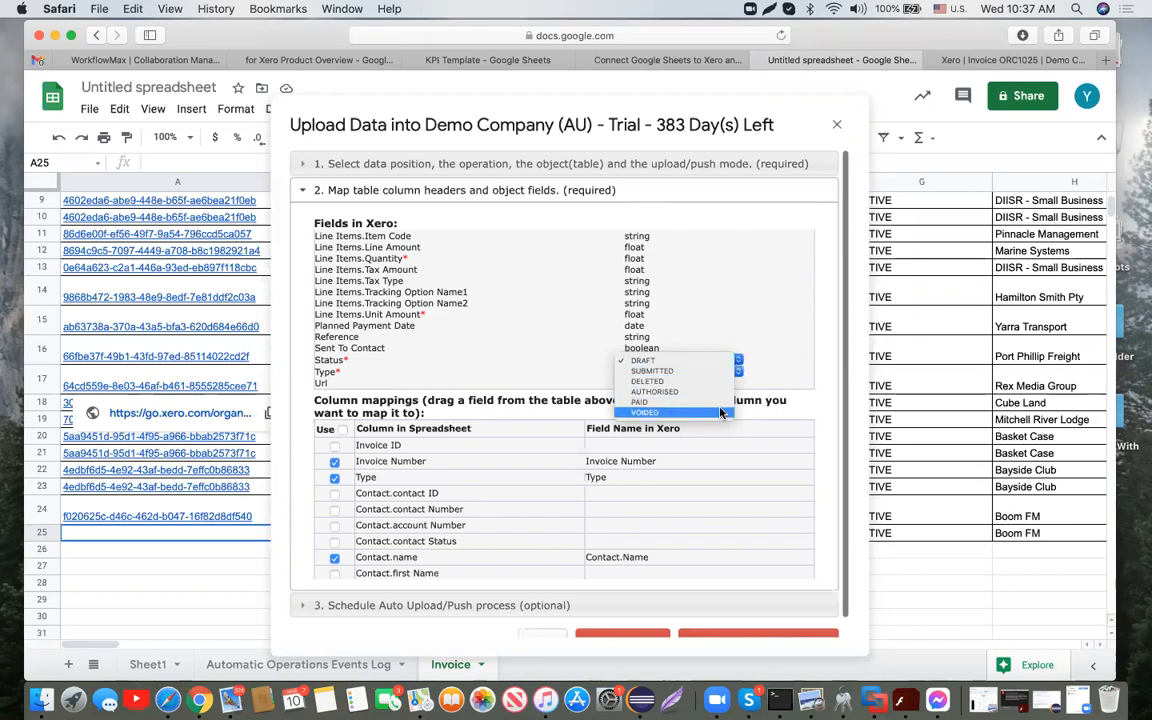
{"action": "left_click", "coordinate": [741, 376]}
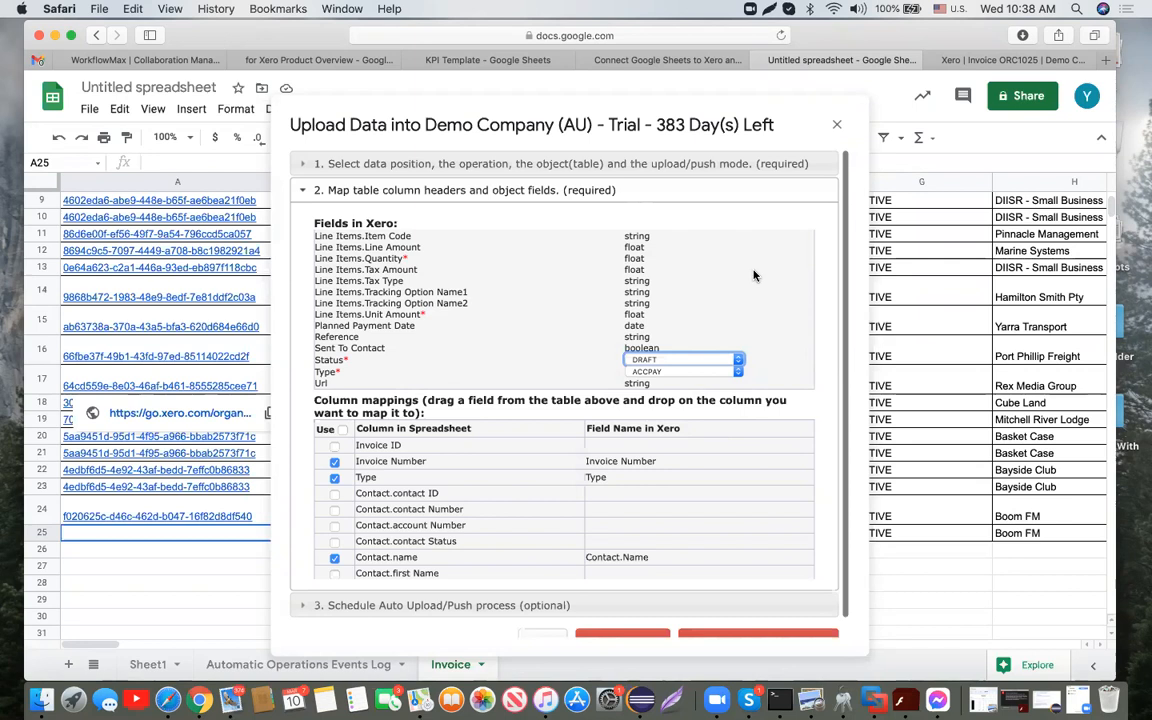
{"action": "scroll", "coordinate": [754, 276], "scroll_direction": "up", "scroll_amount": 5}
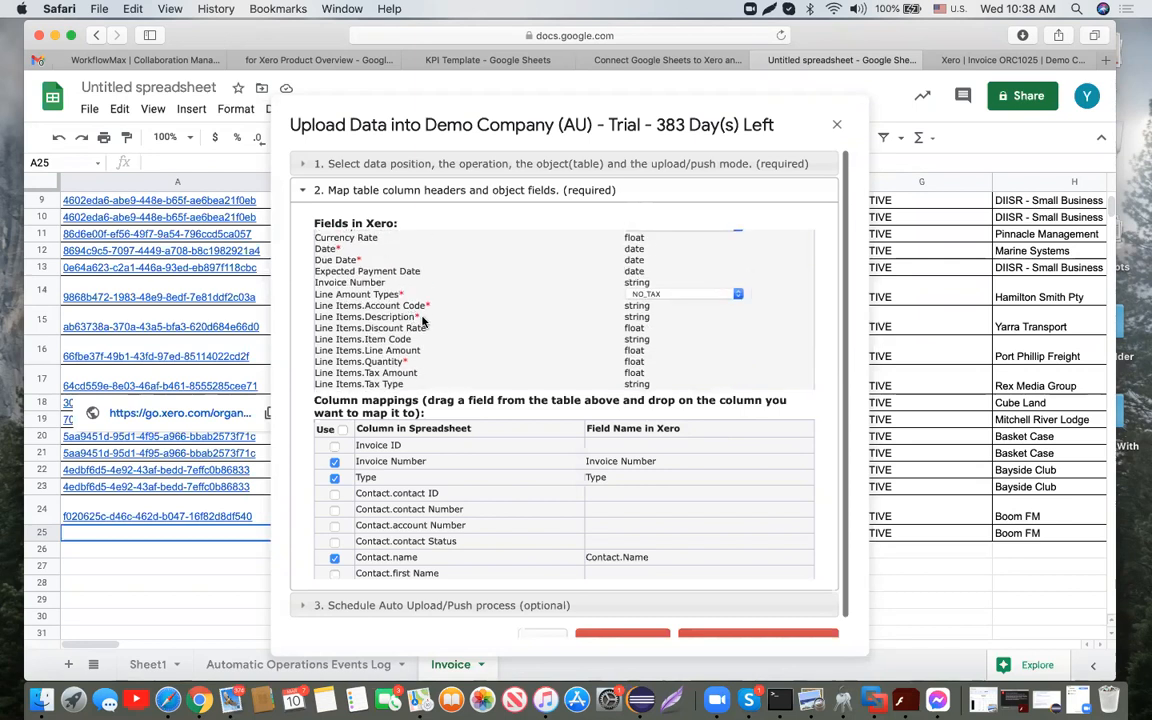
{"action": "scroll", "coordinate": [423, 320], "scroll_direction": "up", "scroll_amount": 5}
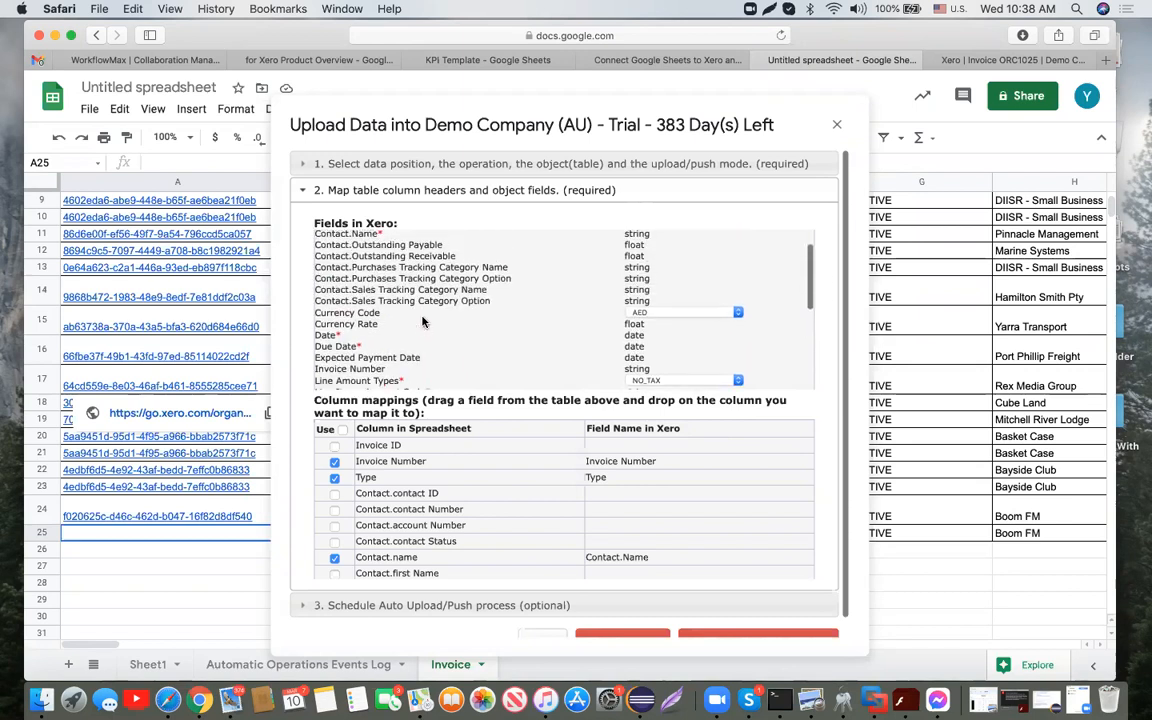
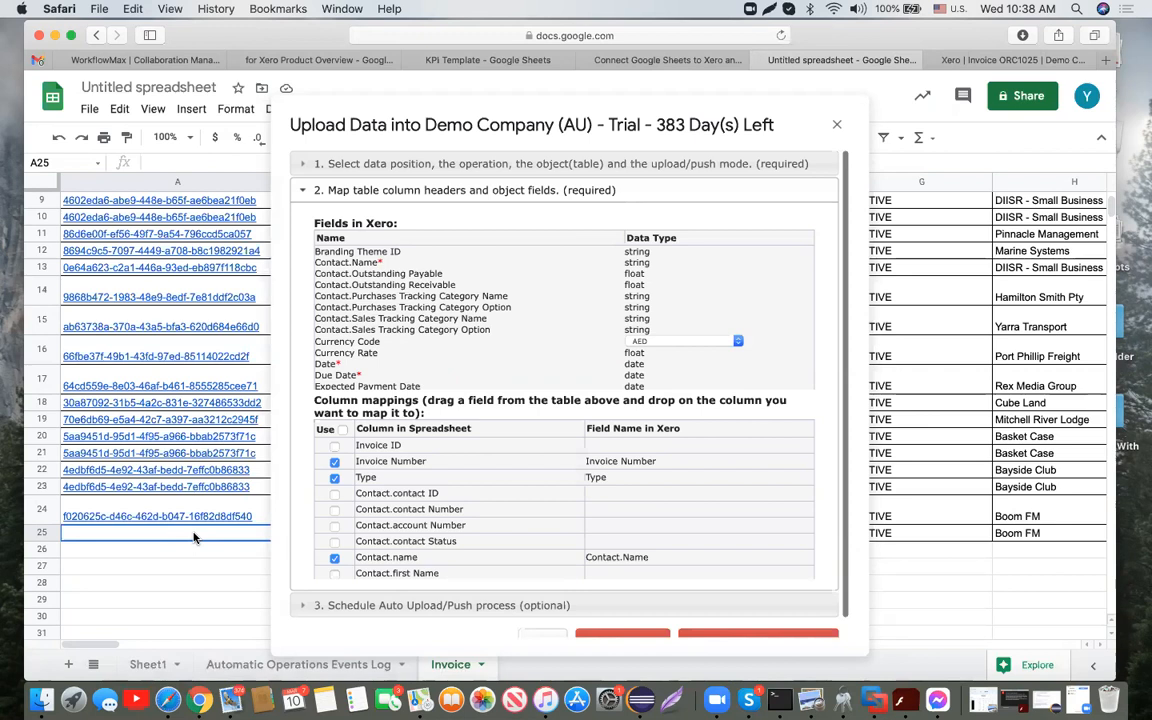
Execute and save the Xero upload template for the selected test invoice row, and view the result columns of row 25
{"action": "scroll", "coordinate": [427, 390], "scroll_direction": "down", "scroll_amount": 1}
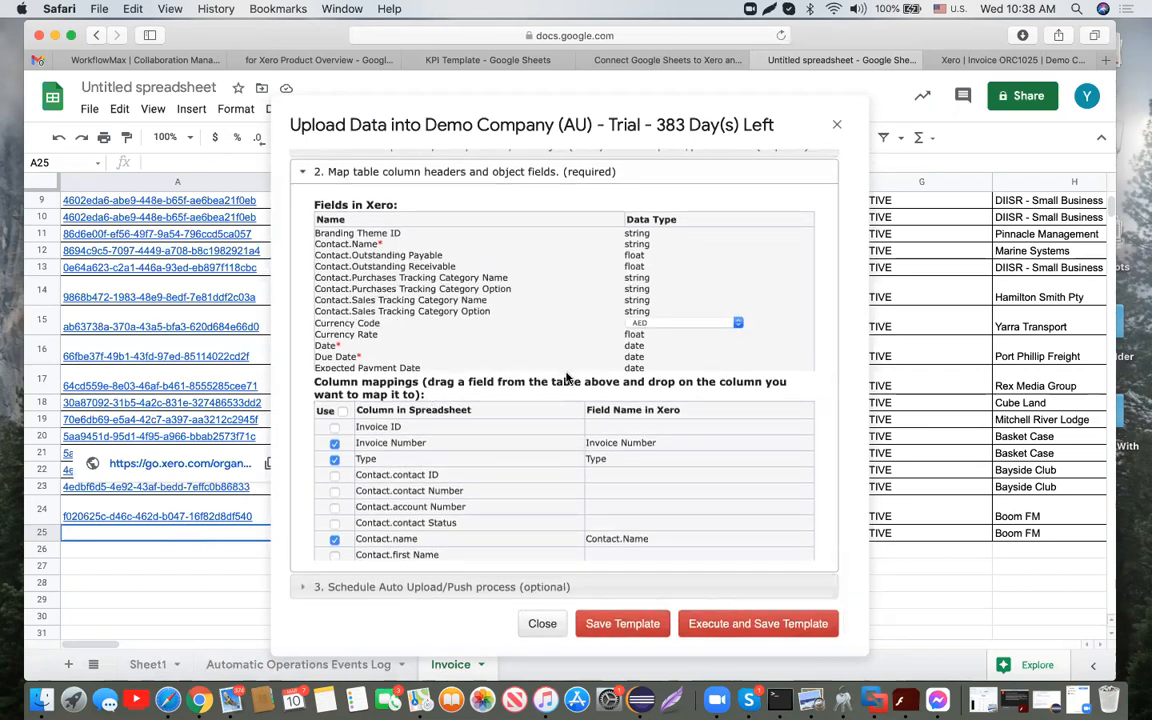
{"action": "left_click", "coordinate": [791, 625]}
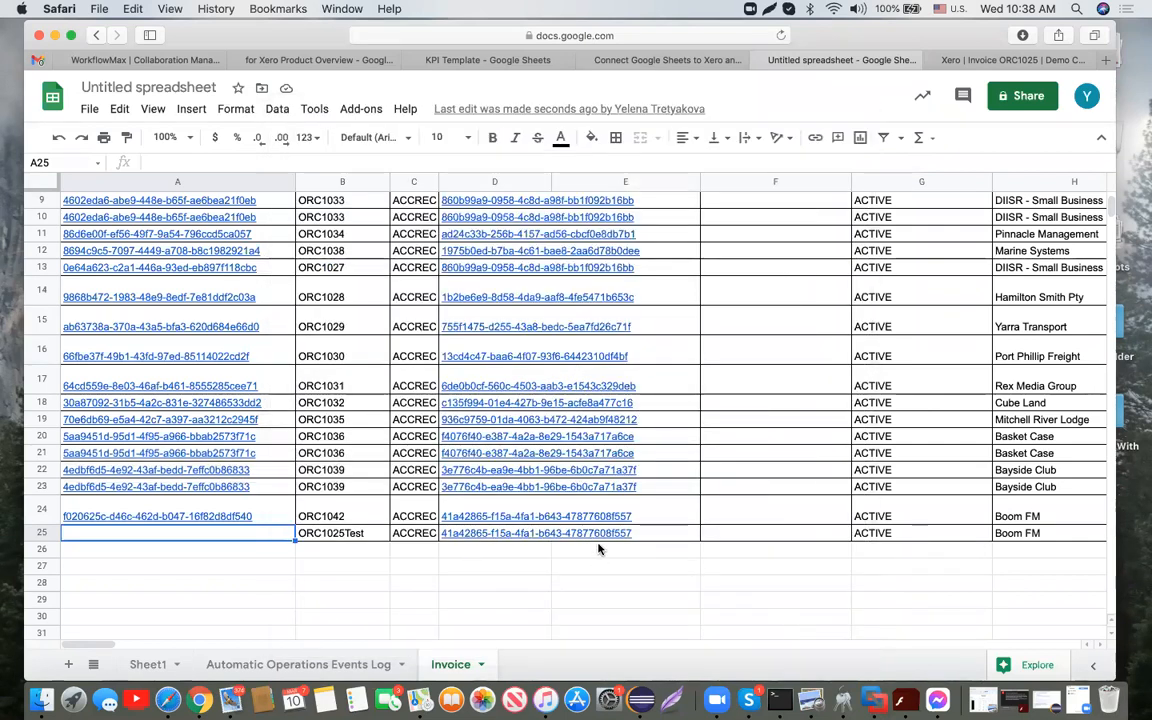
{"action": "scroll", "coordinate": [598, 552], "scroll_direction": "right", "scroll_amount": 5}
{"action": "scroll", "coordinate": [598, 549], "scroll_direction": "right", "scroll_amount": 20}
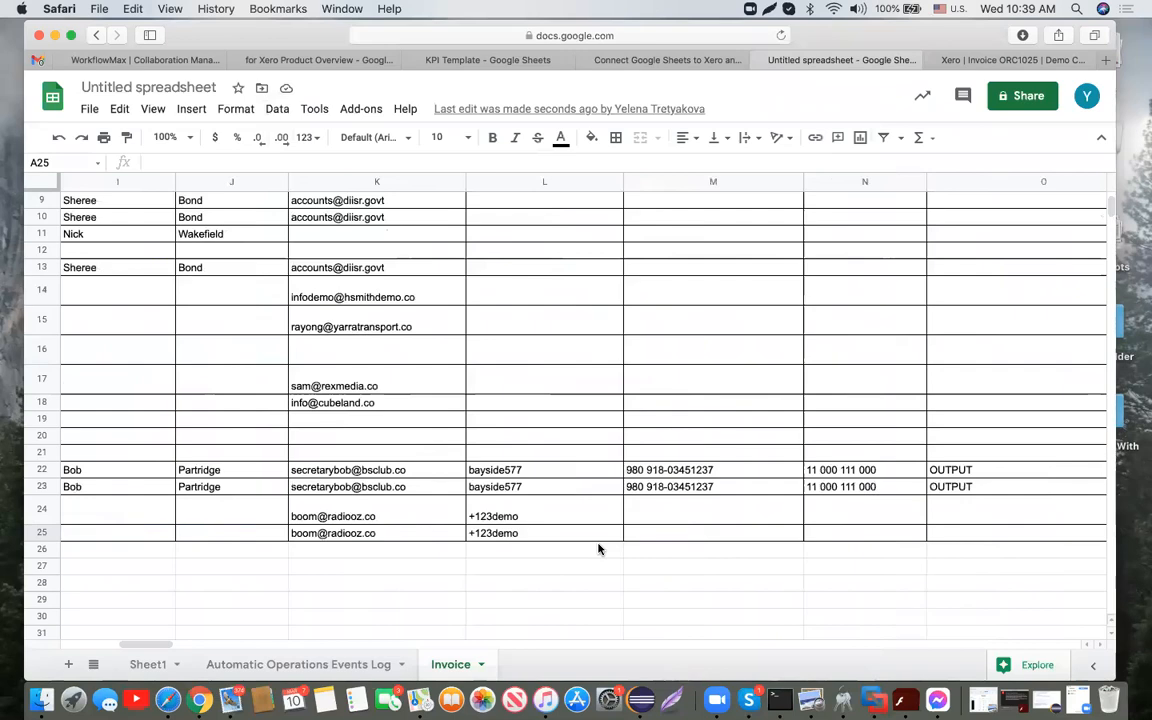
{"action": "scroll", "coordinate": [590, 554], "scroll_direction": "right", "scroll_amount": 20}
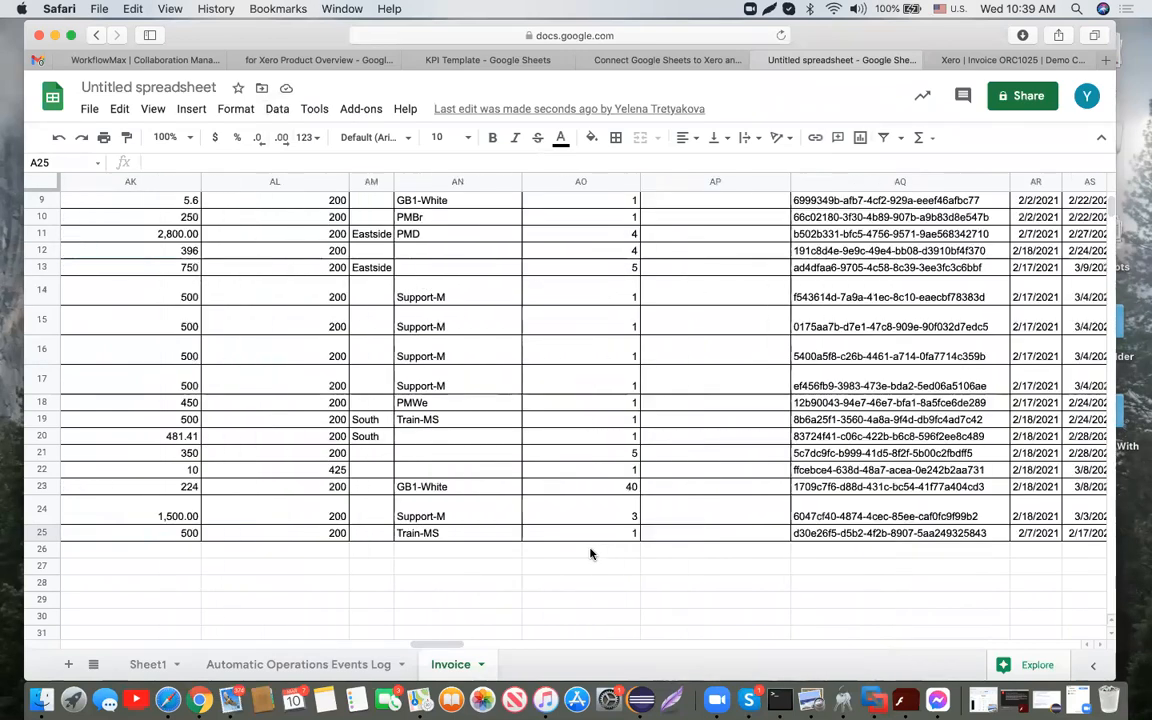
{"action": "scroll", "coordinate": [590, 554], "scroll_direction": "right", "scroll_amount": 20}
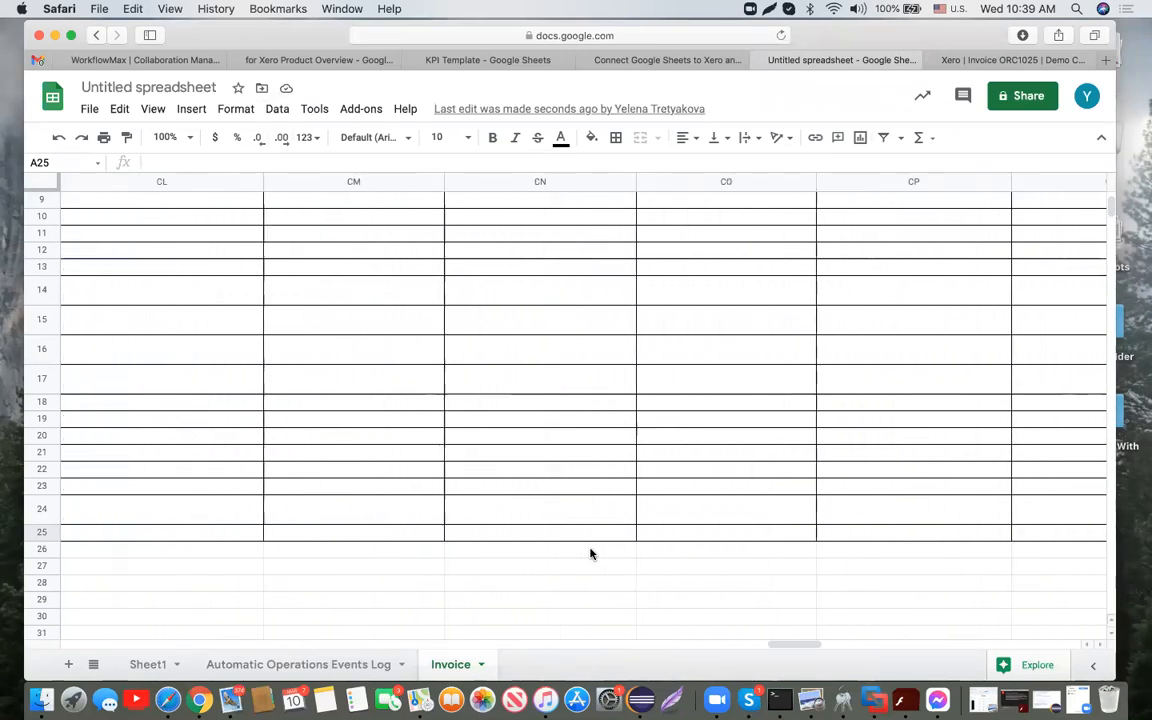
{"action": "scroll", "coordinate": [590, 554], "scroll_direction": "left", "scroll_amount": 5}
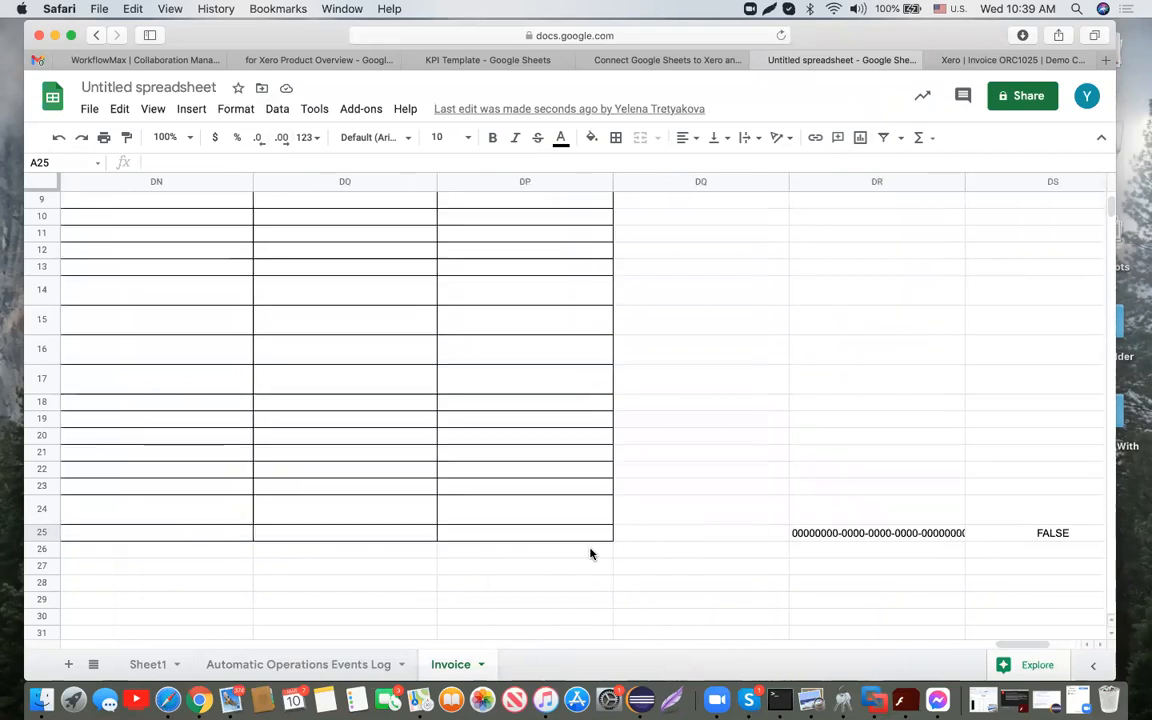
{"action": "scroll", "coordinate": [590, 554], "scroll_direction": "right", "scroll_amount": 10}
Copy the result headers Id, Success, Created and Error from row 2 into DR24:DU24, directly above the test invoice's upload results
{"action": "scroll", "coordinate": [590, 554], "scroll_direction": "up", "scroll_amount": 5}
{"action": "scroll", "coordinate": [590, 554], "scroll_direction": "left", "scroll_amount": 2}
{"action": "right_click", "coordinate": [591, 553]}
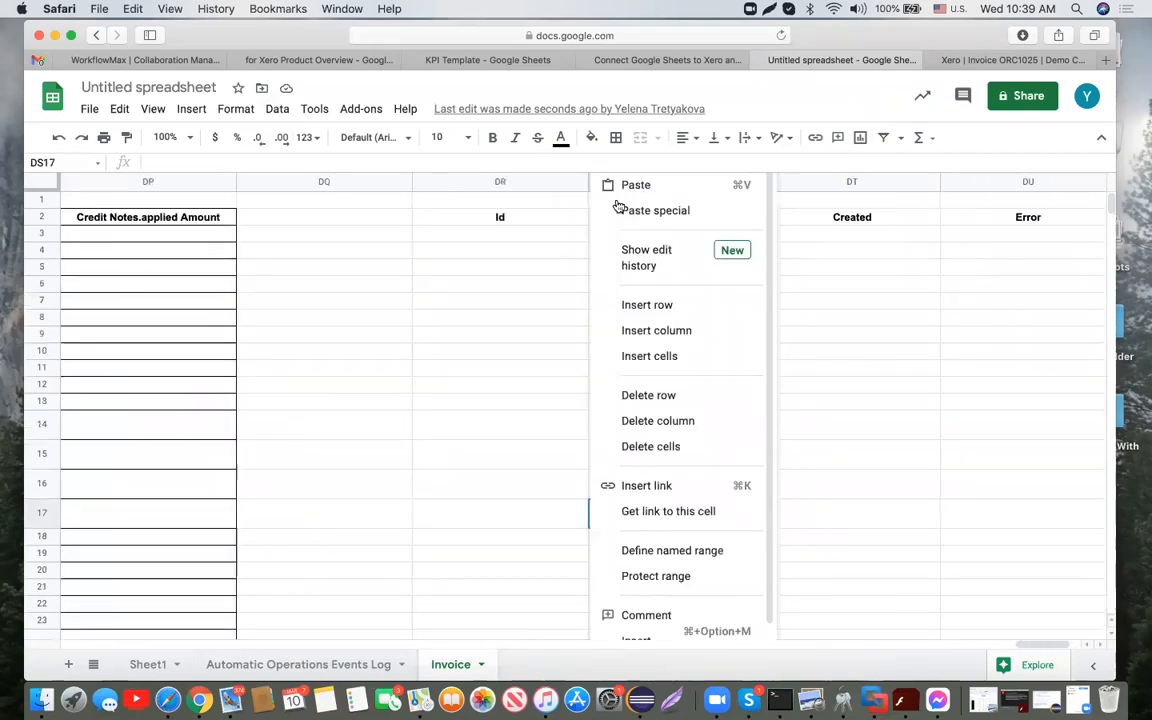
{"action": "left_click", "coordinate": [560, 214]}
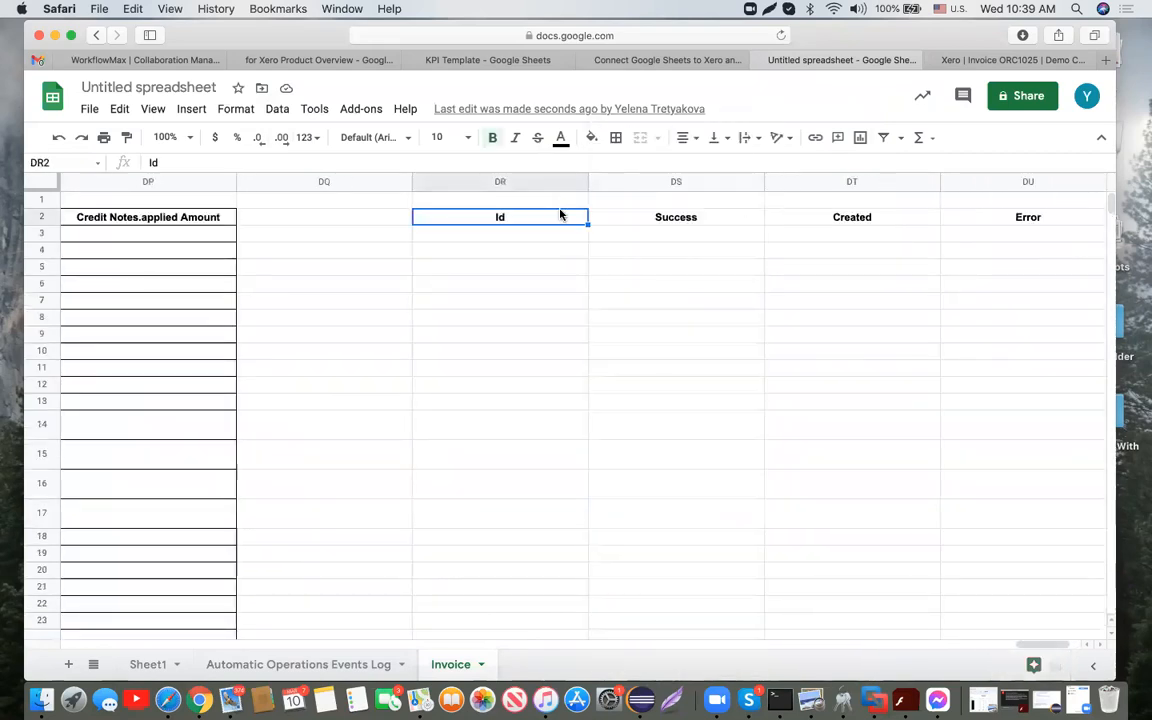
{"action": "left_click", "coordinate": [1067, 219], "text": "shift"}
{"action": "key", "text": "cmd+c"}
{"action": "scroll", "coordinate": [939, 388], "scroll_direction": "down", "scroll_amount": 5}
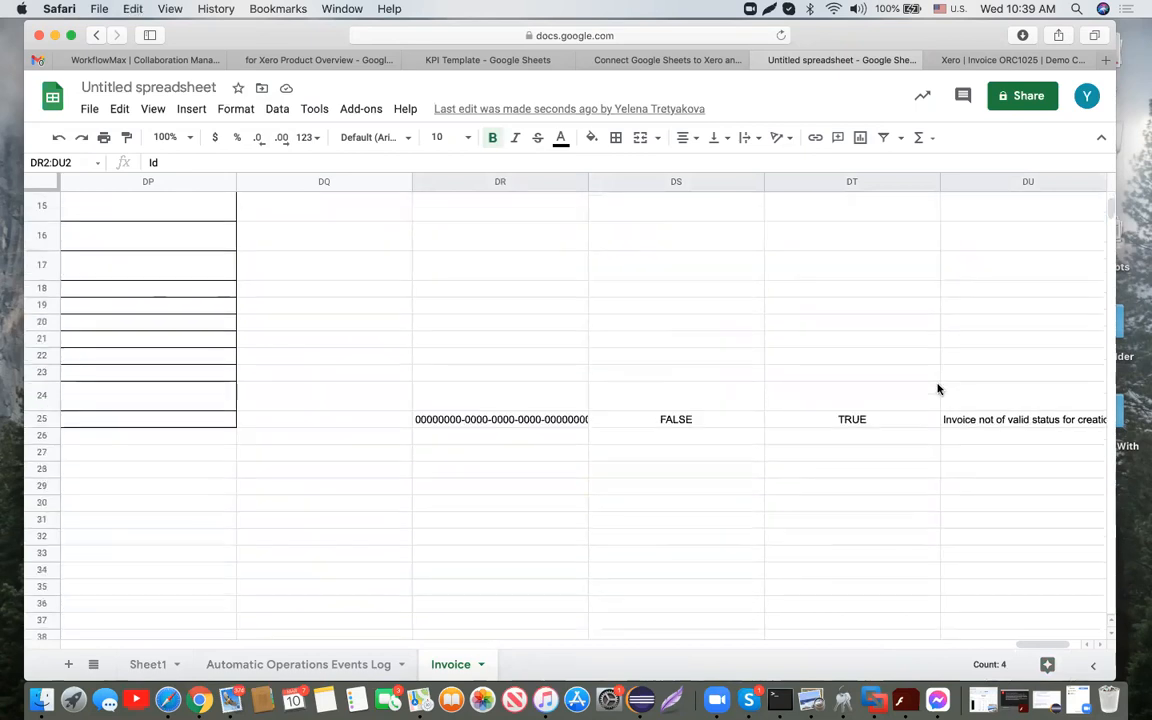
{"action": "left_click", "coordinate": [561, 404]}
{"action": "key", "text": "cmd+v"}
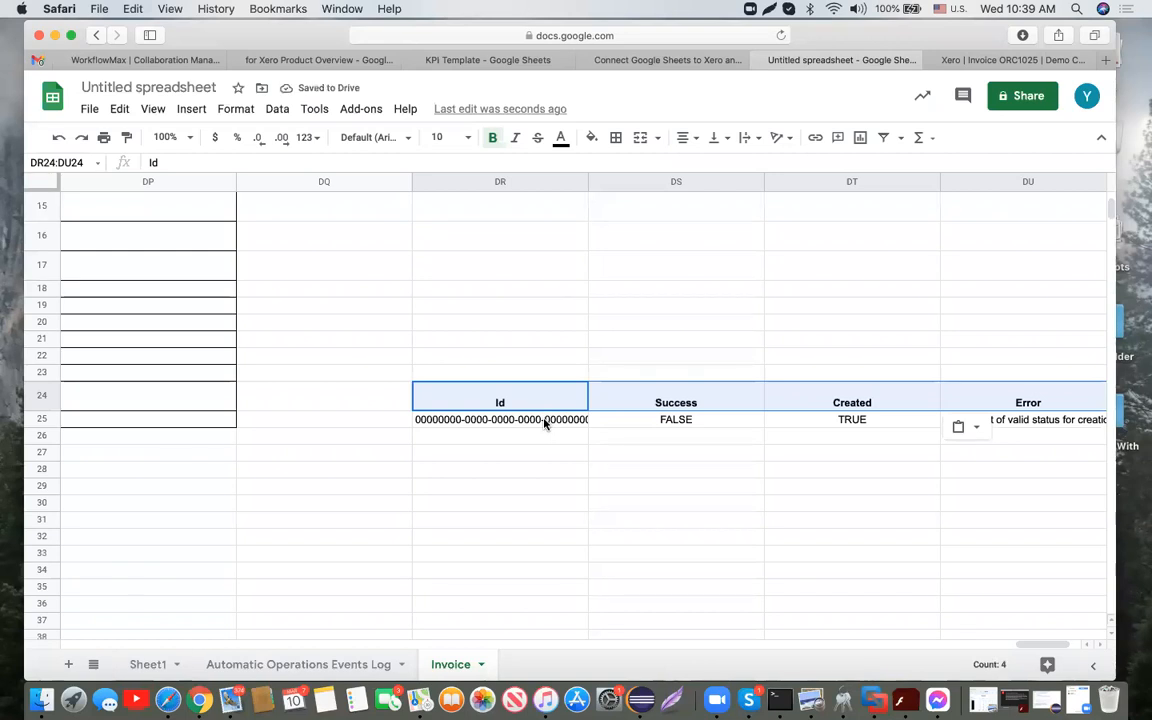
Inspect the Id, Error and Success results of the uploaded test invoice in row 25
{"action": "left_click", "coordinate": [545, 420]}
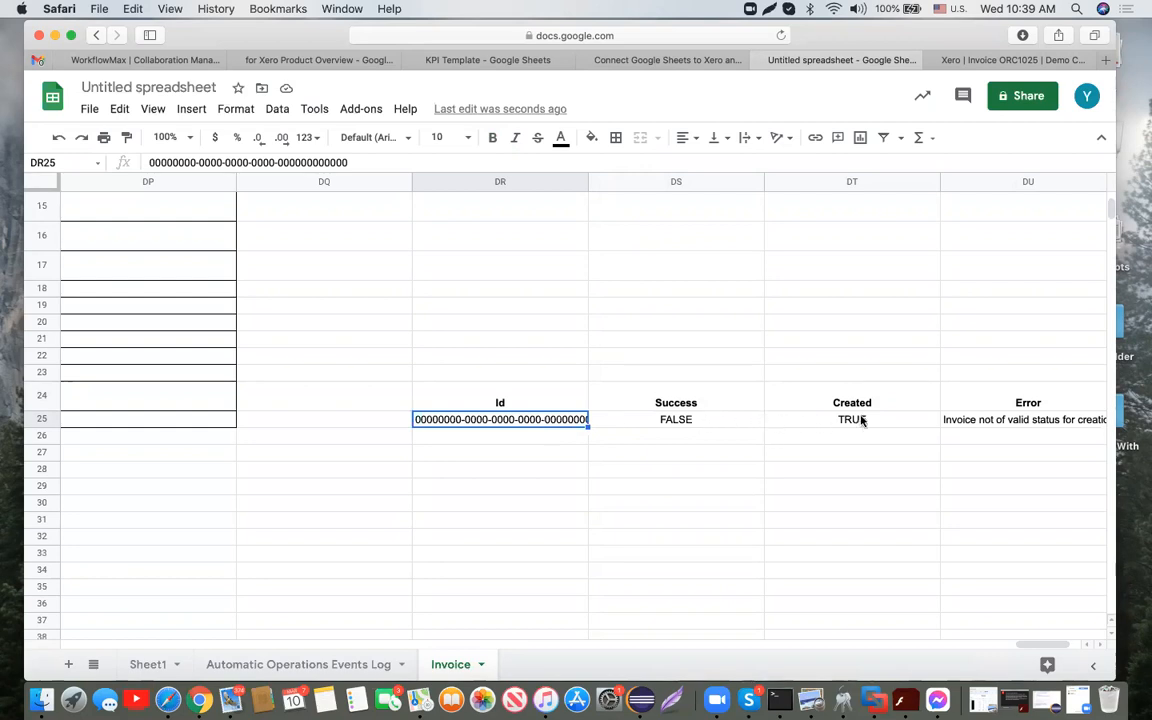
{"action": "left_click", "coordinate": [972, 422]}
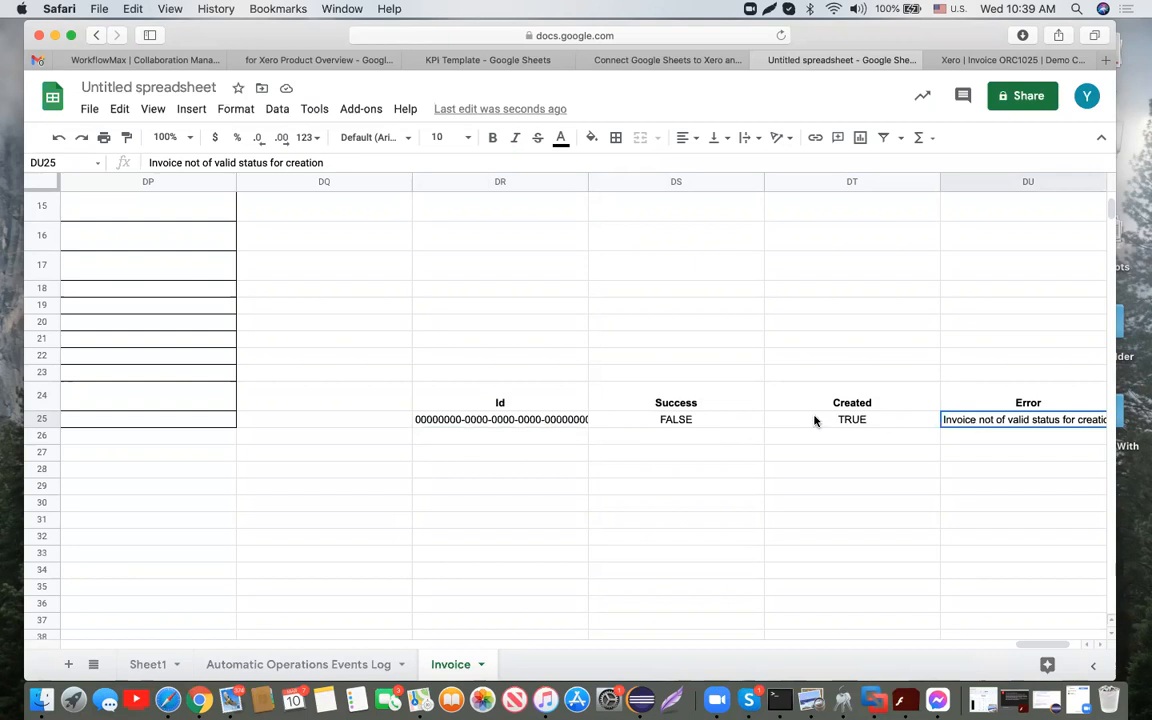
{"action": "left_click", "coordinate": [576, 424]}
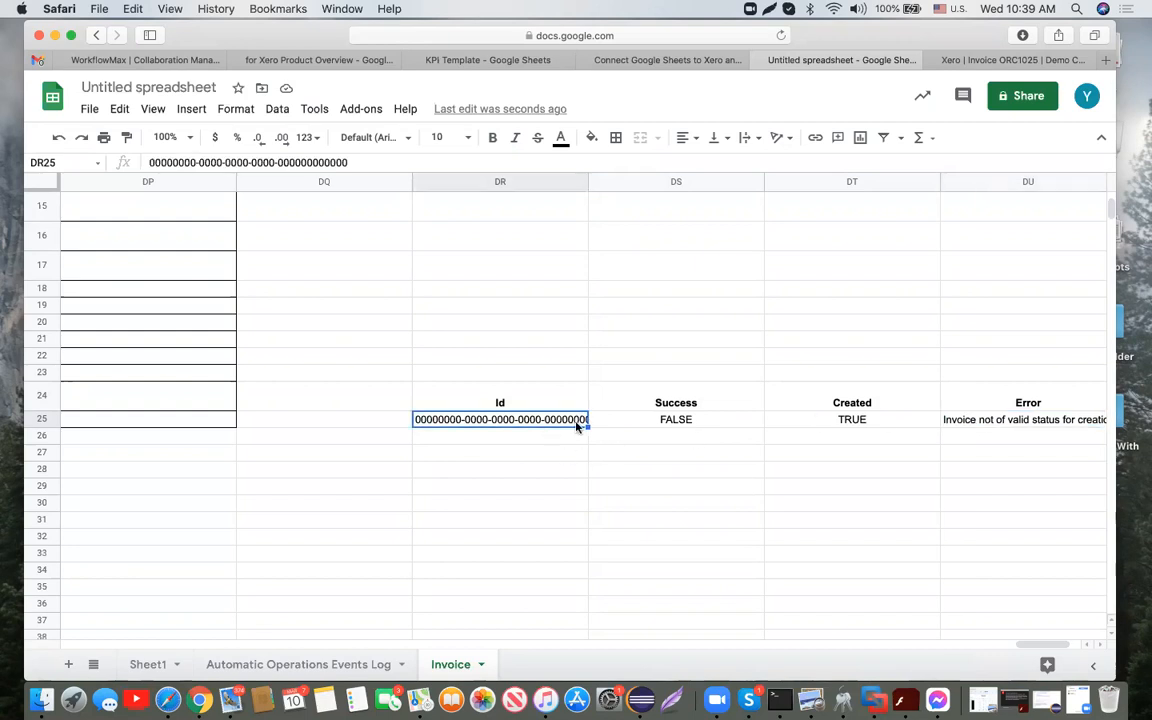
{"action": "left_click", "coordinate": [660, 423]}
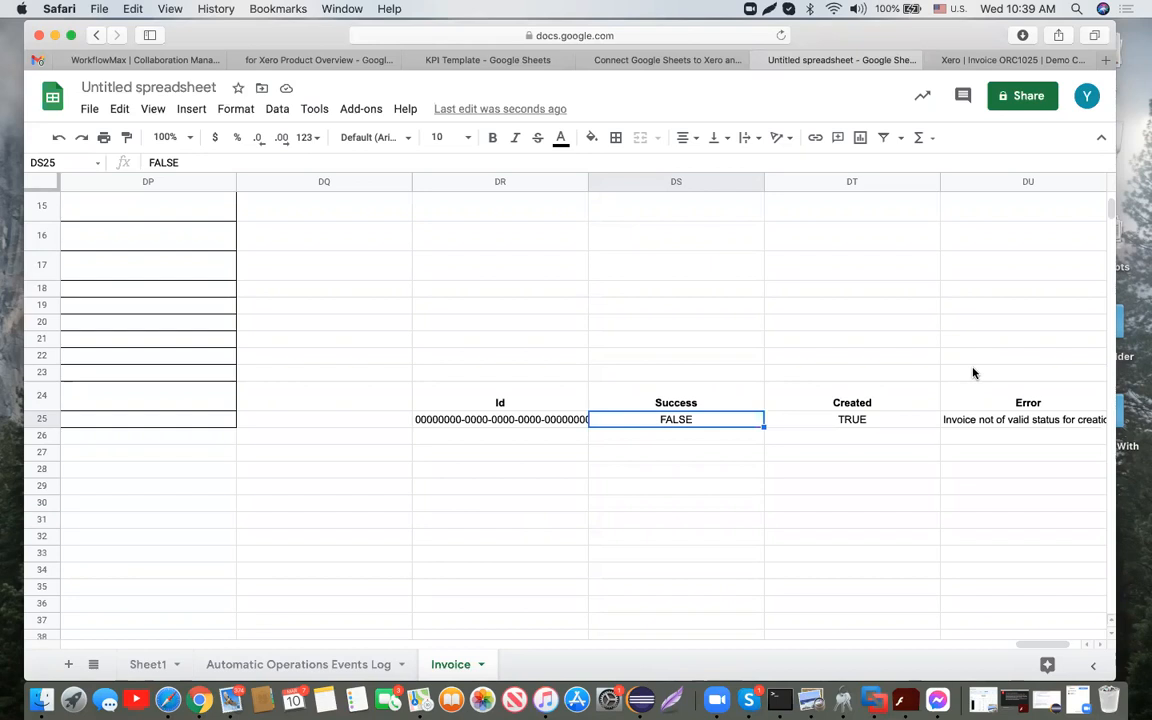
Return to the first invoice columns and review the G-Accon for XERO commands, including Upload to Xero based on Template for Current Sheet
{"action": "scroll", "coordinate": [973, 373], "scroll_direction": "left", "scroll_amount": 20}
{"action": "scroll", "coordinate": [973, 373], "scroll_direction": "up", "scroll_amount": 5}
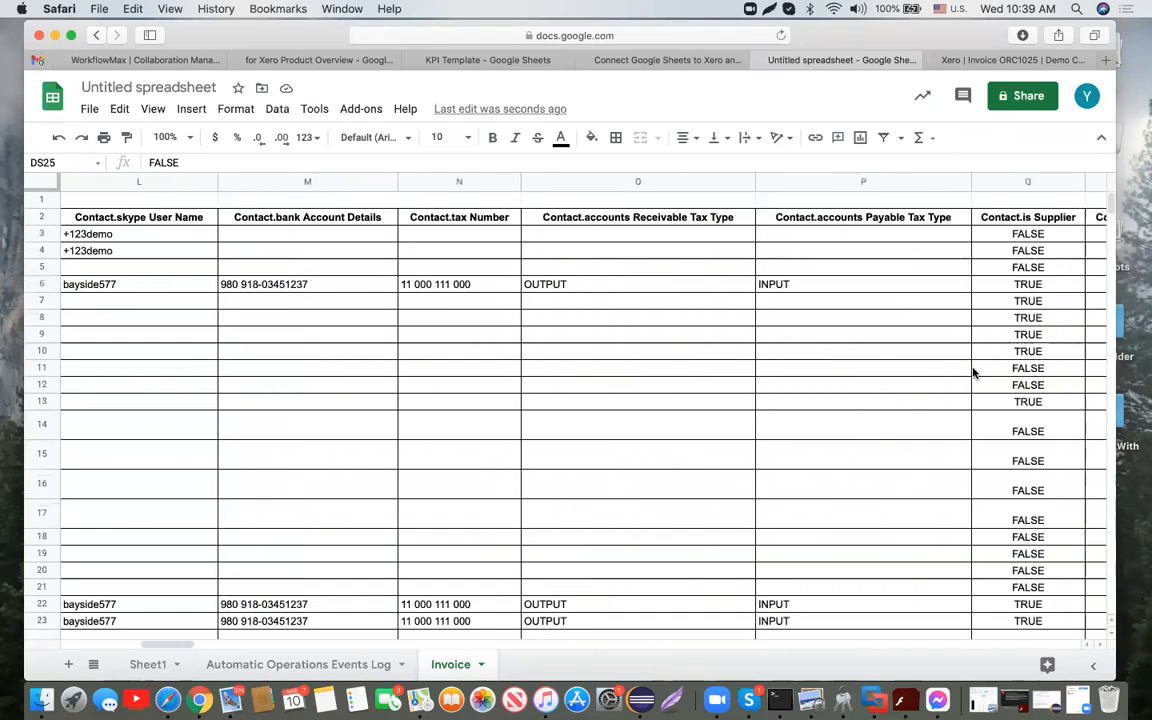
{"action": "scroll", "coordinate": [973, 373], "scroll_direction": "left", "scroll_amount": 10}
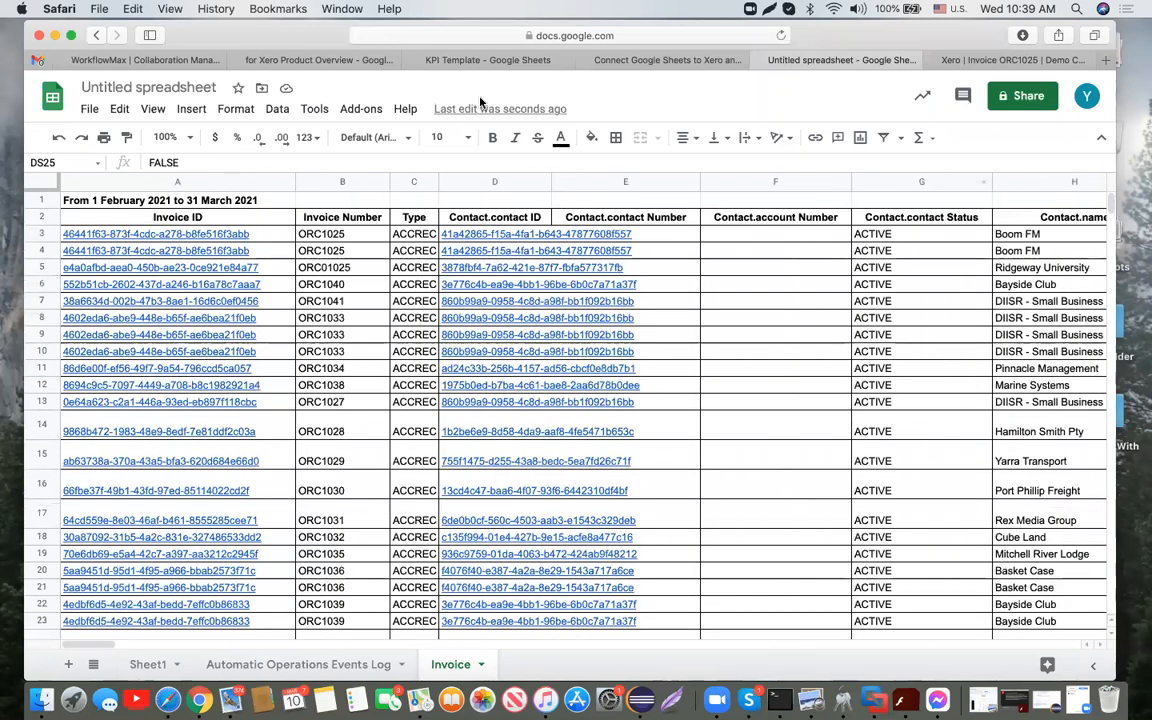
{"action": "left_click", "coordinate": [362, 110]}
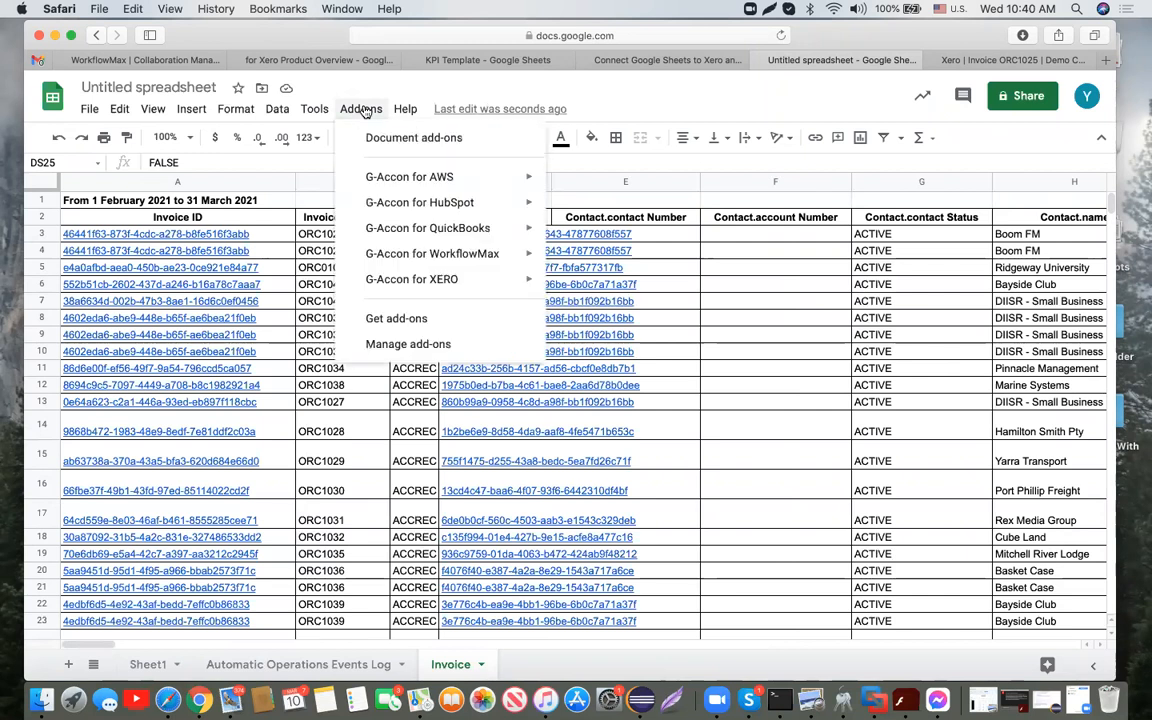
{"action": "mouse_move", "coordinate": [488, 285]}
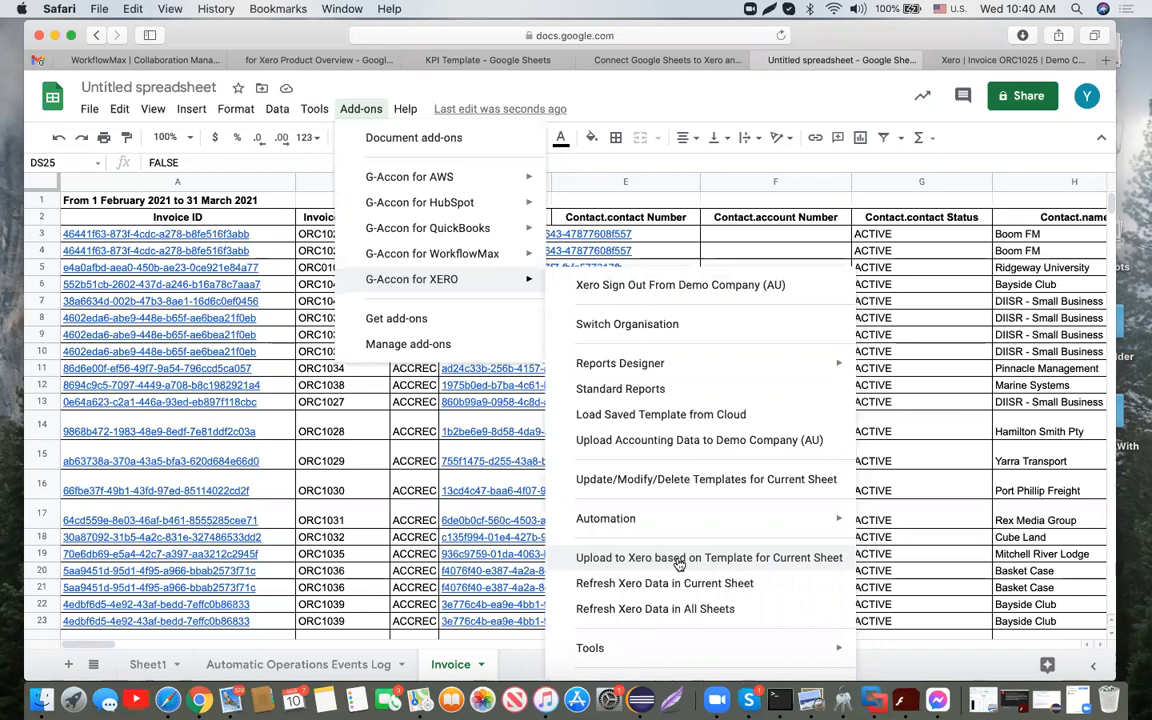
{"action": "left_click", "coordinate": [824, 165]}
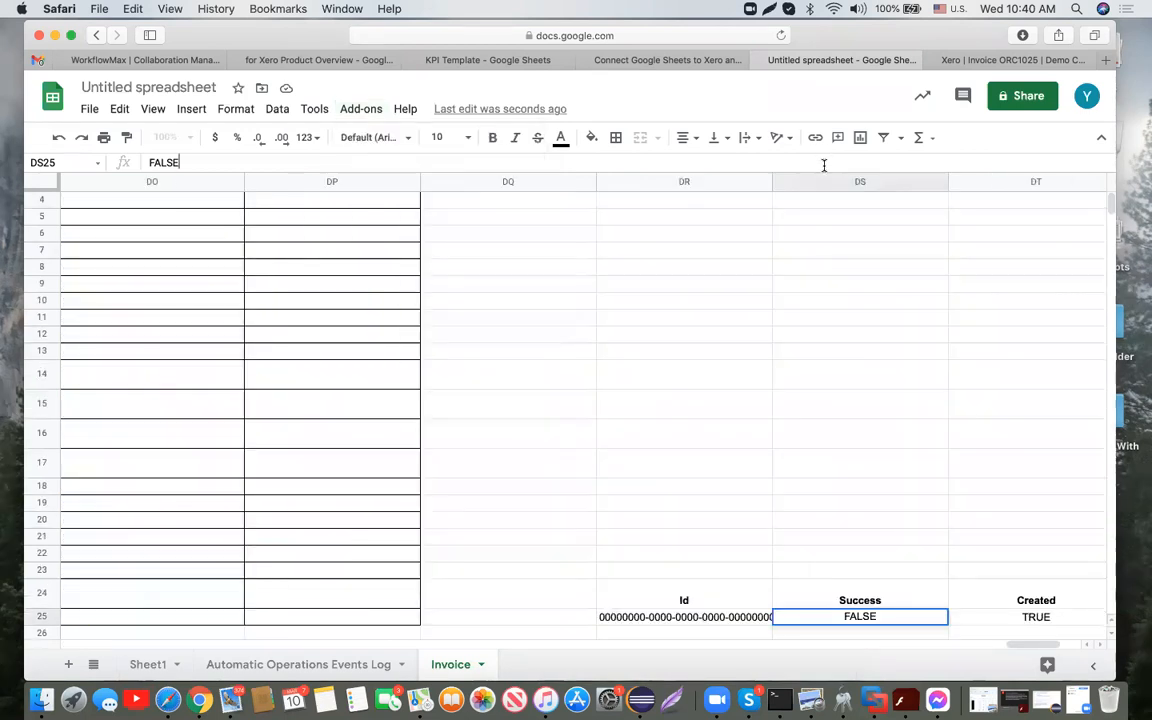
{"action": "scroll", "coordinate": [272, 427], "scroll_direction": "left", "scroll_amount": 20}
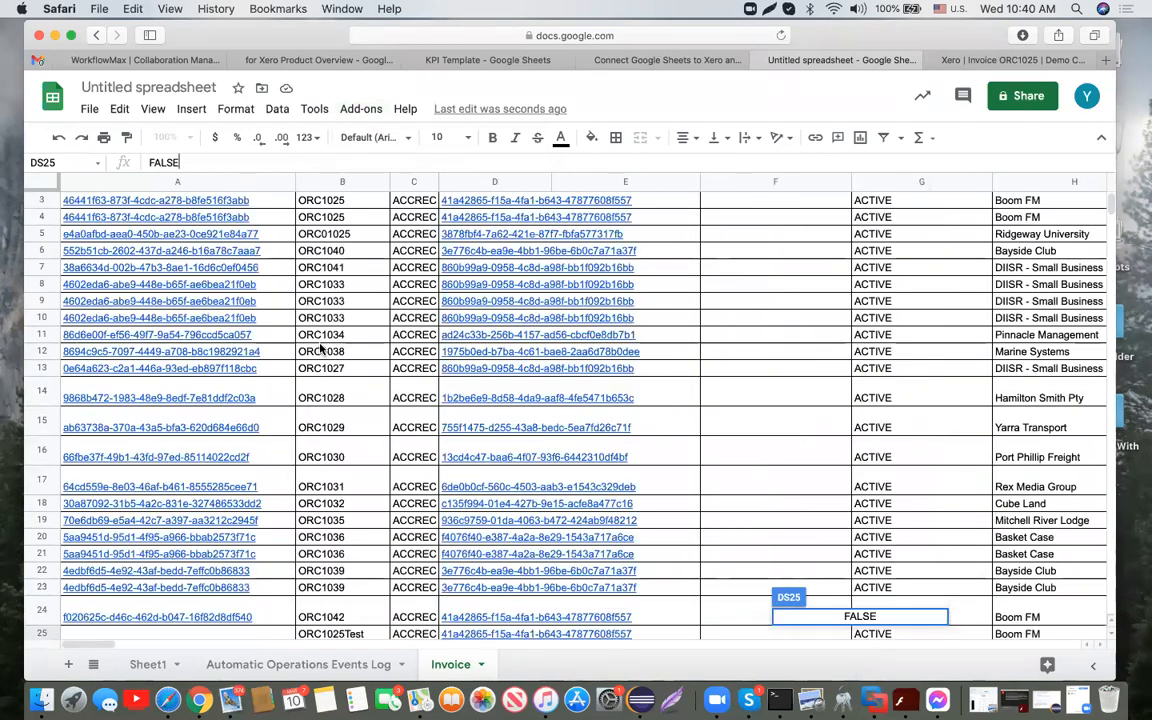
Switch to the KPI Template spreadsheet and examine the KPI Dashboard charts and the P&L 4 years and CashSummary sheets
{"action": "left_click", "coordinate": [476, 62]}
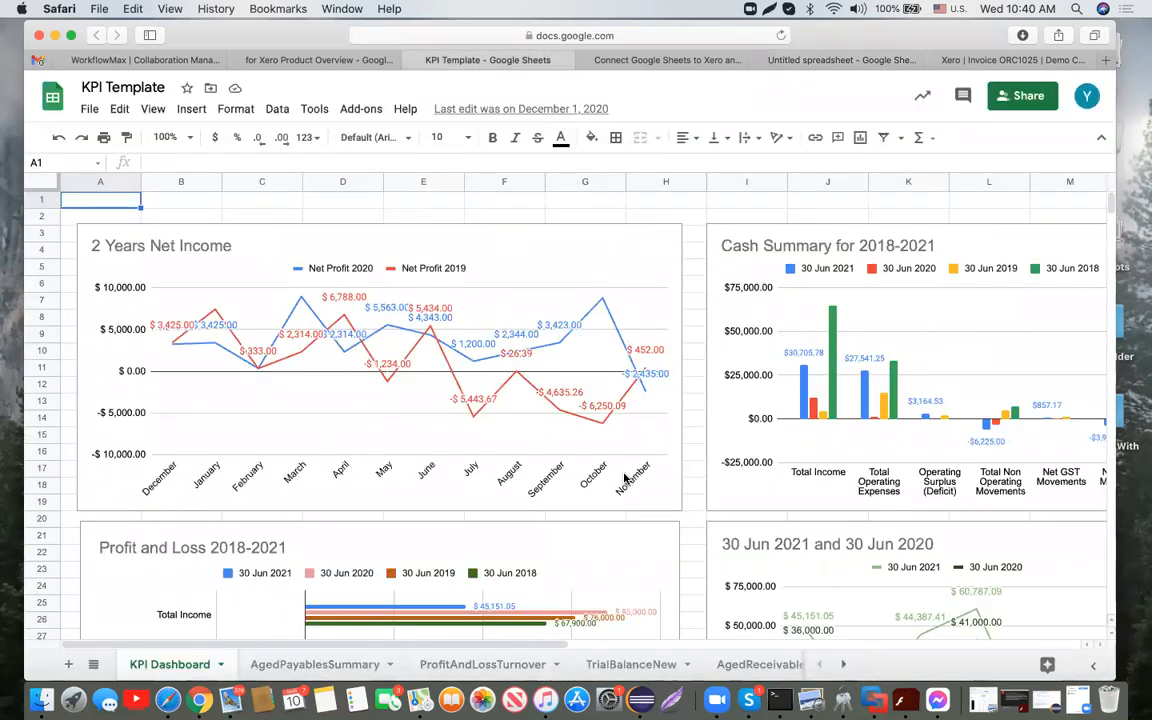
{"action": "scroll", "coordinate": [625, 480], "scroll_direction": "down", "scroll_amount": 10}
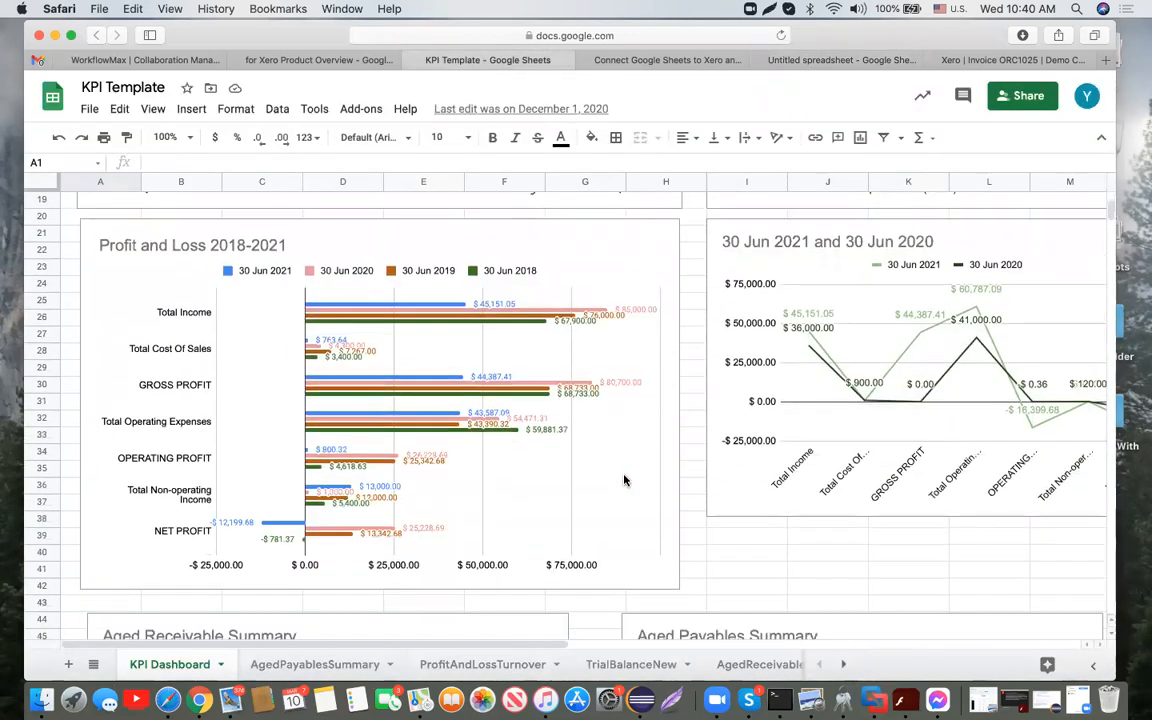
{"action": "left_click", "coordinate": [845, 668]}
{"action": "left_click", "coordinate": [845, 668]}
{"action": "left_click", "coordinate": [845, 668]}
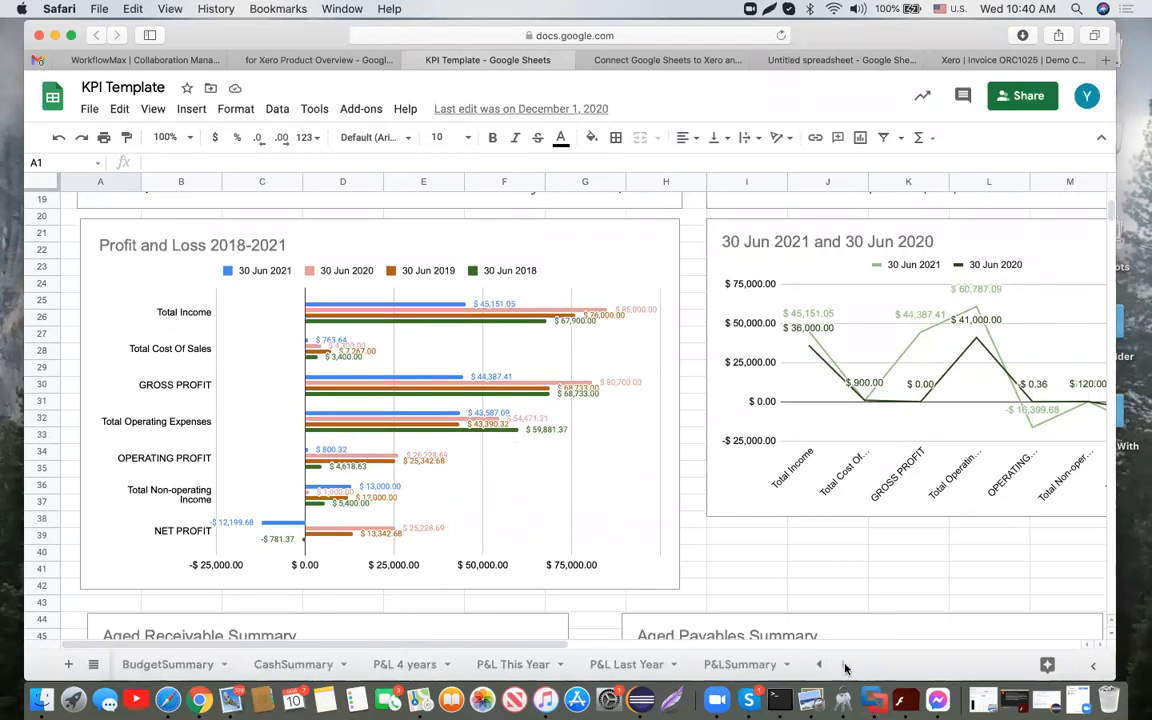
{"action": "left_click", "coordinate": [412, 666]}
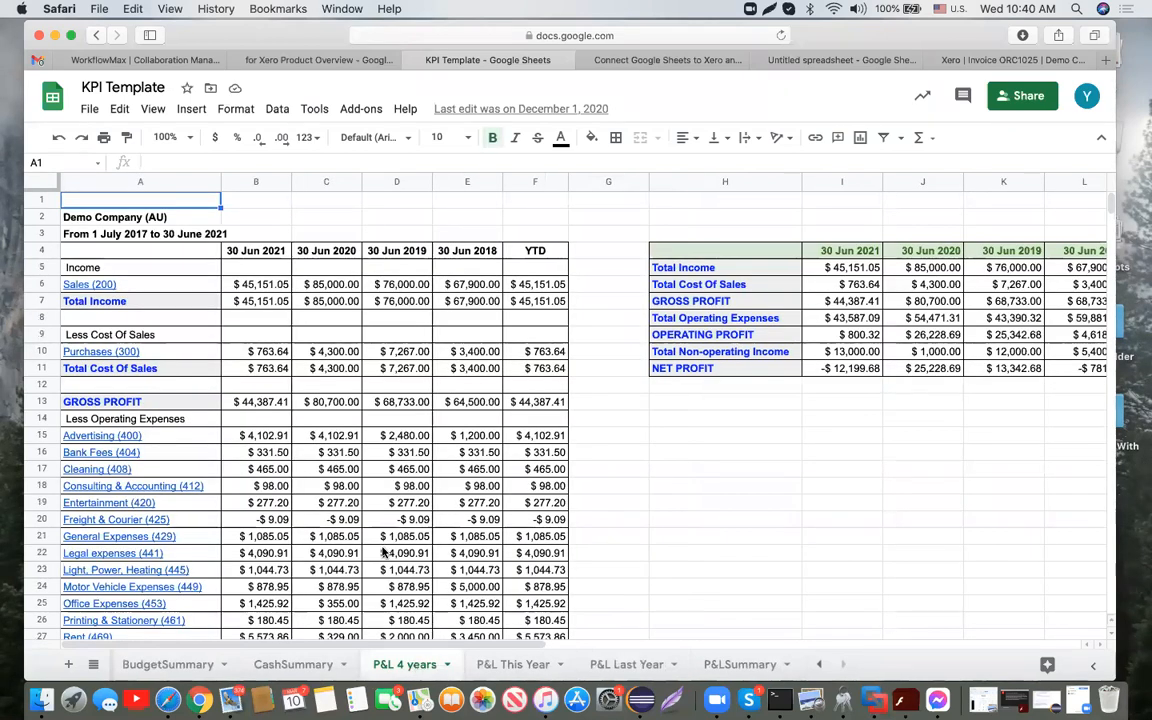
{"action": "scroll", "coordinate": [383, 551], "scroll_direction": "down", "scroll_amount": 1}
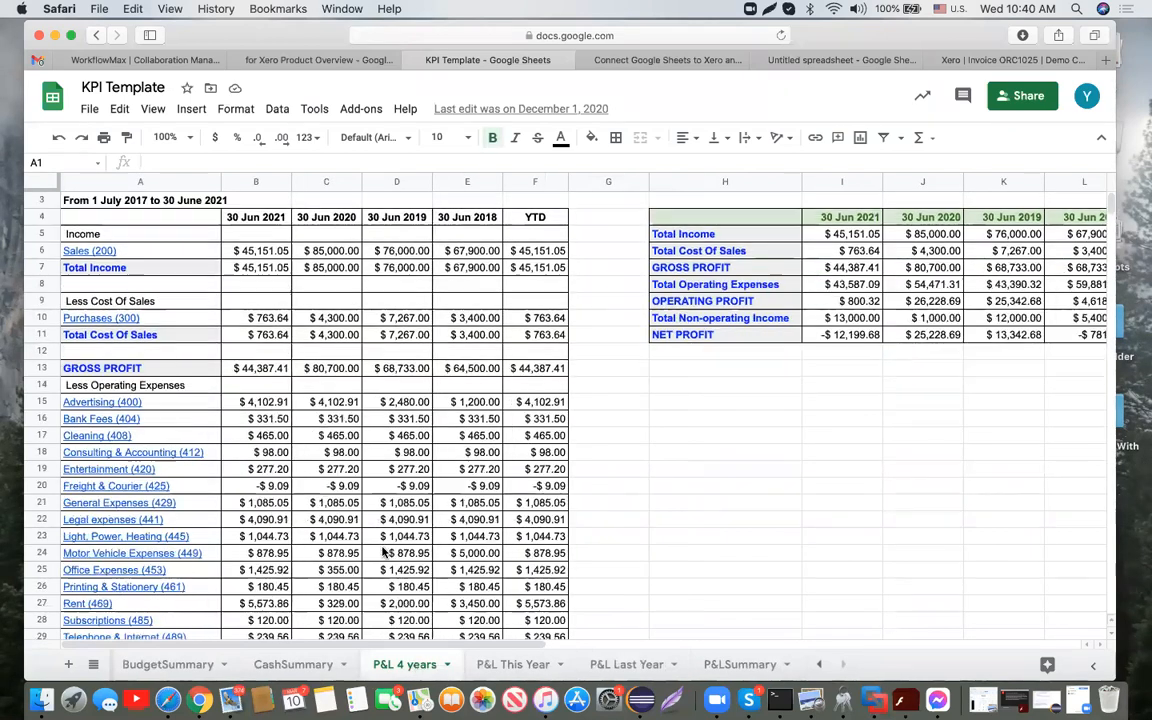
{"action": "left_click", "coordinate": [278, 666]}
{"action": "scroll", "coordinate": [583, 450], "scroll_direction": "down", "scroll_amount": 1}
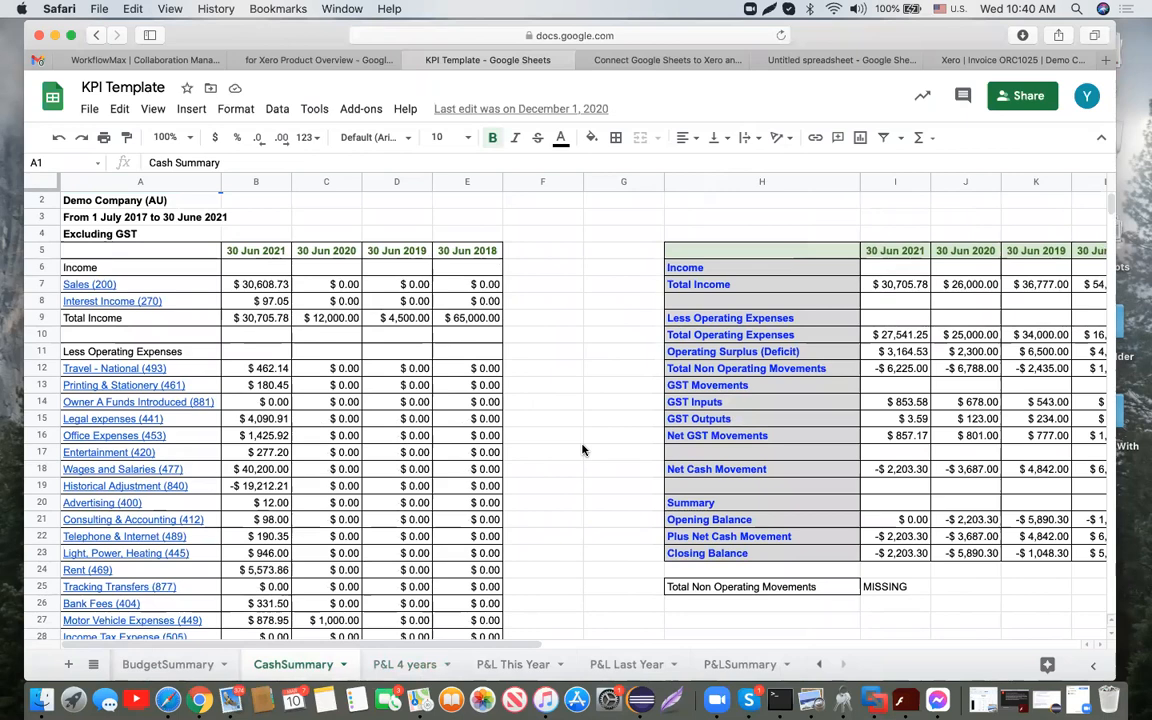
{"action": "scroll", "coordinate": [583, 450], "scroll_direction": "down", "scroll_amount": 3}
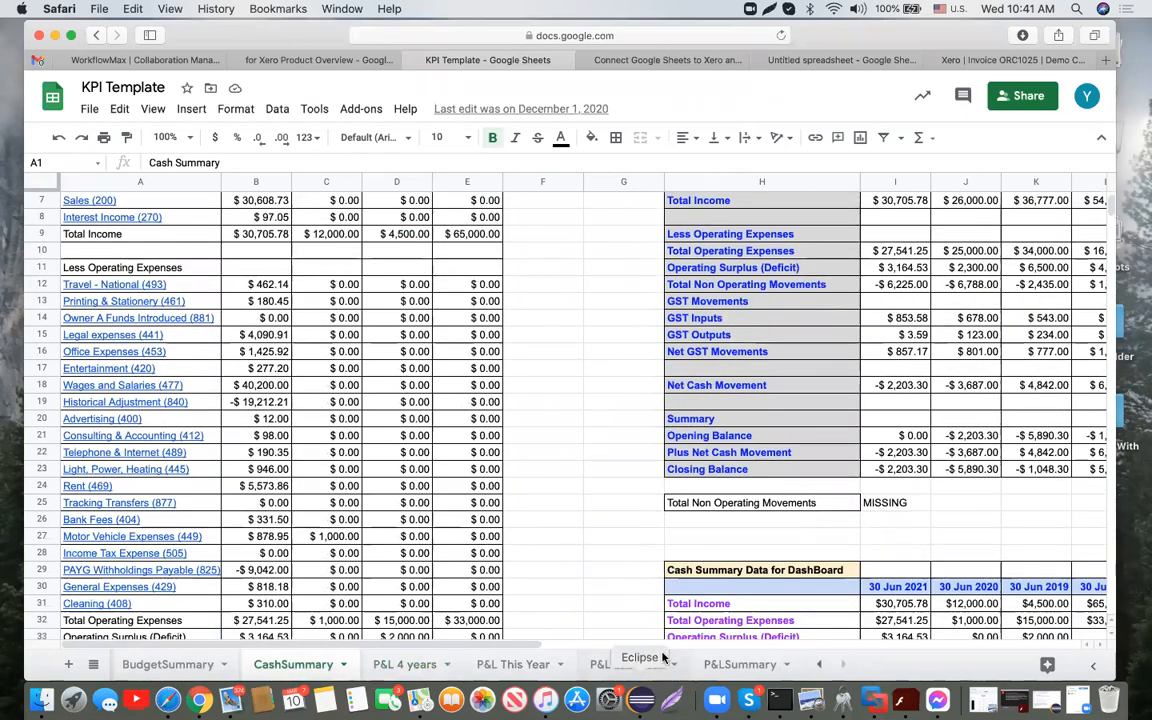
Examine the P&LSummary and BudgetSummary sheets, and review the net income and cash summary charts on the KPI Dashboard
{"action": "left_click", "coordinate": [772, 666]}
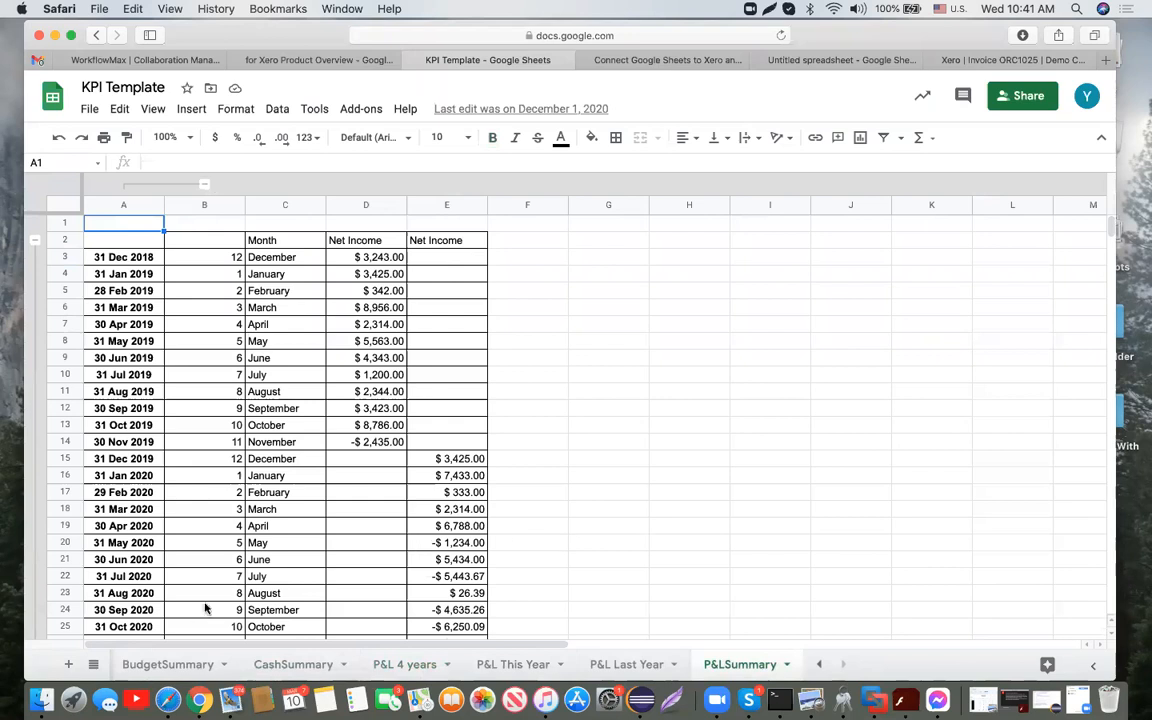
{"action": "left_click", "coordinate": [168, 664]}
{"action": "left_click", "coordinate": [818, 664]}
{"action": "left_click", "coordinate": [818, 664]}
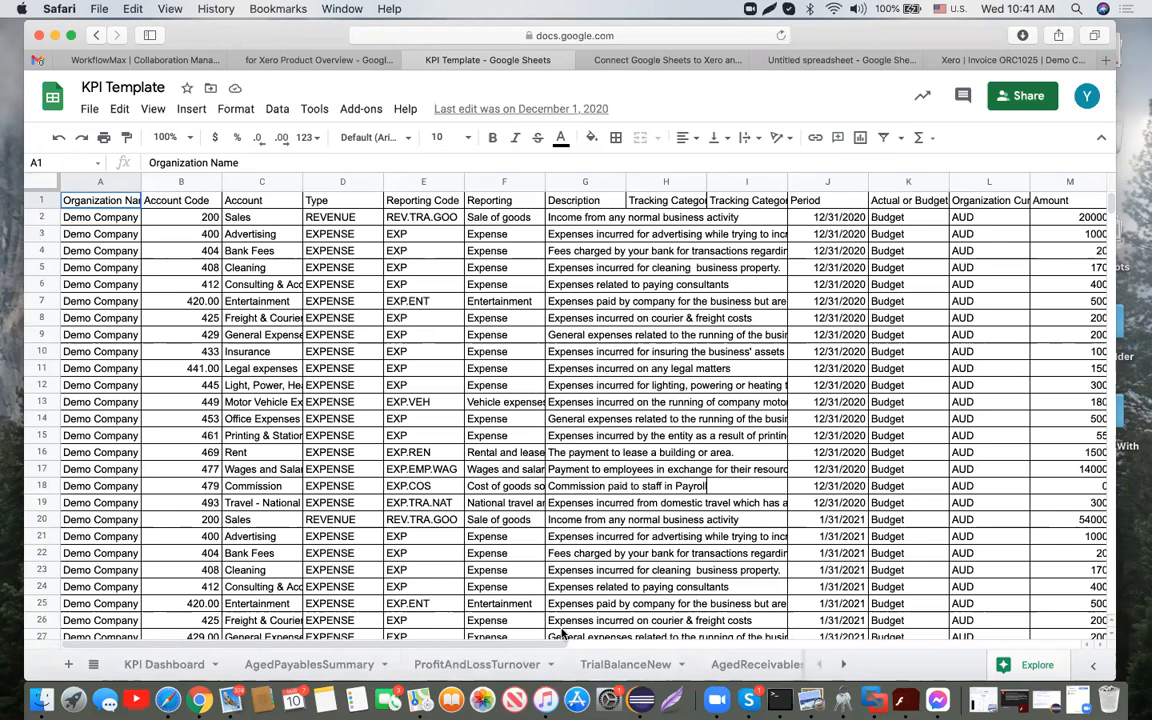
{"action": "left_click", "coordinate": [166, 664]}
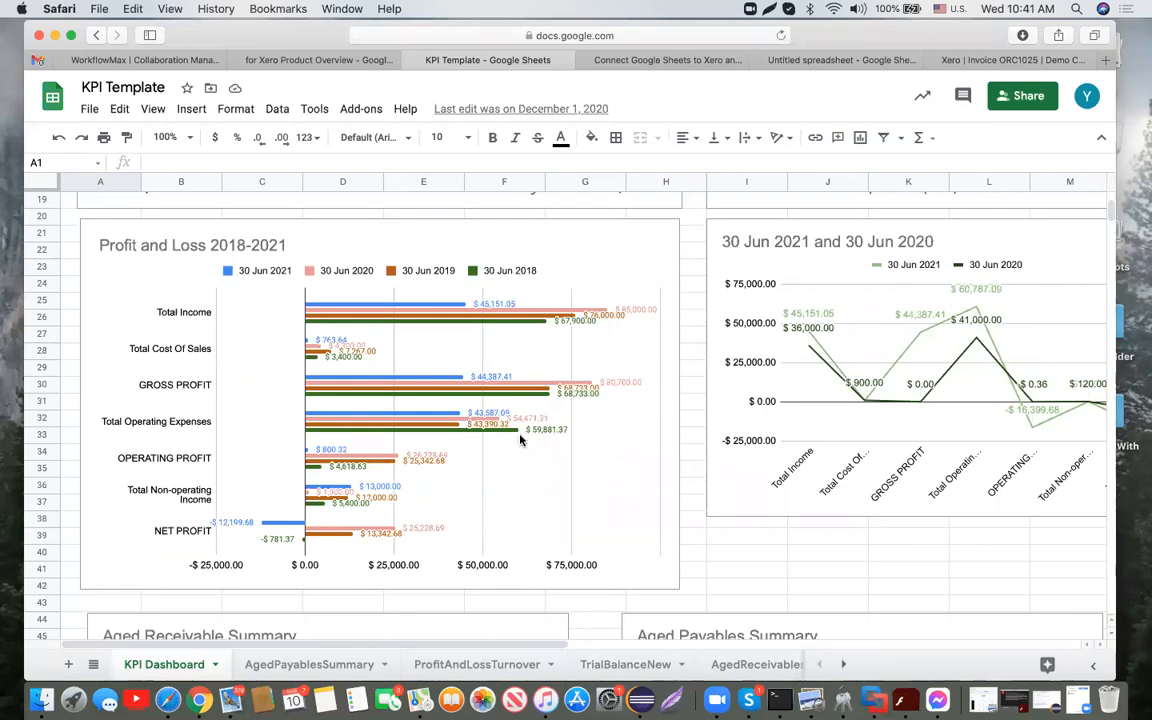
{"action": "scroll", "coordinate": [460, 317], "scroll_direction": "up", "scroll_amount": 5}
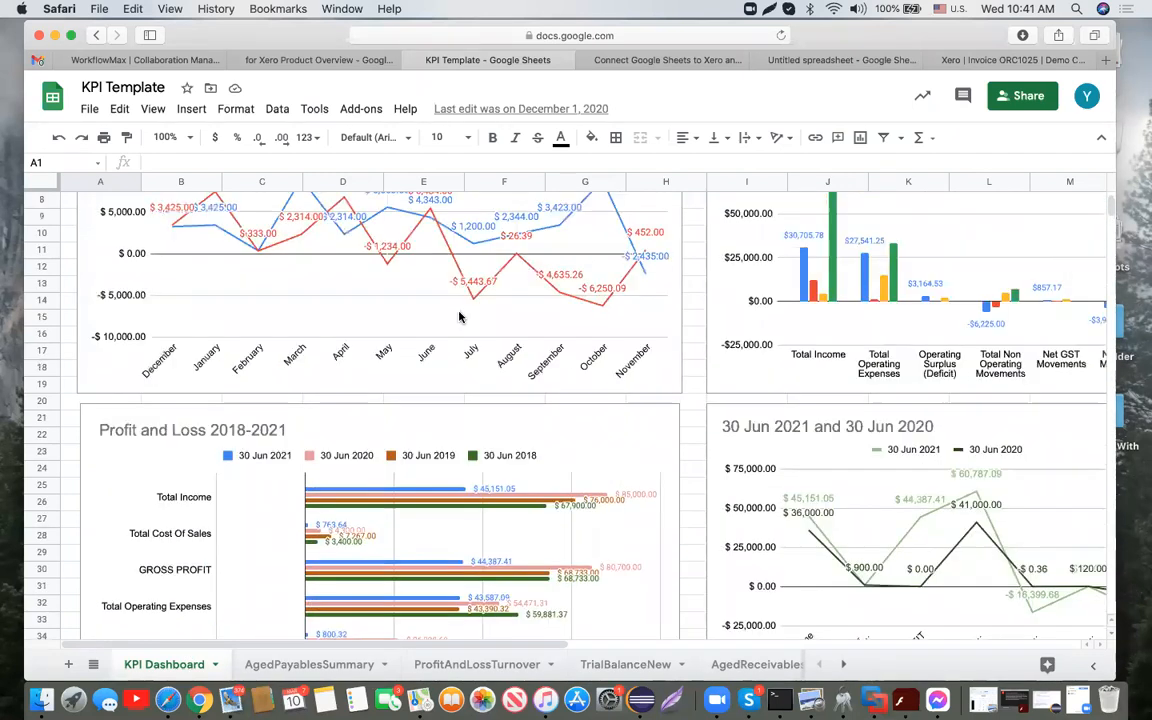
{"action": "scroll", "coordinate": [460, 317], "scroll_direction": "up", "scroll_amount": 3}
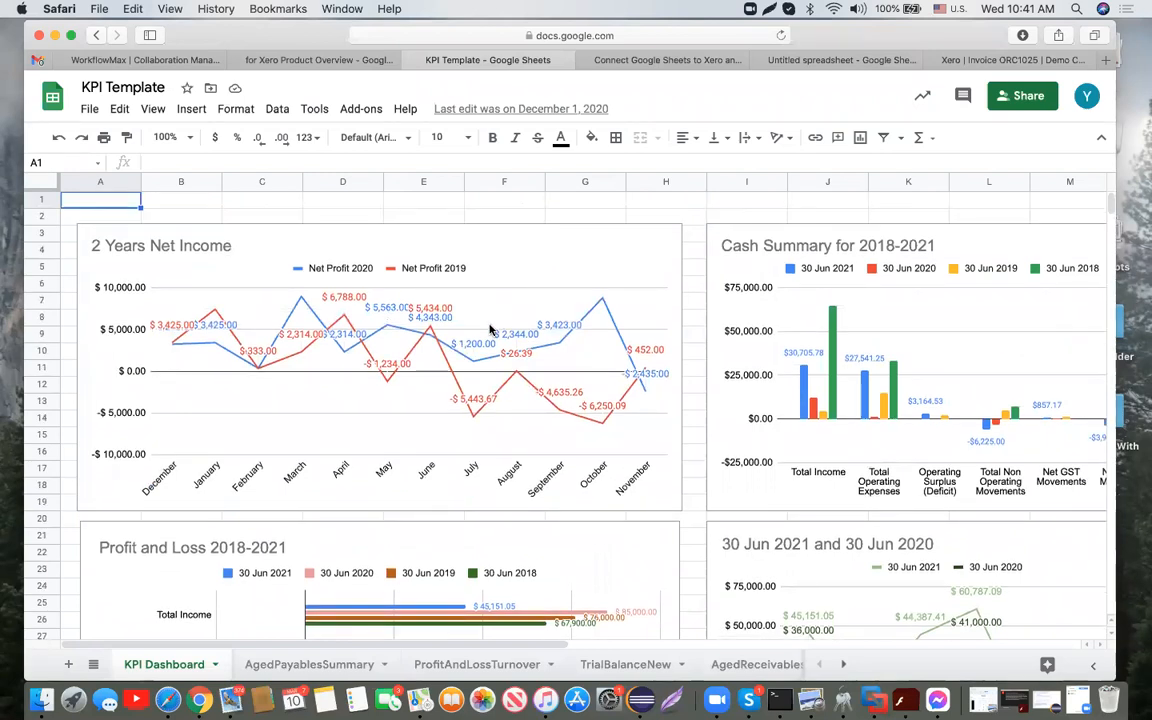
{"action": "scroll", "coordinate": [650, 350], "scroll_direction": "right", "scroll_amount": 5}
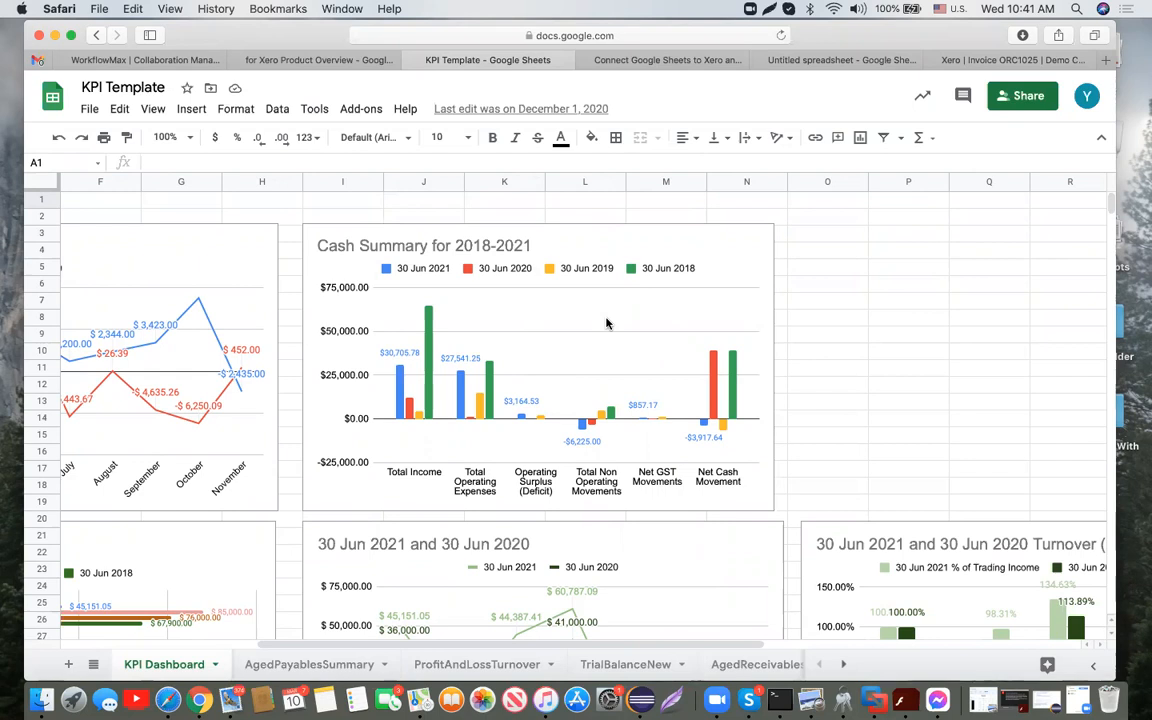
Load Google Data Studio in a new browser tab and open the KPI Template report
{"action": "left_click", "coordinate": [688, 62]}
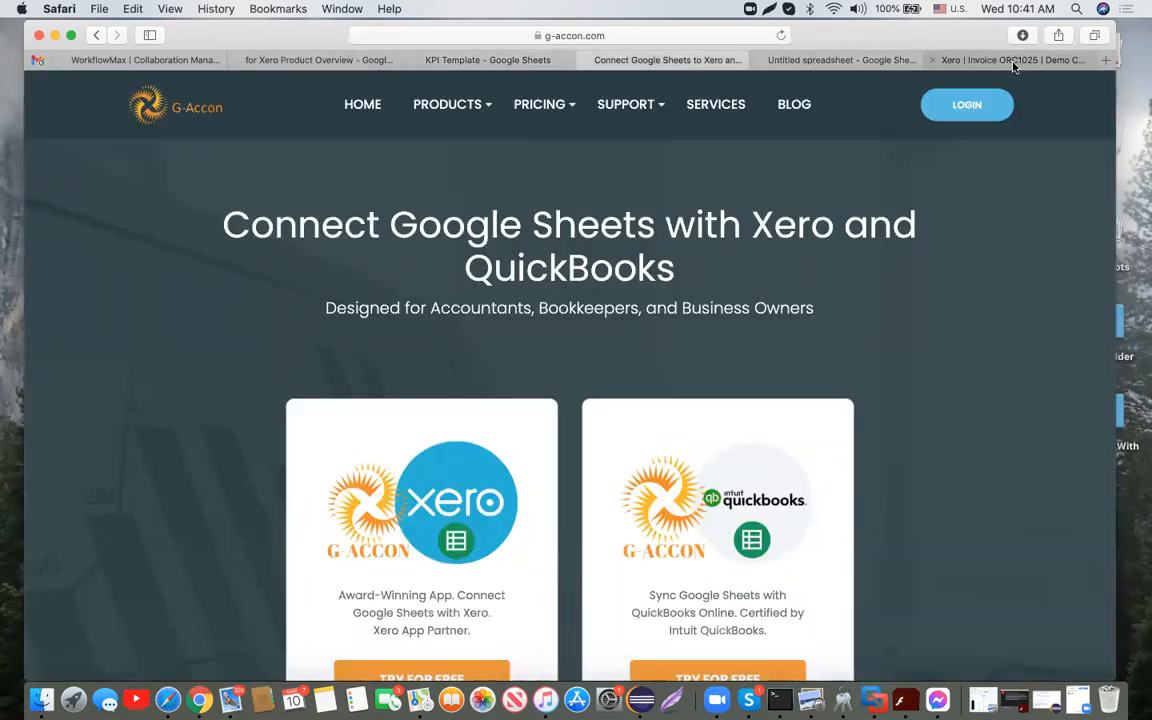
{"action": "left_click", "coordinate": [1106, 63]}
{"action": "type", "text": "ata"}
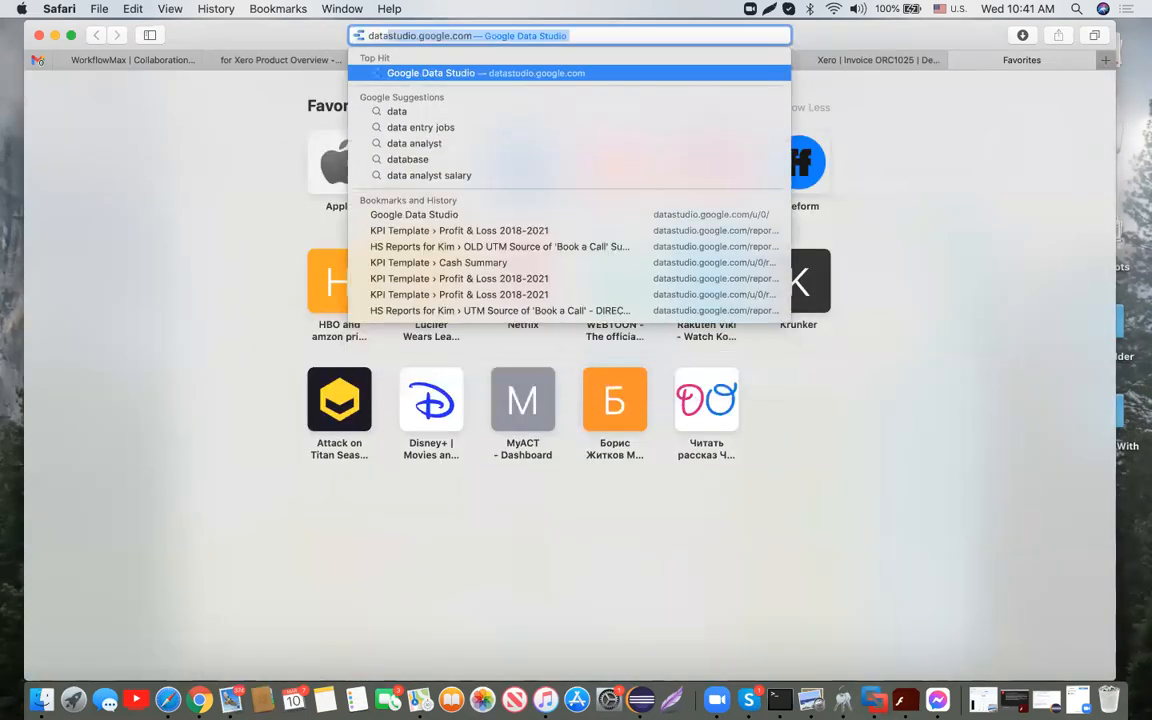
{"action": "key", "text": "Return"}
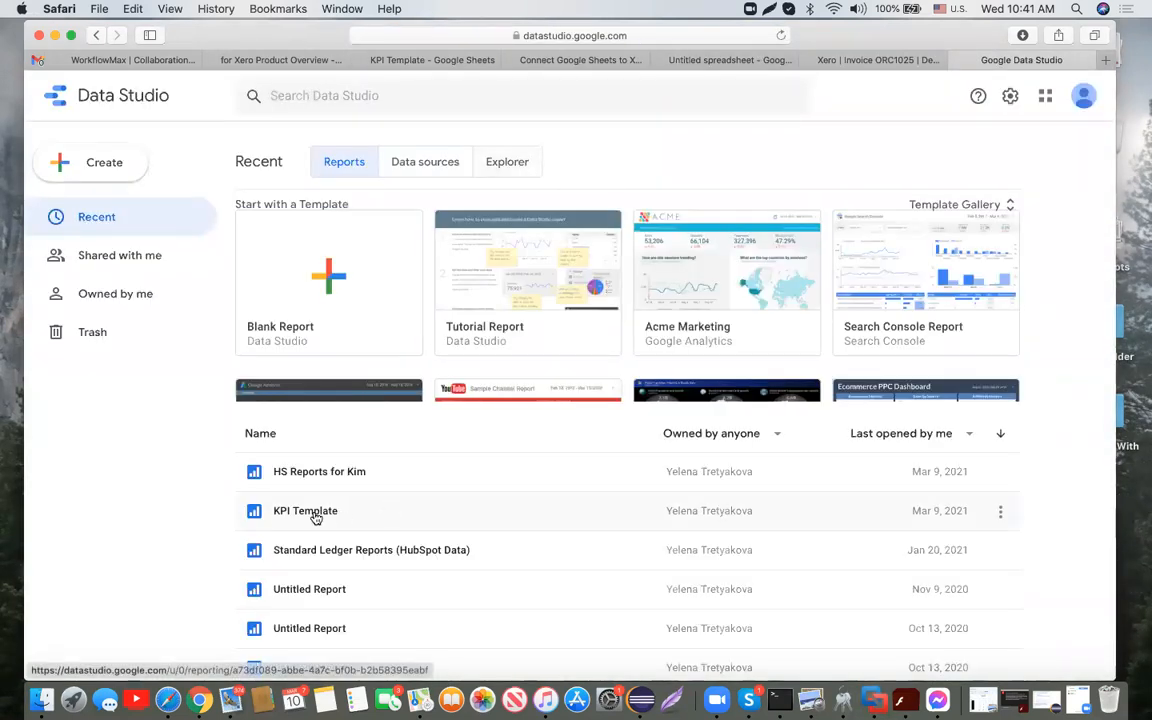
{"action": "left_click", "coordinate": [371, 512]}
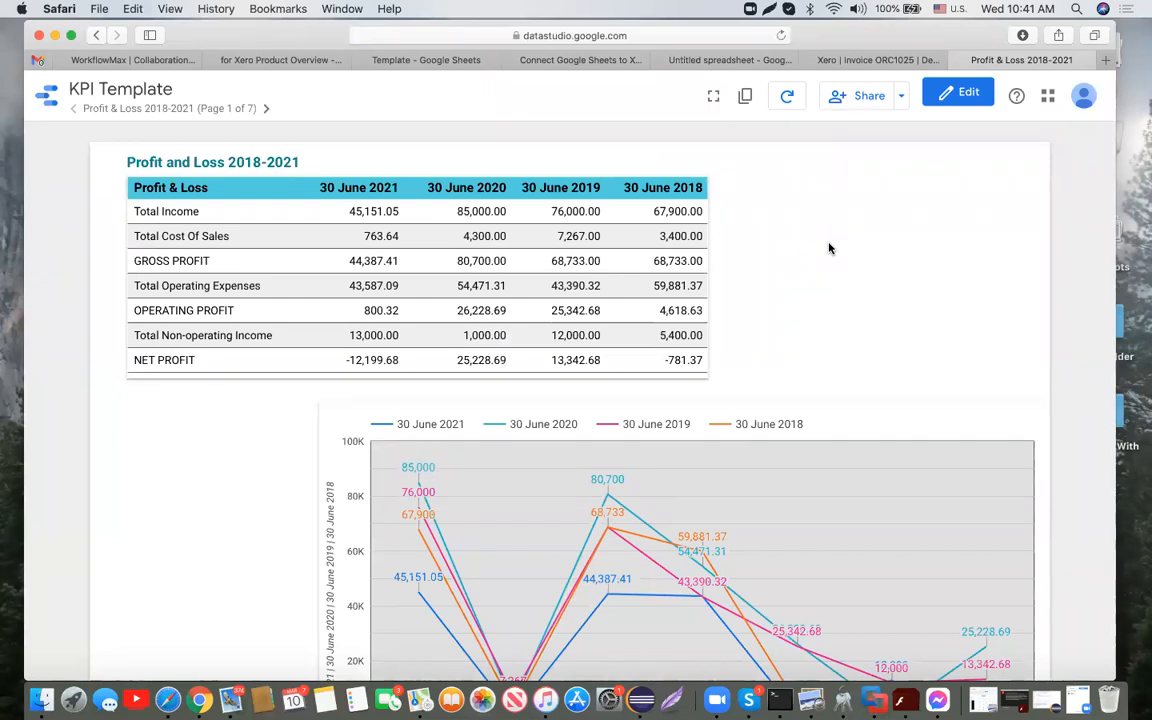
Examine the report's Profit & Loss 2018-2021, Cash Summary, Budget Vs Actual and Budget Summary pages
{"action": "scroll", "coordinate": [829, 248], "scroll_direction": "down", "scroll_amount": 2}
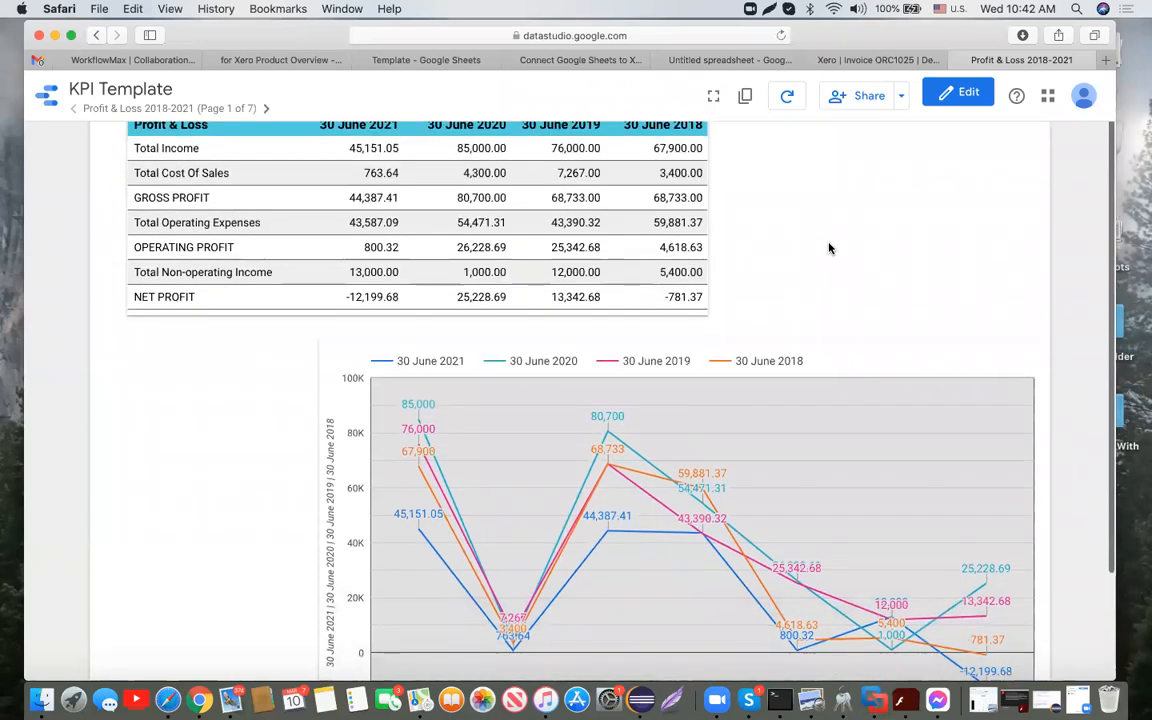
{"action": "scroll", "coordinate": [829, 248], "scroll_direction": "down", "scroll_amount": 1}
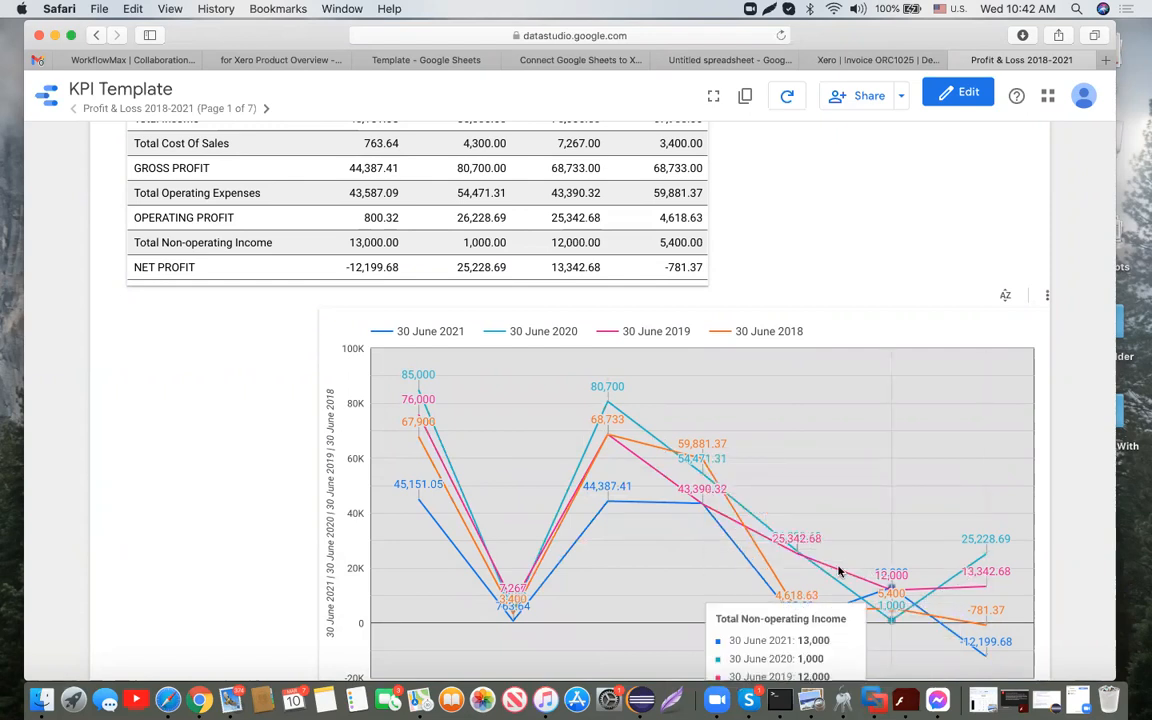
{"action": "scroll", "coordinate": [596, 334], "scroll_direction": "up", "scroll_amount": 2}
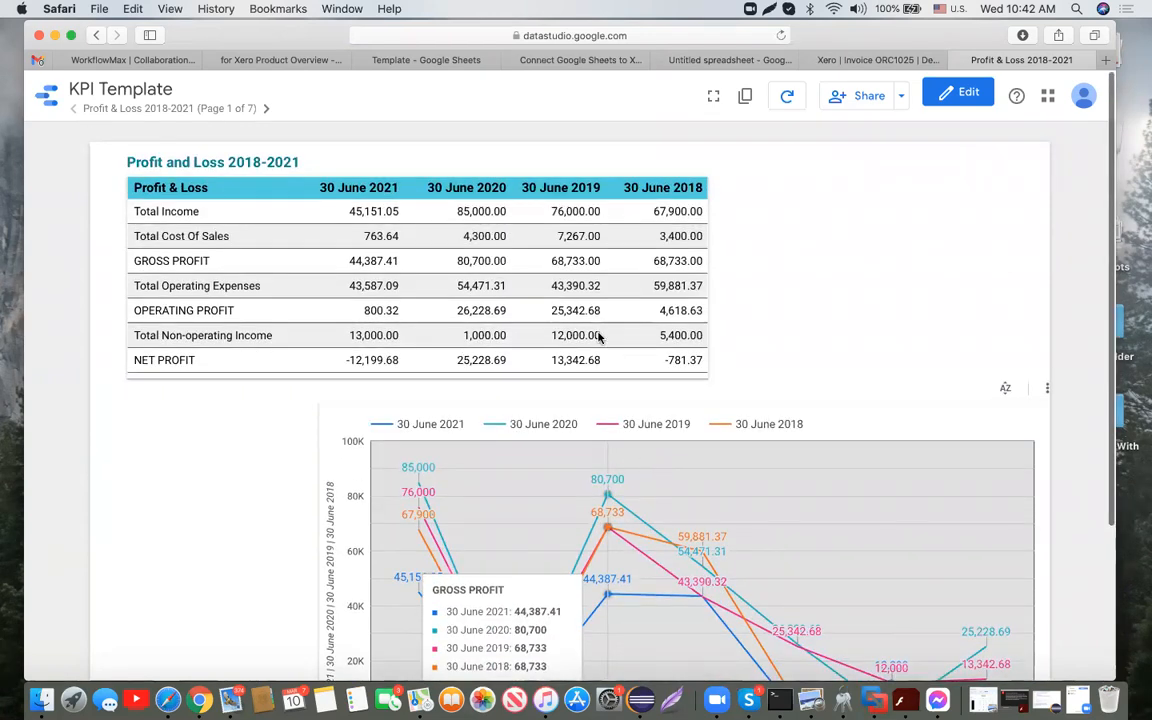
{"action": "left_click", "coordinate": [266, 110]}
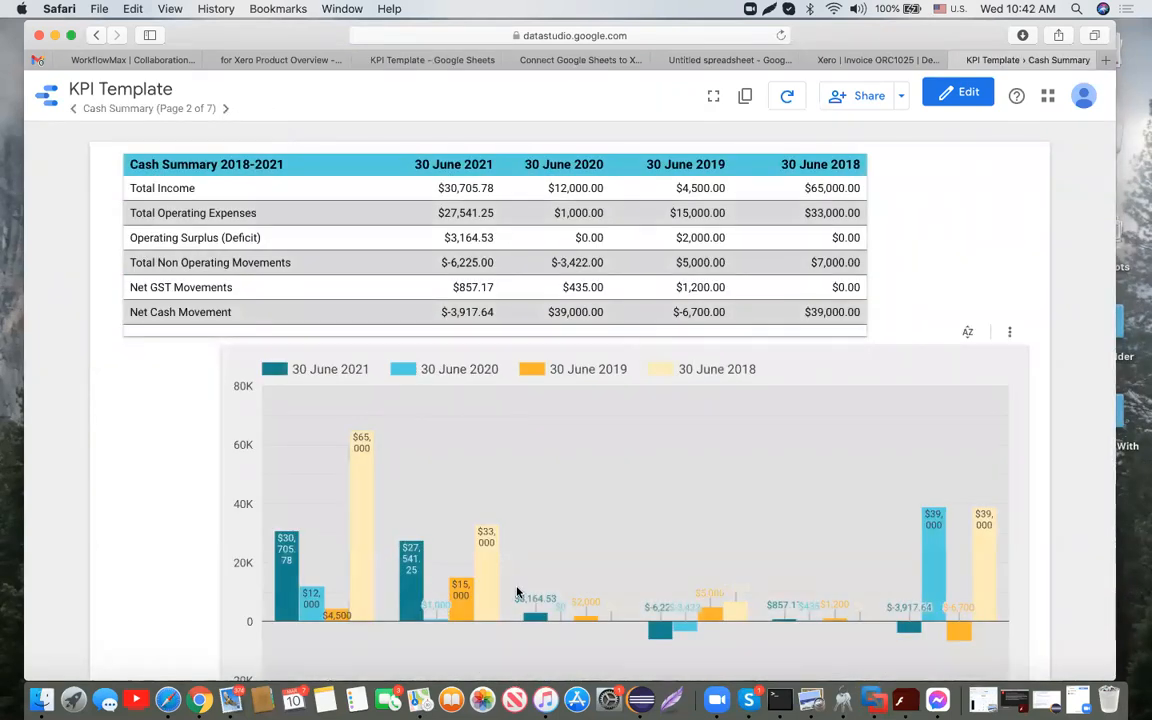
{"action": "left_click", "coordinate": [225, 111]}
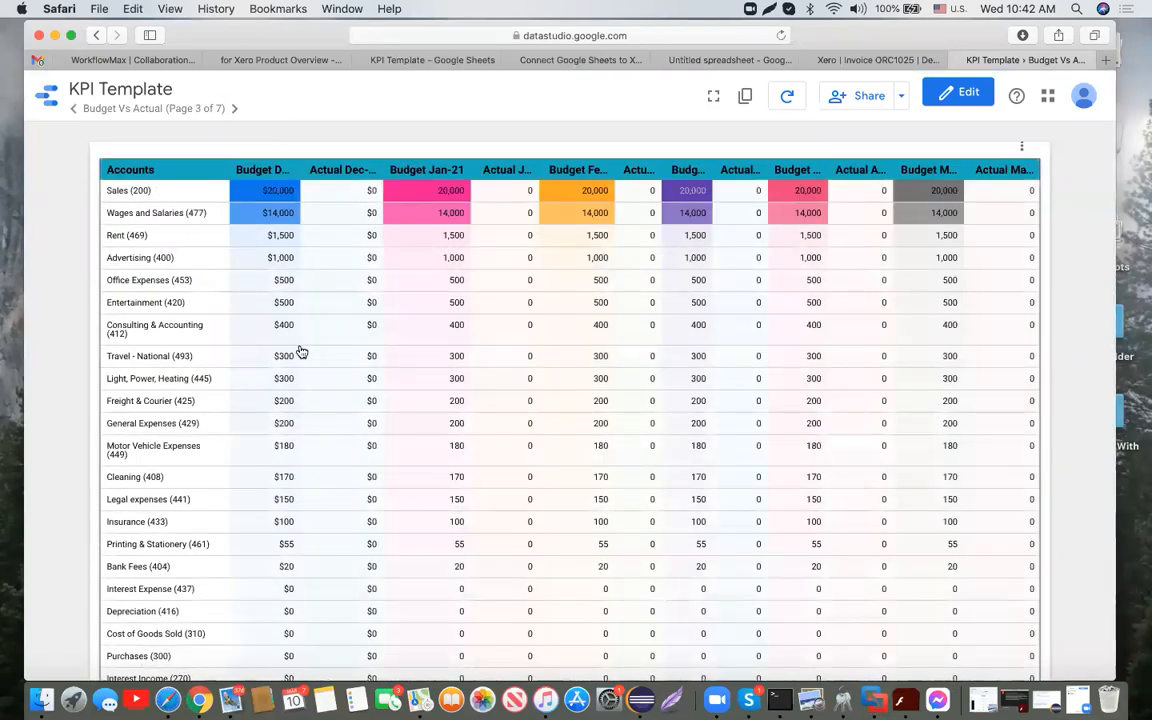
{"action": "left_click", "coordinate": [236, 109]}
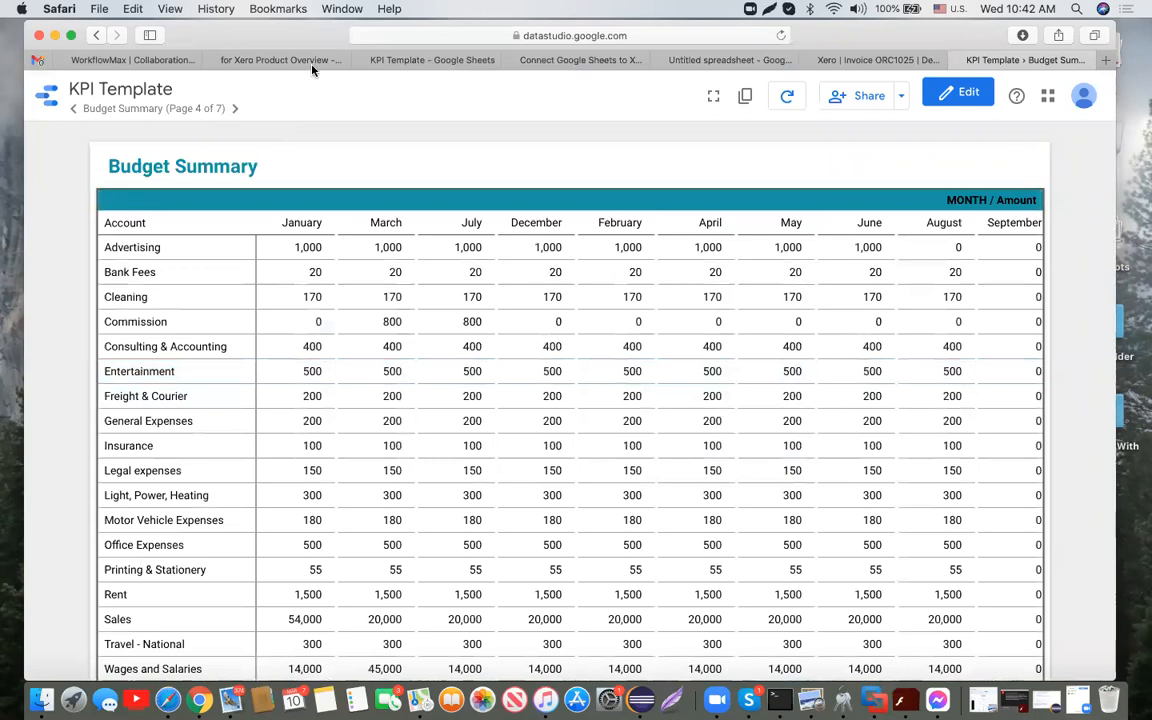
Return to the Untitled spreadsheet's invoices and review the G-Accon for XERO User Preferences, closing them without saving
{"action": "left_click", "coordinate": [699, 62]}
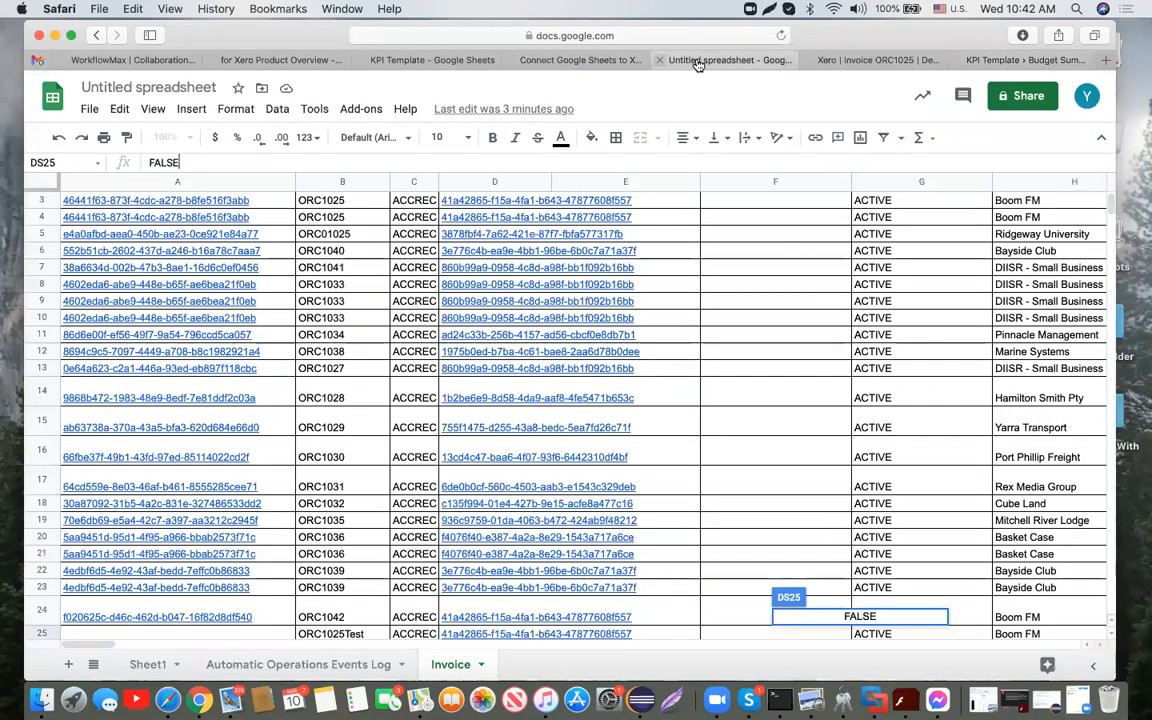
{"action": "left_click", "coordinate": [364, 112]}
{"action": "mouse_move", "coordinate": [450, 276]}
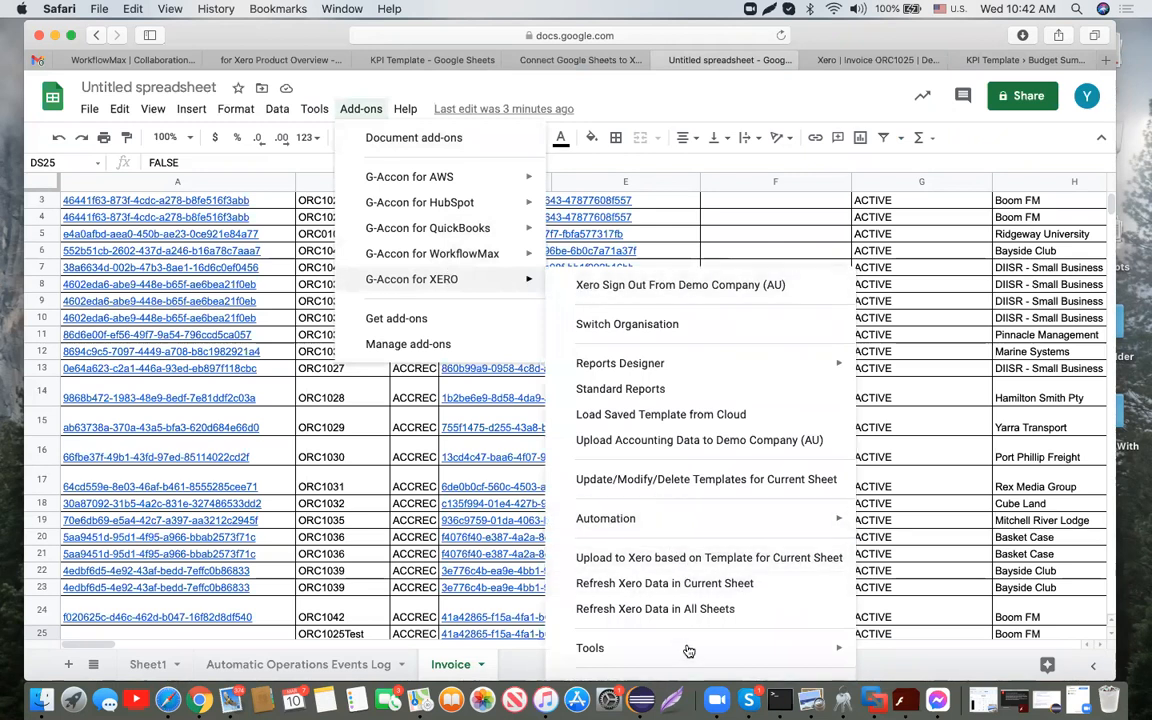
{"action": "mouse_move", "coordinate": [687, 648]}
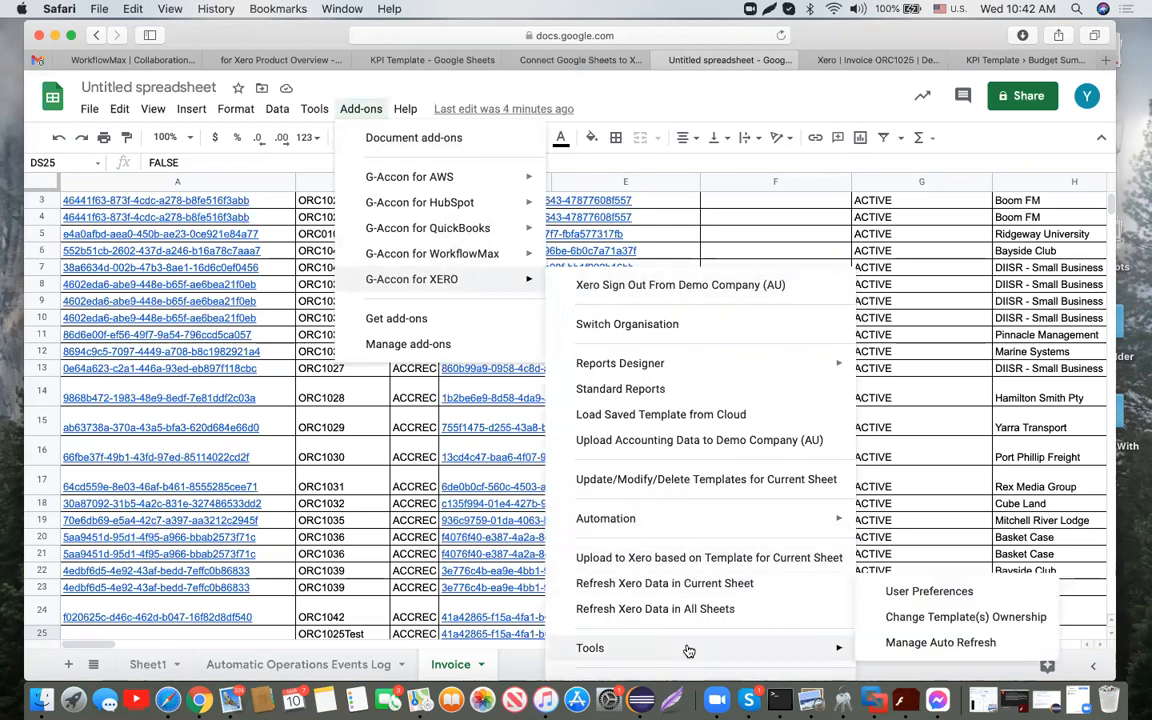
{"action": "left_click", "coordinate": [887, 591]}
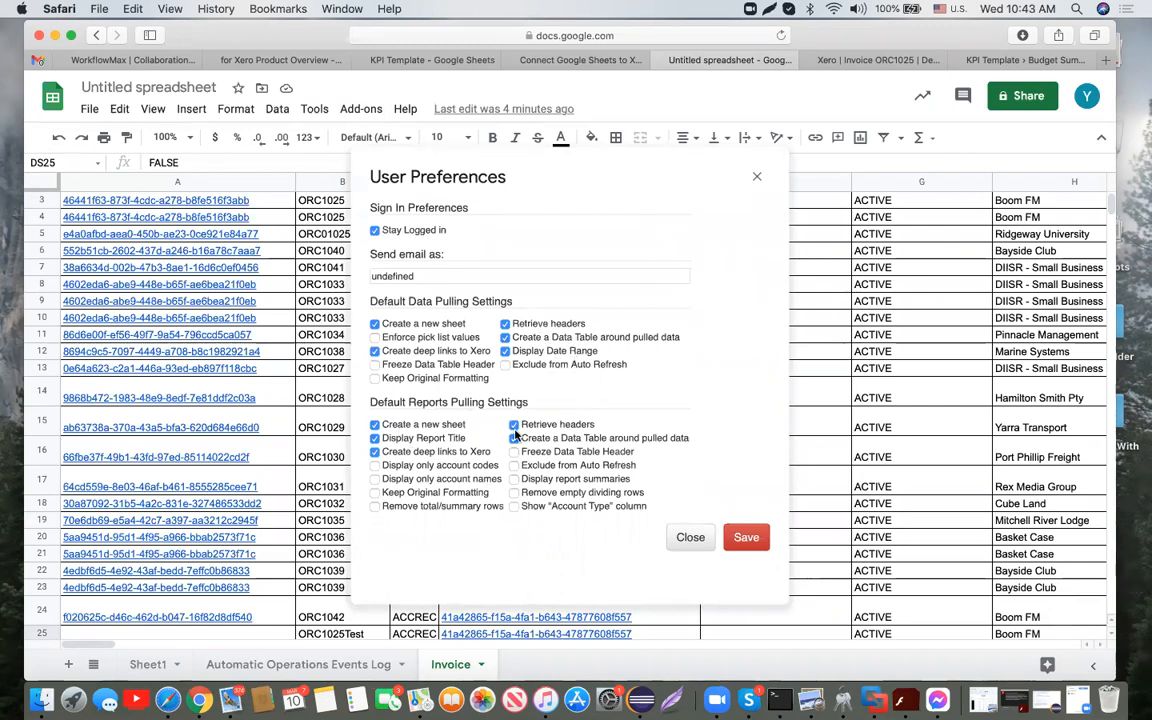
{"action": "left_click", "coordinate": [759, 178]}
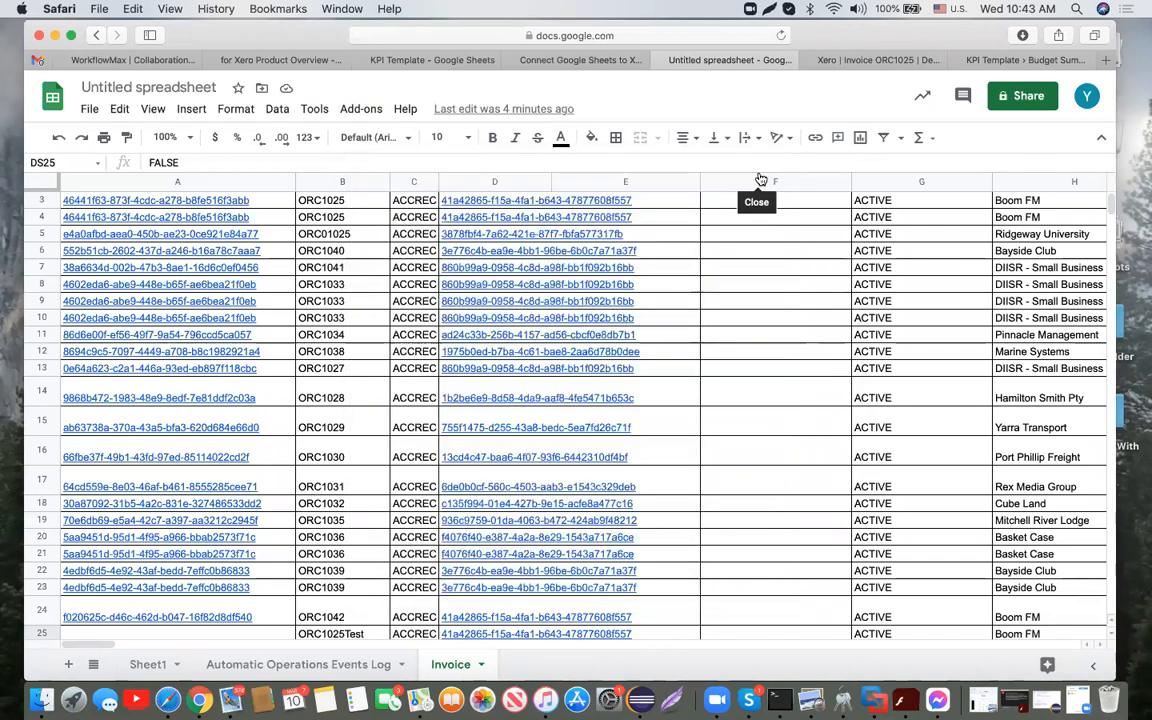
Review the G-Accon for XERO Change Template(s) Ownership dialog and close it without making a change
{"action": "left_click", "coordinate": [365, 111]}
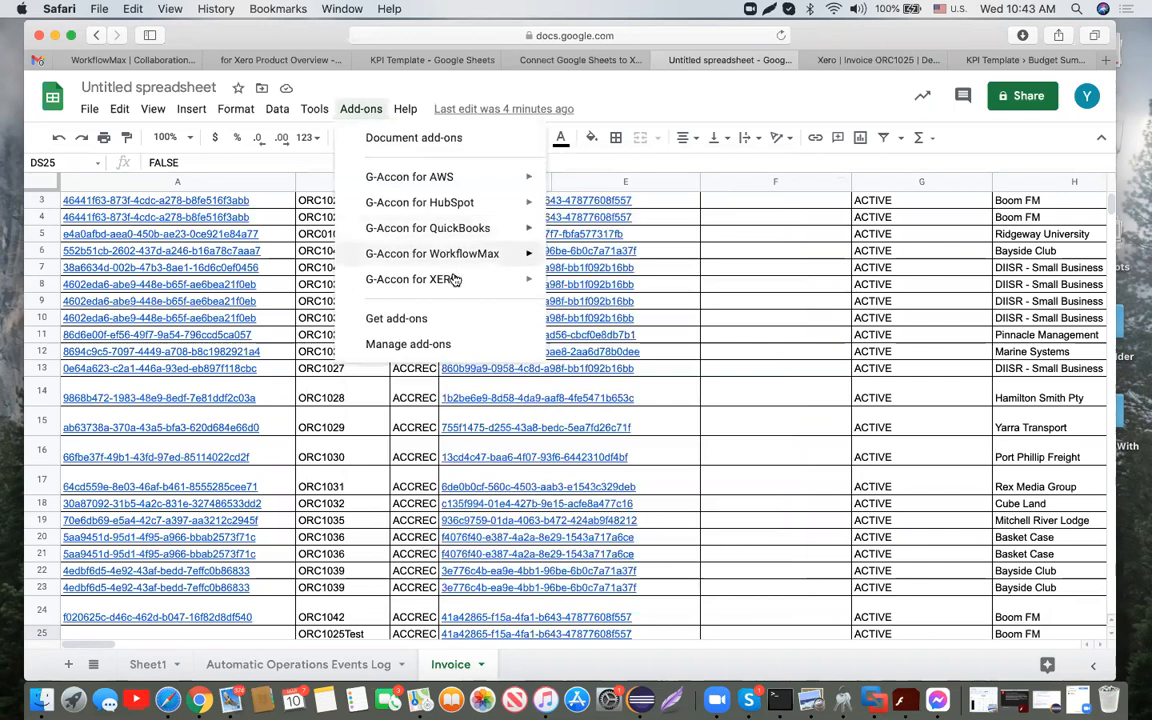
{"action": "mouse_move", "coordinate": [520, 280]}
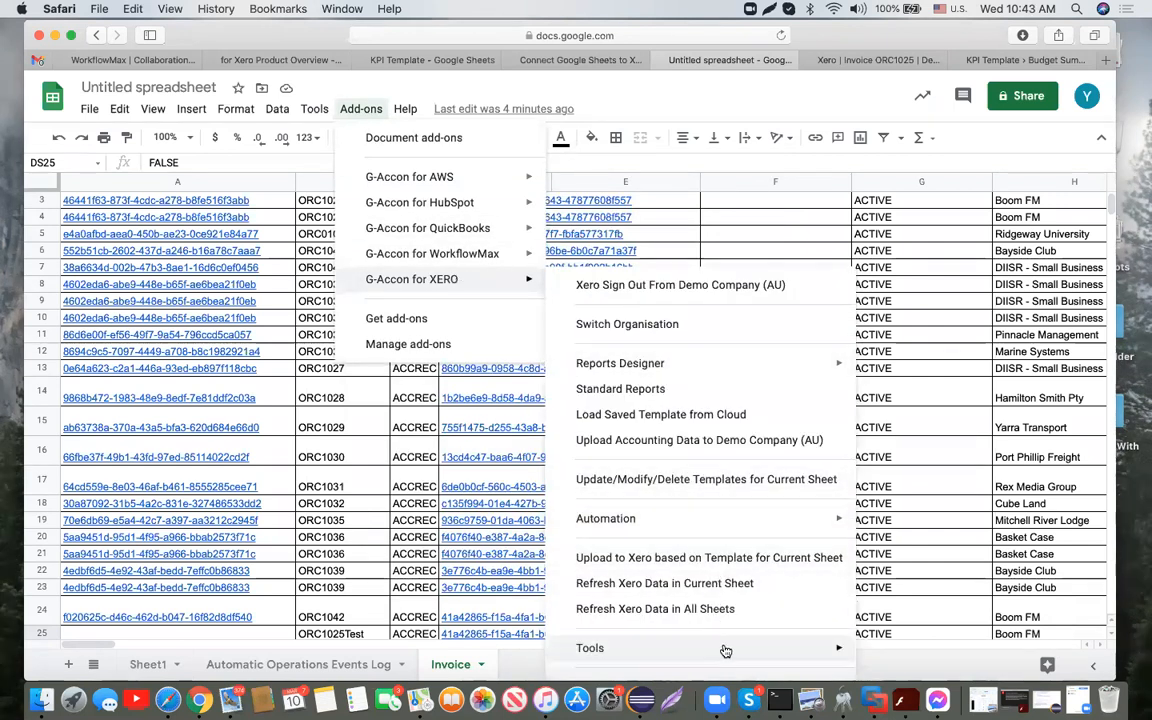
{"action": "mouse_move", "coordinate": [725, 648]}
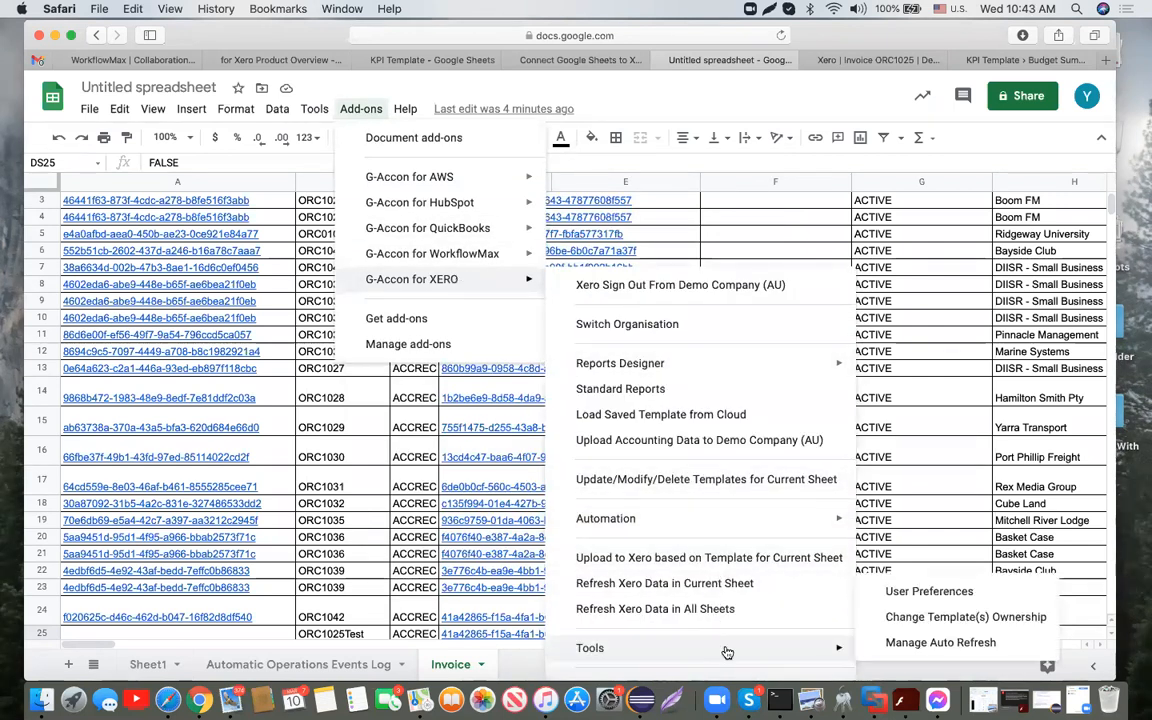
{"action": "left_click", "coordinate": [876, 618]}
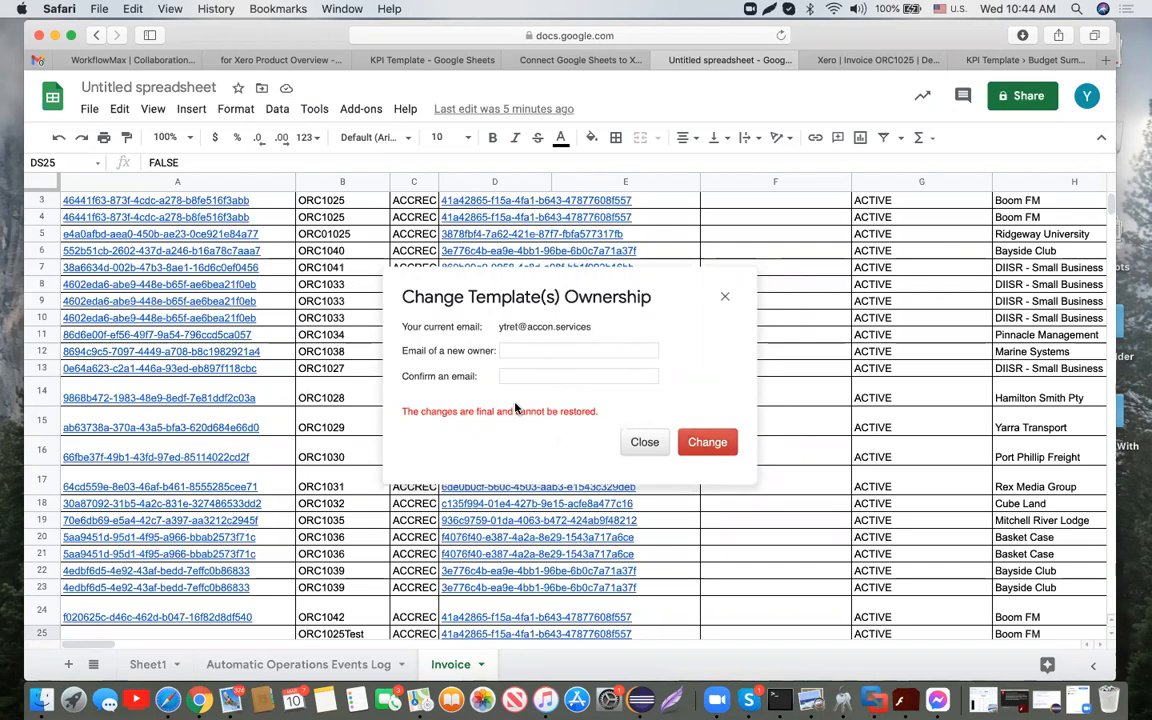
{"action": "left_click", "coordinate": [725, 297]}
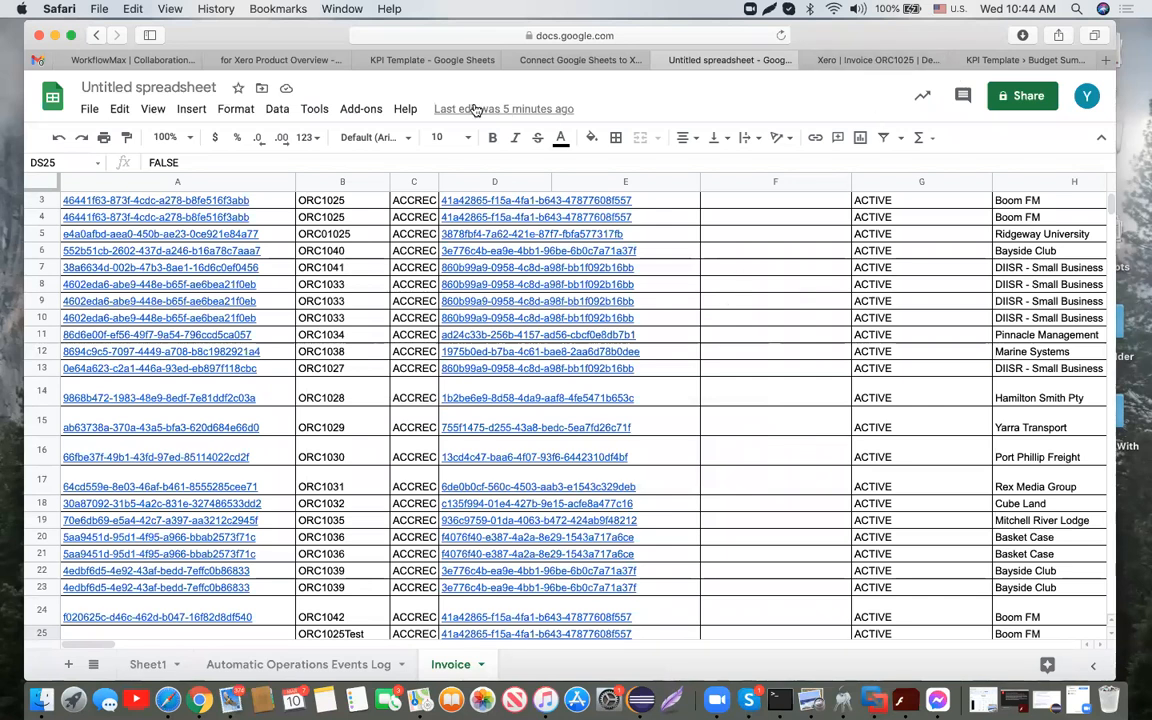
Switch to the G-Accon website and look through the features and reviews on the G-Accon For Xero product page
{"action": "left_click", "coordinate": [560, 60]}
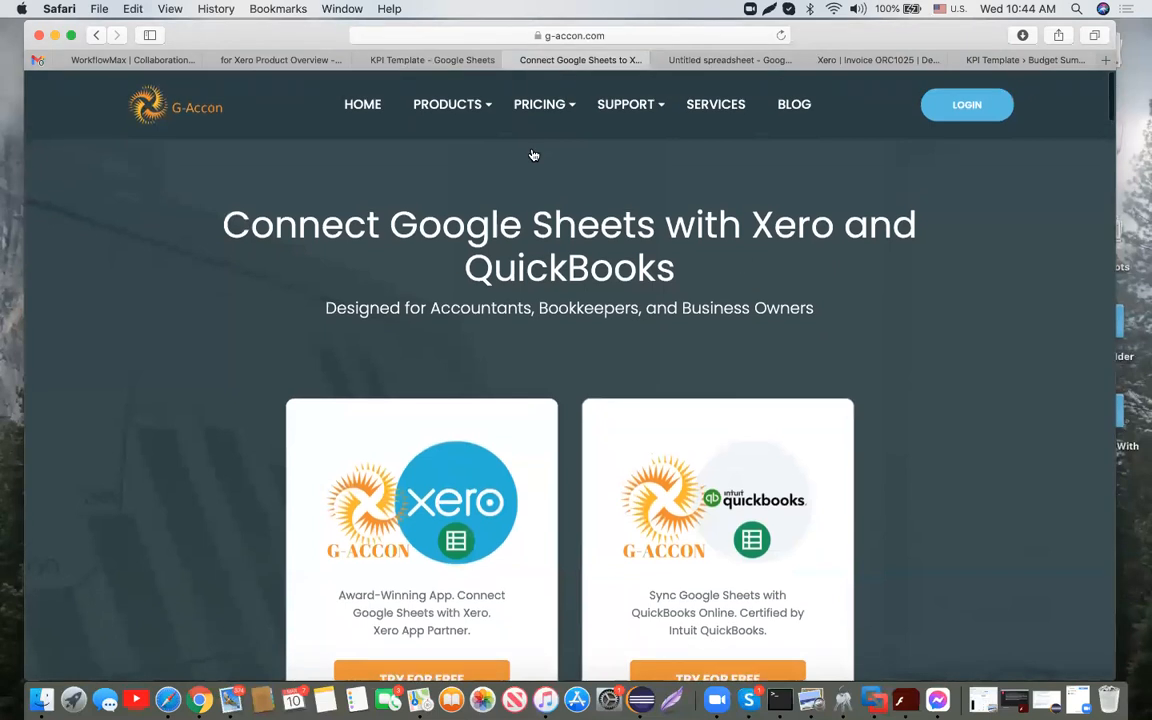
{"action": "mouse_move", "coordinate": [485, 110]}
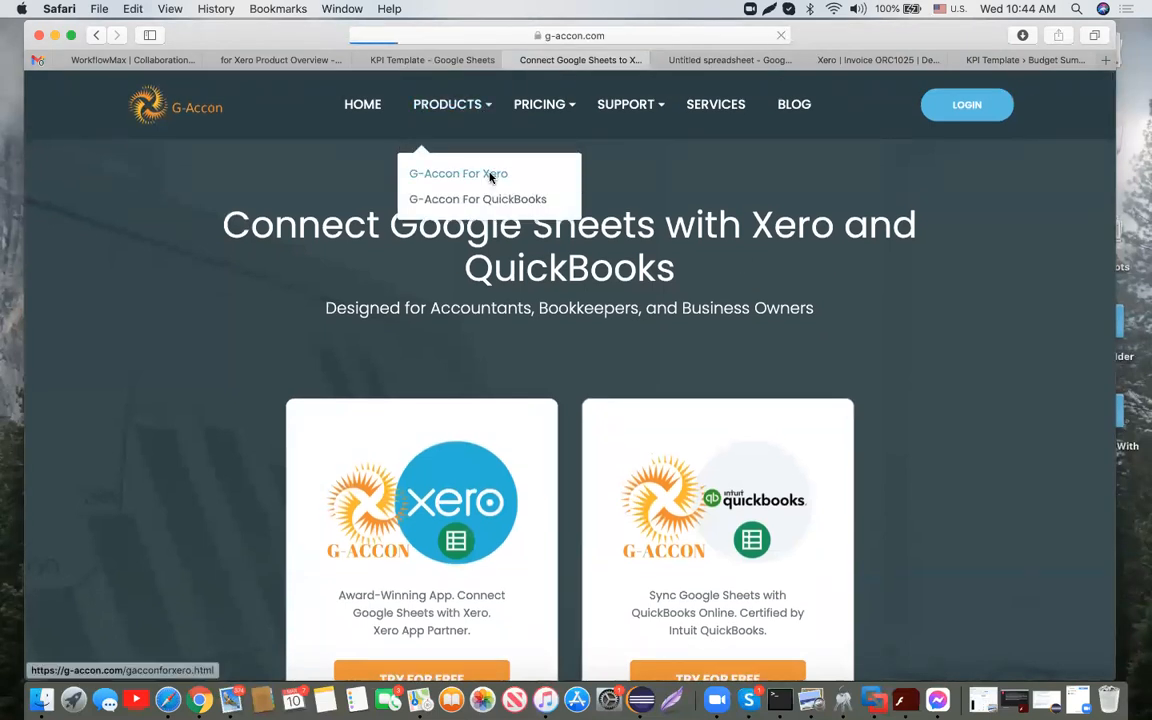
{"action": "left_click", "coordinate": [489, 174]}
{"action": "scroll", "coordinate": [623, 303], "scroll_direction": "down", "scroll_amount": 10}
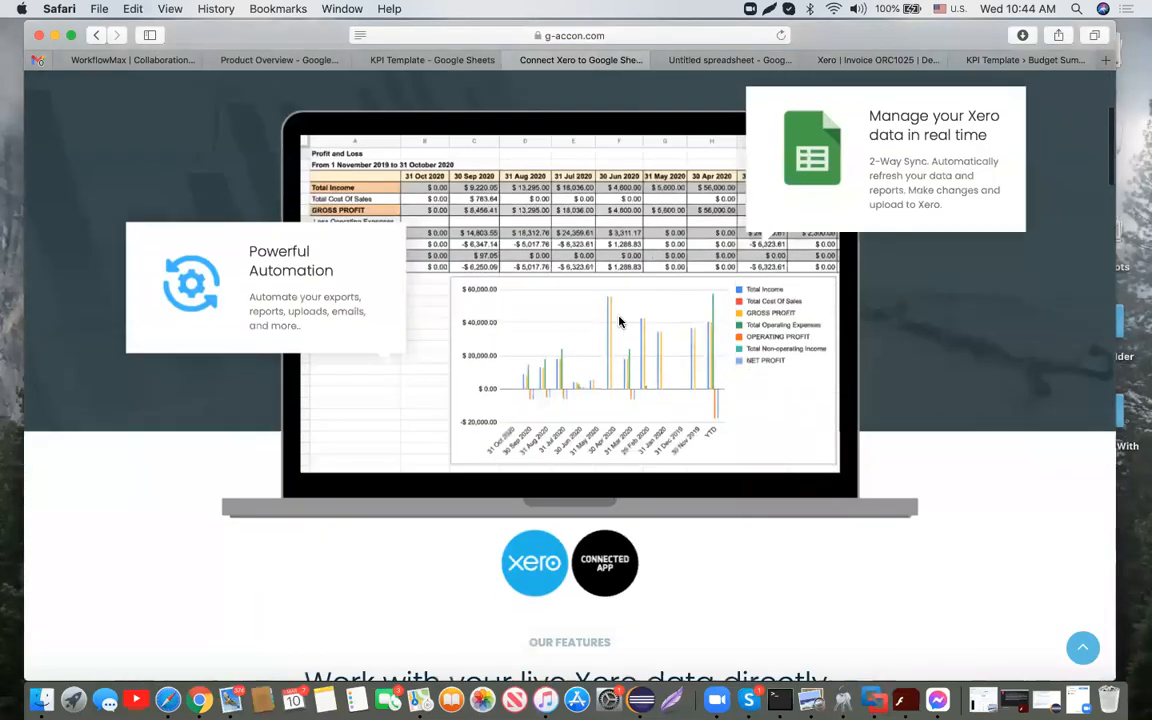
{"action": "scroll", "coordinate": [619, 321], "scroll_direction": "down", "scroll_amount": 12}
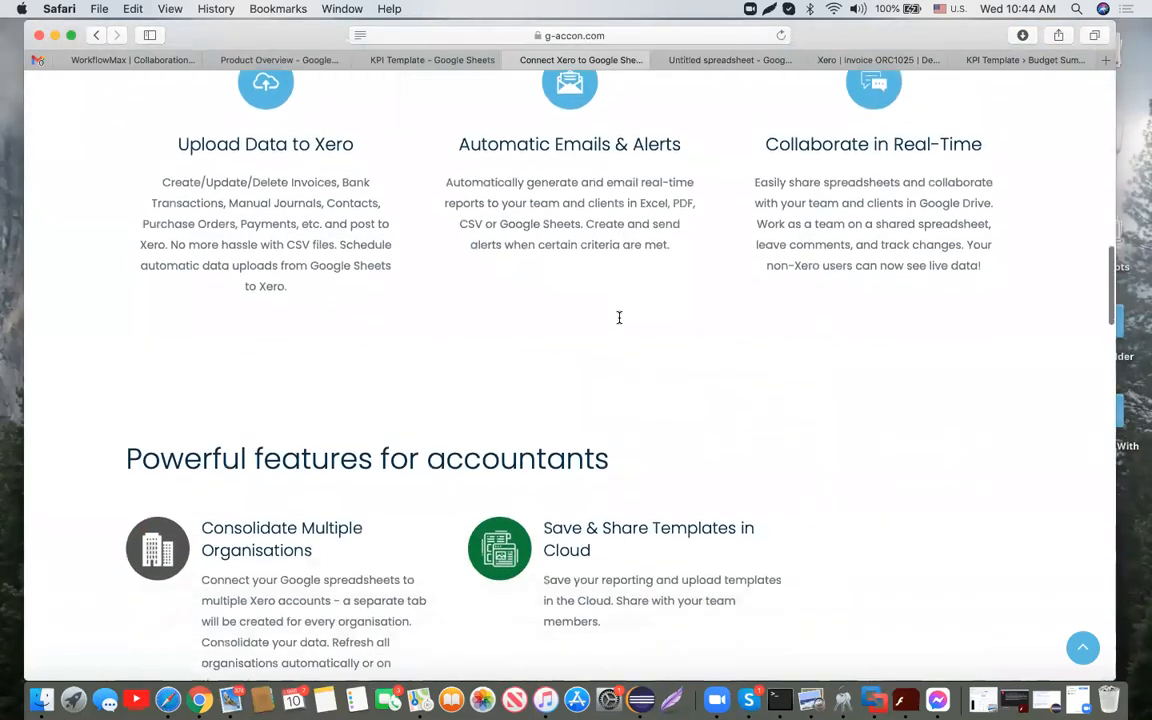
{"action": "scroll", "coordinate": [619, 321], "scroll_direction": "down", "scroll_amount": 12}
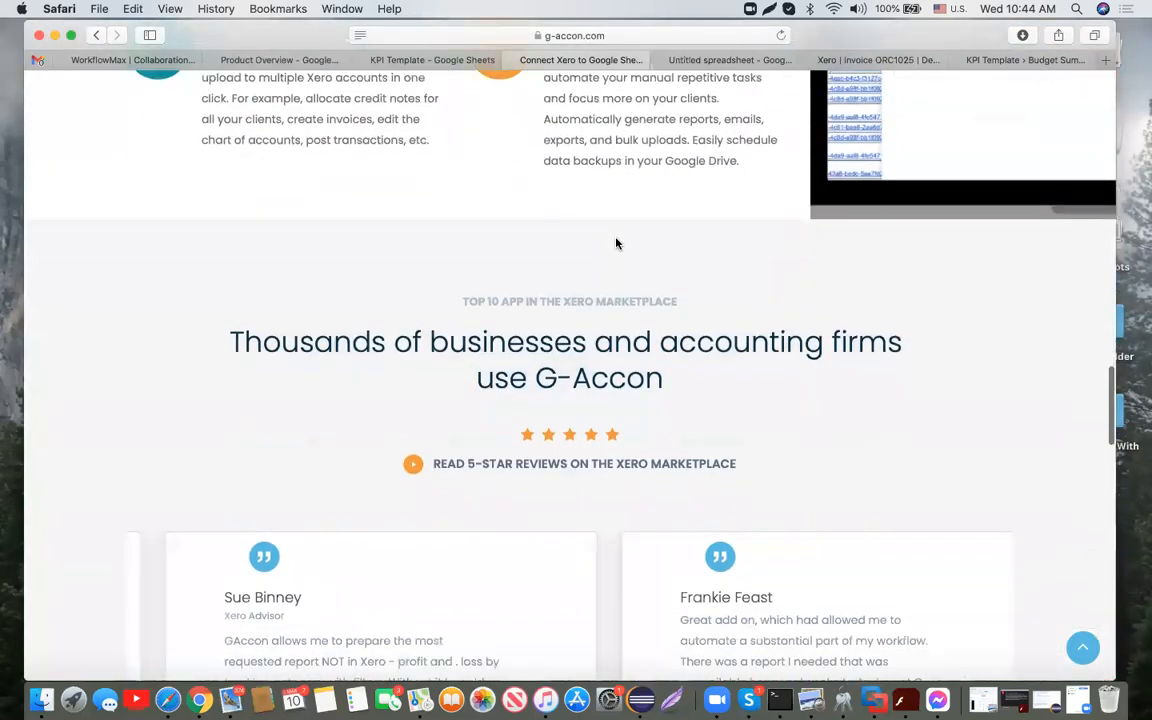
{"action": "scroll", "coordinate": [616, 243], "scroll_direction": "down", "scroll_amount": 10}
{"action": "scroll", "coordinate": [617, 244], "scroll_direction": "up", "scroll_amount": 15}
{"action": "scroll", "coordinate": [616, 241], "scroll_direction": "up", "scroll_amount": 10}
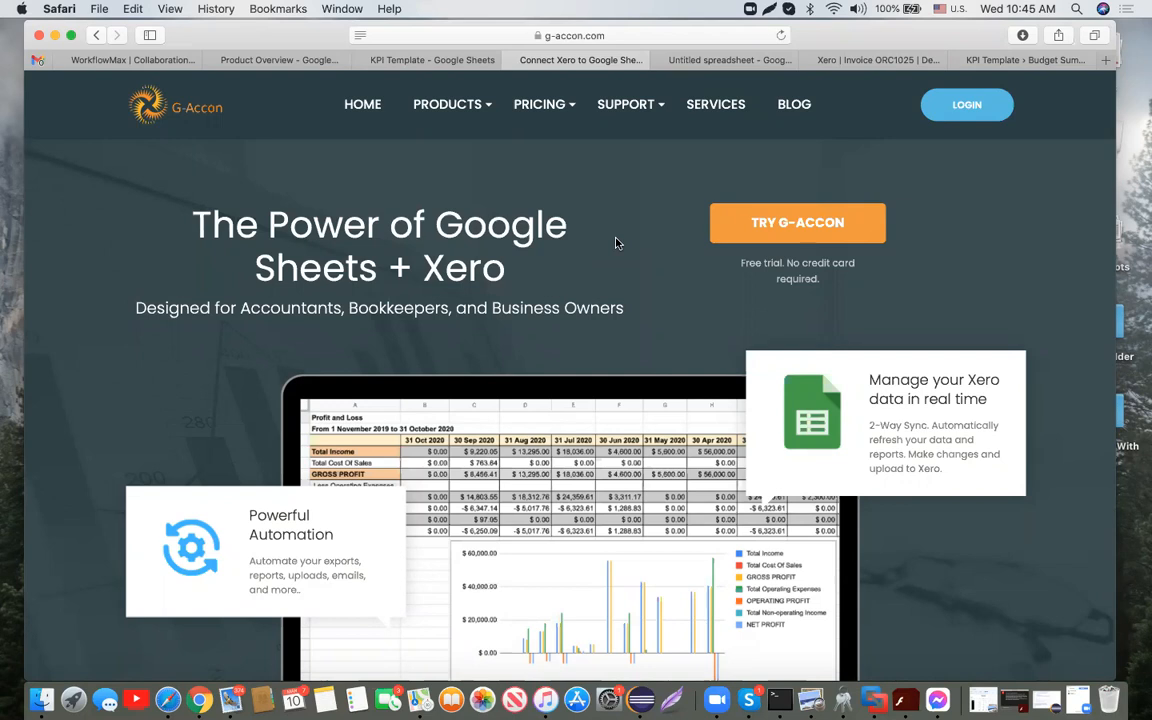
Open the G-Accon For Xero Pricing Plans page and compare the prices and features of the Lite and Premium plans
{"action": "mouse_move", "coordinate": [485, 116]}
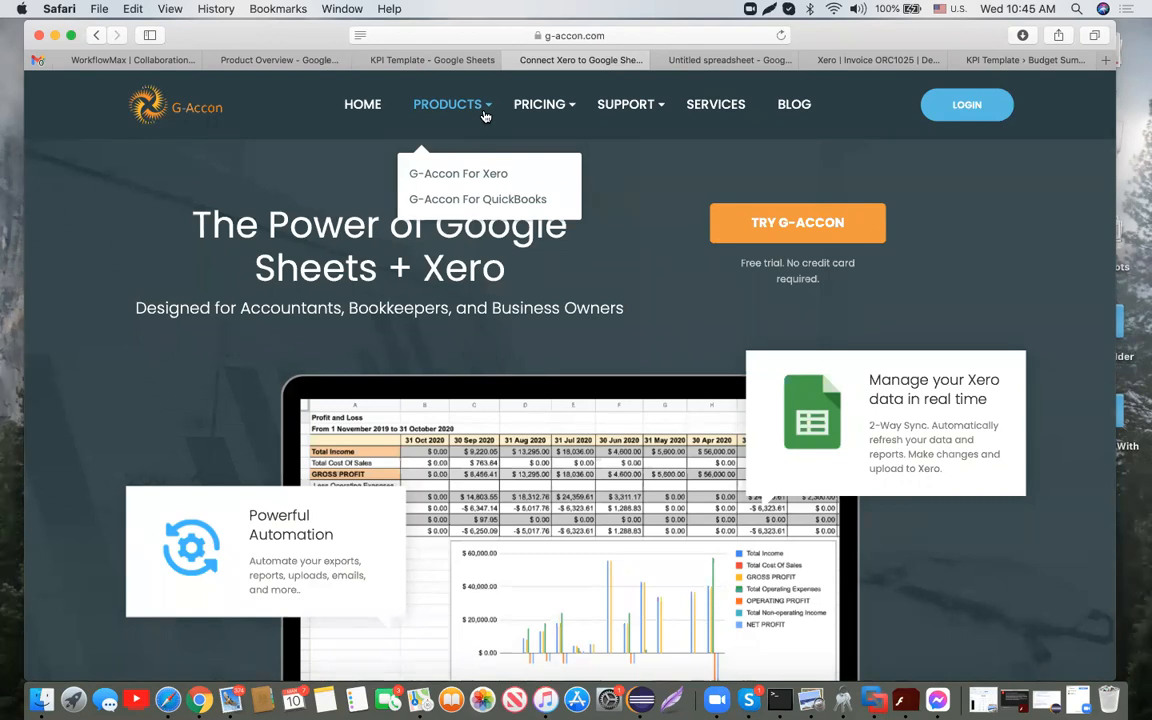
{"action": "mouse_move", "coordinate": [568, 106]}
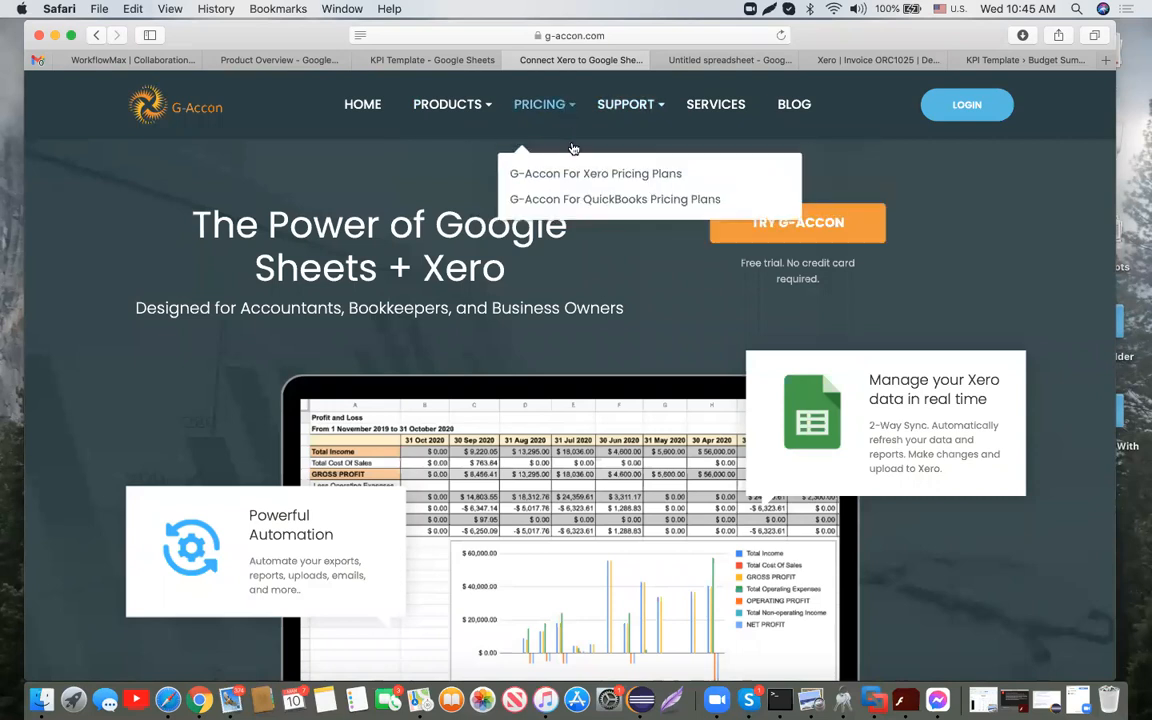
{"action": "left_click", "coordinate": [581, 174]}
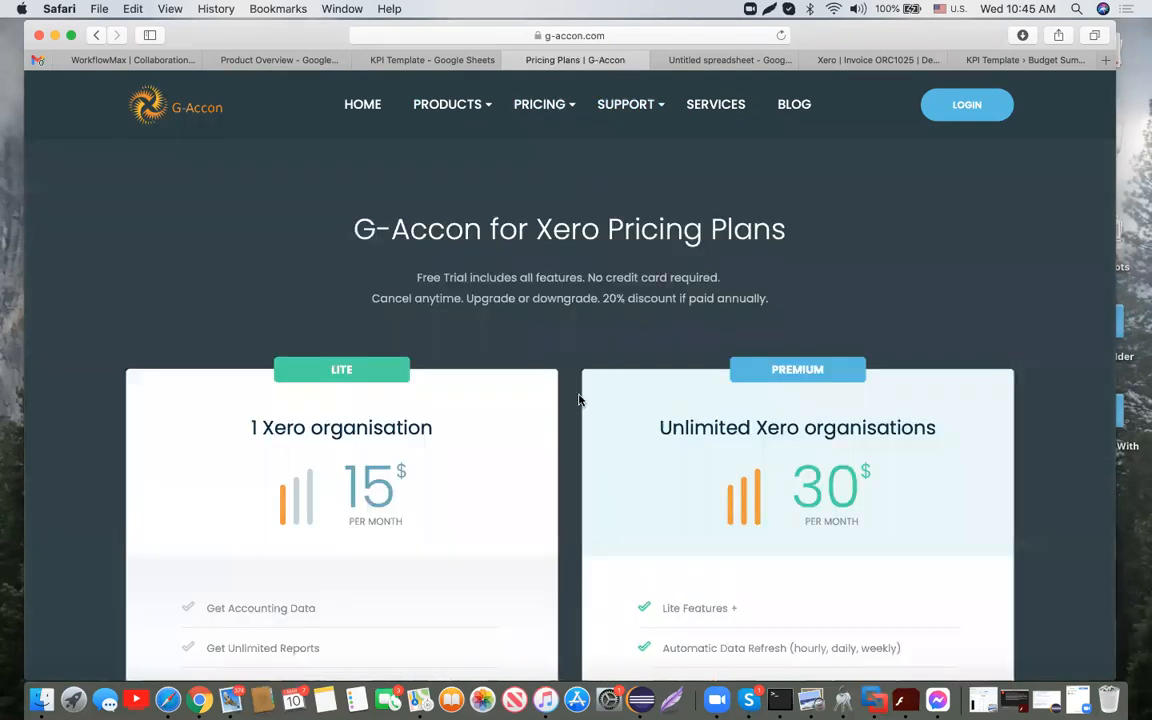
{"action": "scroll", "coordinate": [578, 400], "scroll_direction": "down", "scroll_amount": 3}
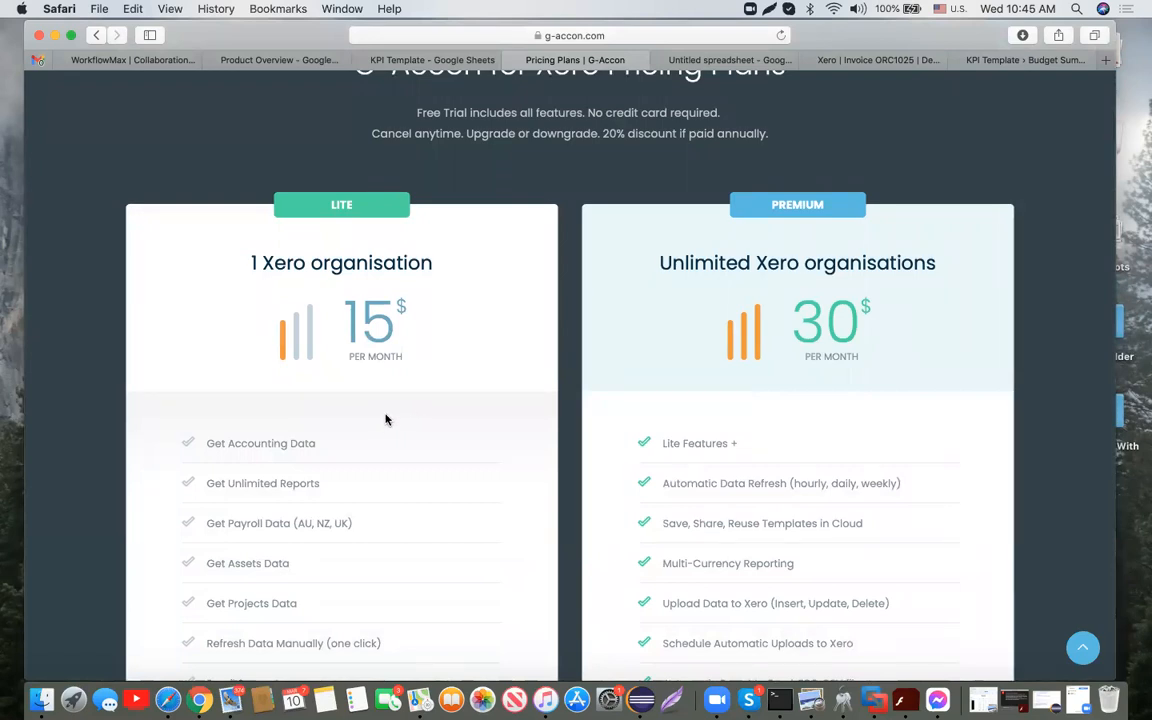
{"action": "scroll", "coordinate": [811, 496], "scroll_direction": "down", "scroll_amount": 1}
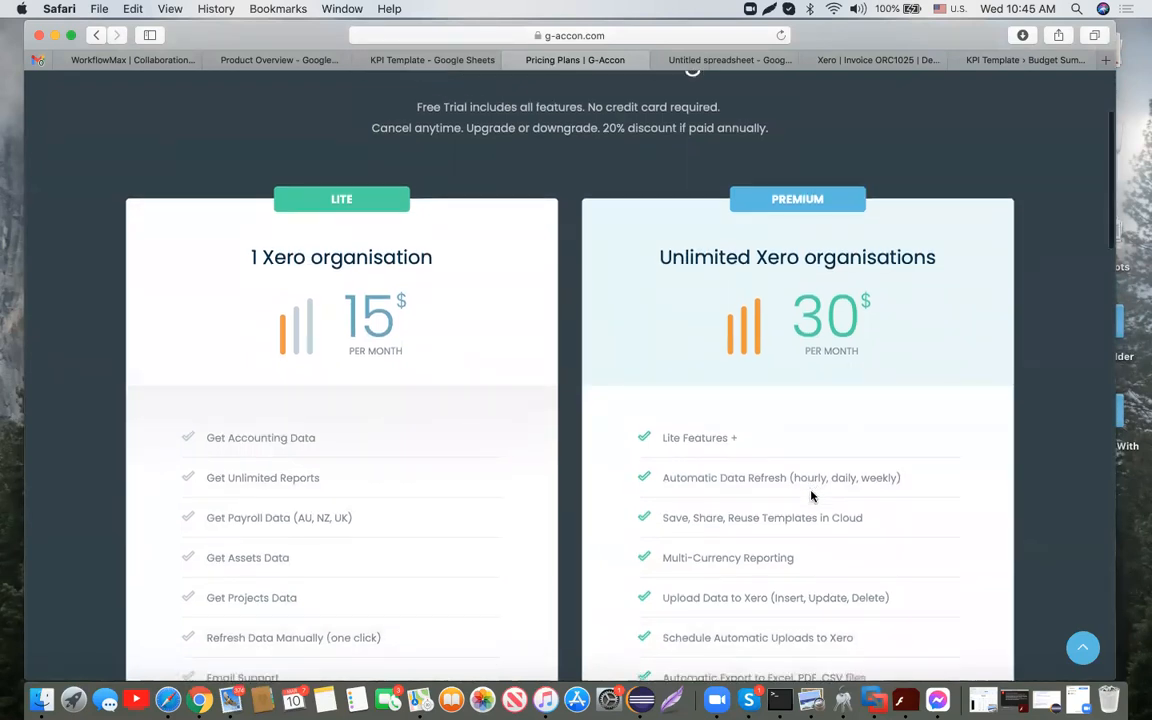
{"action": "scroll", "coordinate": [811, 496], "scroll_direction": "down", "scroll_amount": 3}
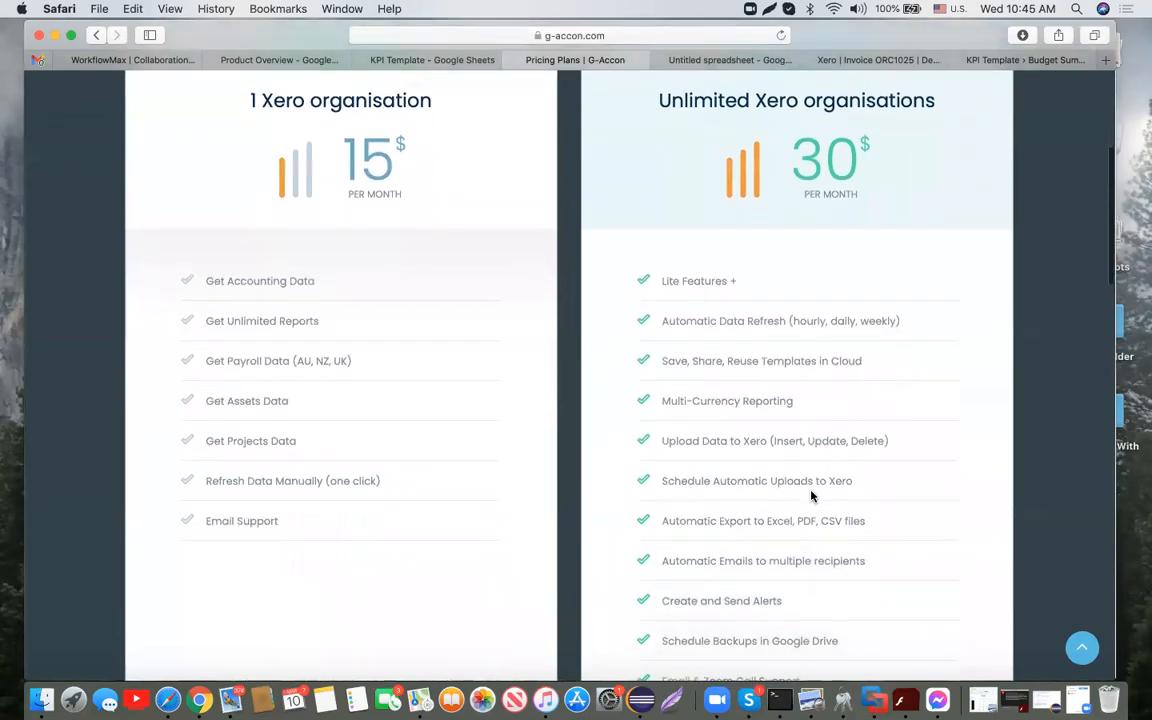
{"action": "scroll", "coordinate": [811, 496], "scroll_direction": "down", "scroll_amount": 1}
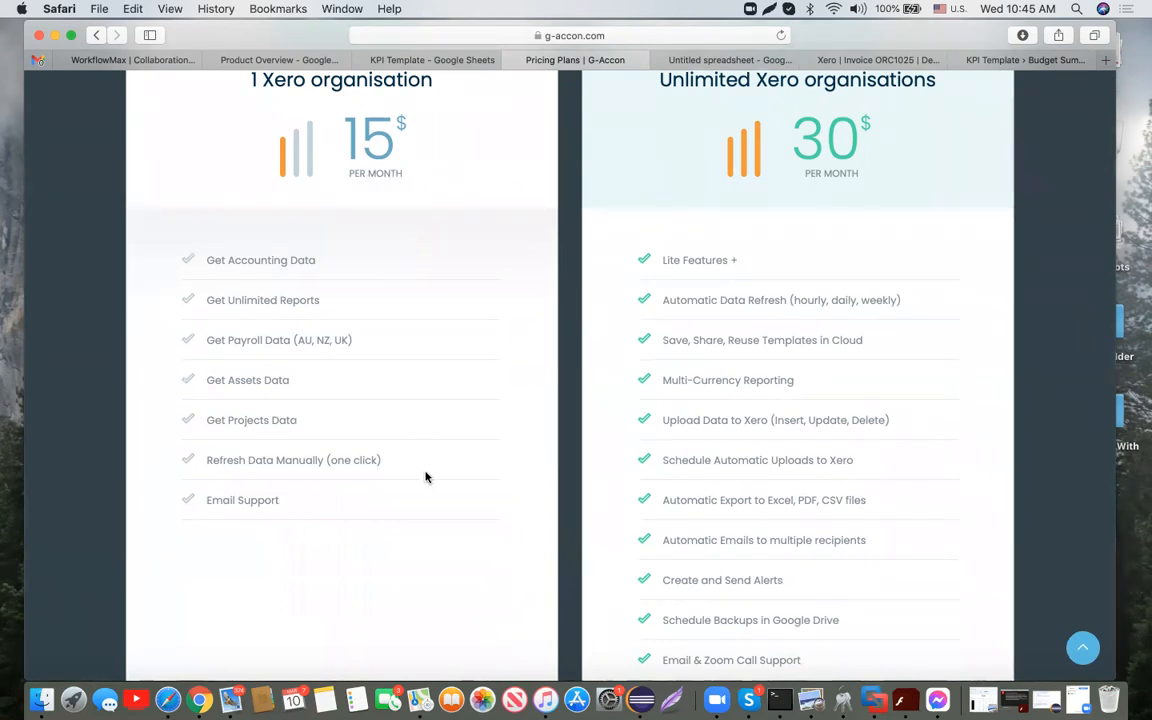
{"action": "scroll", "coordinate": [428, 366], "scroll_direction": "up", "scroll_amount": 2}
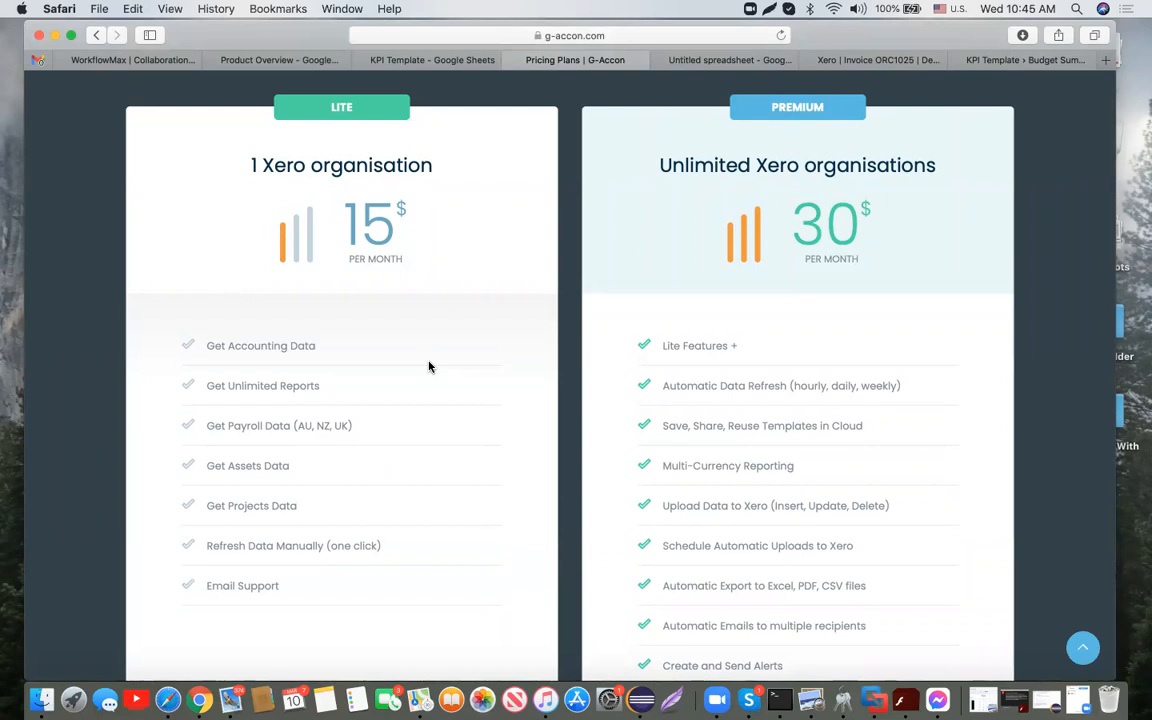
{"action": "scroll", "coordinate": [877, 459], "scroll_direction": "down", "scroll_amount": 2}
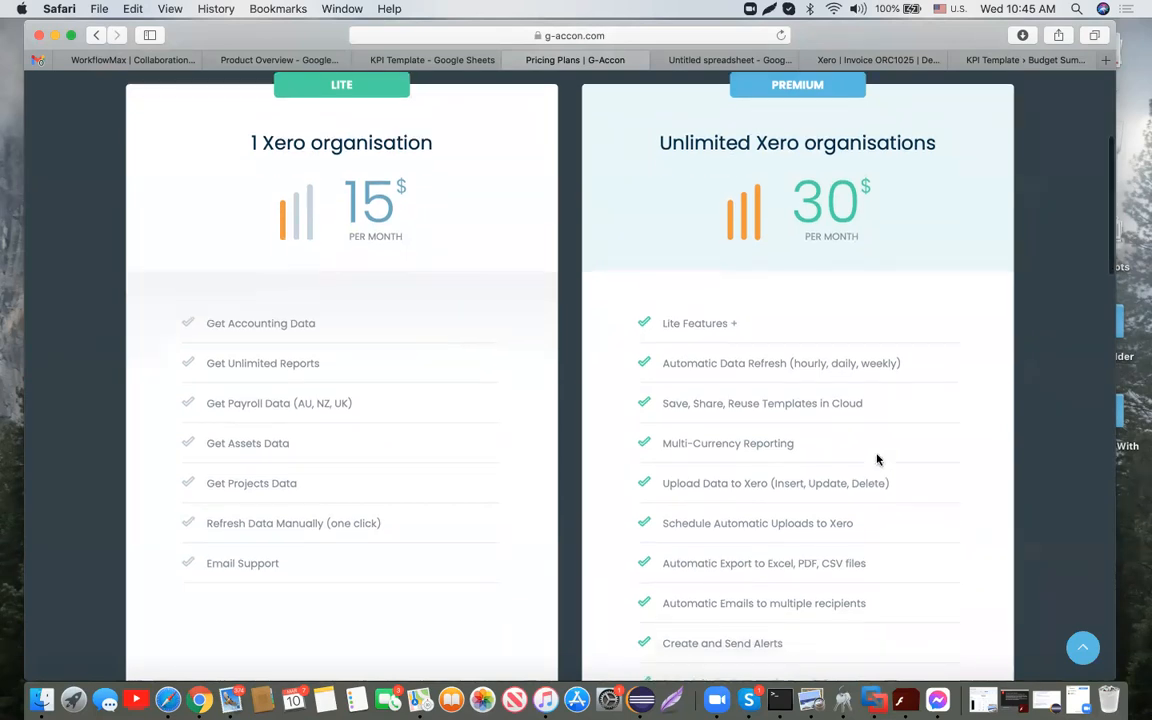
Examine the full Lite and Premium feature lists down to the yearly license discount and free trial offers
{"action": "scroll", "coordinate": [877, 459], "scroll_direction": "down", "scroll_amount": 1}
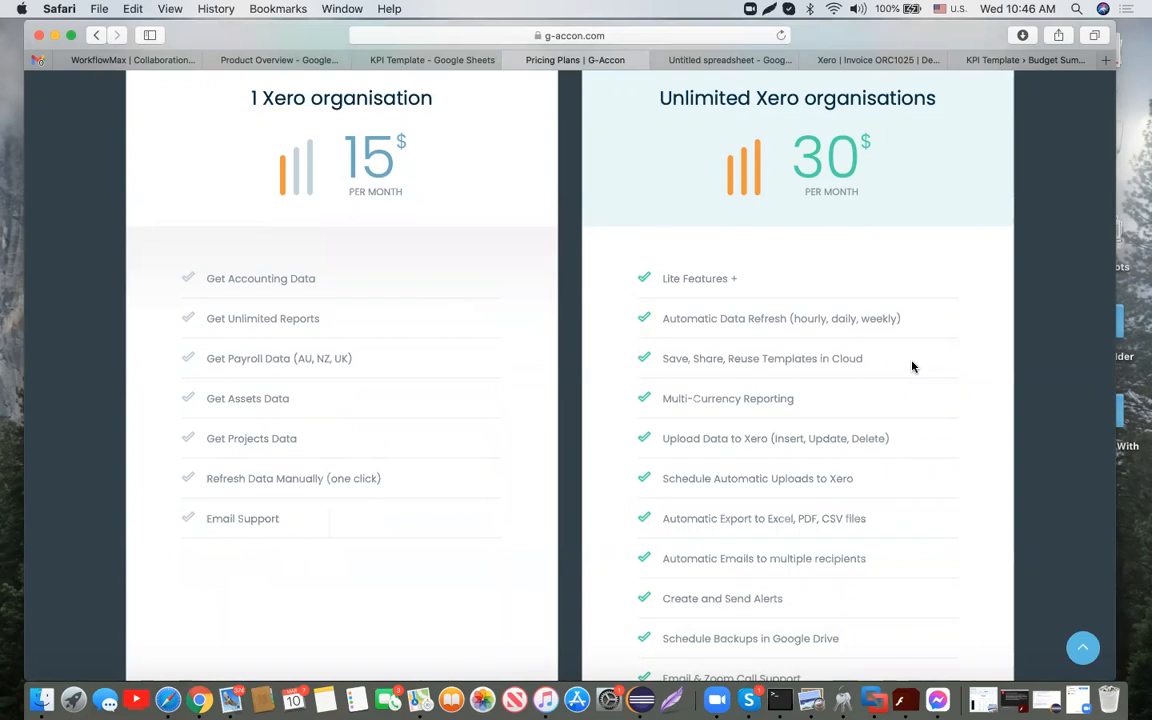
{"action": "scroll", "coordinate": [912, 367], "scroll_direction": "down", "scroll_amount": 4}
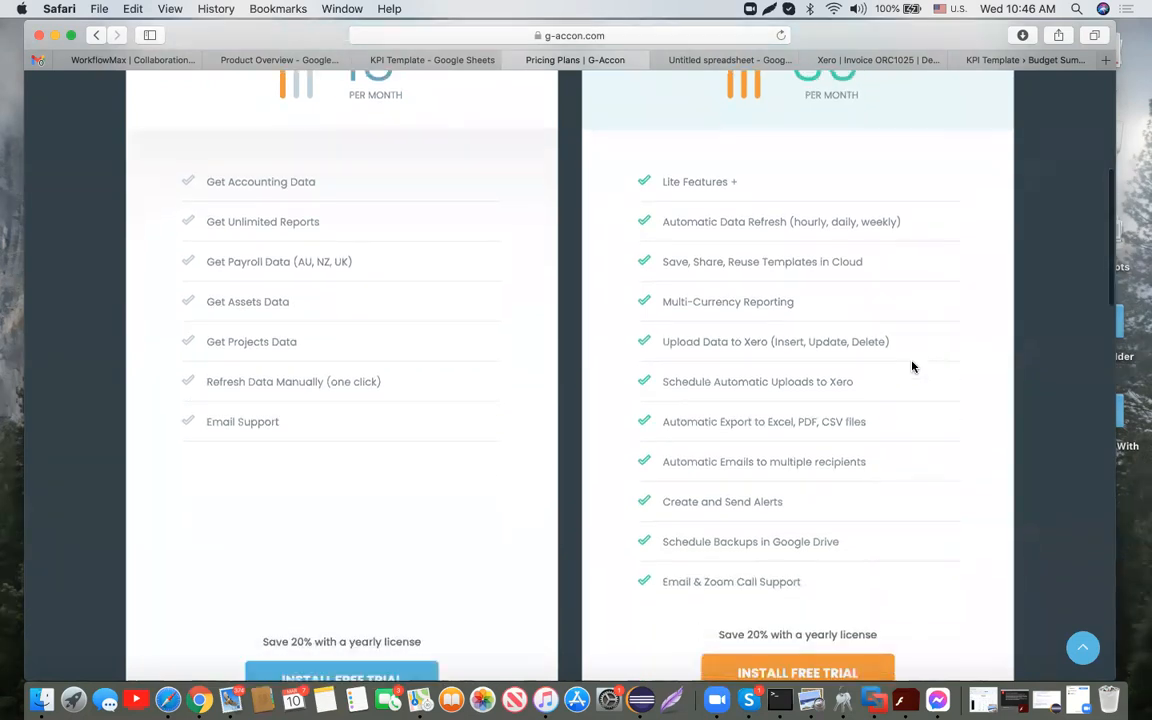
{"action": "scroll", "coordinate": [912, 367], "scroll_direction": "down", "scroll_amount": 2}
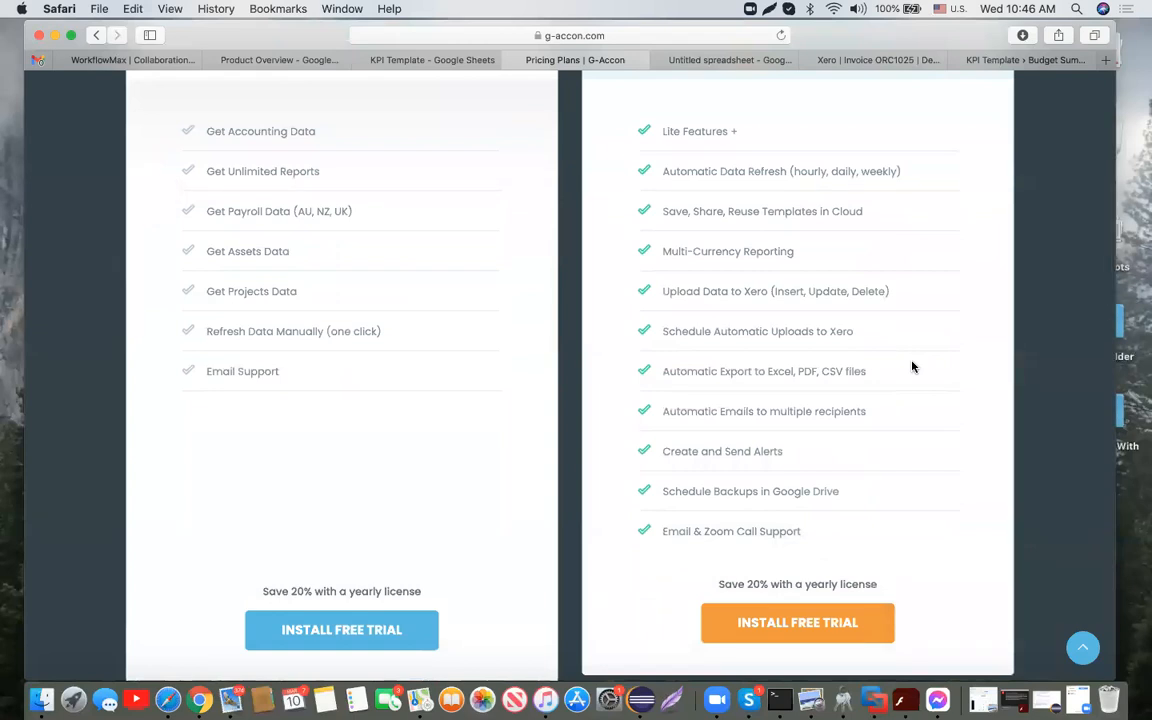
{"action": "scroll", "coordinate": [912, 367], "scroll_direction": "up", "scroll_amount": 1}
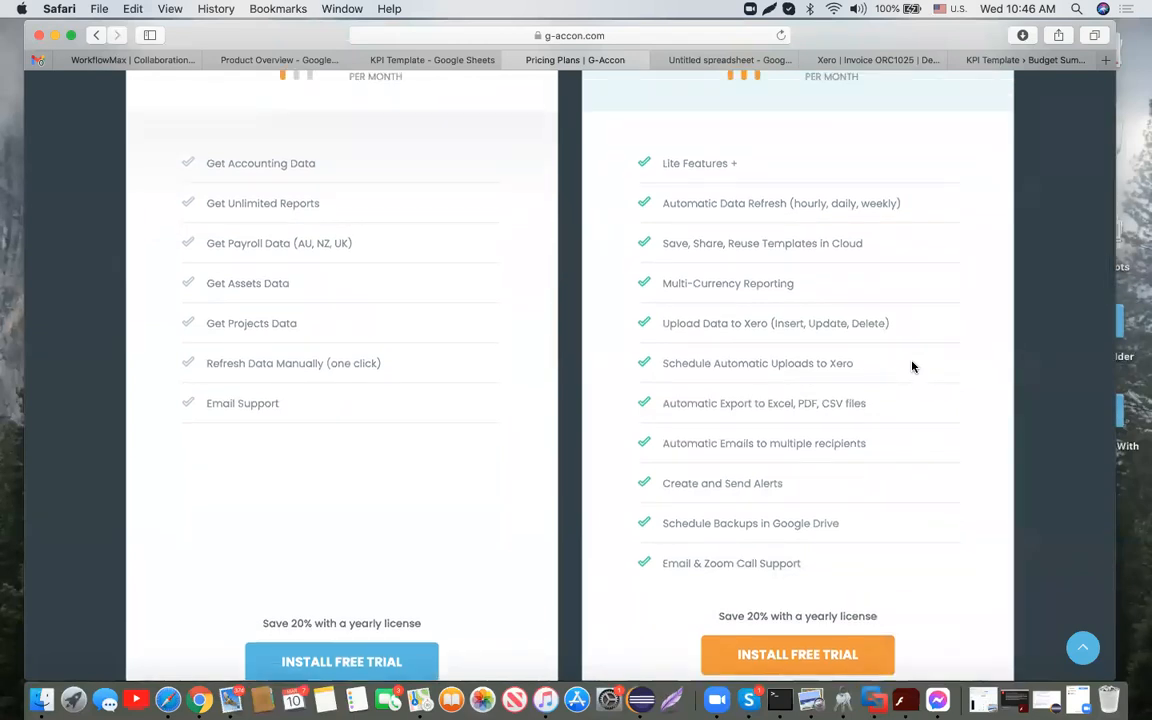
{"action": "scroll", "coordinate": [912, 367], "scroll_direction": "up", "scroll_amount": 4}
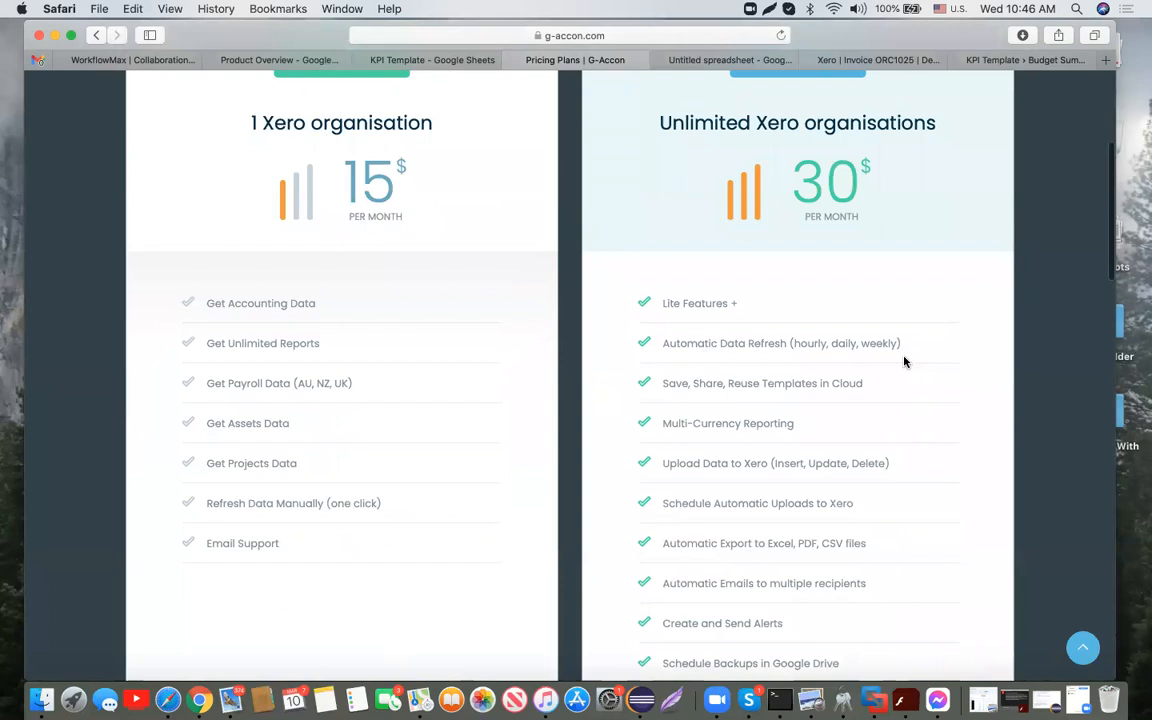
{"action": "scroll", "coordinate": [904, 360], "scroll_direction": "up", "scroll_amount": 8}
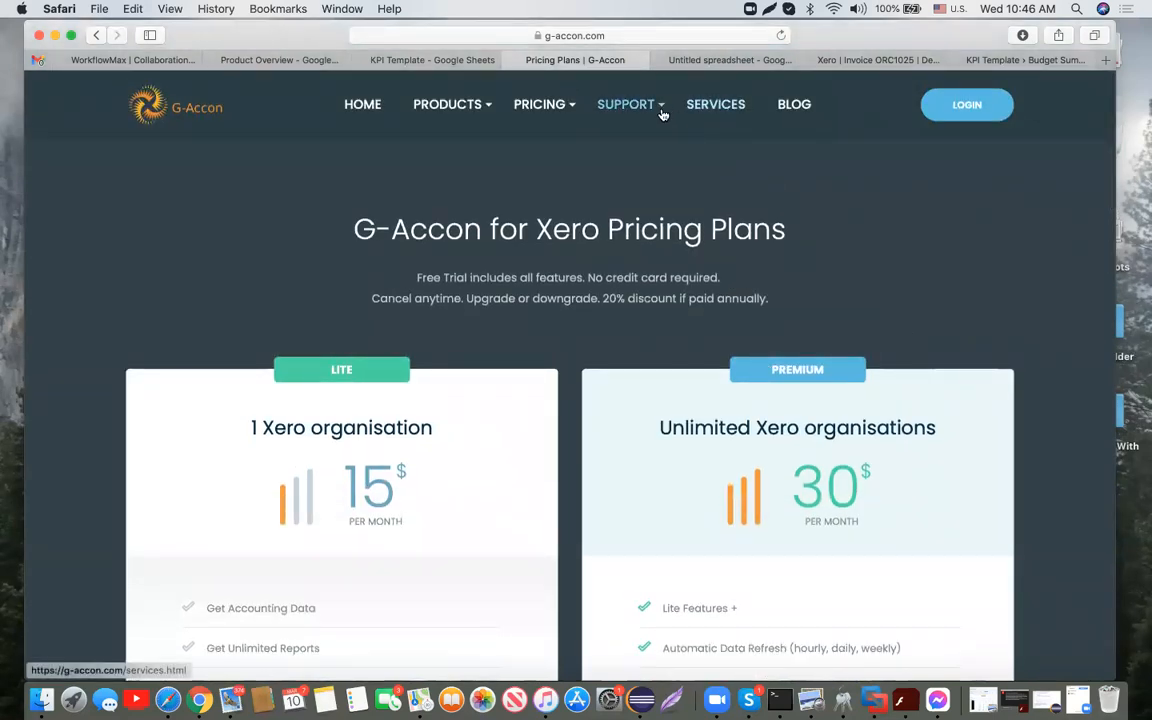
Open the G-Accon documentation and look through its topic list, expanding WorkflowMax and Design WorkflowMax Reports
{"action": "mouse_move", "coordinate": [660, 110]}
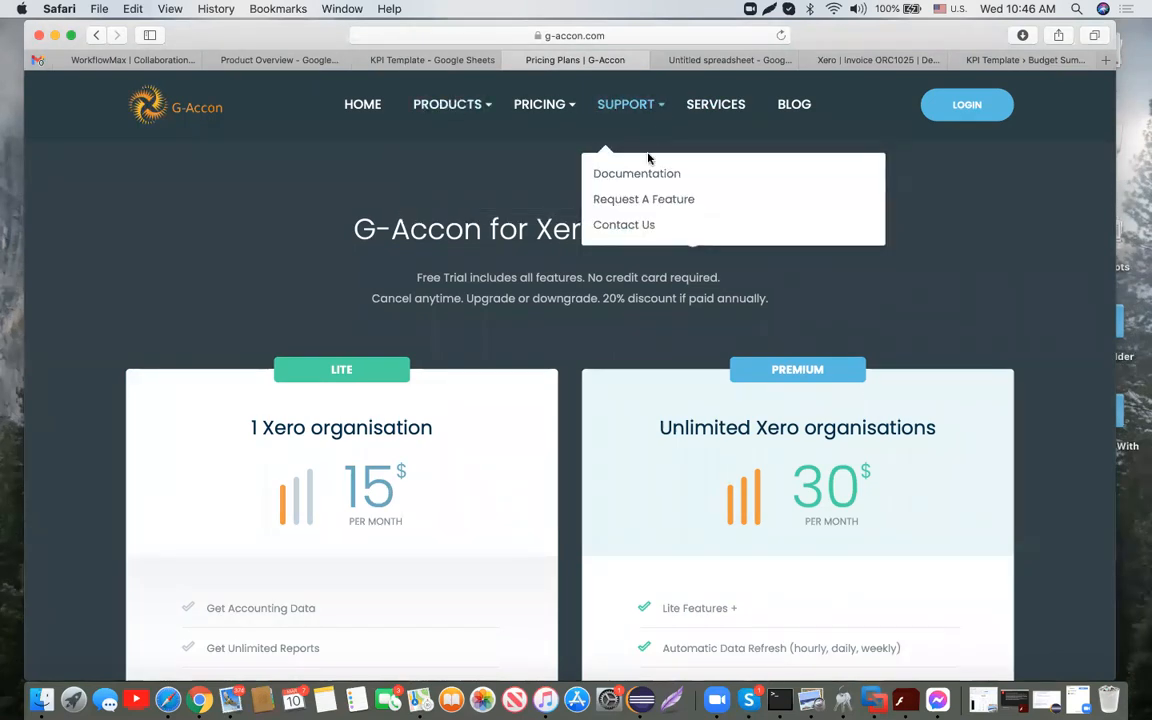
{"action": "left_click", "coordinate": [650, 177]}
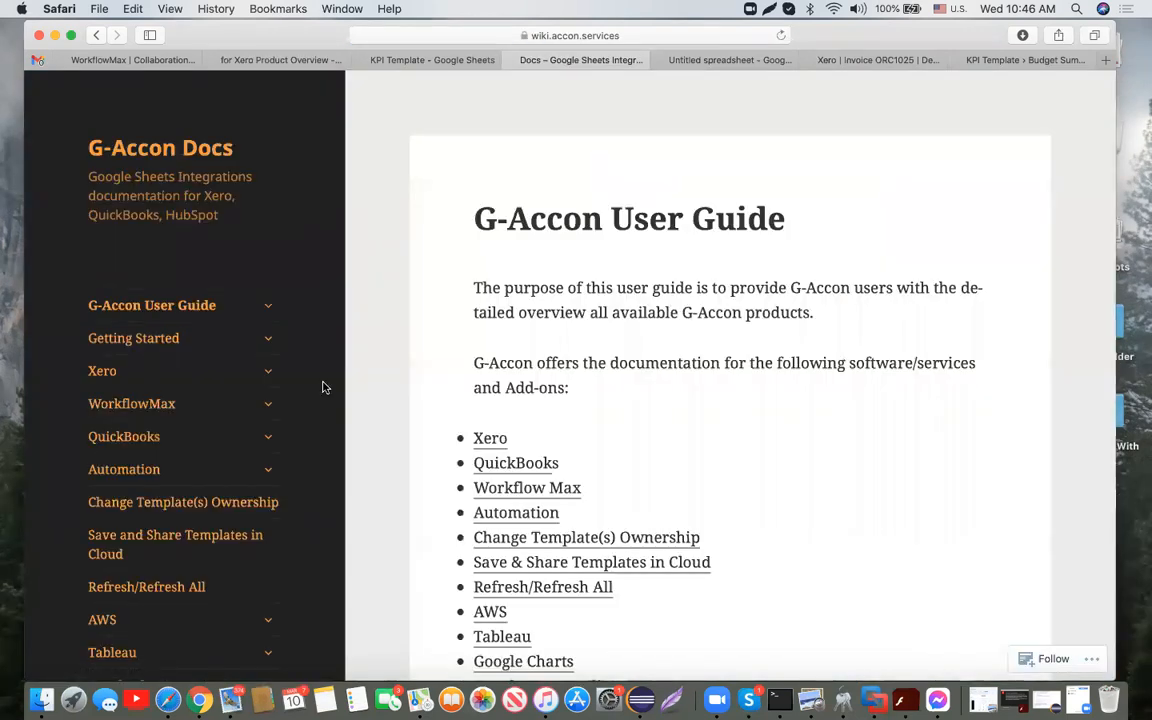
{"action": "scroll", "coordinate": [322, 387], "scroll_direction": "down", "scroll_amount": 3}
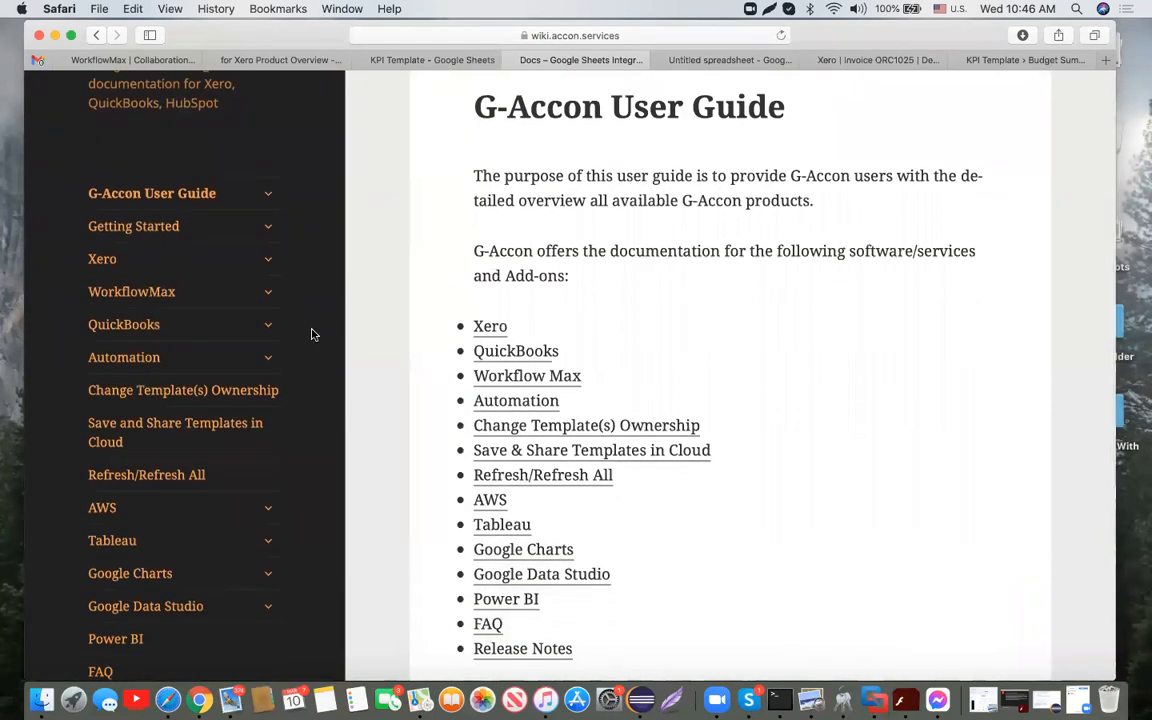
{"action": "left_click", "coordinate": [268, 295]}
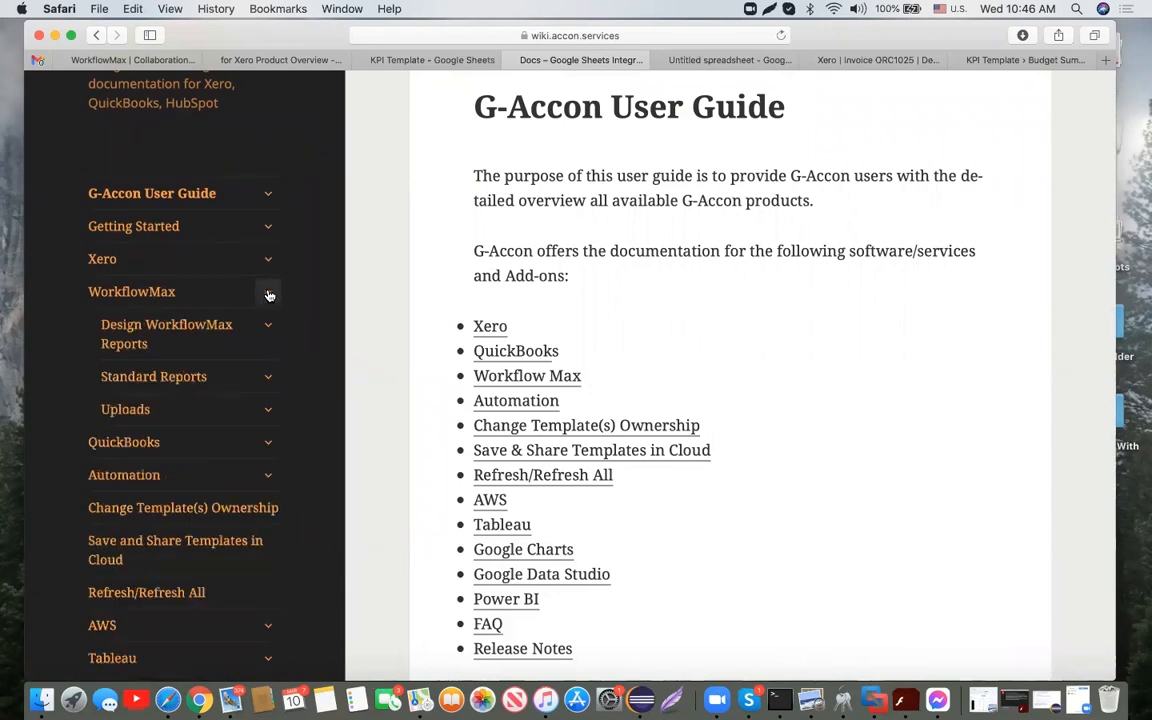
{"action": "left_click", "coordinate": [268, 329]}
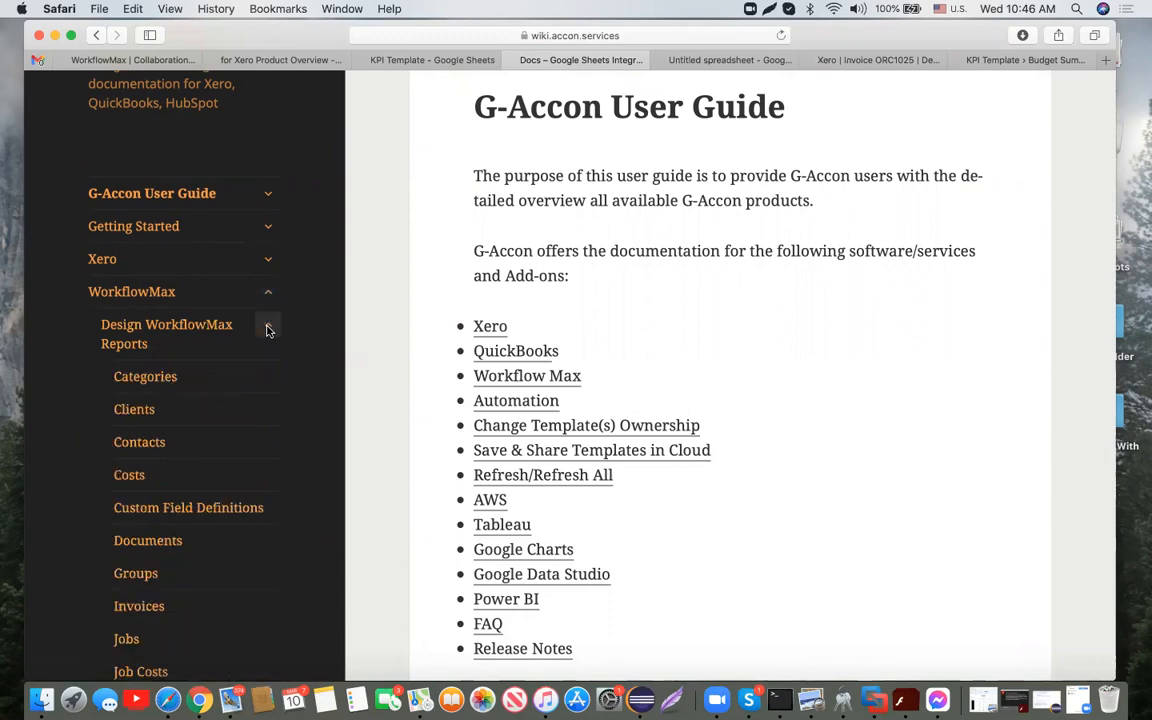
{"action": "scroll", "coordinate": [245, 468], "scroll_direction": "down", "scroll_amount": 10}
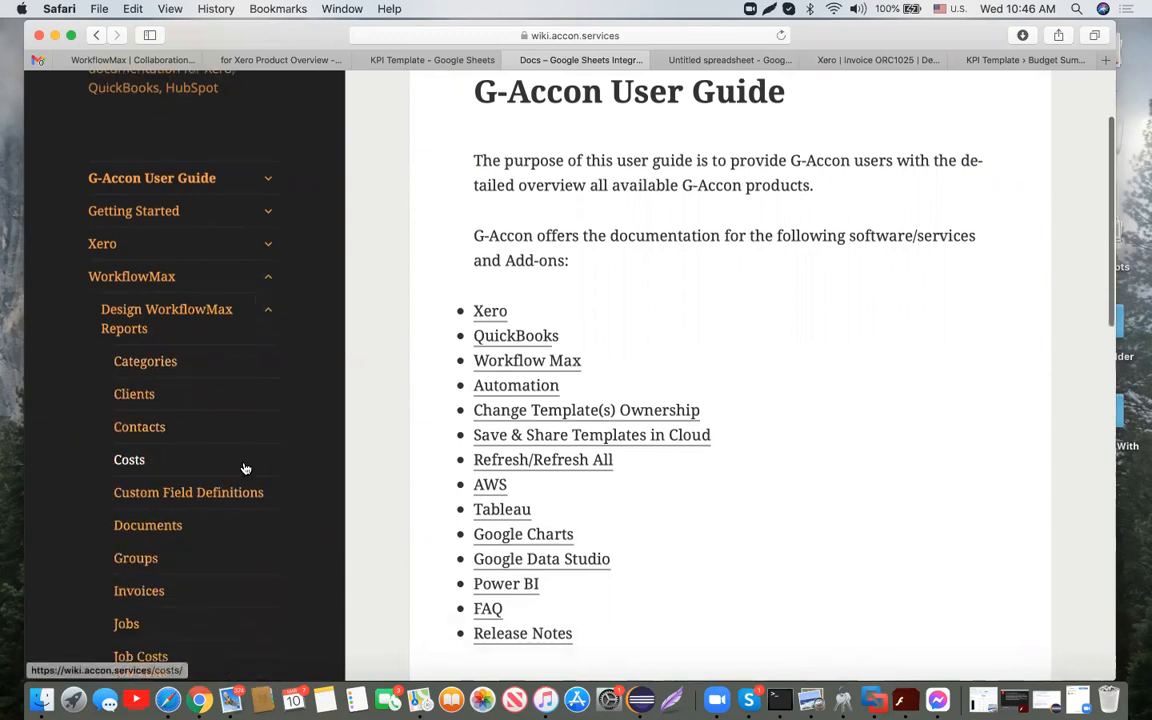
{"action": "scroll", "coordinate": [245, 468], "scroll_direction": "down", "scroll_amount": 9}
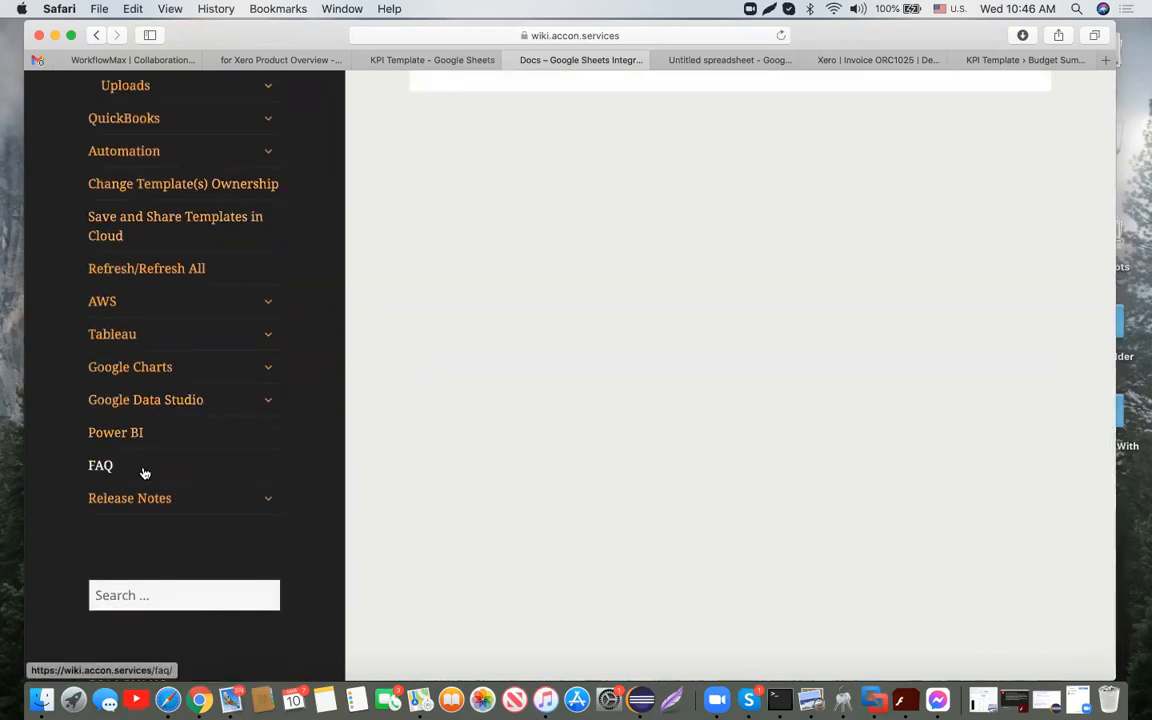
{"action": "scroll", "coordinate": [545, 338], "scroll_direction": "up", "scroll_amount": 20}
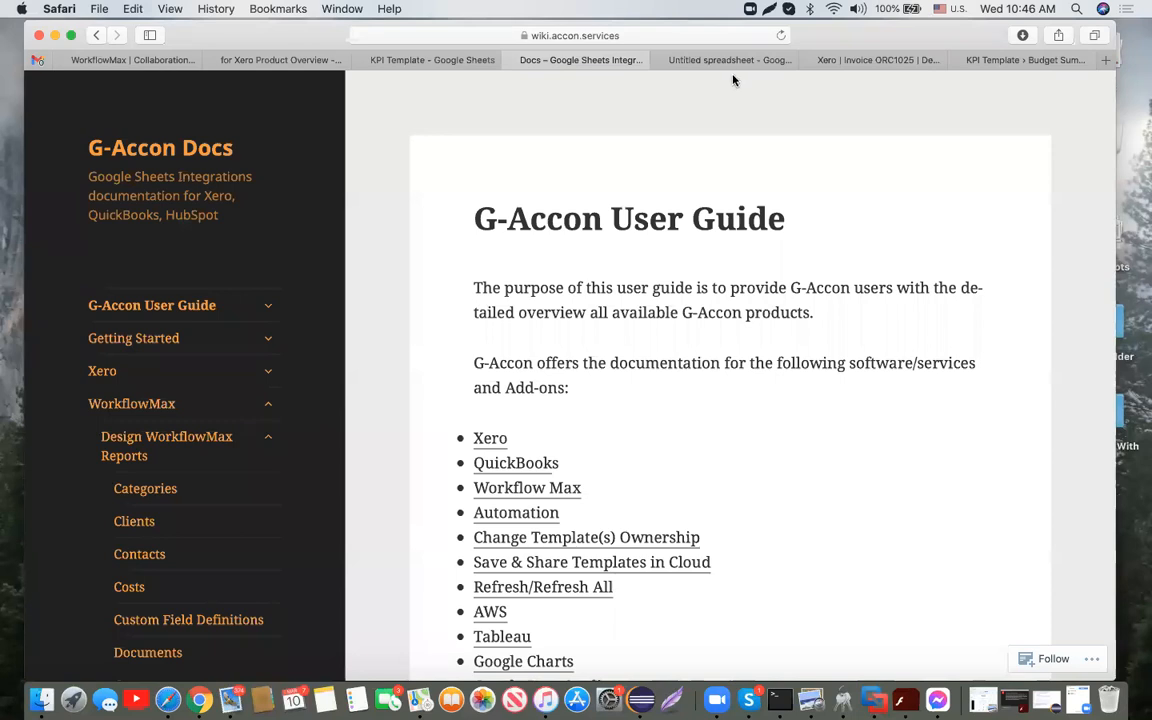
Return to the G-Accon website, open its blog and browse the posts in the Xero category
{"action": "left_click", "coordinate": [98, 35]}
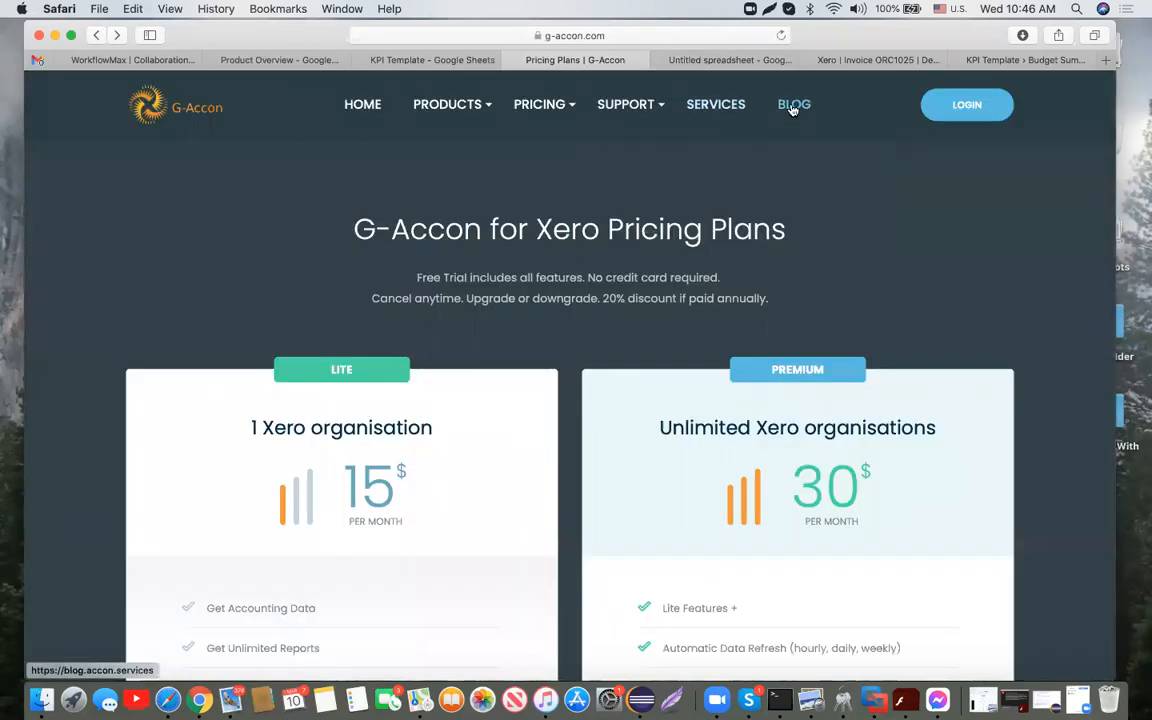
{"action": "left_click", "coordinate": [793, 106]}
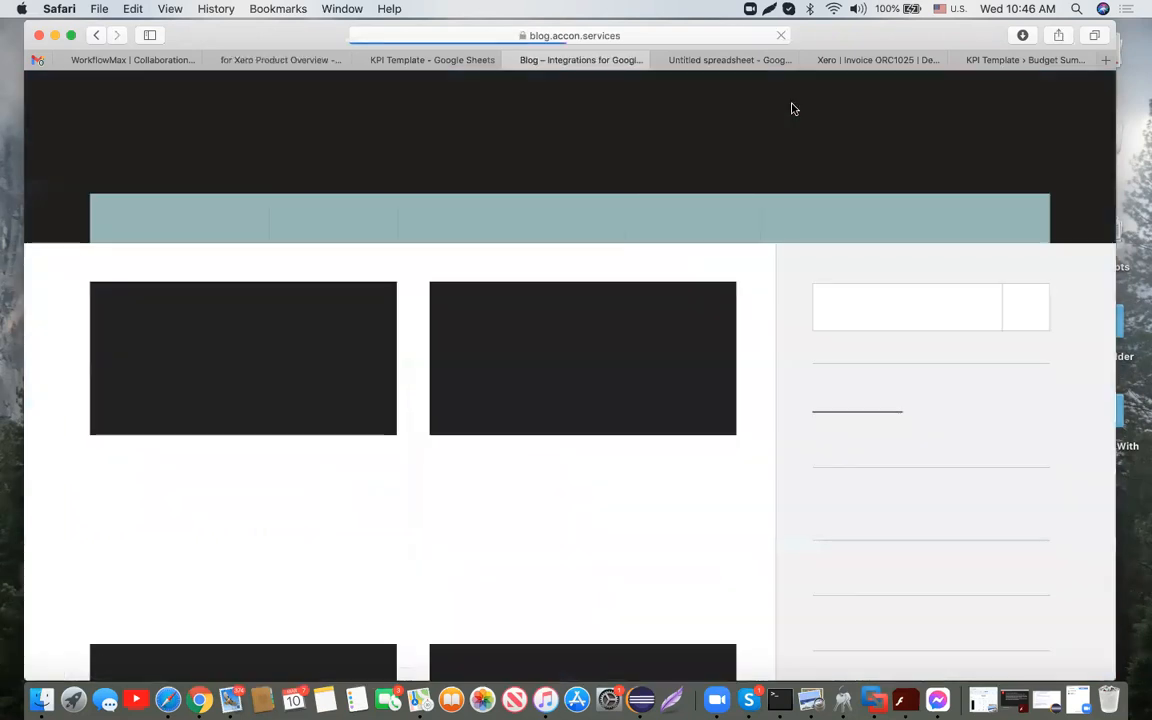
{"action": "left_click", "coordinate": [118, 220]}
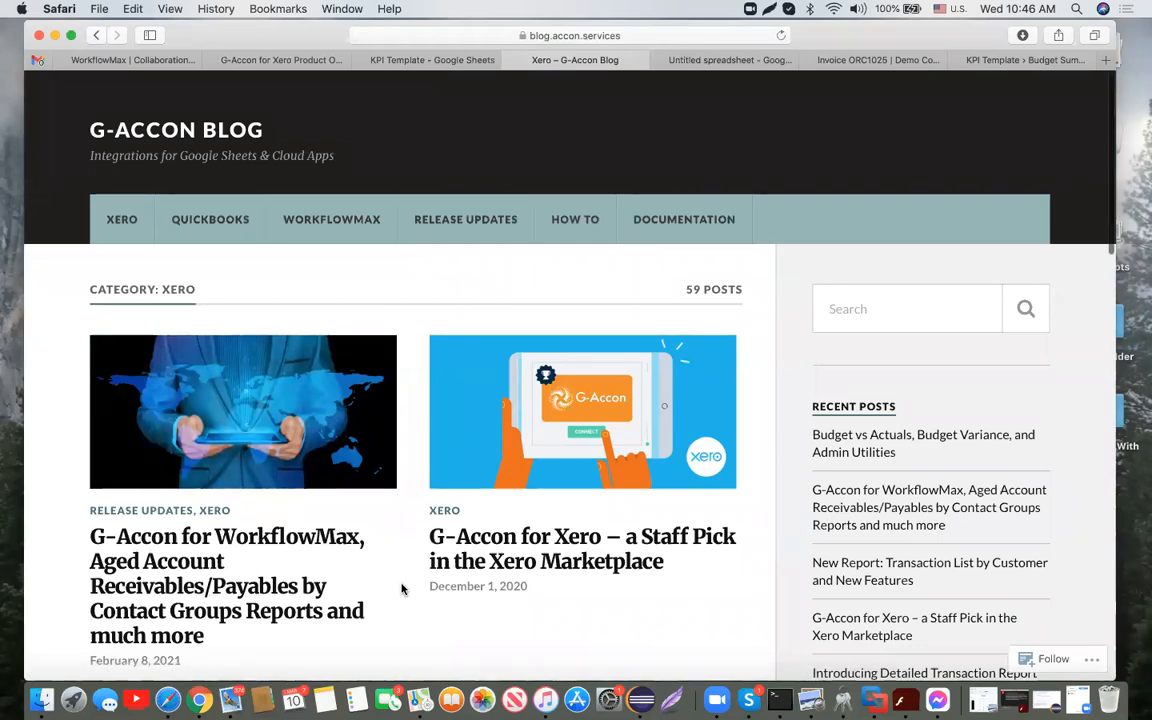
{"action": "scroll", "coordinate": [401, 589], "scroll_direction": "down", "scroll_amount": 3}
{"action": "scroll", "coordinate": [401, 589], "scroll_direction": "down", "scroll_amount": 10}
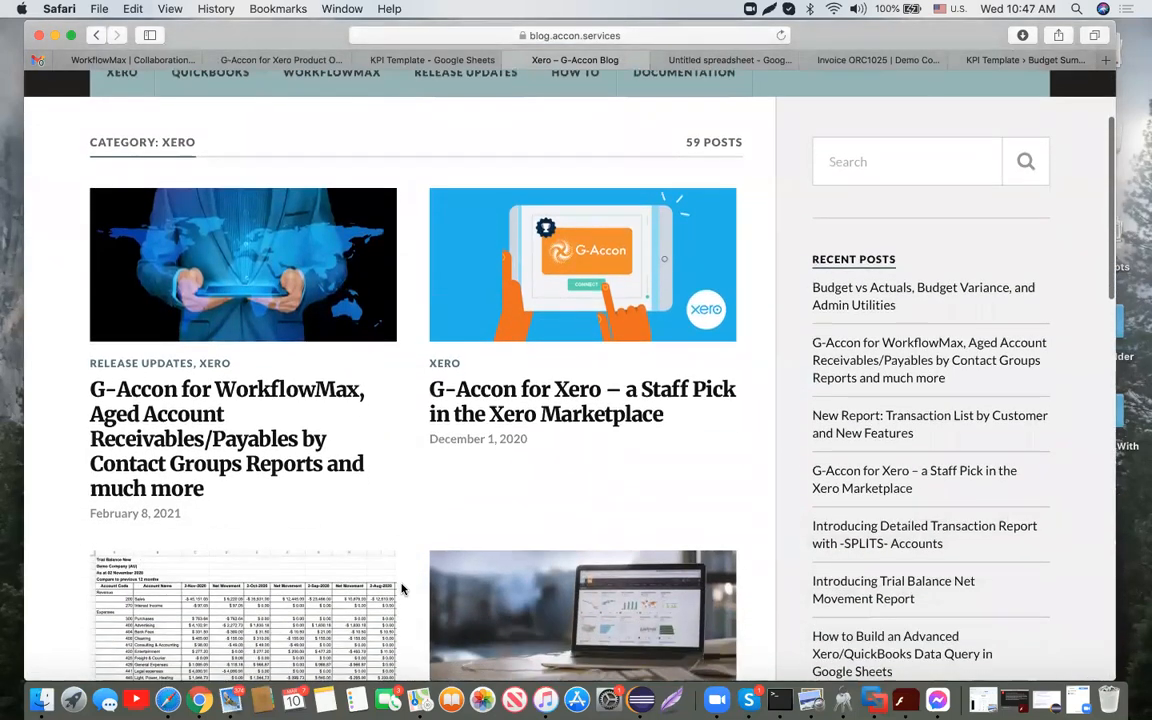
{"action": "scroll", "coordinate": [401, 589], "scroll_direction": "down", "scroll_amount": 6}
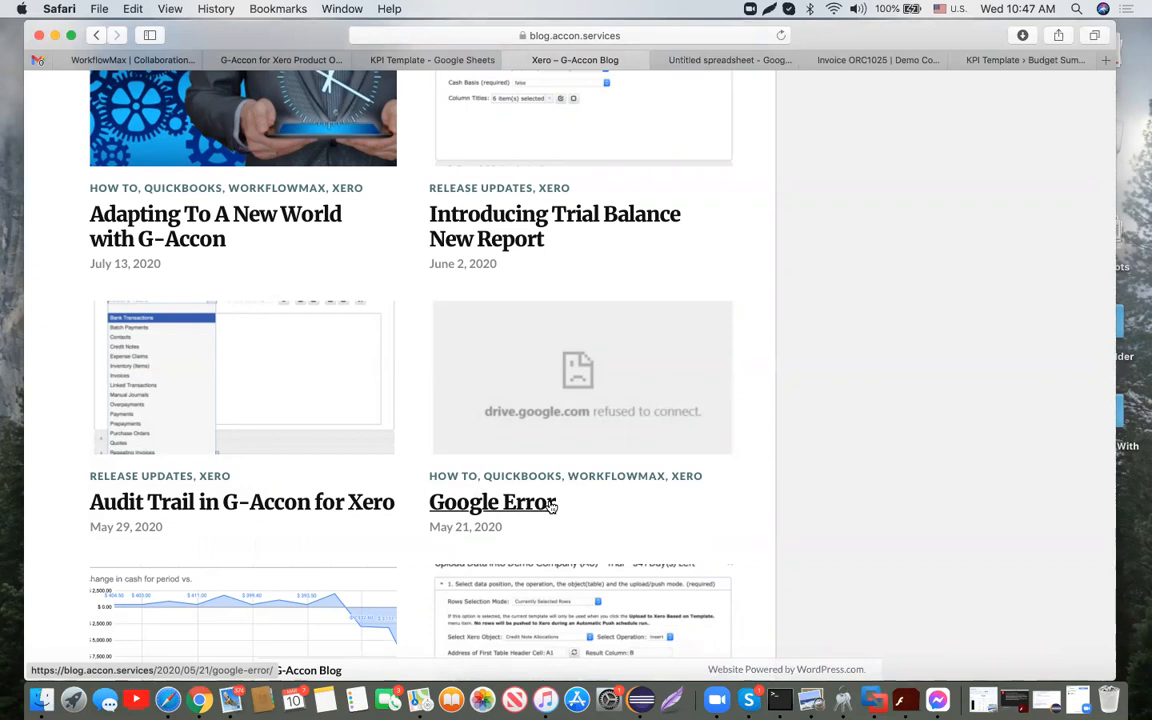
{"action": "scroll", "coordinate": [551, 507], "scroll_direction": "up", "scroll_amount": 5}
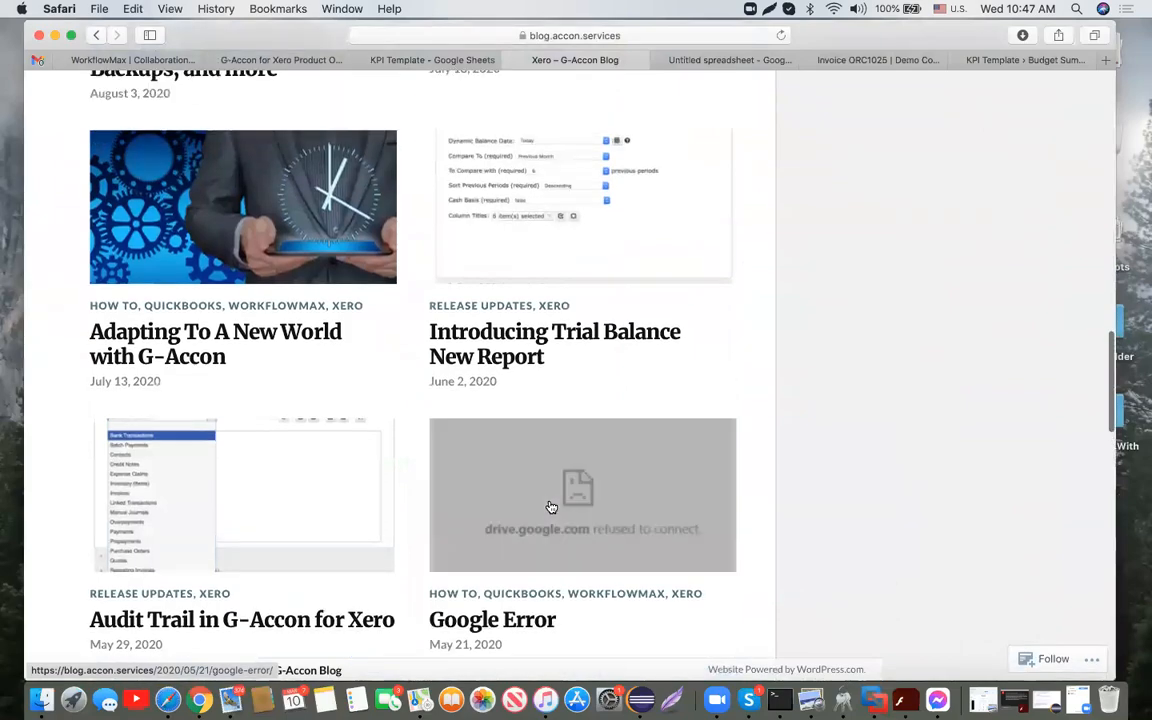
{"action": "scroll", "coordinate": [551, 507], "scroll_direction": "up", "scroll_amount": 12}
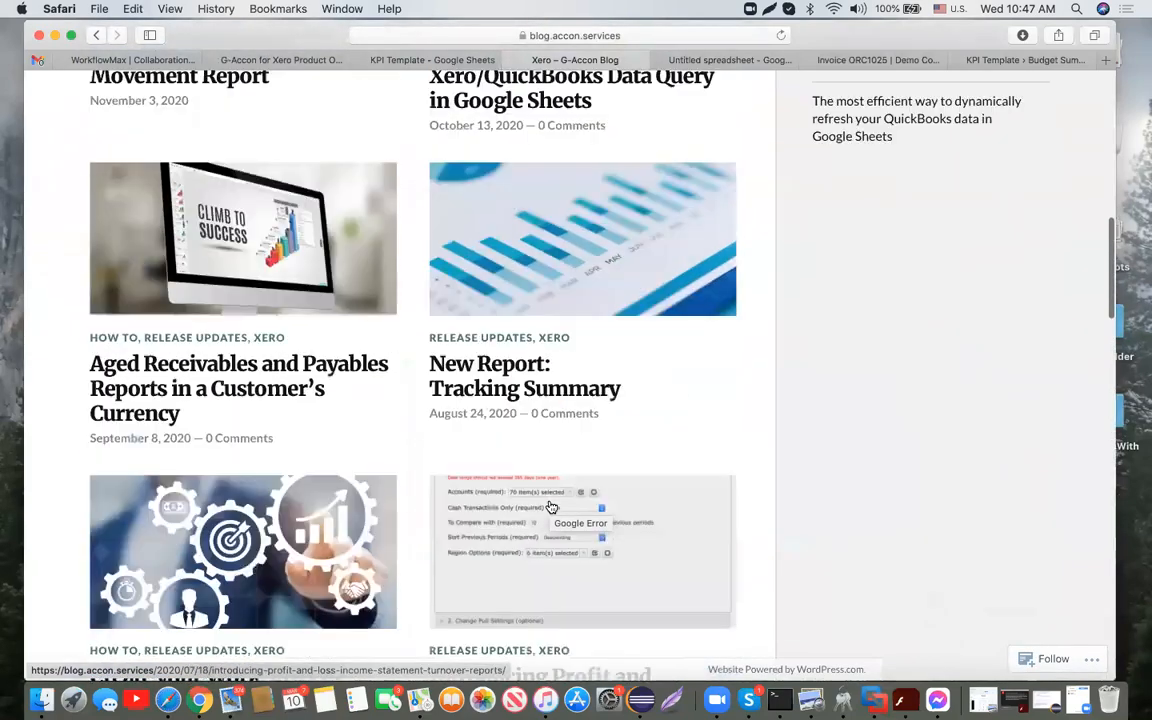
{"action": "scroll", "coordinate": [551, 507], "scroll_direction": "up", "scroll_amount": 10}
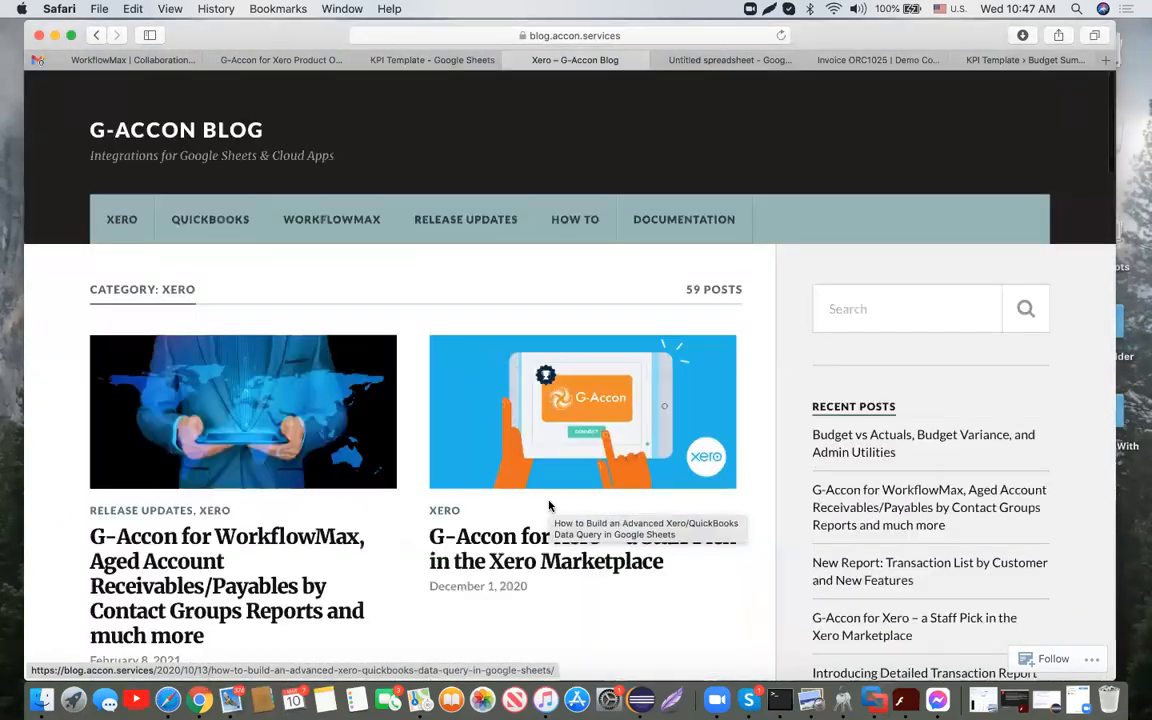
{"action": "scroll", "coordinate": [551, 507], "scroll_direction": "down", "scroll_amount": 2}
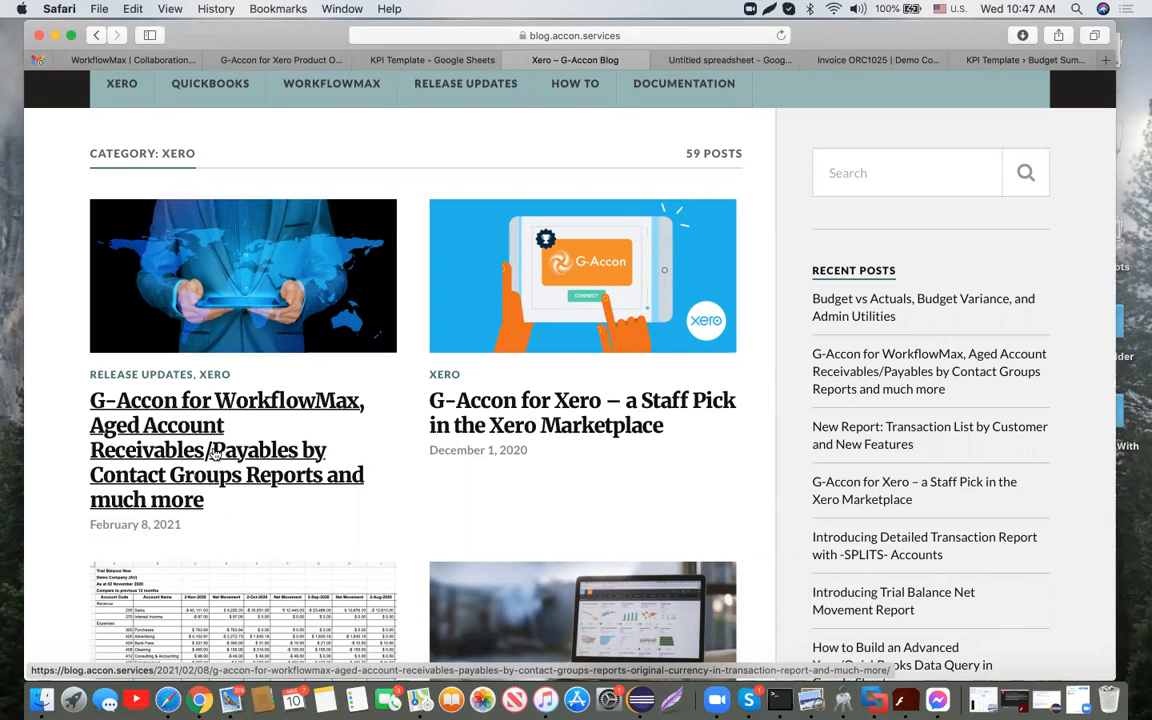
{"action": "scroll", "coordinate": [213, 453], "scroll_direction": "up", "scroll_amount": 3}
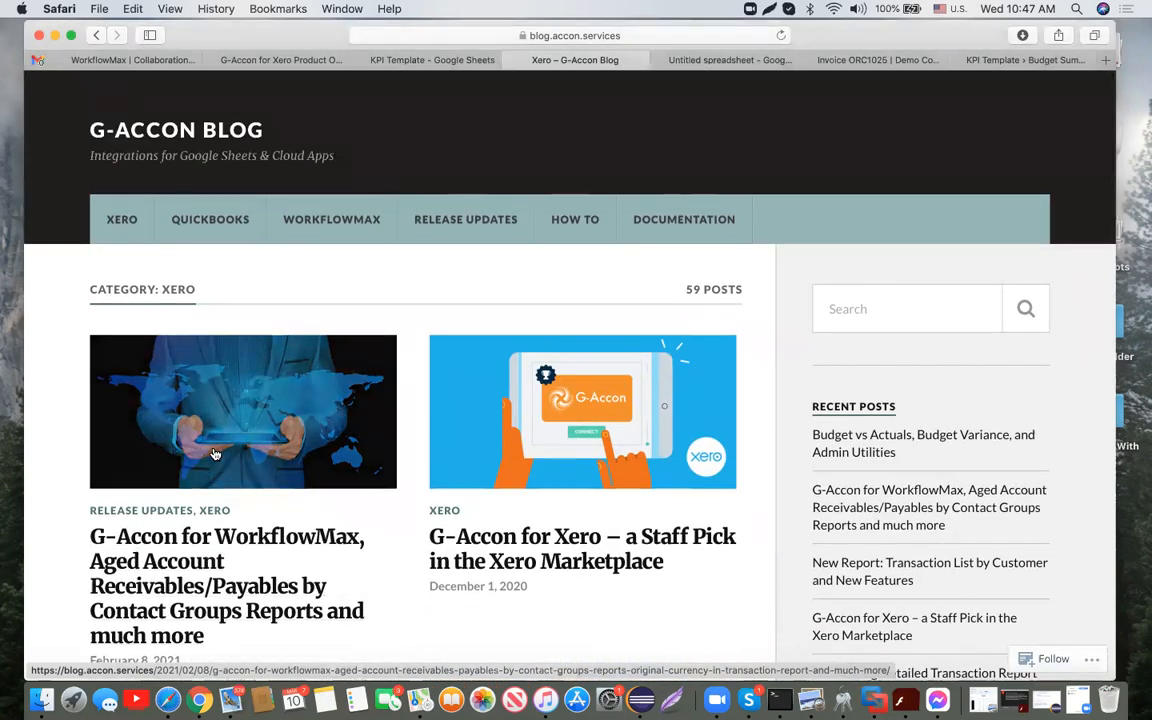
Go back from the blog to the G-Accon website and view the Services page on custom reporting solutions
{"action": "left_click", "coordinate": [97, 35]}
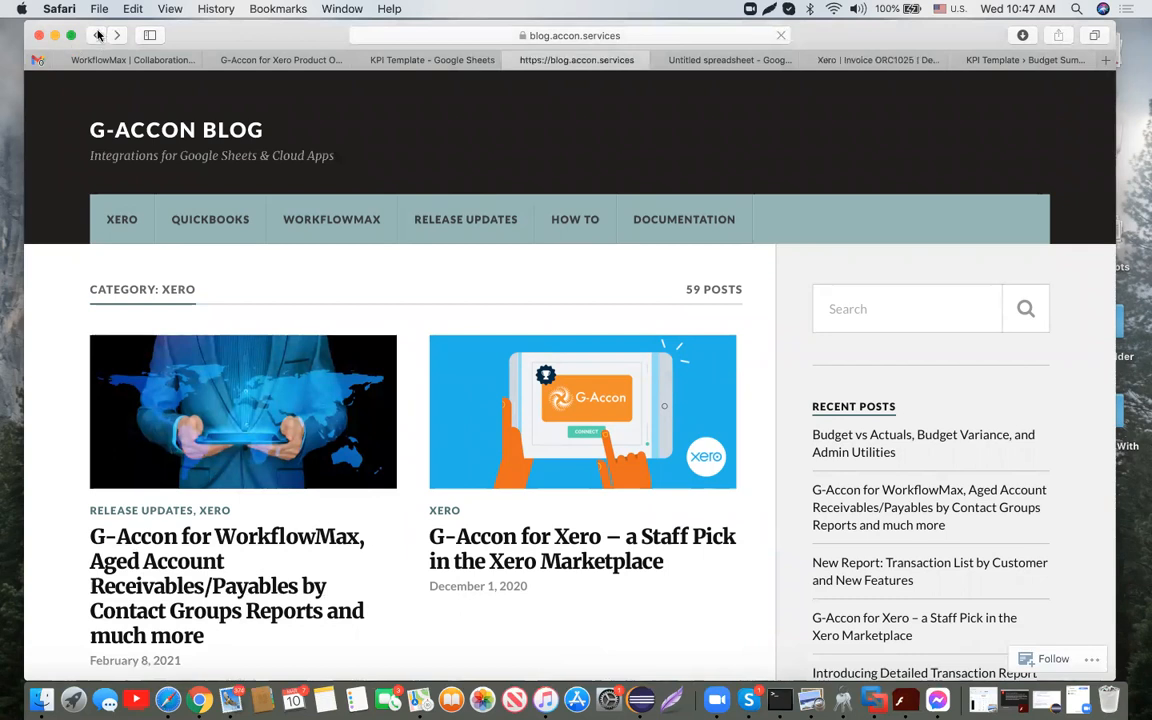
{"action": "left_click", "coordinate": [97, 35]}
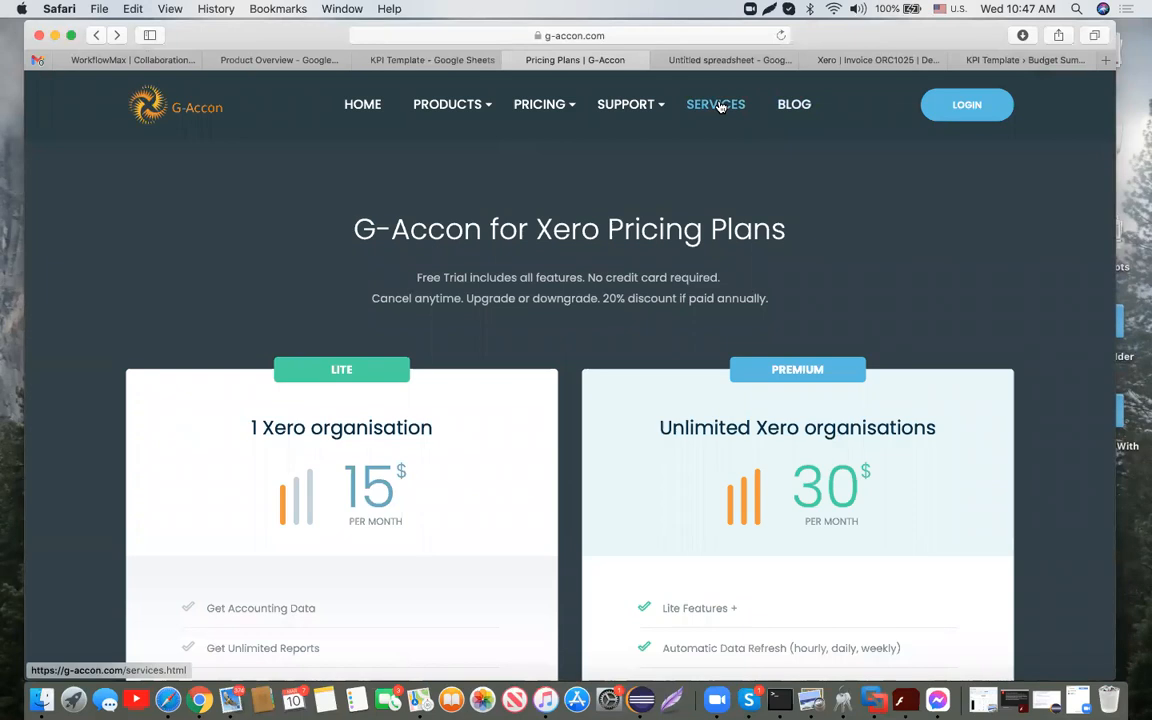
{"action": "left_click", "coordinate": [719, 107]}
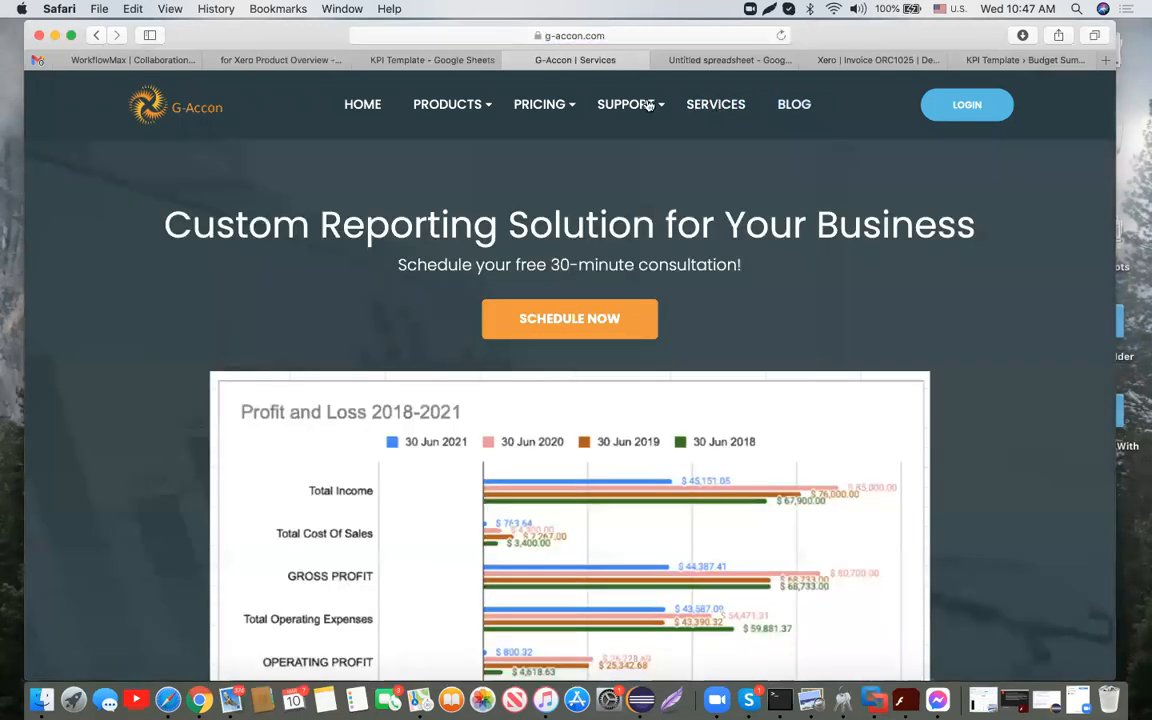
Open the Contact Us page and review the email, phone and Zoom call support options
{"action": "mouse_move", "coordinate": [659, 105]}
{"action": "left_click", "coordinate": [629, 225]}
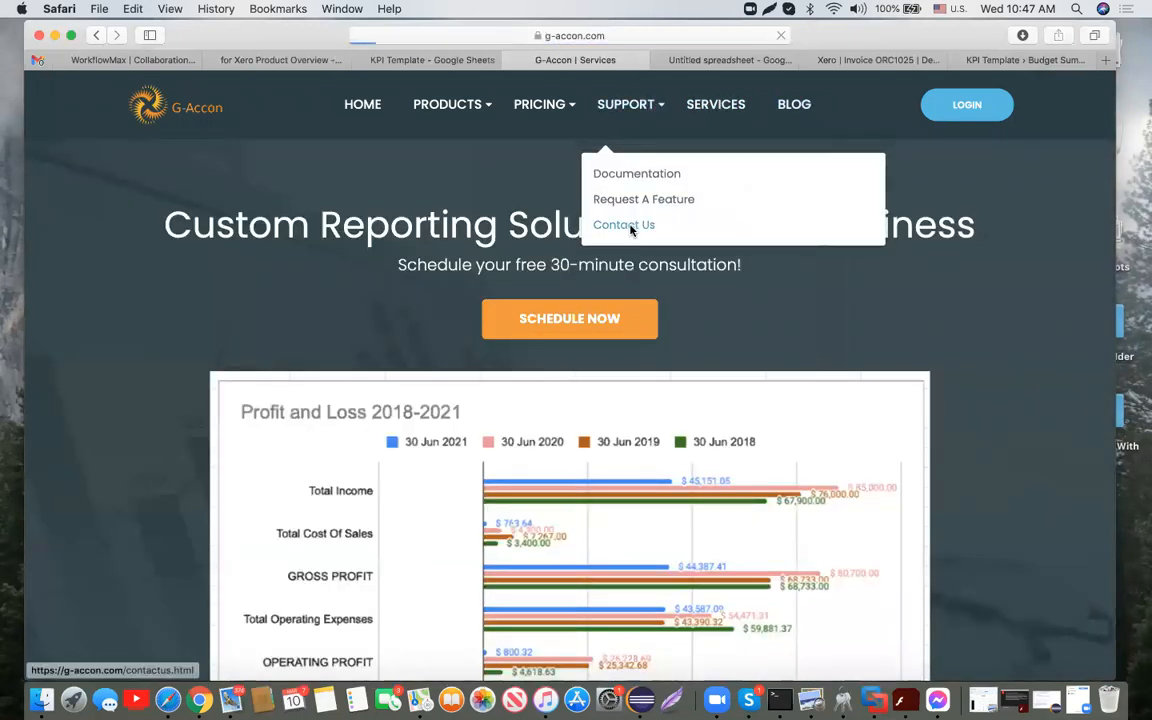
{"action": "scroll", "coordinate": [795, 469], "scroll_direction": "down", "scroll_amount": 3}
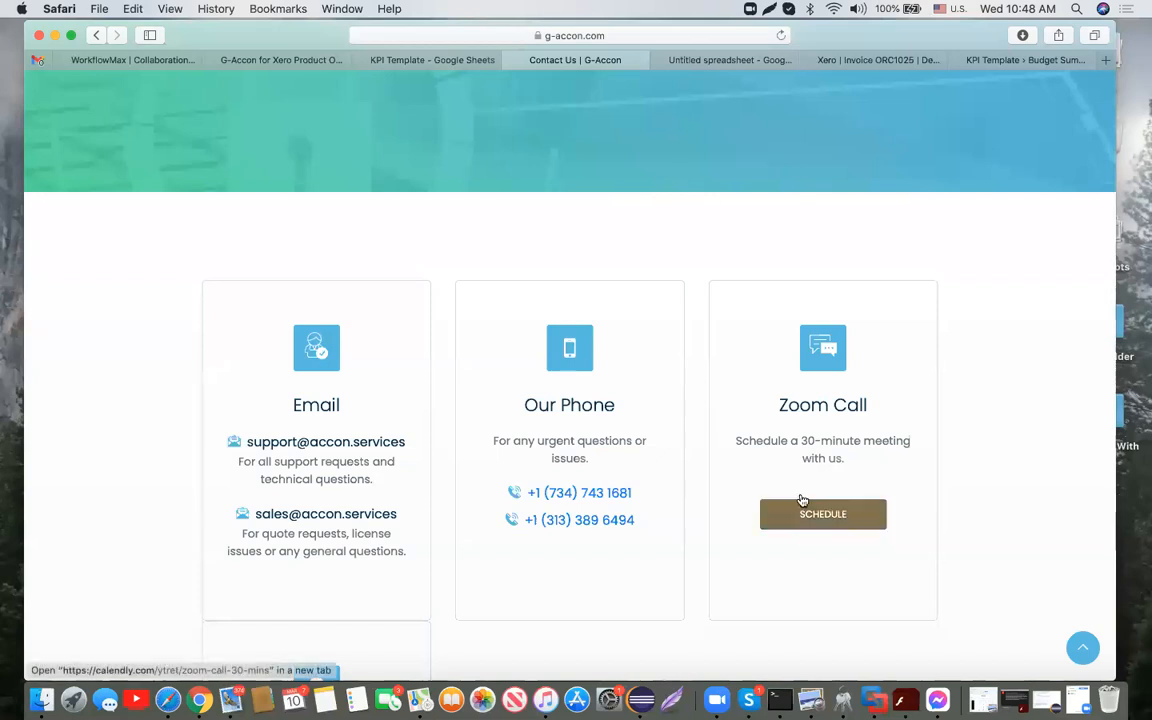
{"action": "scroll", "coordinate": [990, 375], "scroll_direction": "up", "scroll_amount": 2}
{"action": "scroll", "coordinate": [990, 375], "scroll_direction": "up", "scroll_amount": 3}
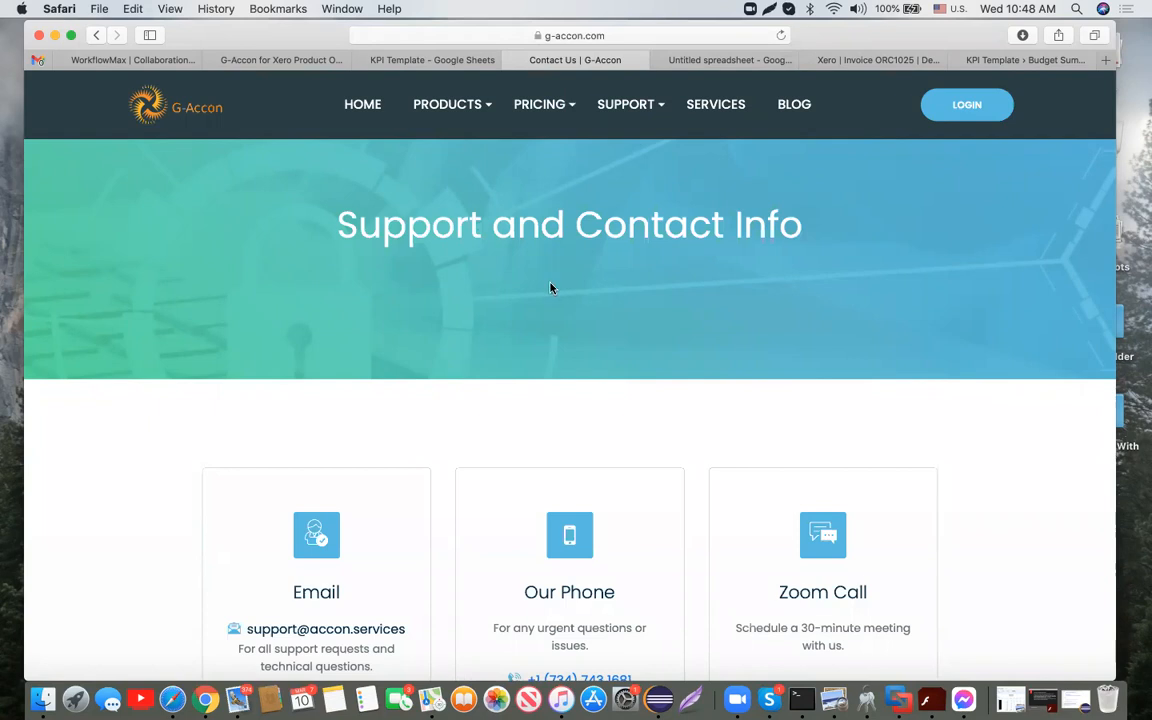
{"action": "mouse_move", "coordinate": [429, 88]}
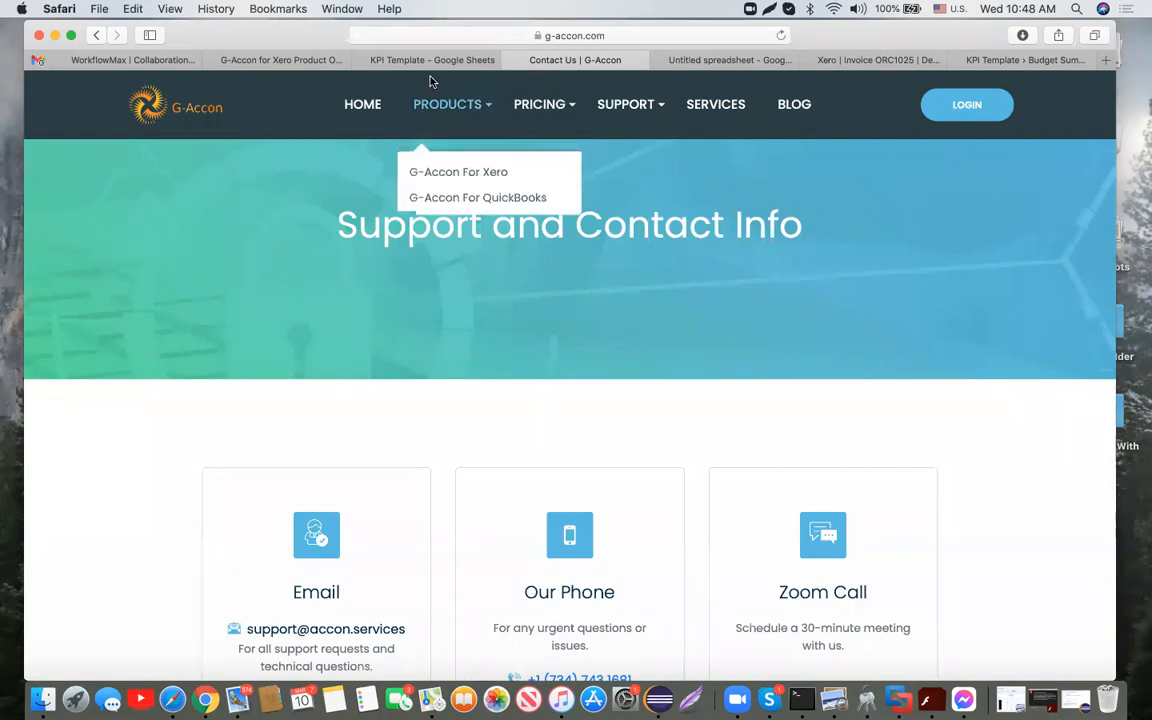